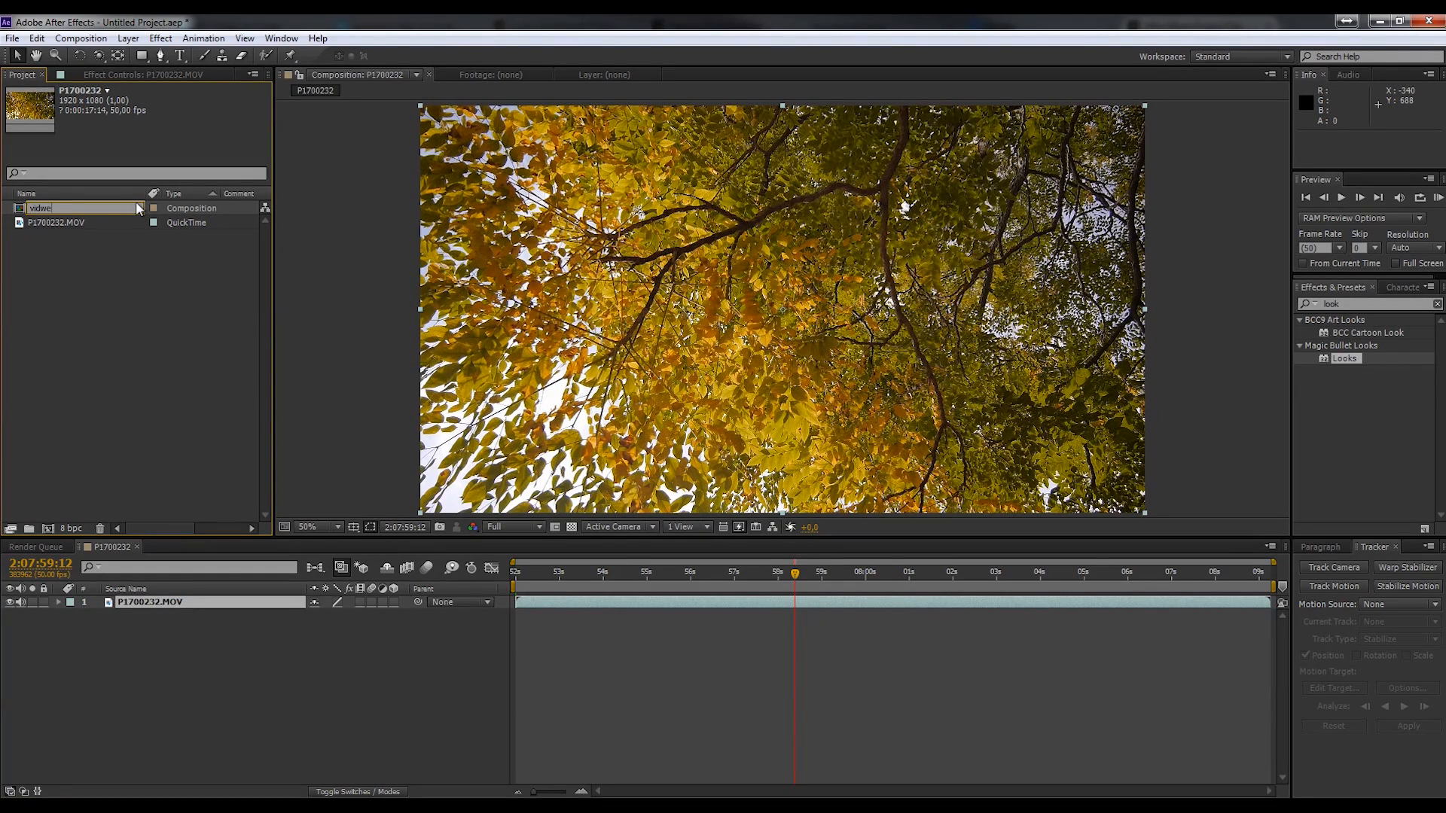
# - Rename the P1700232 composition as video
pyautogui.press('BackSpace')
pyautogui.press('BackSpace')
pyautogui.press('Return')
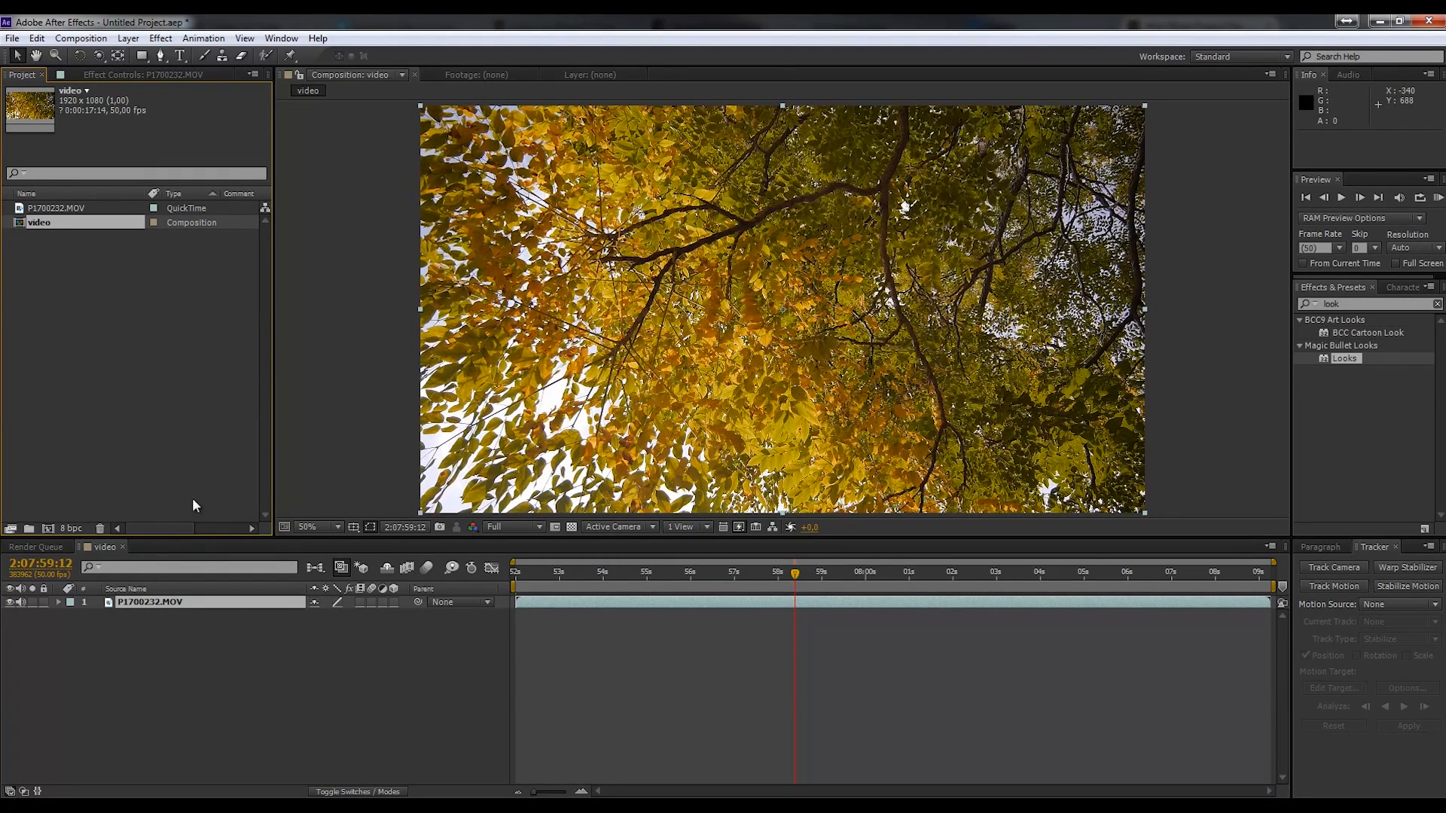
# - Set the work area from 2:08:03:18 to 2:08:04:28 and trim the composition to it
pyautogui.moveTo(797, 576); pyautogui.dragTo(976, 640)
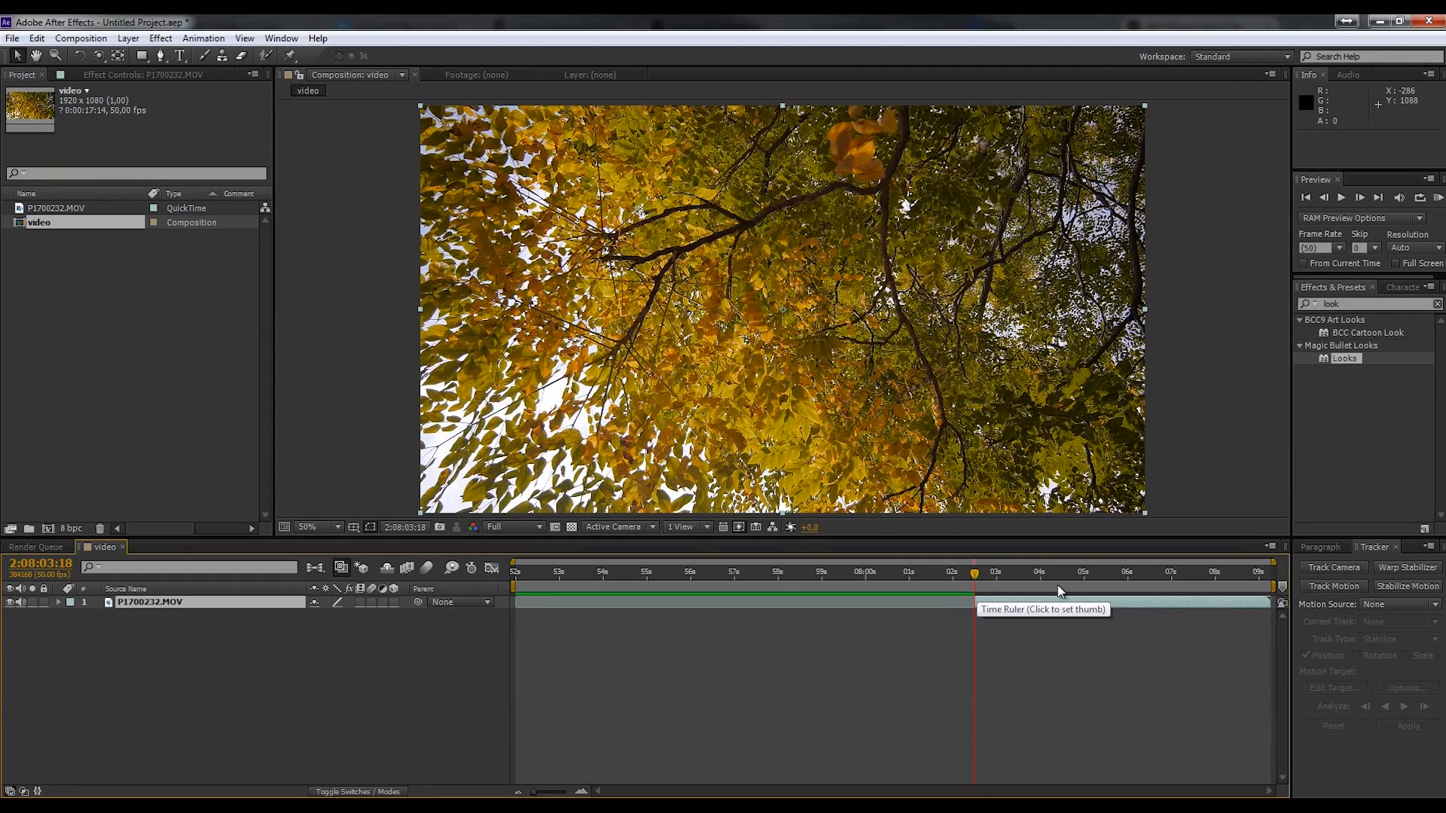
pyautogui.moveTo(1023, 572)
pyautogui.mouseDown()
pyautogui.moveTo(1048, 585)
pyautogui.moveTo(1001, 604)
pyautogui.moveTo(1027, 599)
pyautogui.mouseUp()
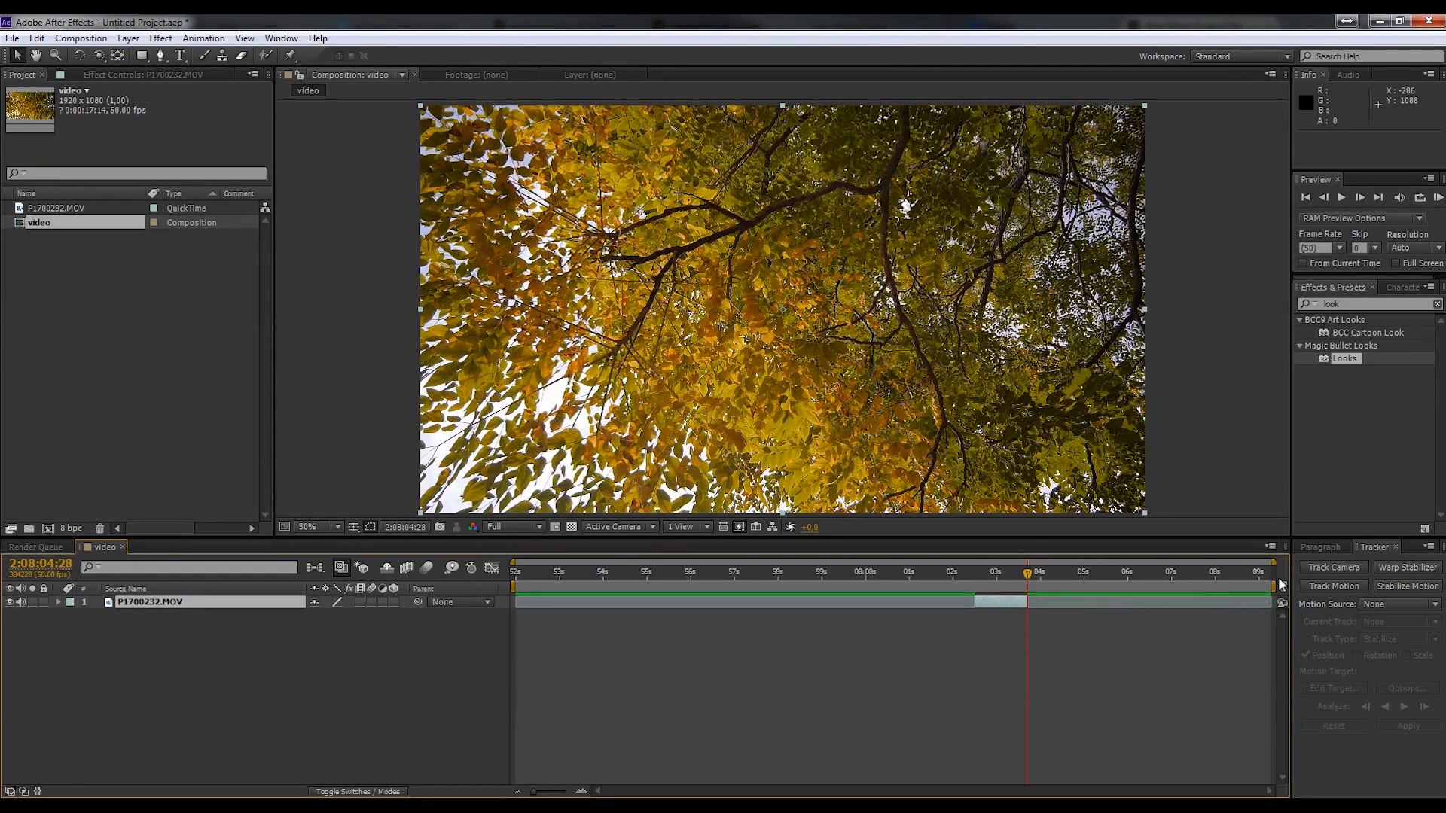
pyautogui.moveTo(1274, 585); pyautogui.dragTo(1028, 586)
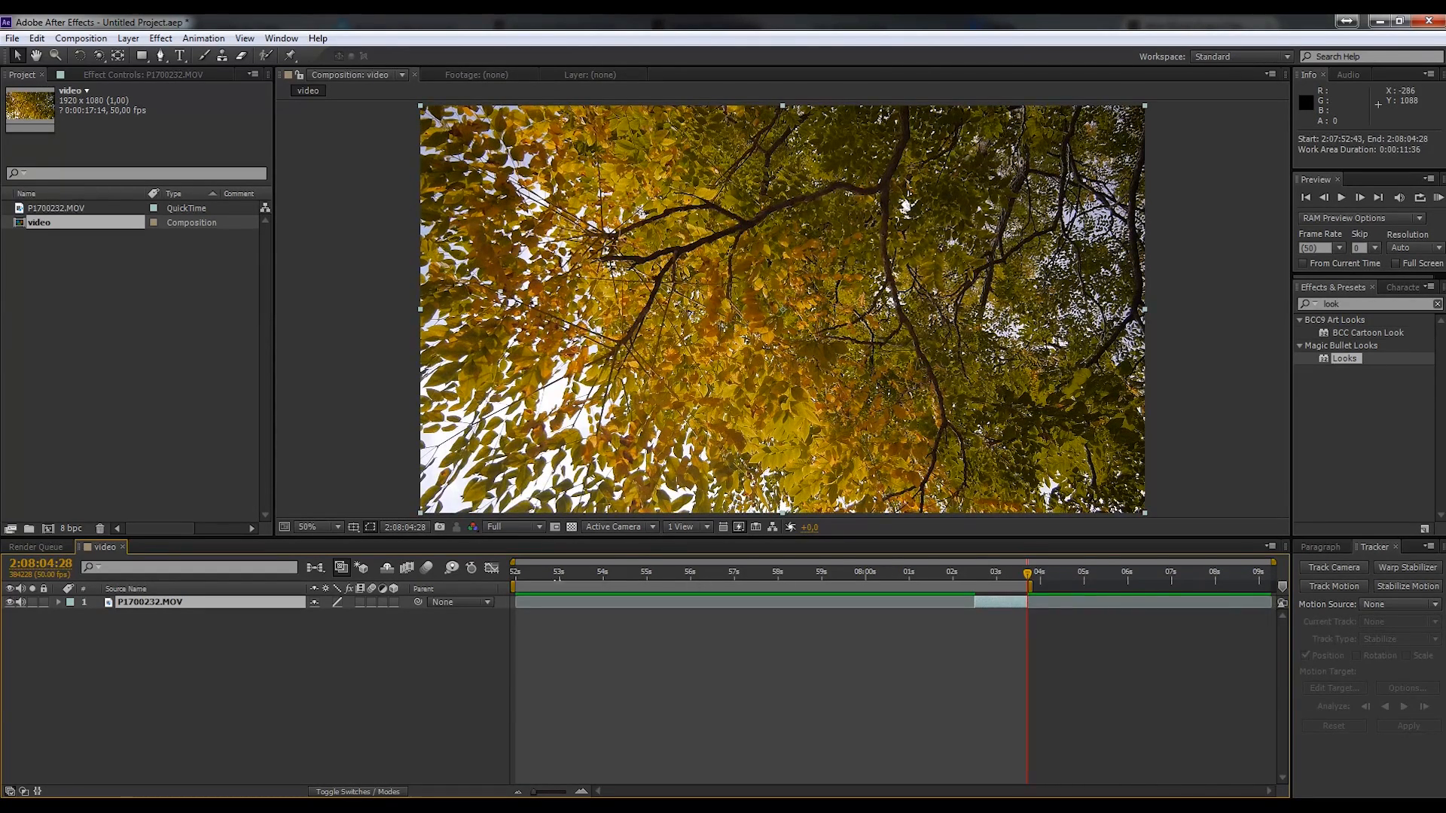
pyautogui.moveTo(511, 588); pyautogui.dragTo(967, 610)
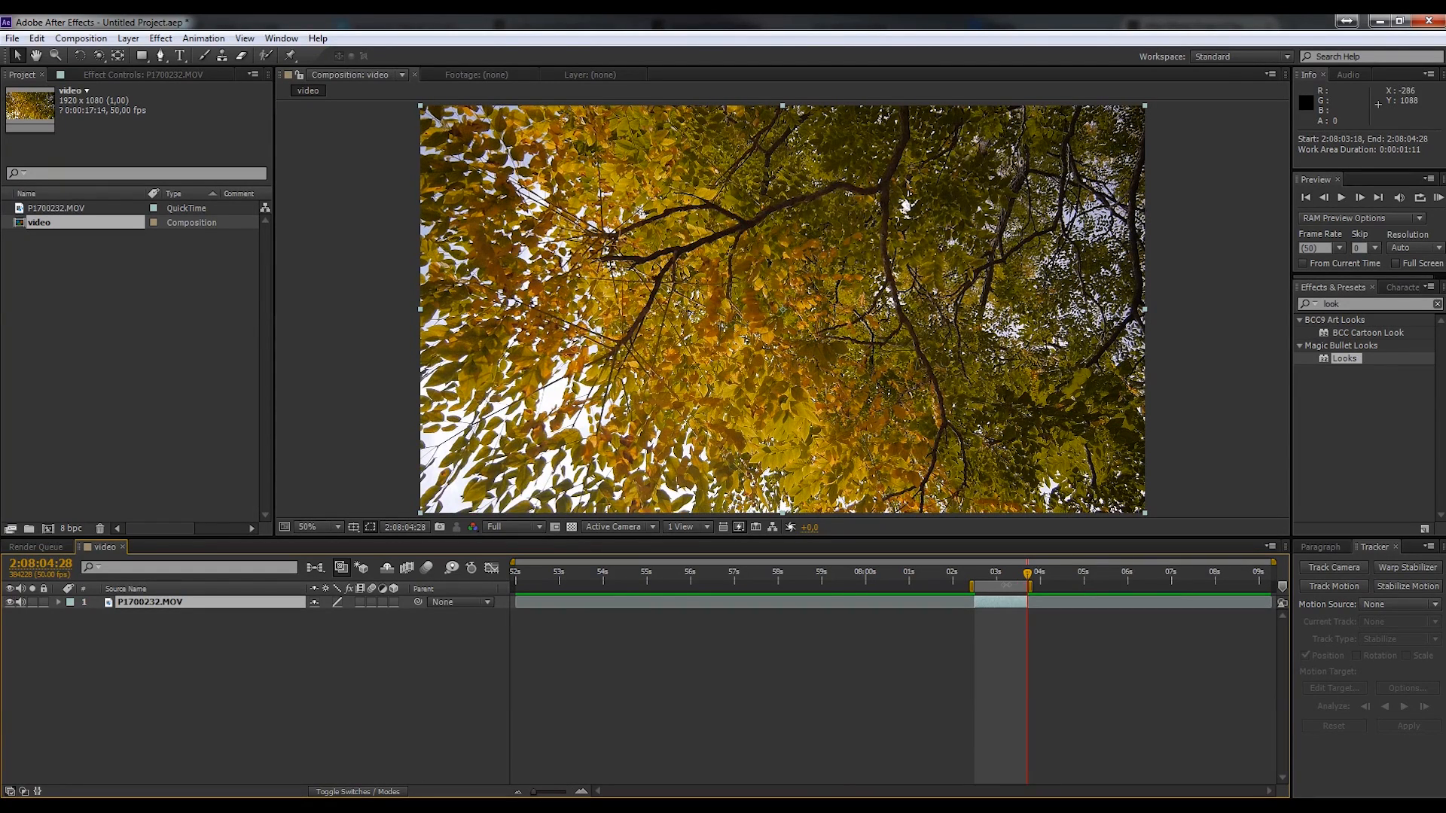
pyautogui.rightClick(1006, 586)
pyautogui.click(1108, 630)
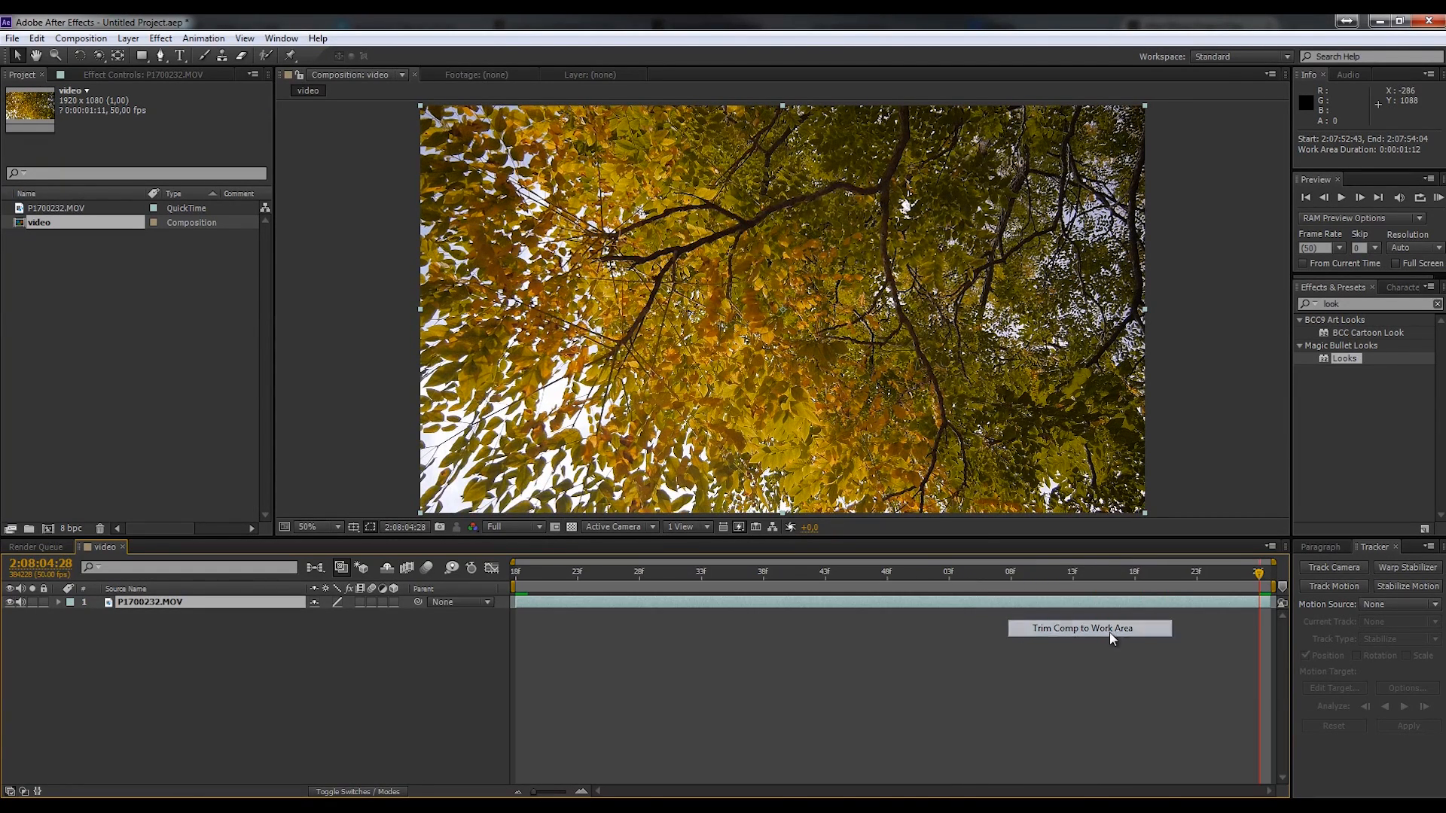
# - Create a new composition from the video composition and rename it time
pyautogui.moveTo(646, 575); pyautogui.dragTo(320, 591)
pyautogui.moveTo(42, 222); pyautogui.dragTo(46, 530)
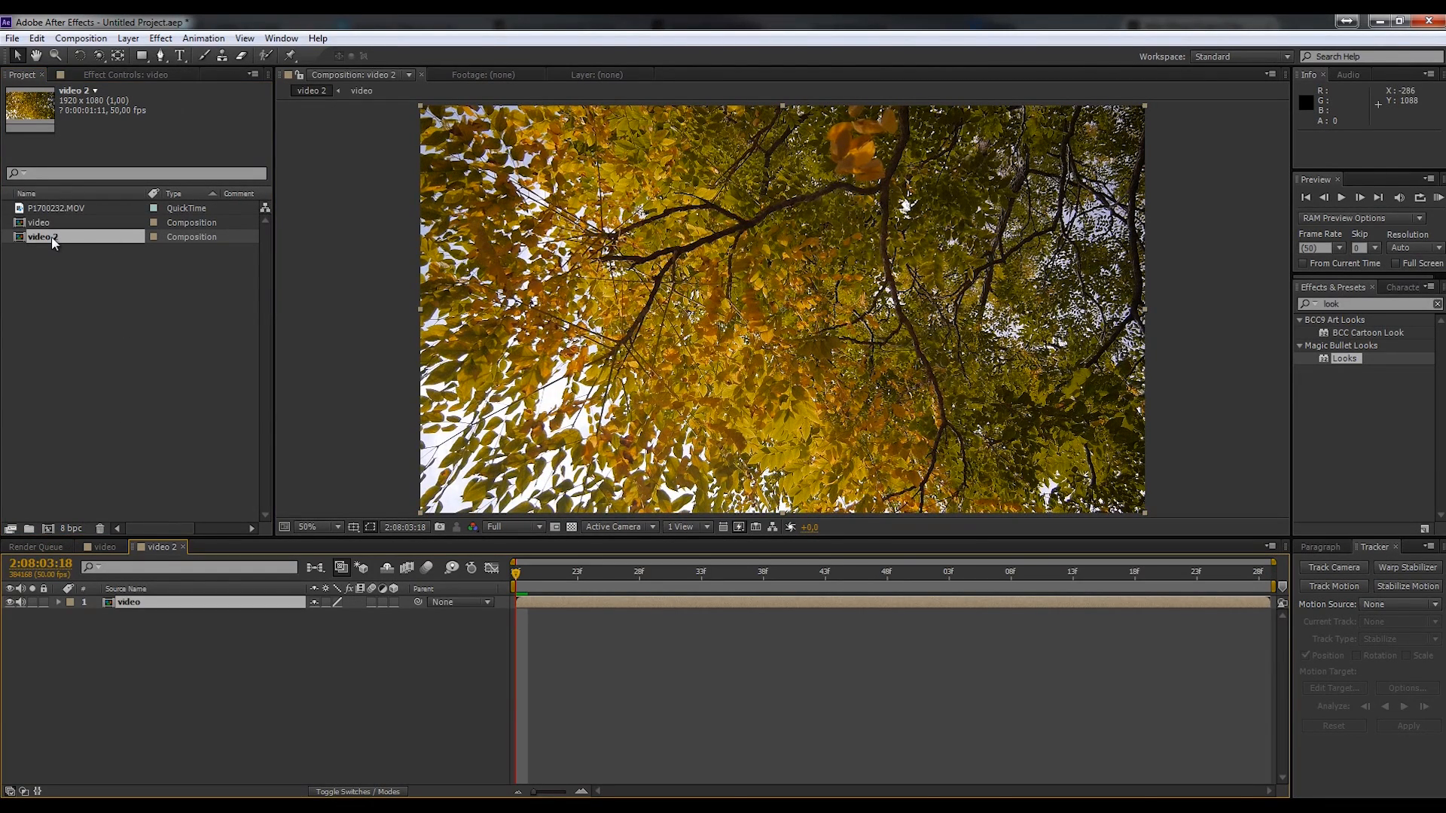
pyautogui.click(51, 237)
pyautogui.write('time')
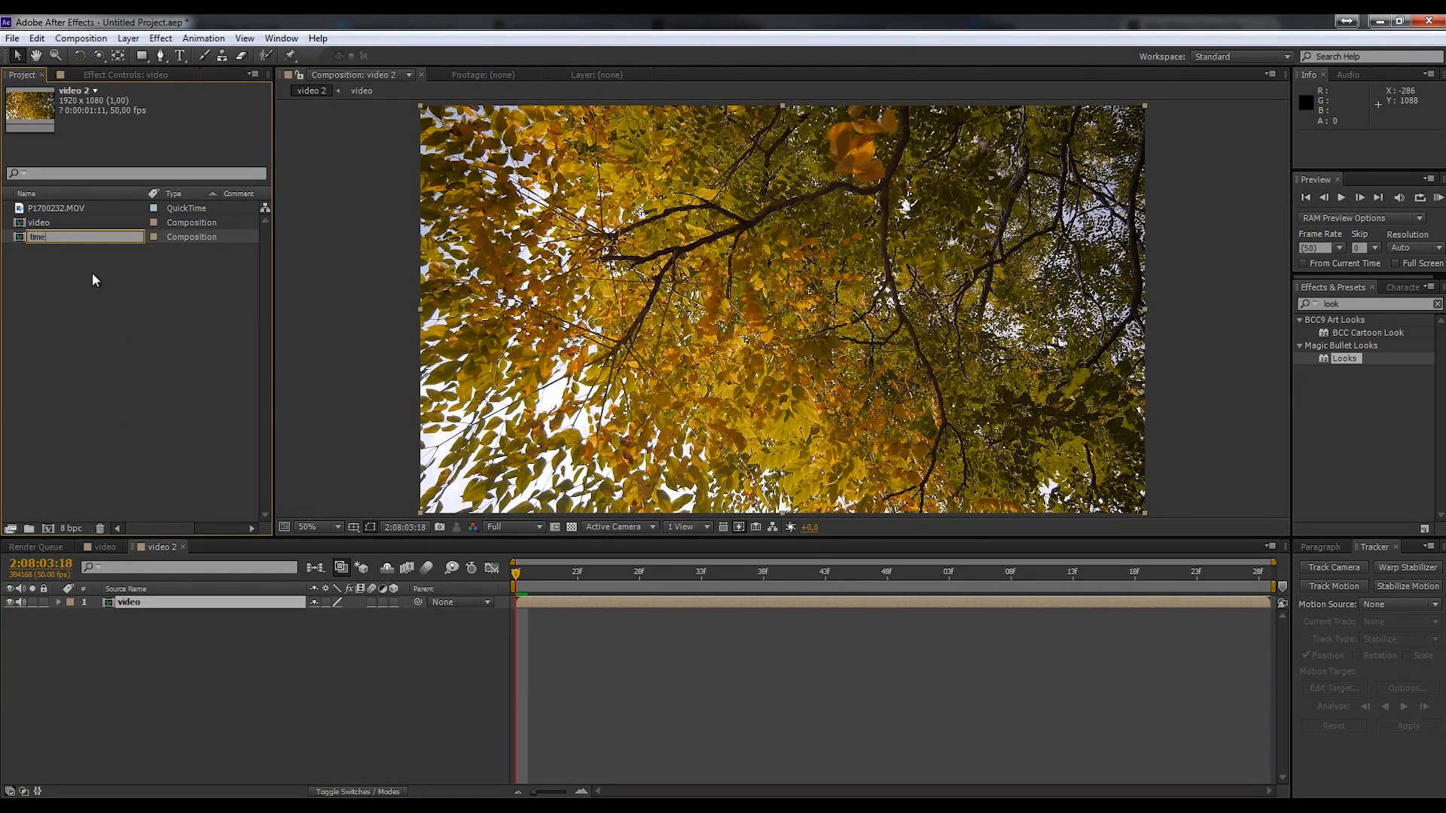
pyautogui.press('Return')
# - Set the time composition's start timecode to 0:00:00:00 and its duration to 0:00:02:22
pyautogui.rightClick(165, 671)
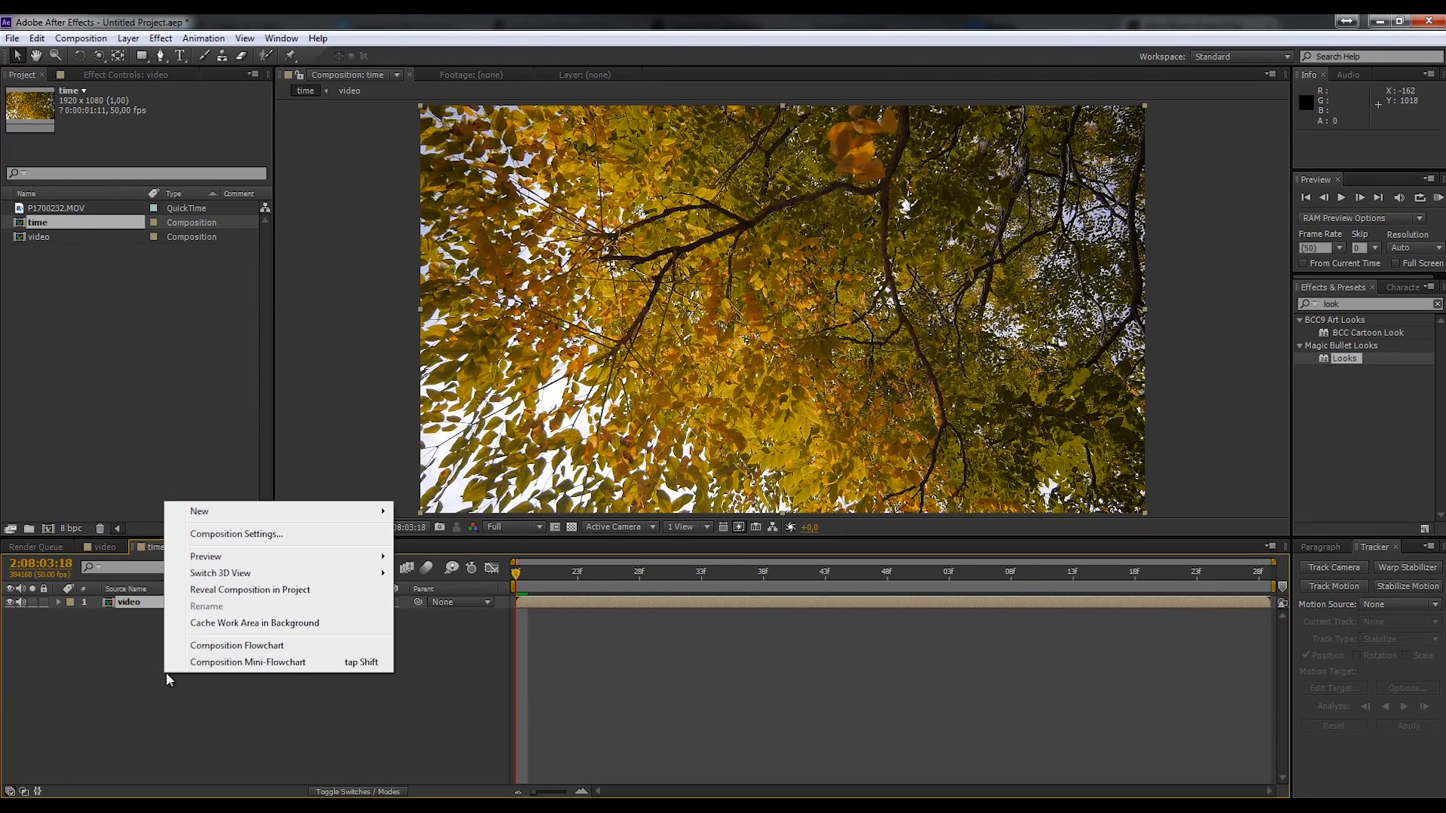
pyautogui.click(250, 535)
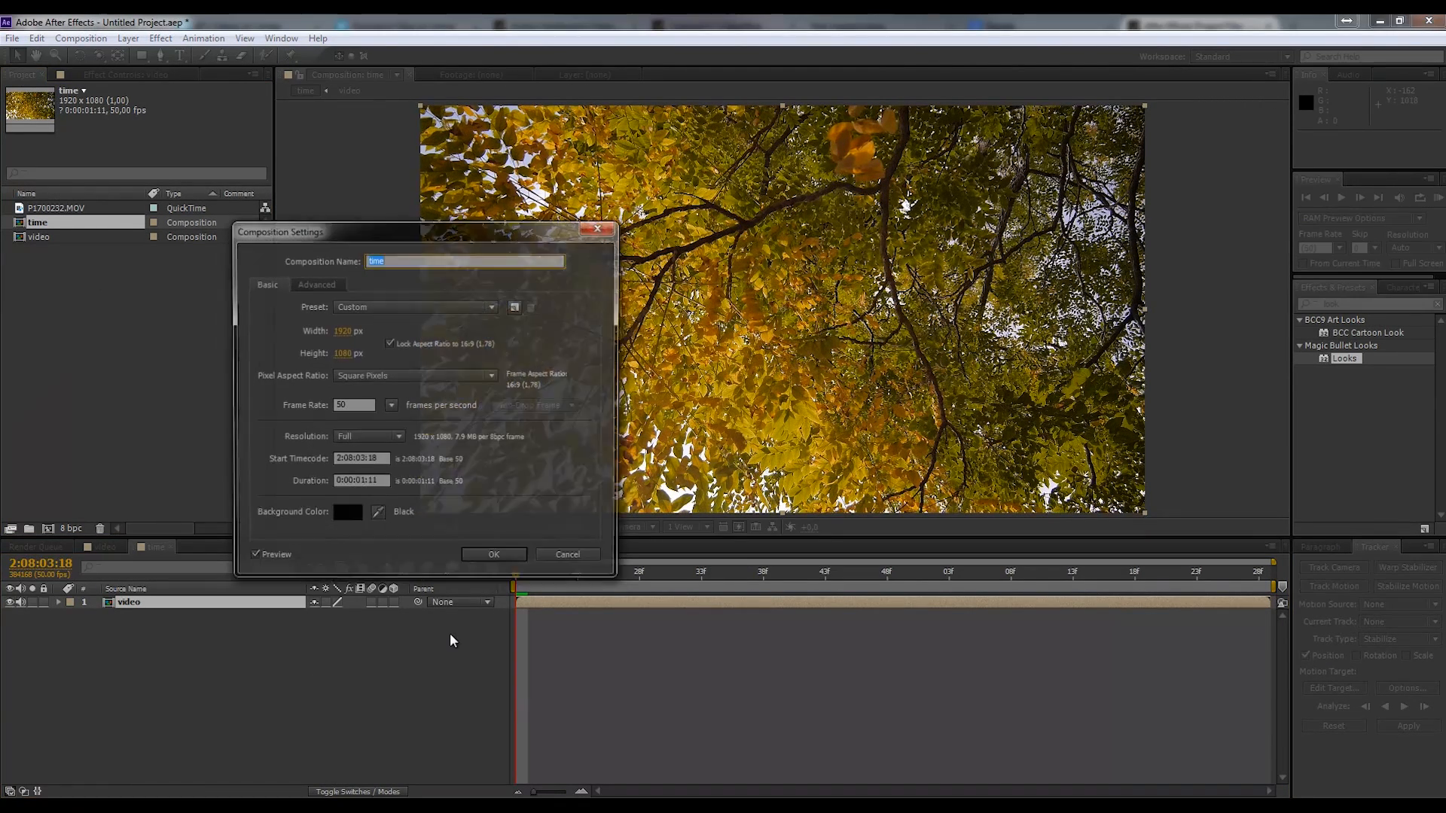
pyautogui.click(378, 461)
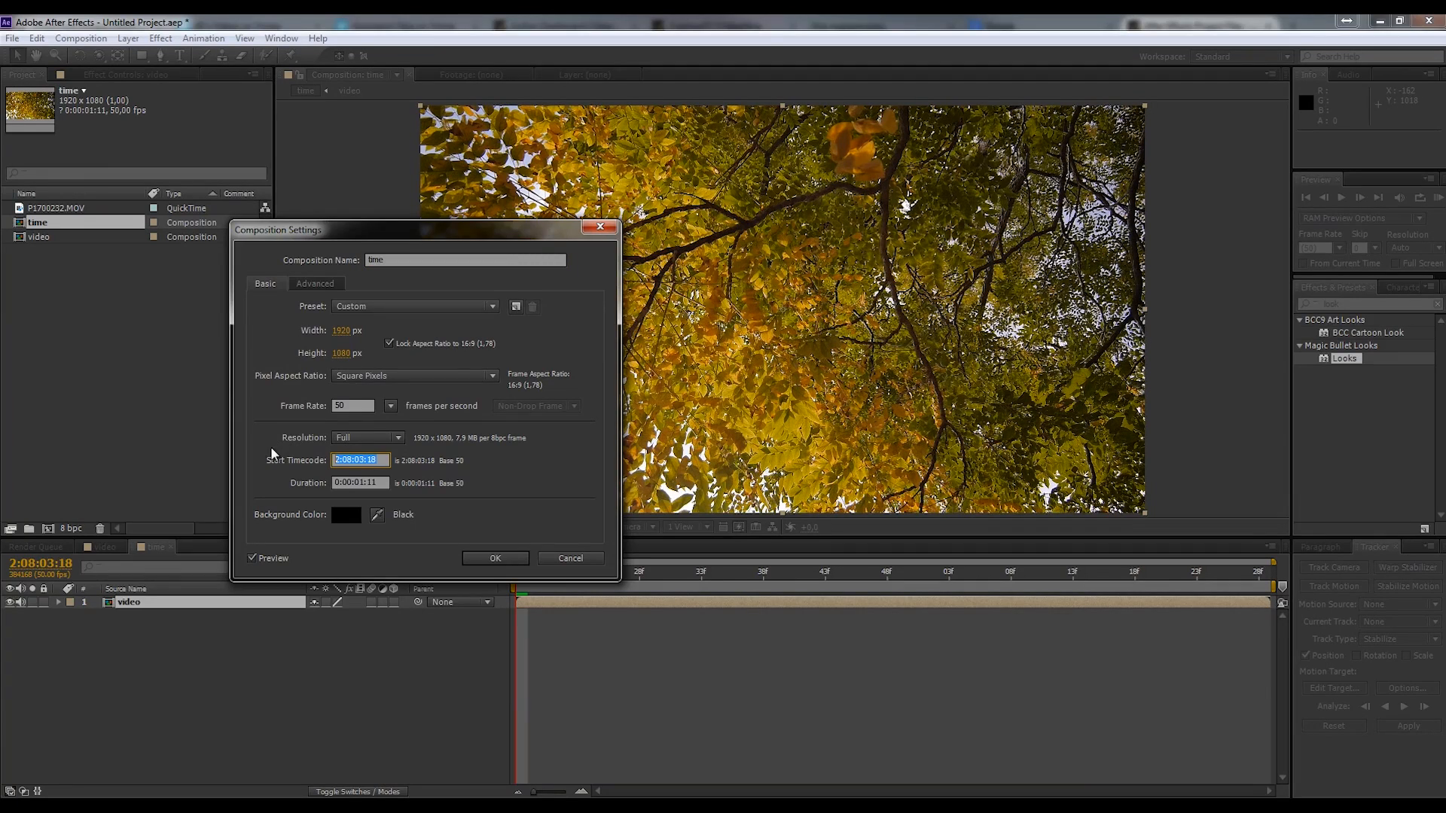
pyautogui.write('0')
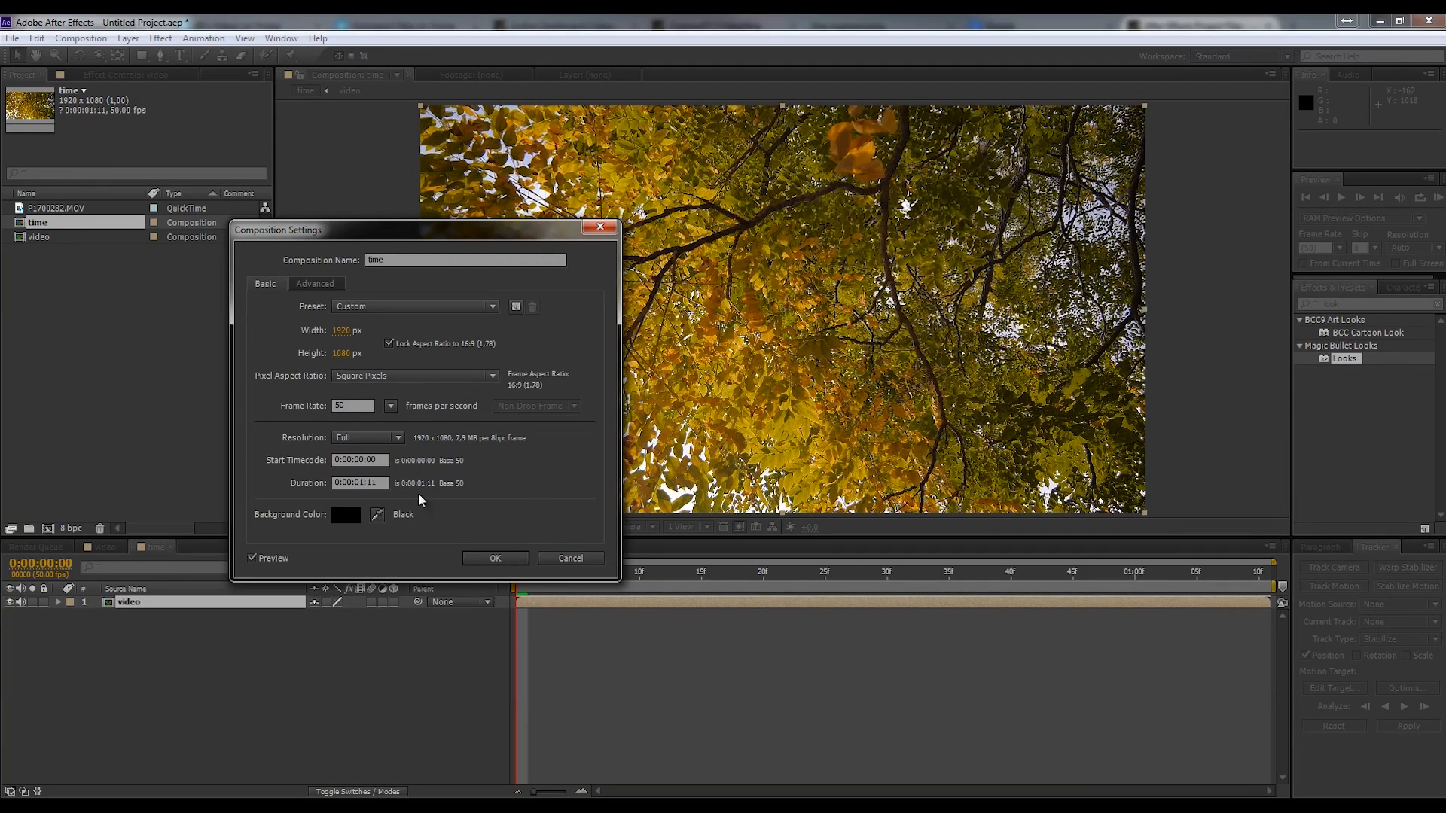
pyautogui.click(363, 483)
pyautogui.write('2')
pyautogui.click(482, 558)
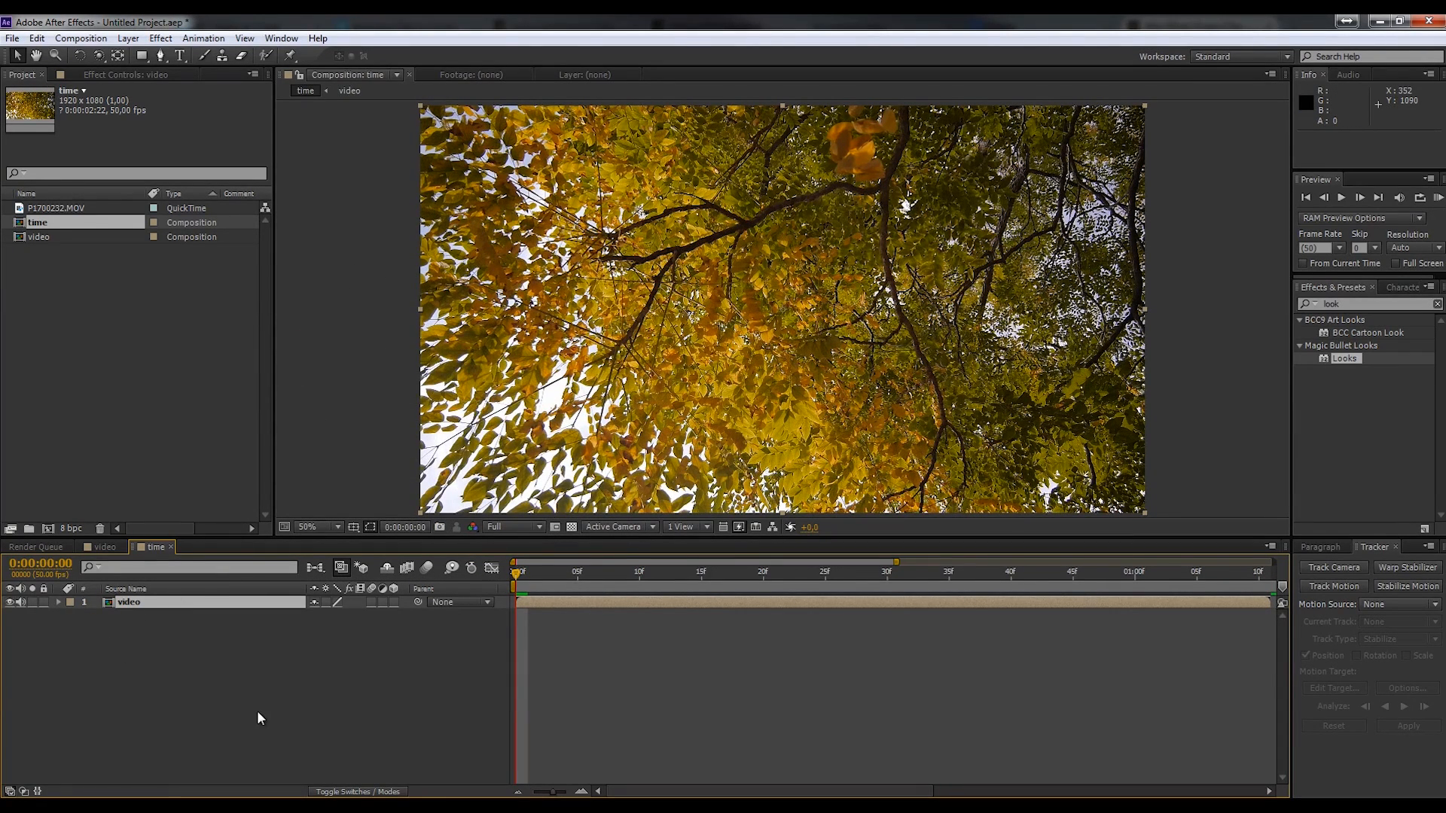
pyautogui.moveTo(546, 794); pyautogui.dragTo(517, 793)
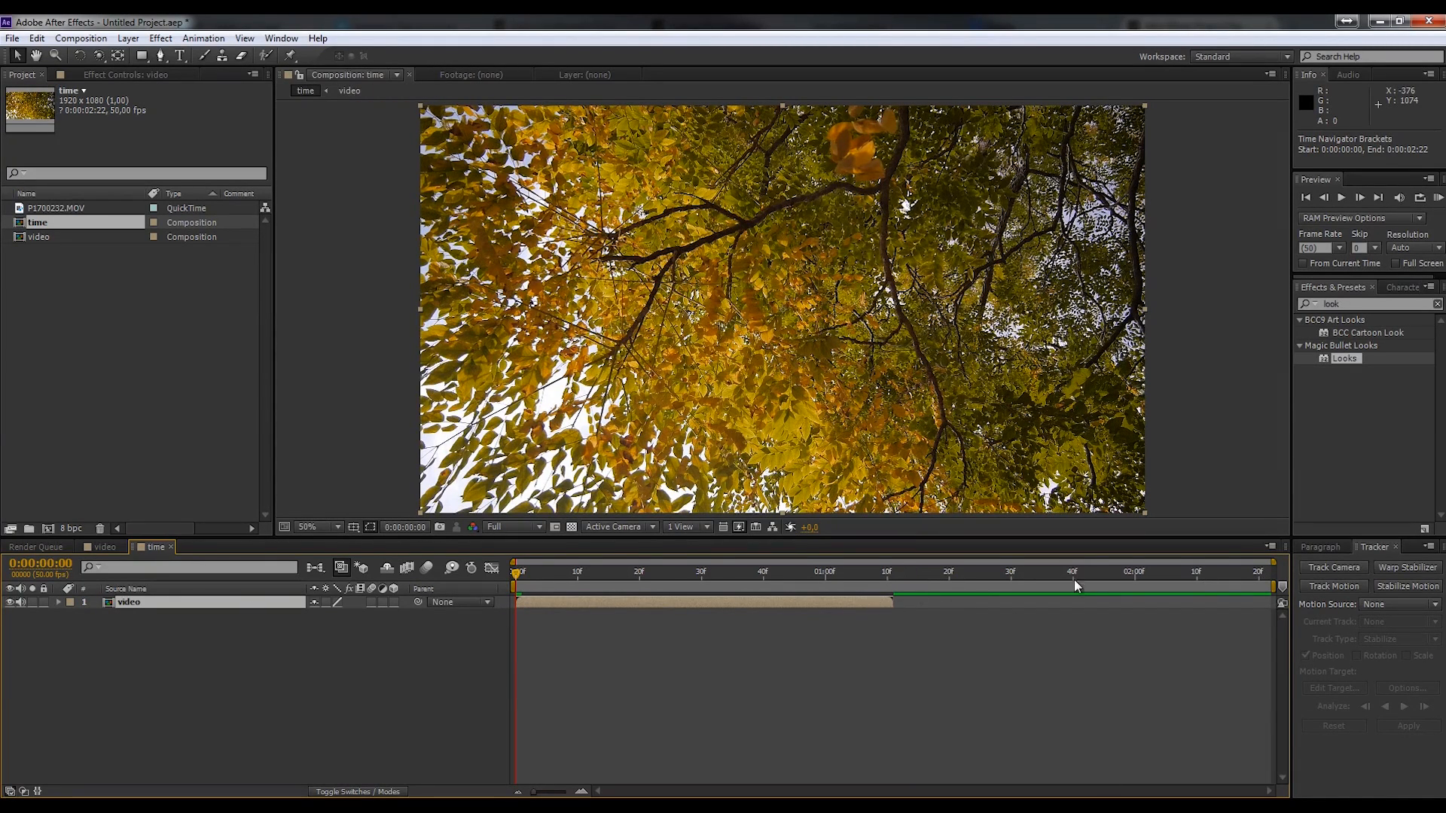
# - Time-stretch the video layer with a stretch factor of 200
pyautogui.rightClick(192, 602)
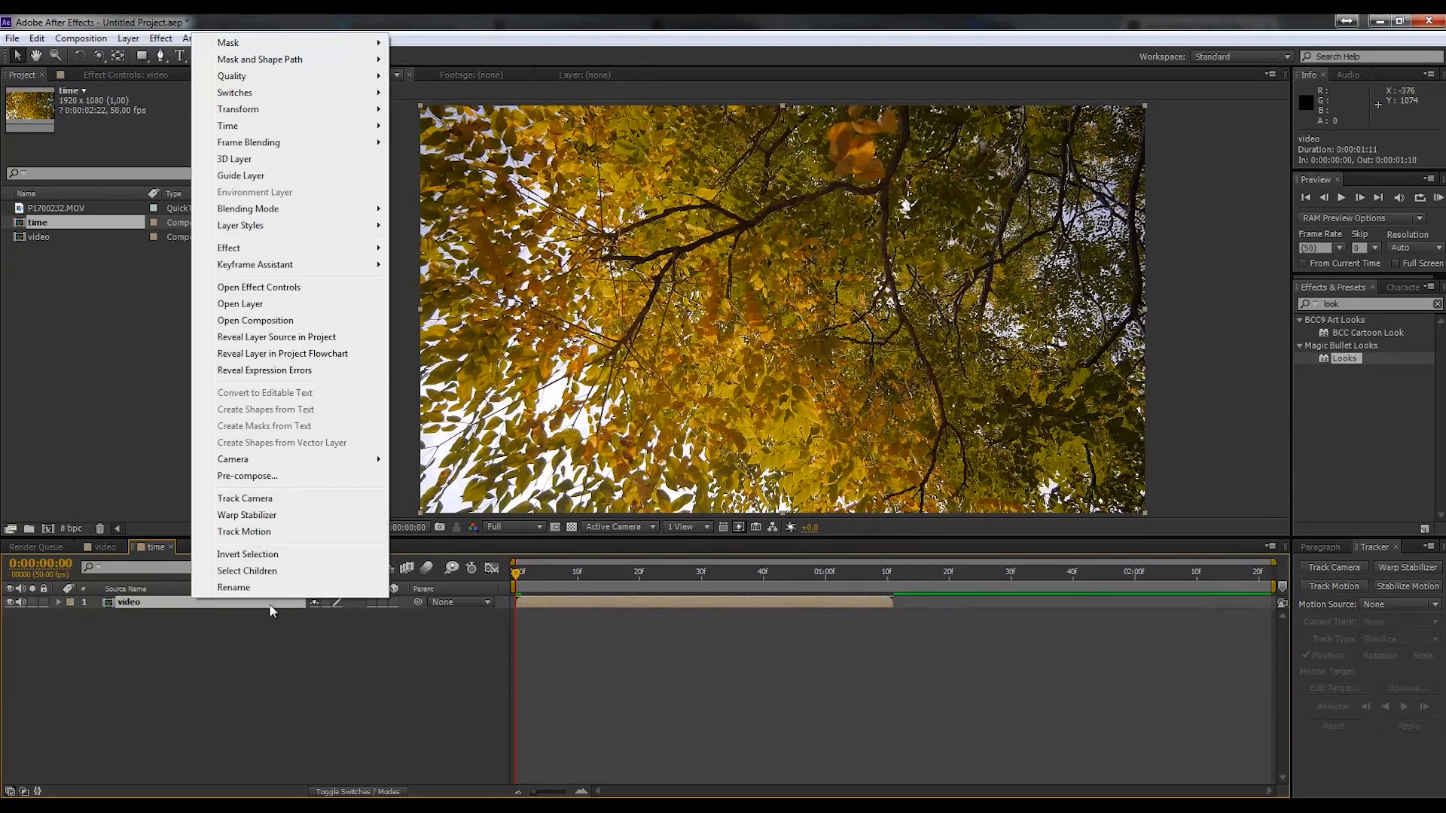
pyautogui.moveTo(297, 126)
pyautogui.click(496, 156)
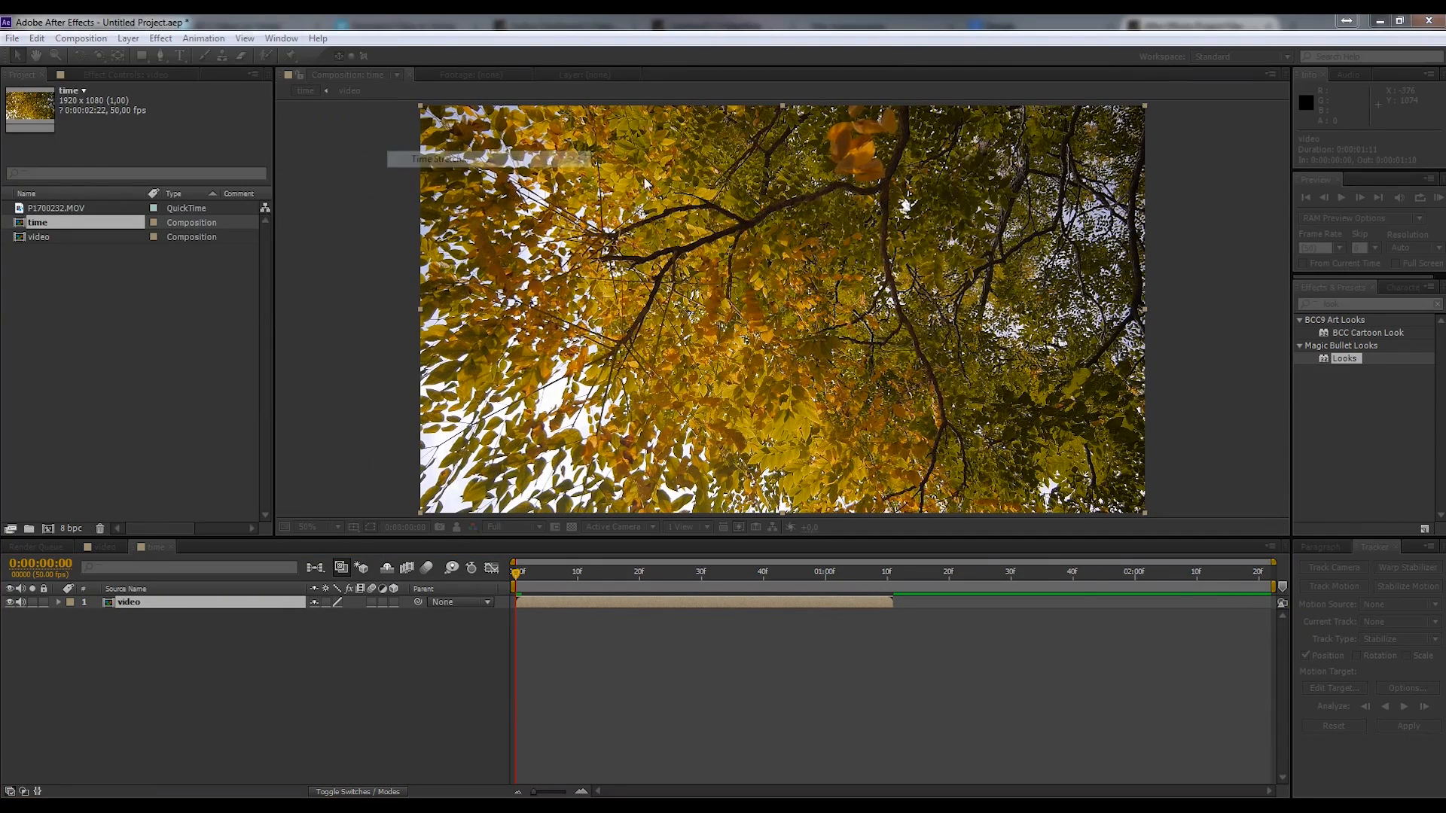
pyautogui.write('200')
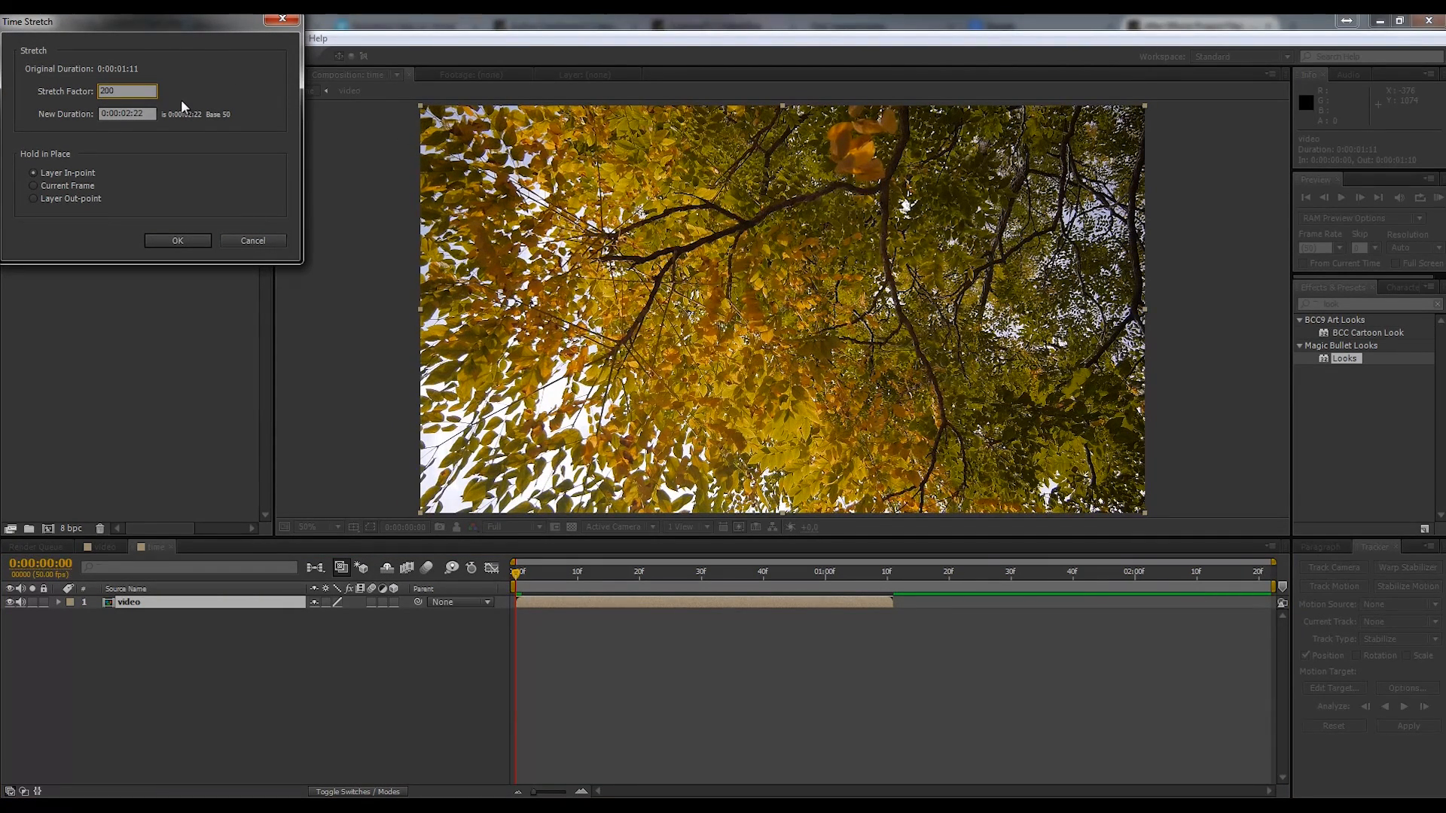
pyautogui.press('Return')
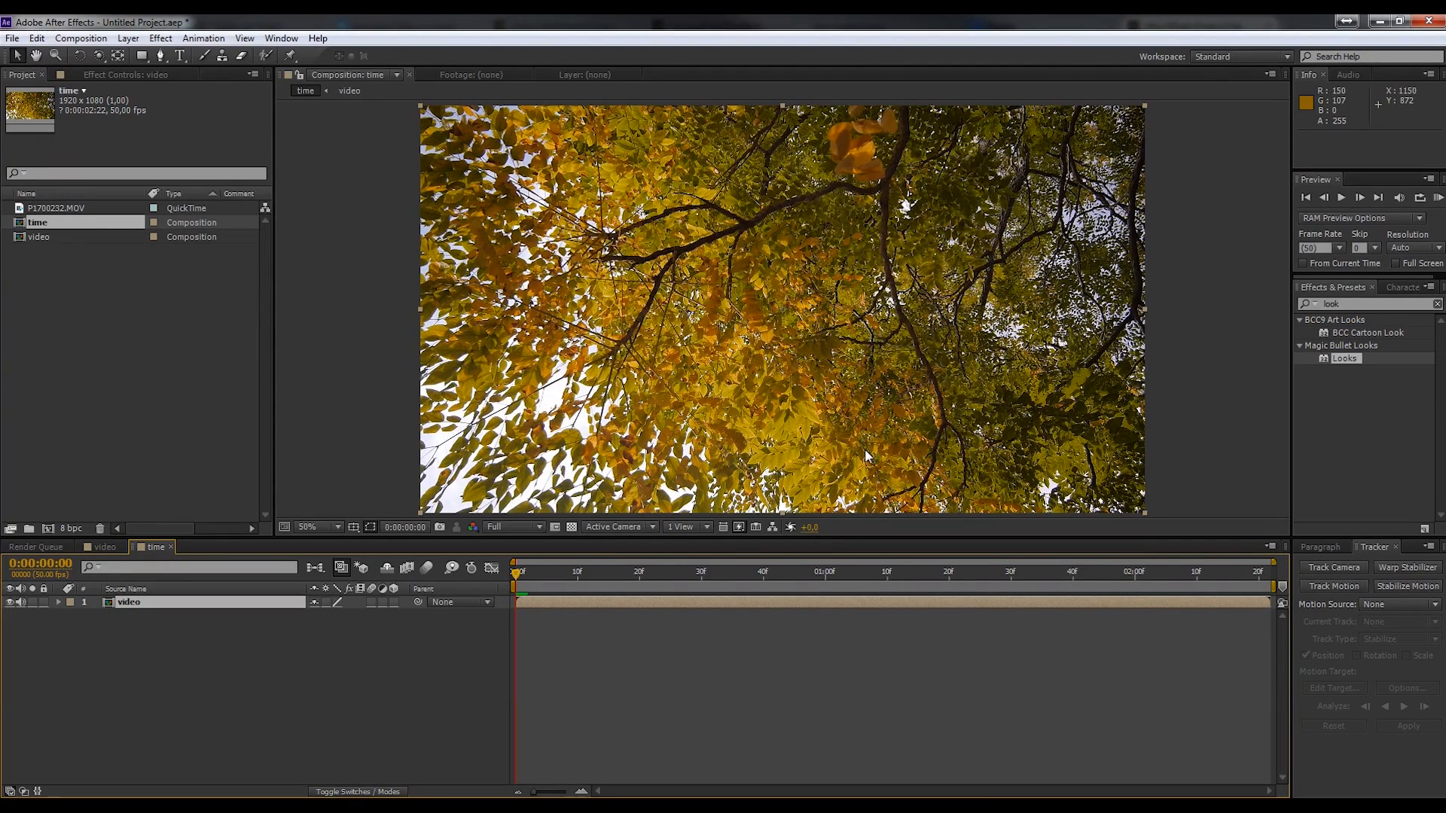
# - Time-reverse the video layer and scrub through the composition to check the reversed motion
pyautogui.rightClick(164, 616)
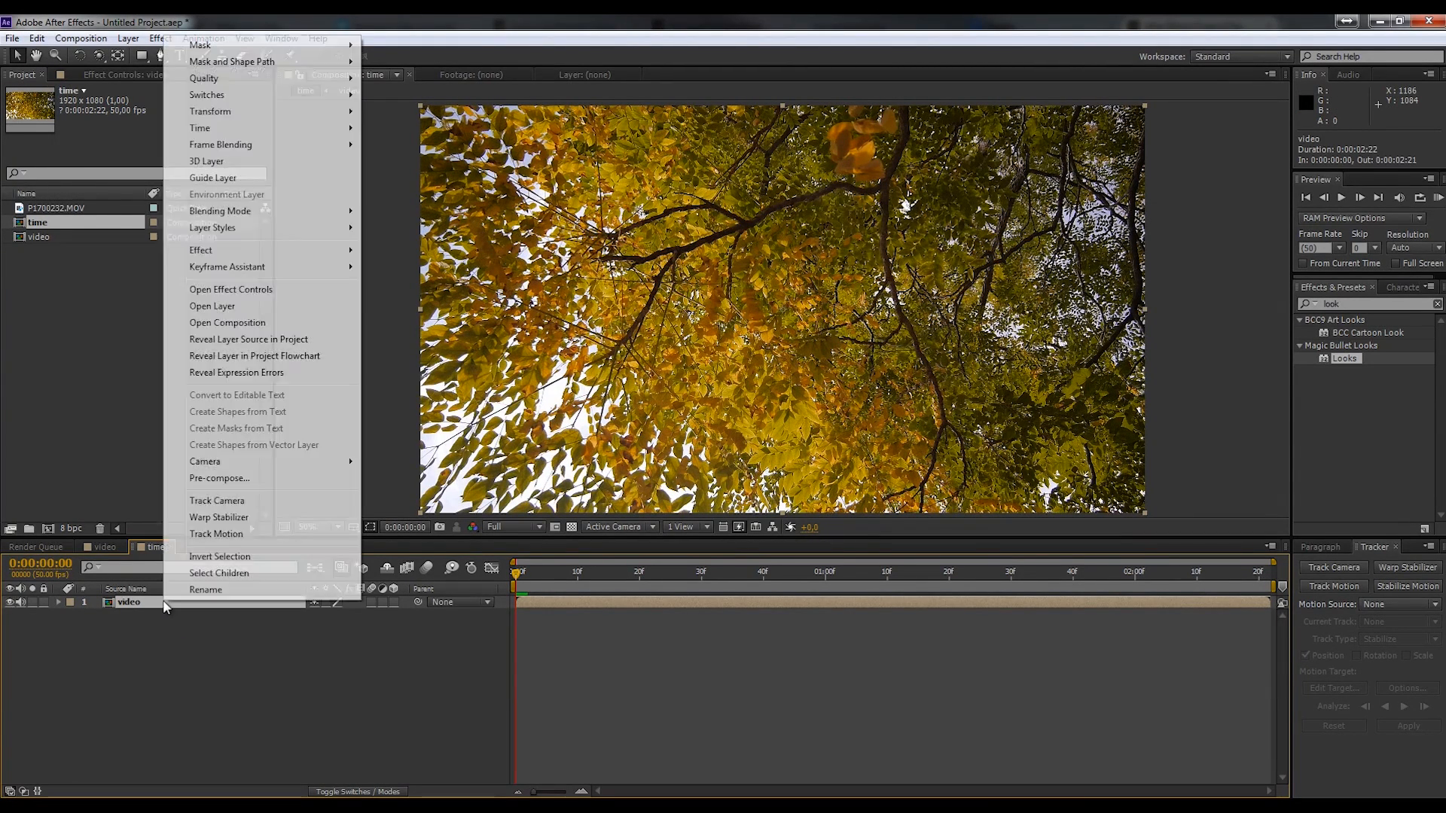
pyautogui.moveTo(301, 132)
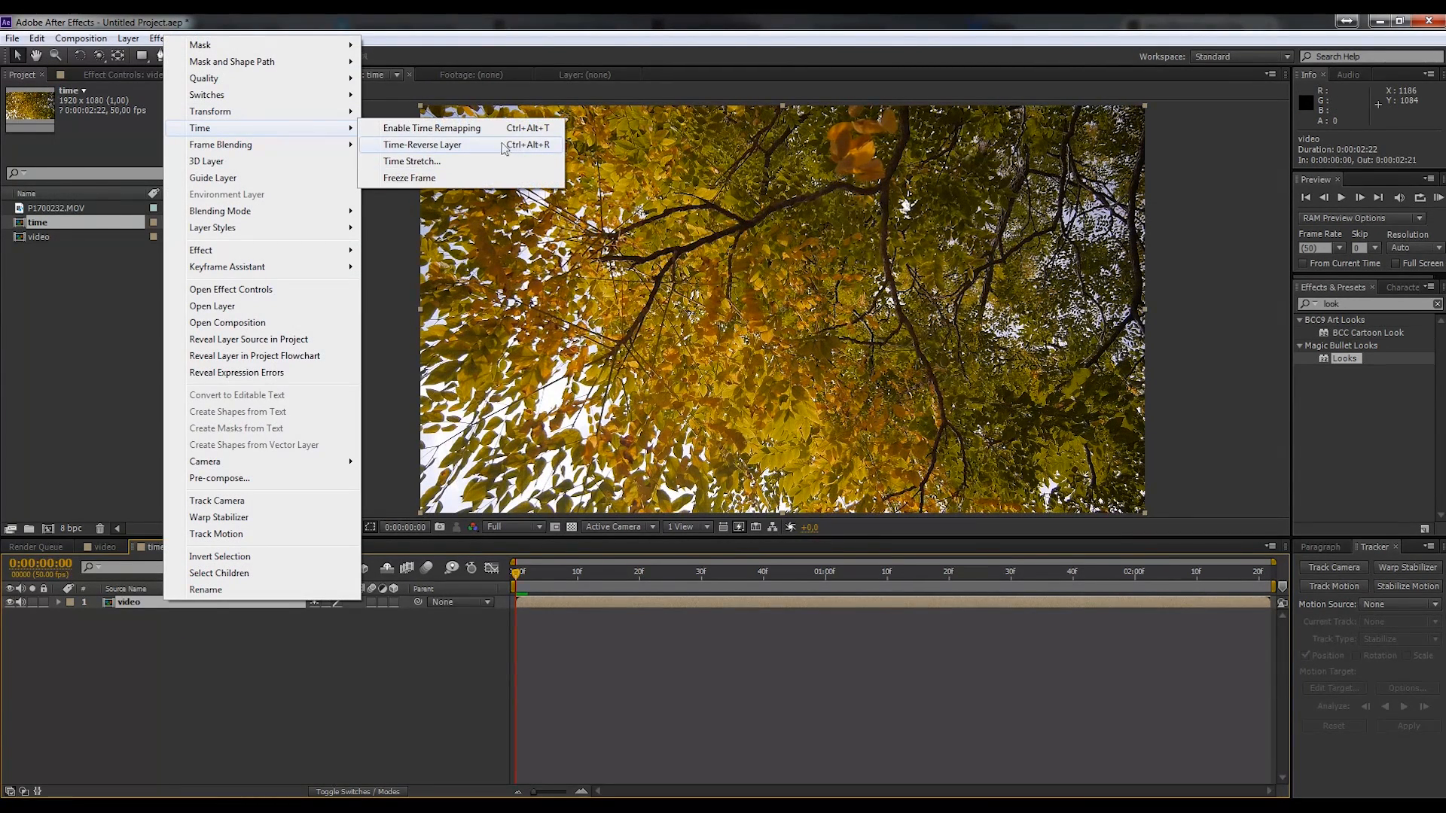
pyautogui.click(500, 145)
pyautogui.moveTo(534, 571); pyautogui.dragTo(1234, 614)
pyautogui.moveTo(1115, 621); pyautogui.dragTo(767, 622)
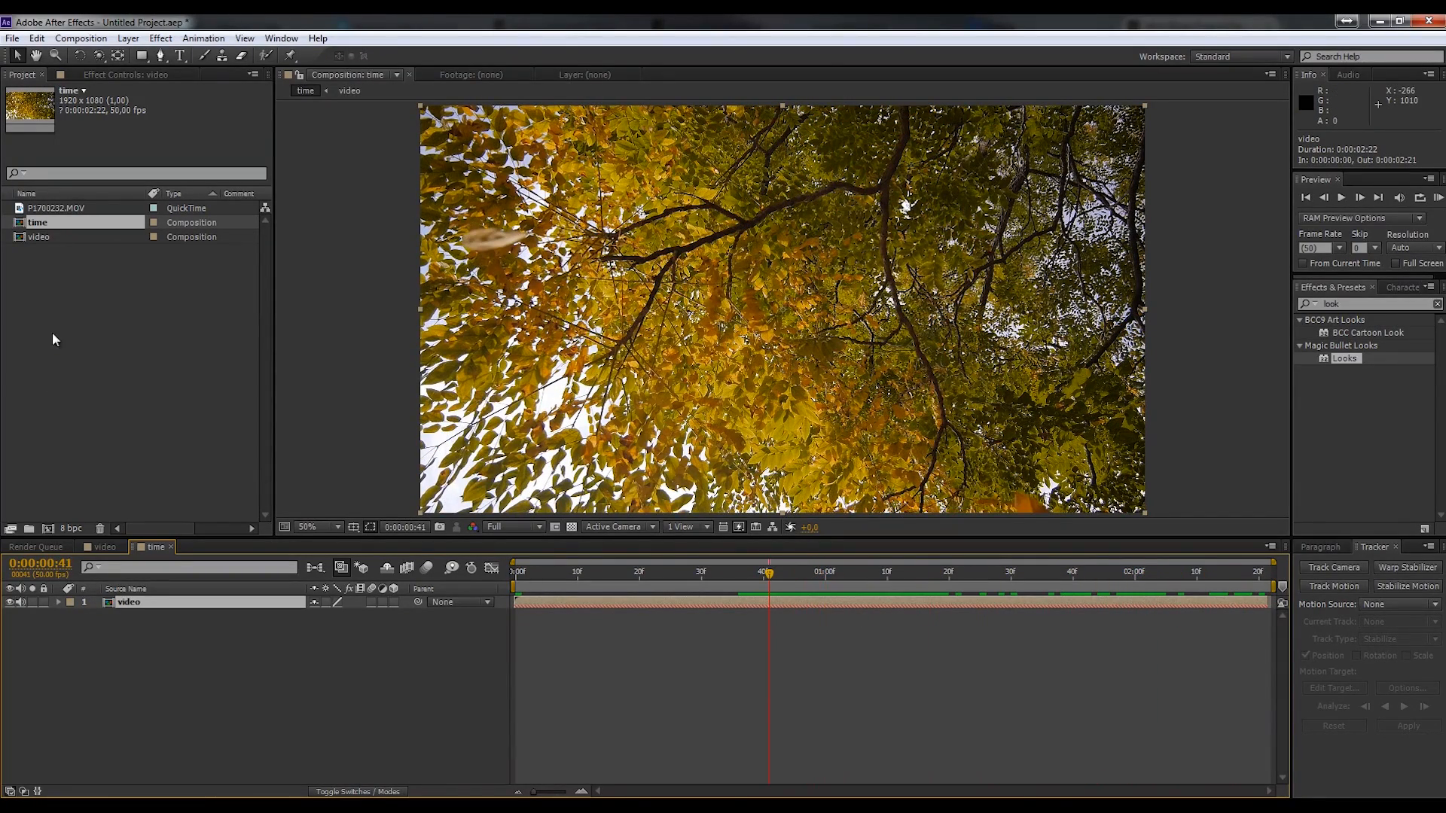
# - Create a new composition from the time composition and rename it final_scene
pyautogui.moveTo(42, 219); pyautogui.dragTo(49, 529)
pyautogui.click(38, 236)
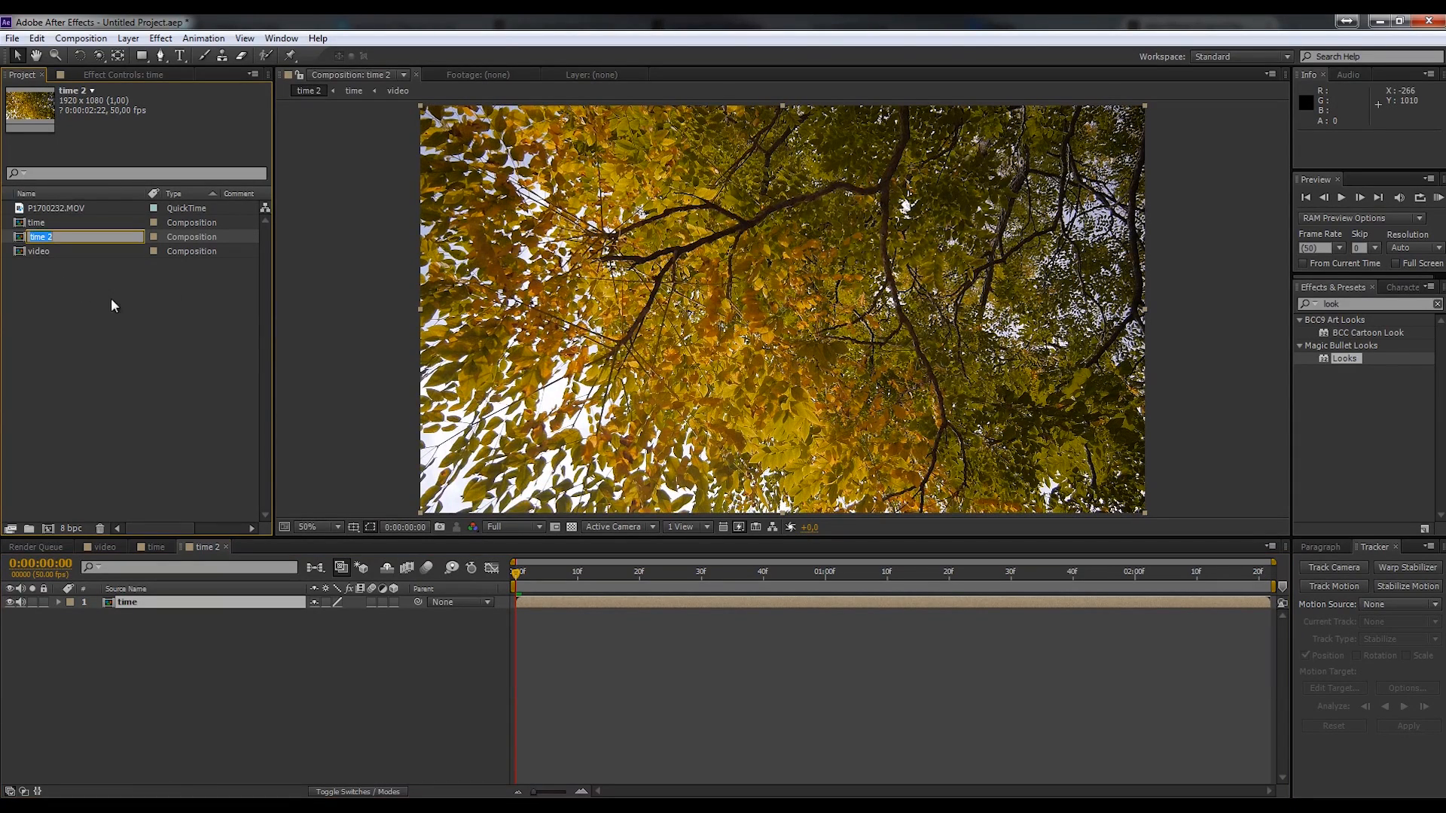
pyautogui.write('final_scene')
pyautogui.press('Return')
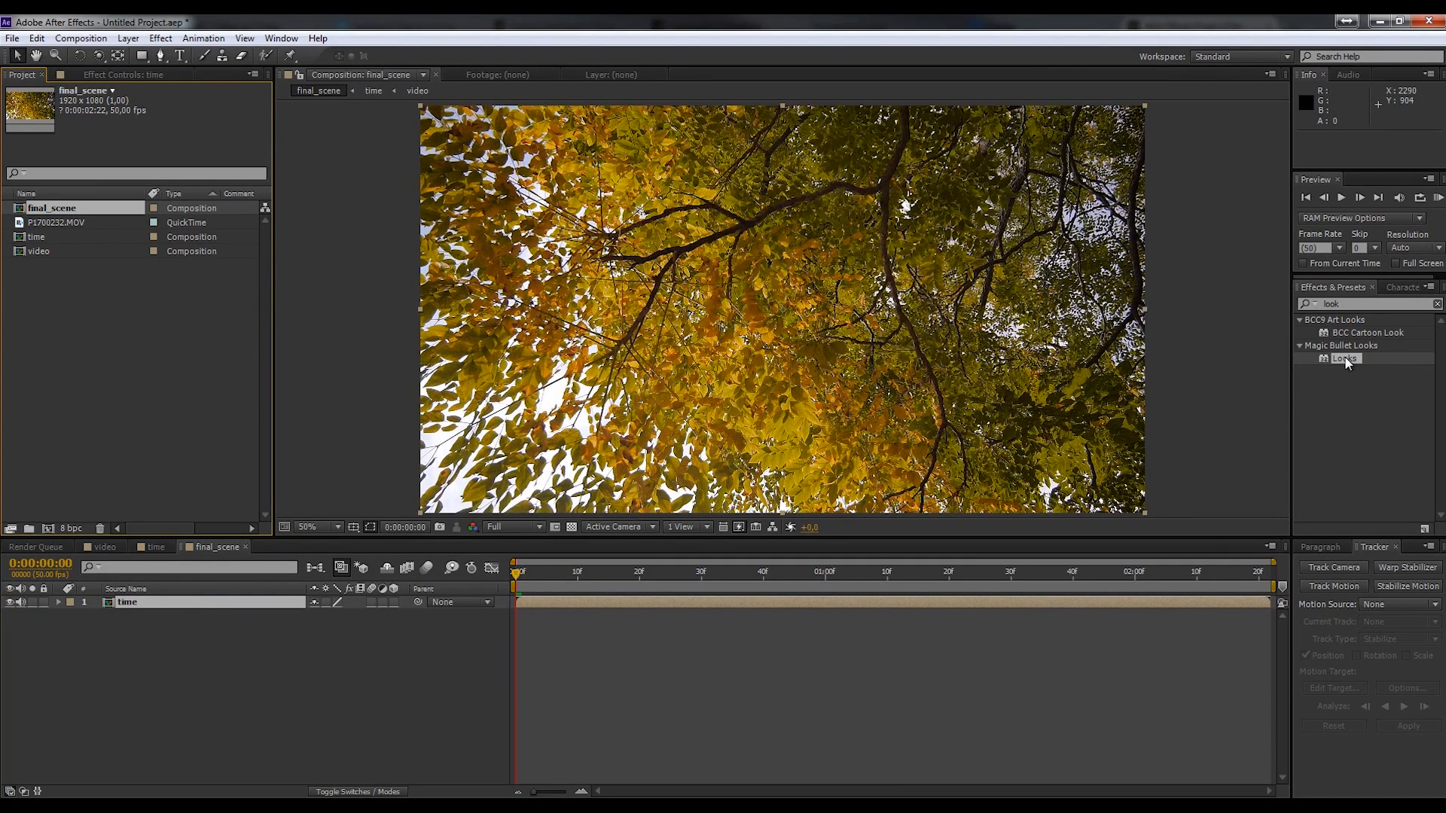
# - Apply Magic Bullet Looks to the time layer and add a Curves tool with contrast +0.280 and midtones +0.180
pyautogui.moveTo(1347, 364); pyautogui.dragTo(161, 603)
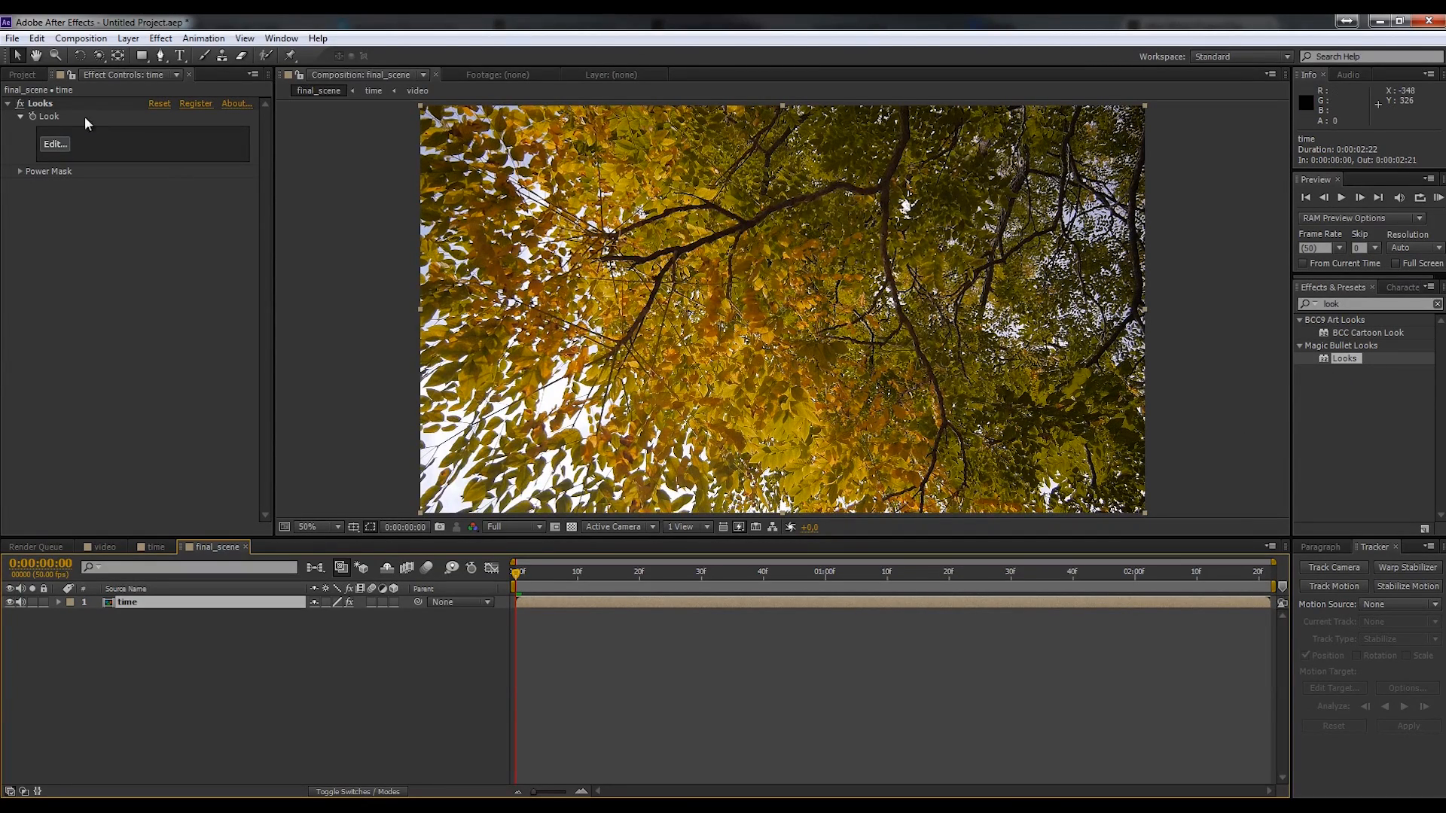
pyautogui.click(60, 145)
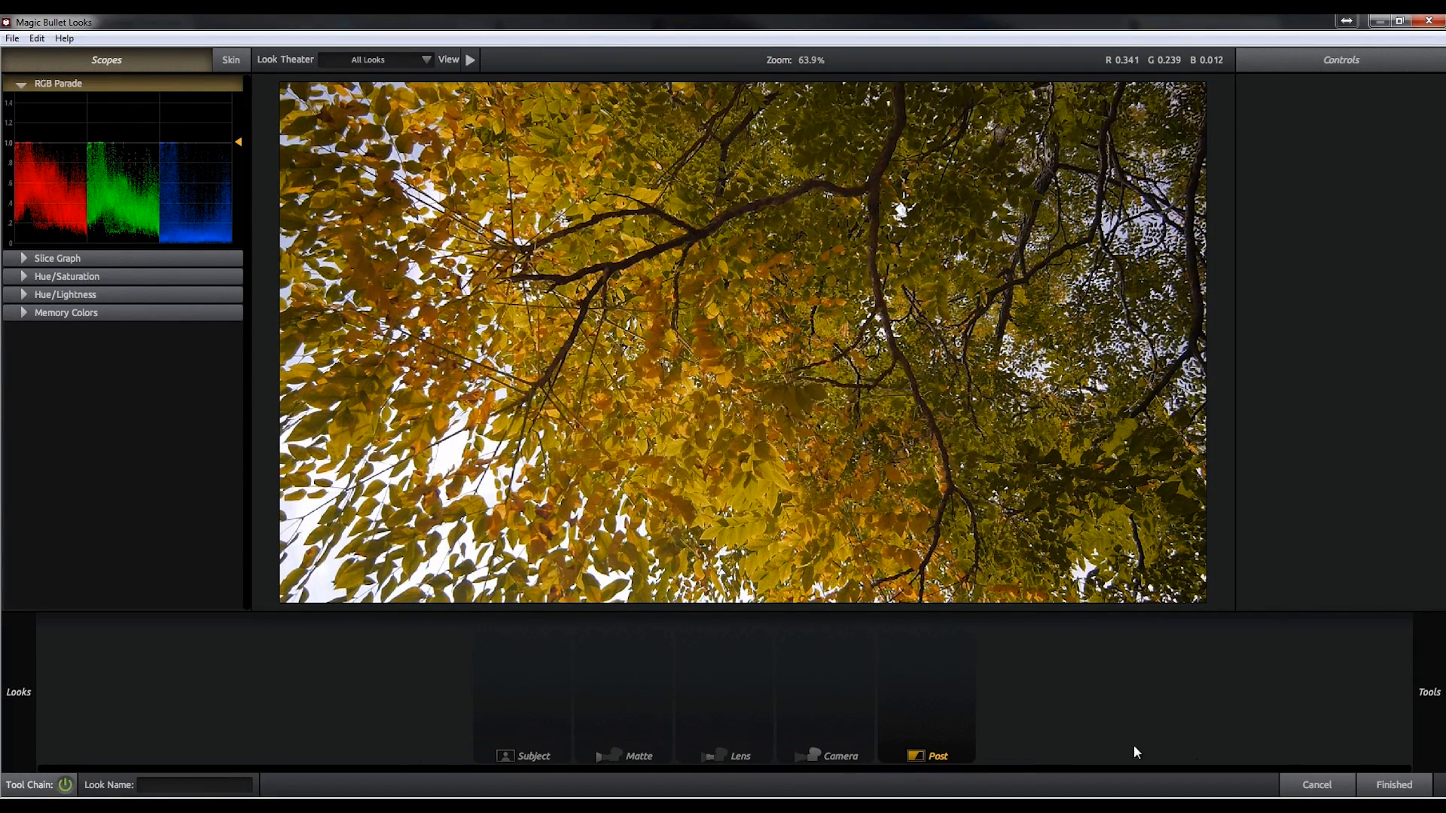
pyautogui.moveTo(1431, 689)
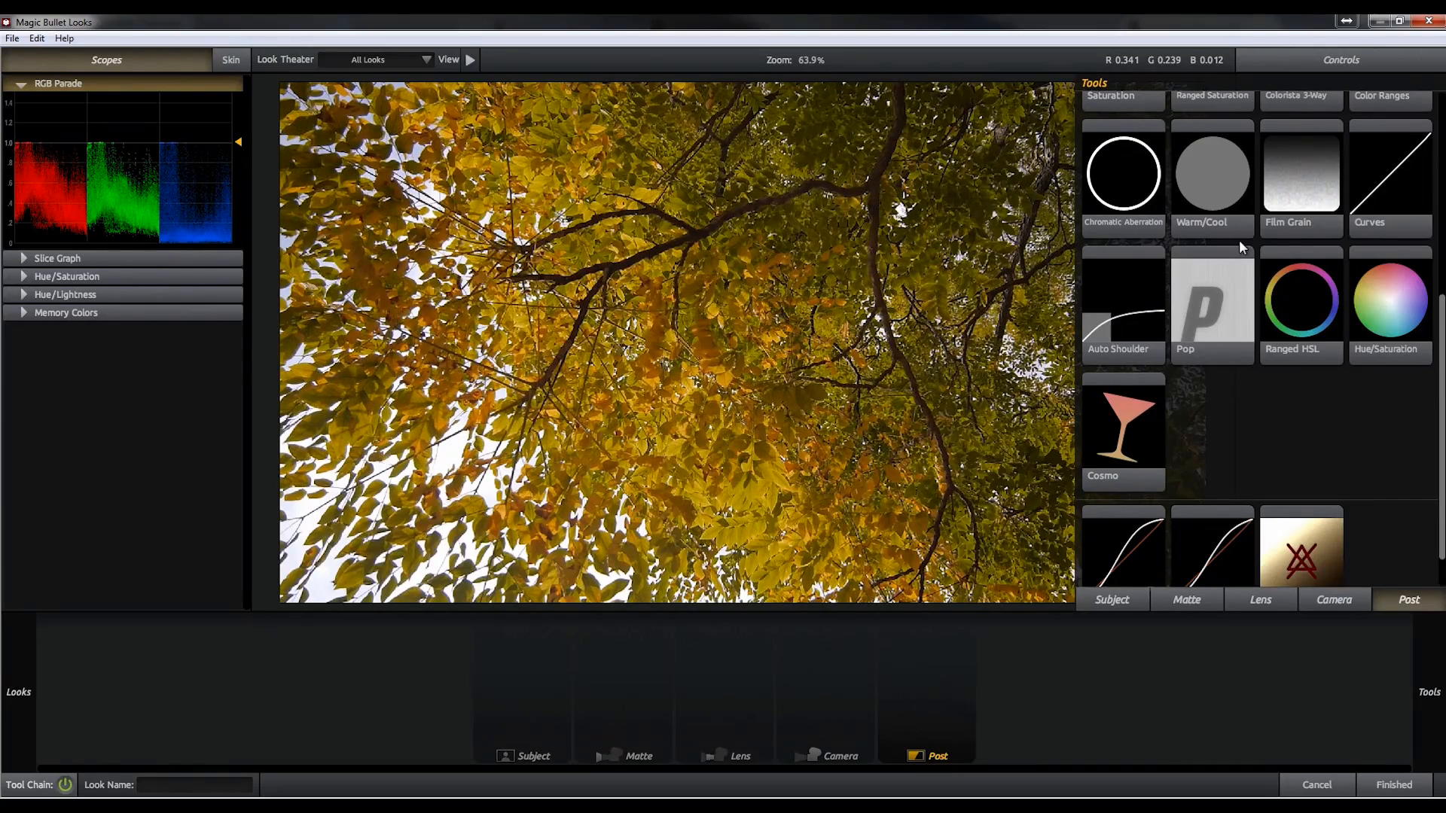
pyautogui.scroll(2, 1327, 414)
pyautogui.moveTo(1390, 282); pyautogui.dragTo(930, 682)
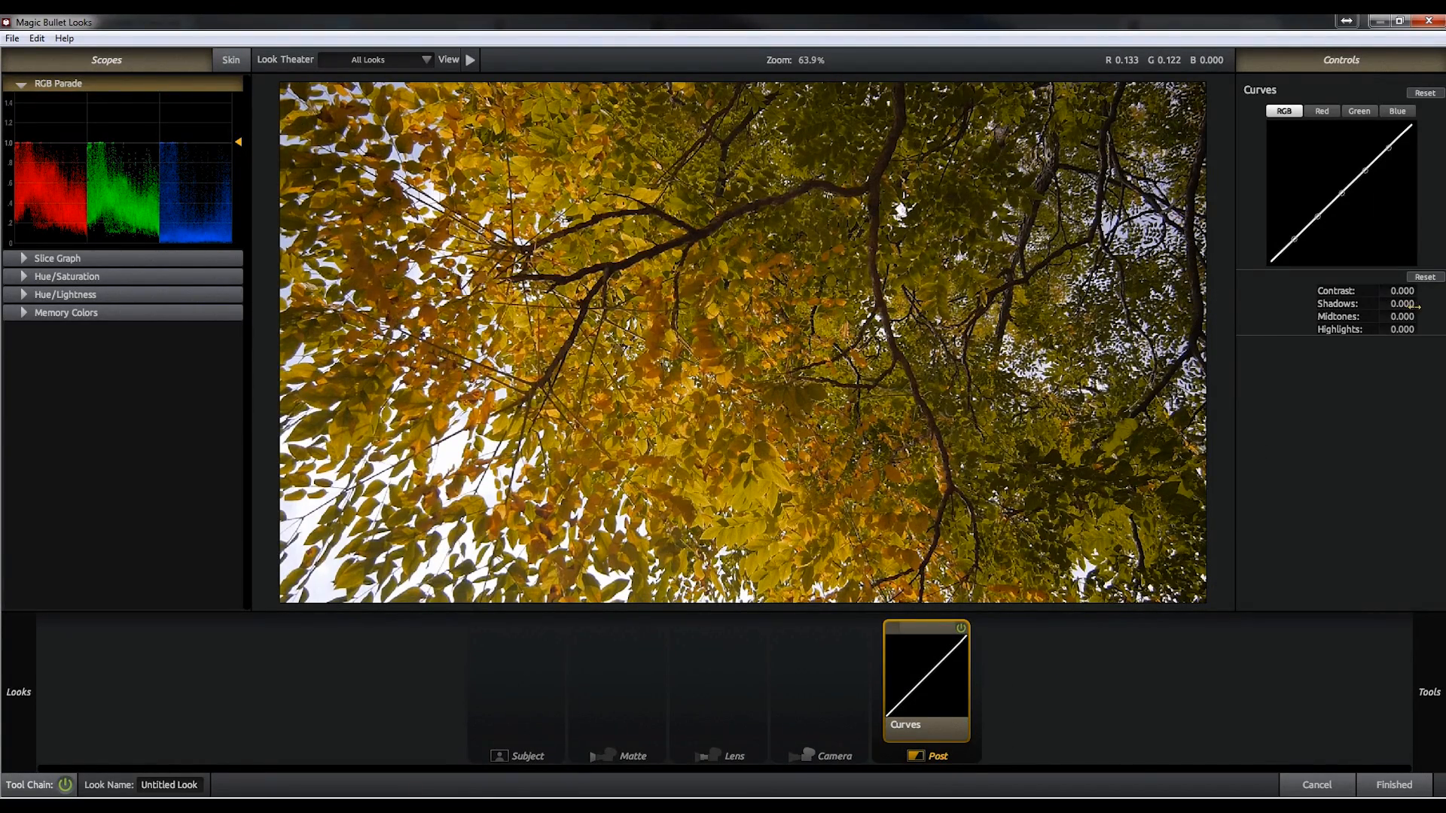
pyautogui.moveTo(1408, 294)
pyautogui.mouseDown()
pyautogui.moveTo(1400, 316)
pyautogui.moveTo(1401, 291)
pyautogui.moveTo(1423, 314)
pyautogui.moveTo(1401, 317)
pyautogui.moveTo(1416, 315)
pyautogui.mouseUp()
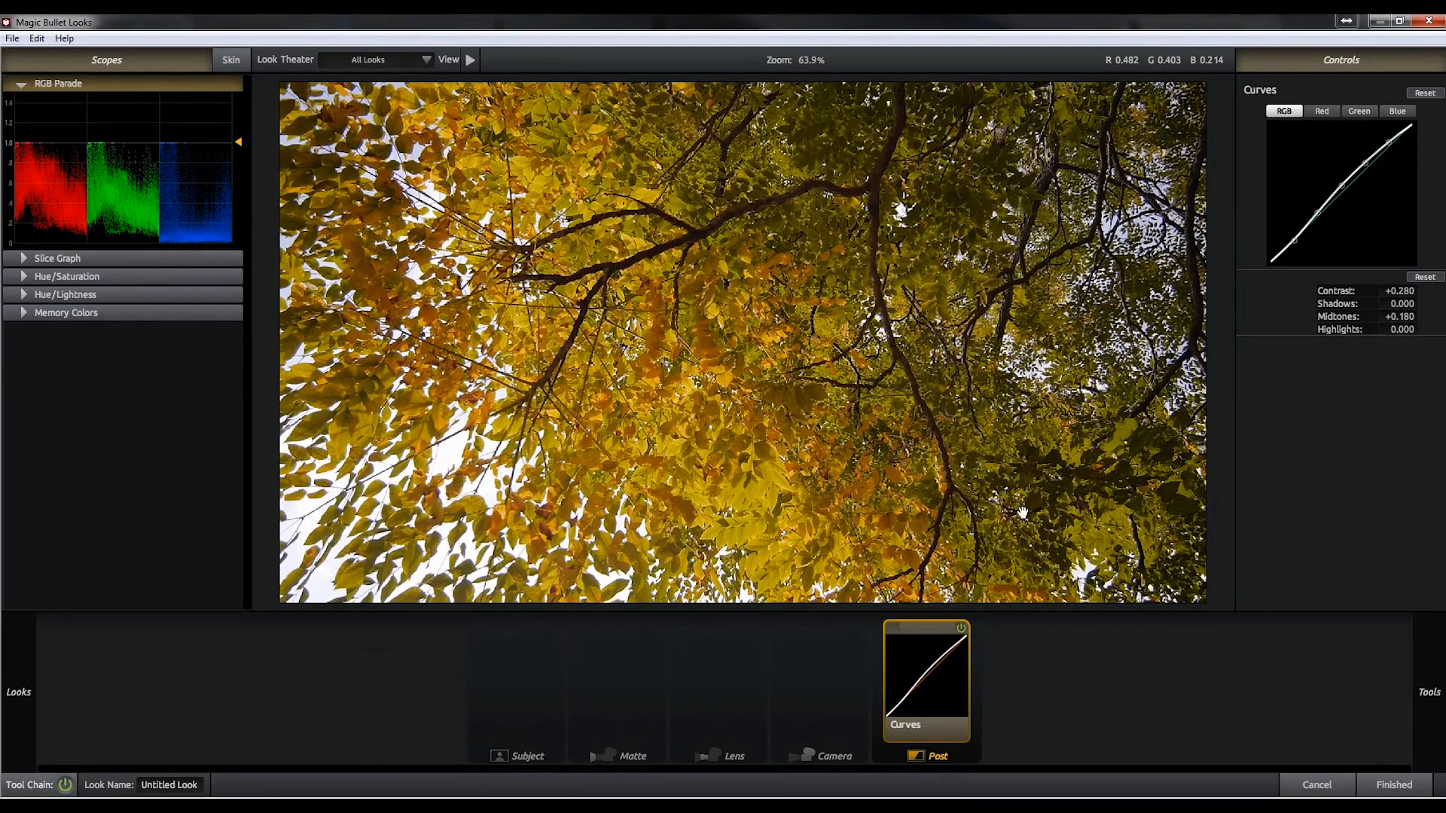
# - Add a Ranged HSL tool after Curves, shifting orange to hue -10.1%, saturation +20.0% and yellow to hue -31.5%, saturation +15.7%
pyautogui.moveTo(1423, 686)
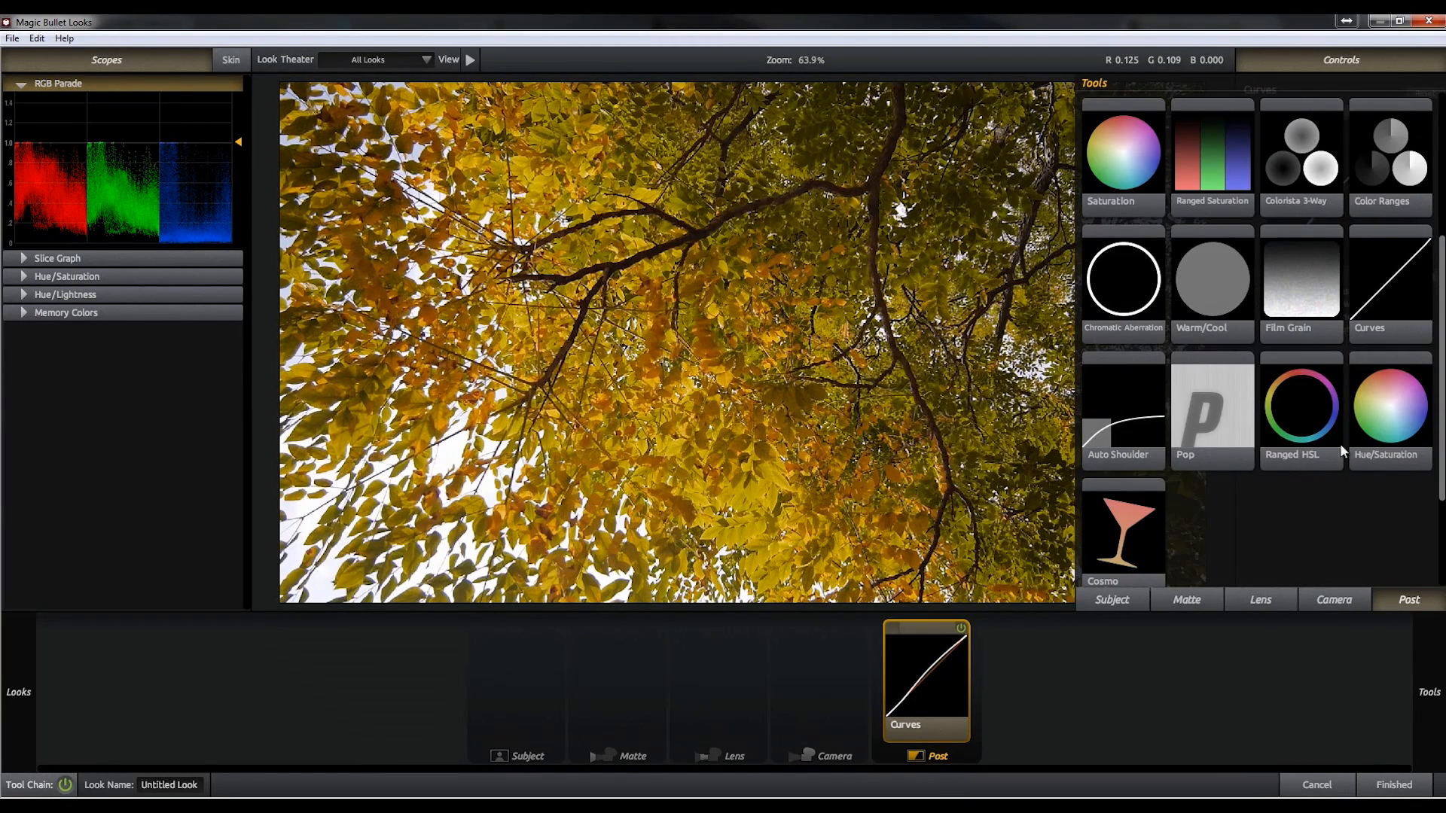
pyautogui.moveTo(1339, 444); pyautogui.dragTo(979, 667)
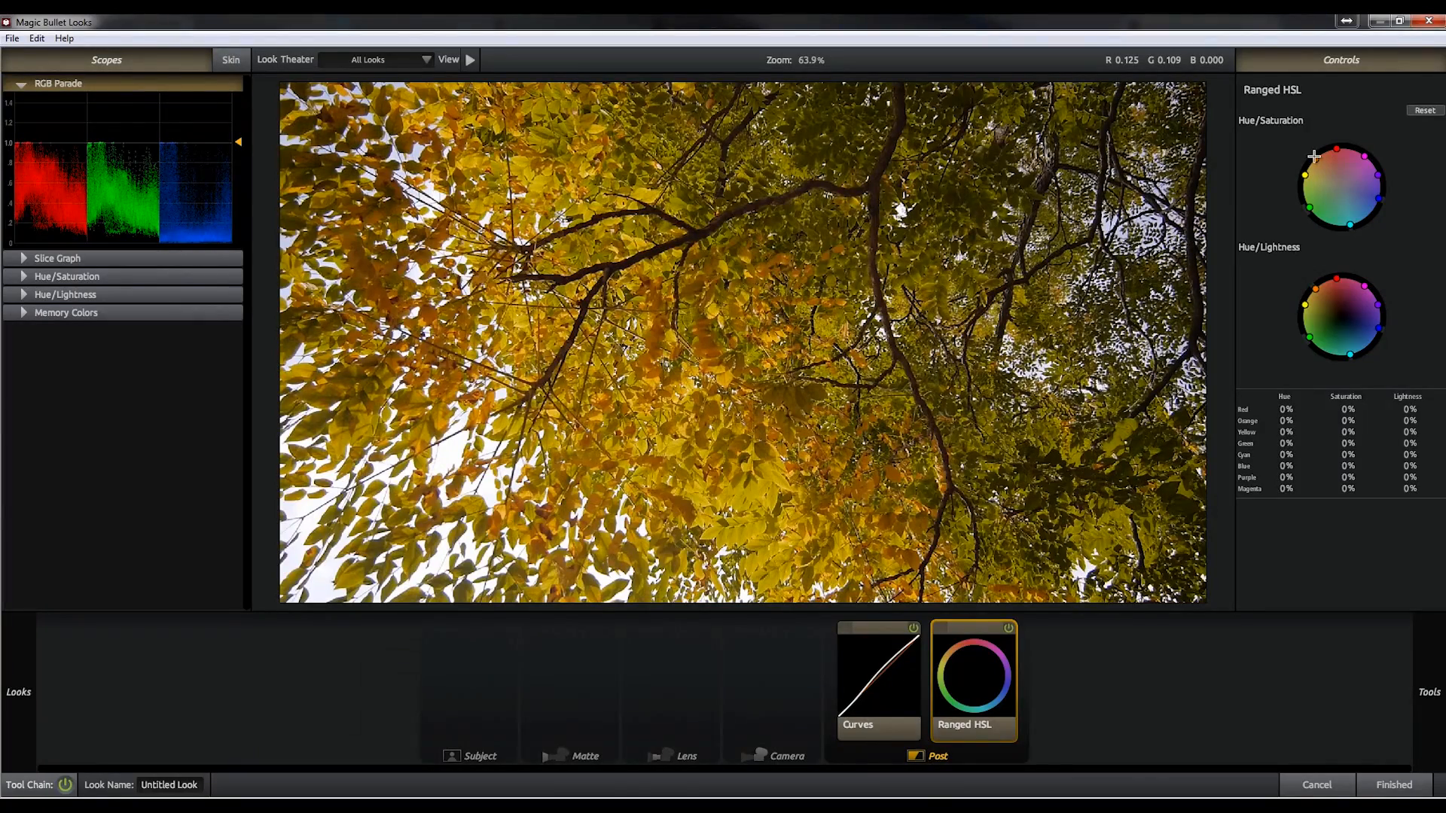
pyautogui.moveTo(1315, 159)
pyautogui.mouseDown()
pyautogui.moveTo(1296, 174)
pyautogui.moveTo(1296, 143)
pyautogui.moveTo(1300, 169)
pyautogui.mouseUp()
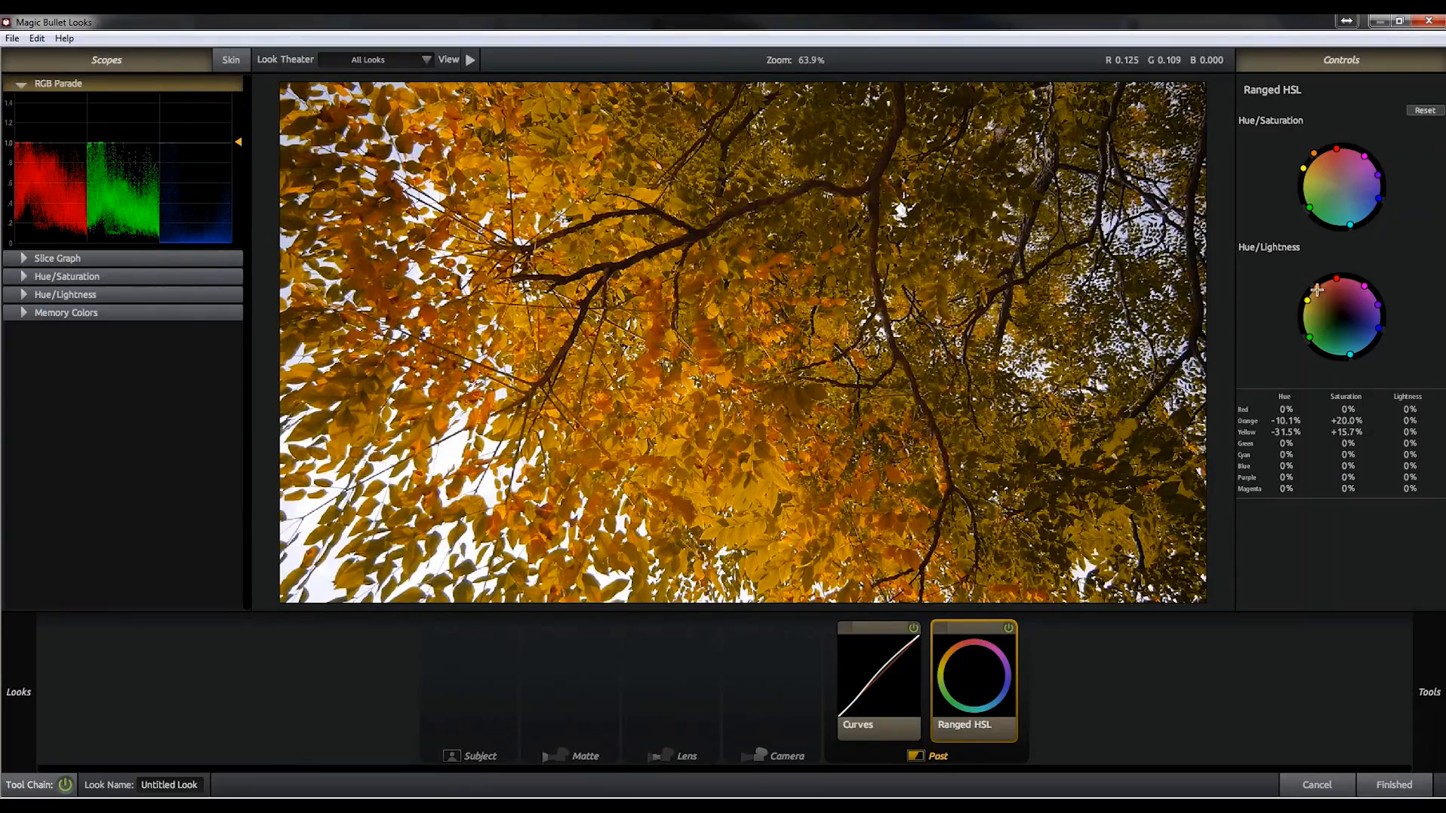
# - Adjust Ranged HSL to orange hue -15.3%, lightness +21.2% and yellow hue -40.9%, lightness +12.9%, and apply the finished look
pyautogui.moveTo(1316, 290)
pyautogui.mouseDown()
pyautogui.moveTo(1305, 299)
pyautogui.moveTo(1314, 284)
pyautogui.mouseUp()
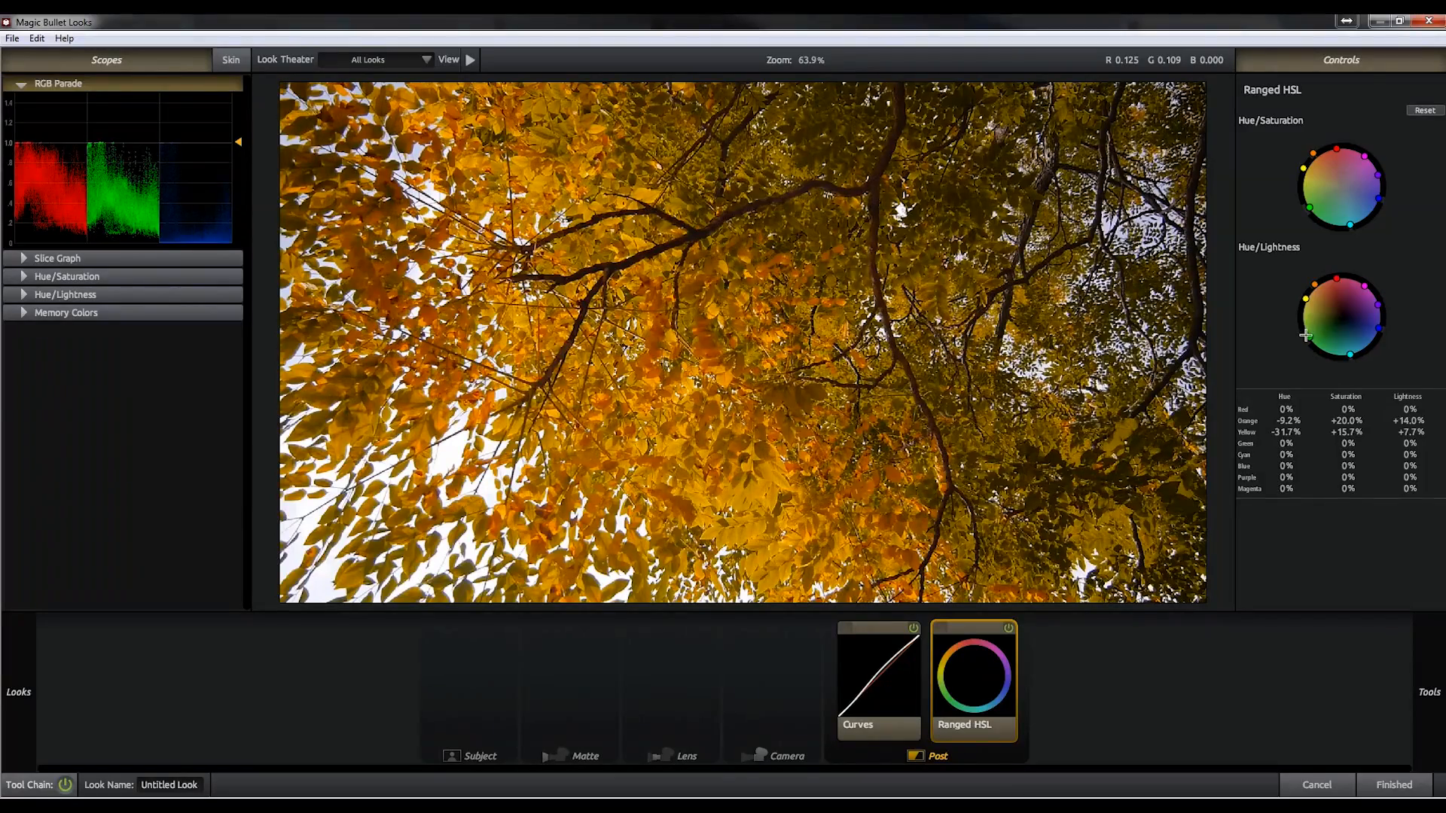
pyautogui.moveTo(1305, 335); pyautogui.dragTo(1299, 294)
pyautogui.hotkey('ctrl', 'z')
pyautogui.moveTo(1314, 285); pyautogui.dragTo(1307, 296)
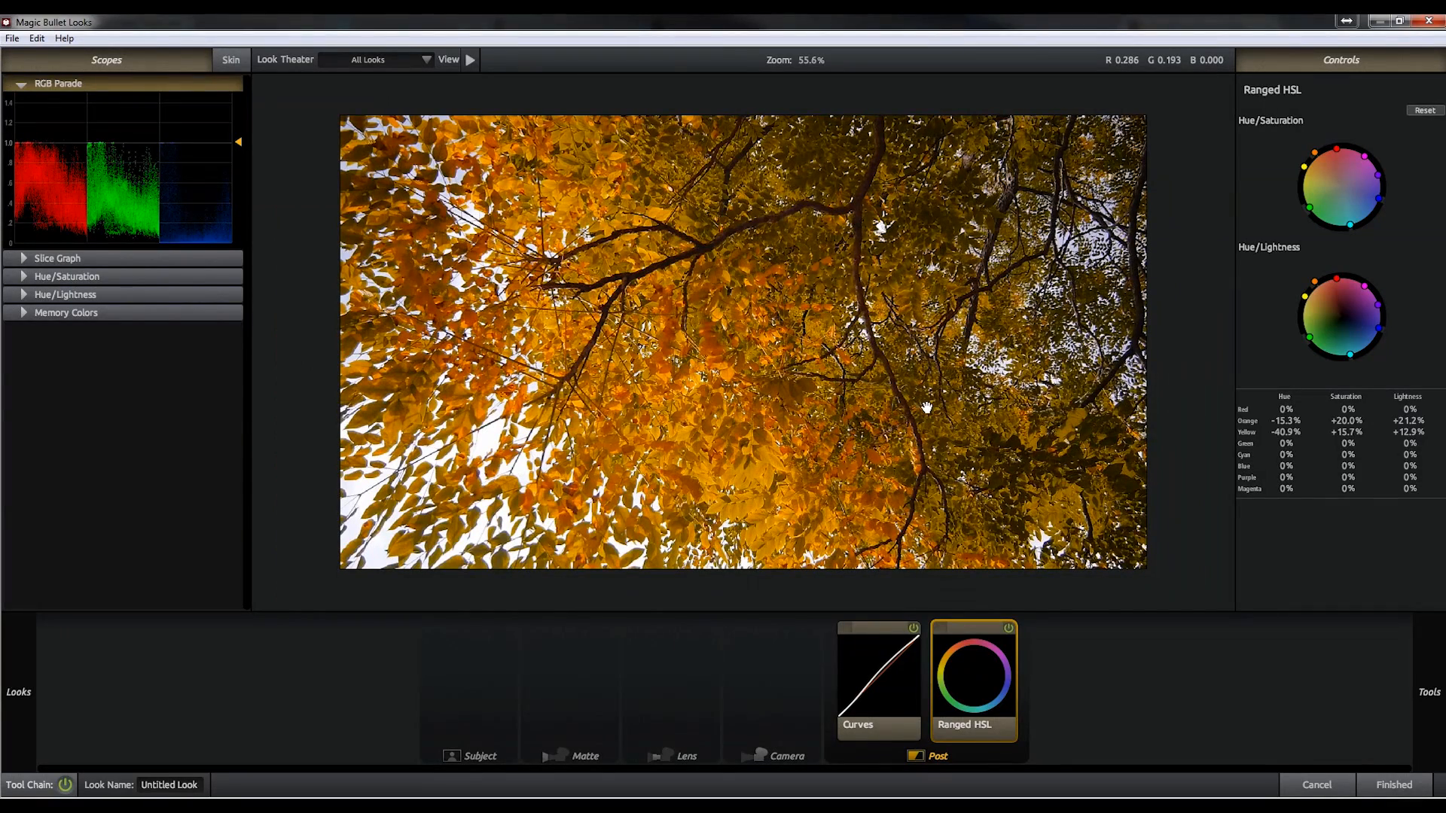
pyautogui.click(1393, 788)
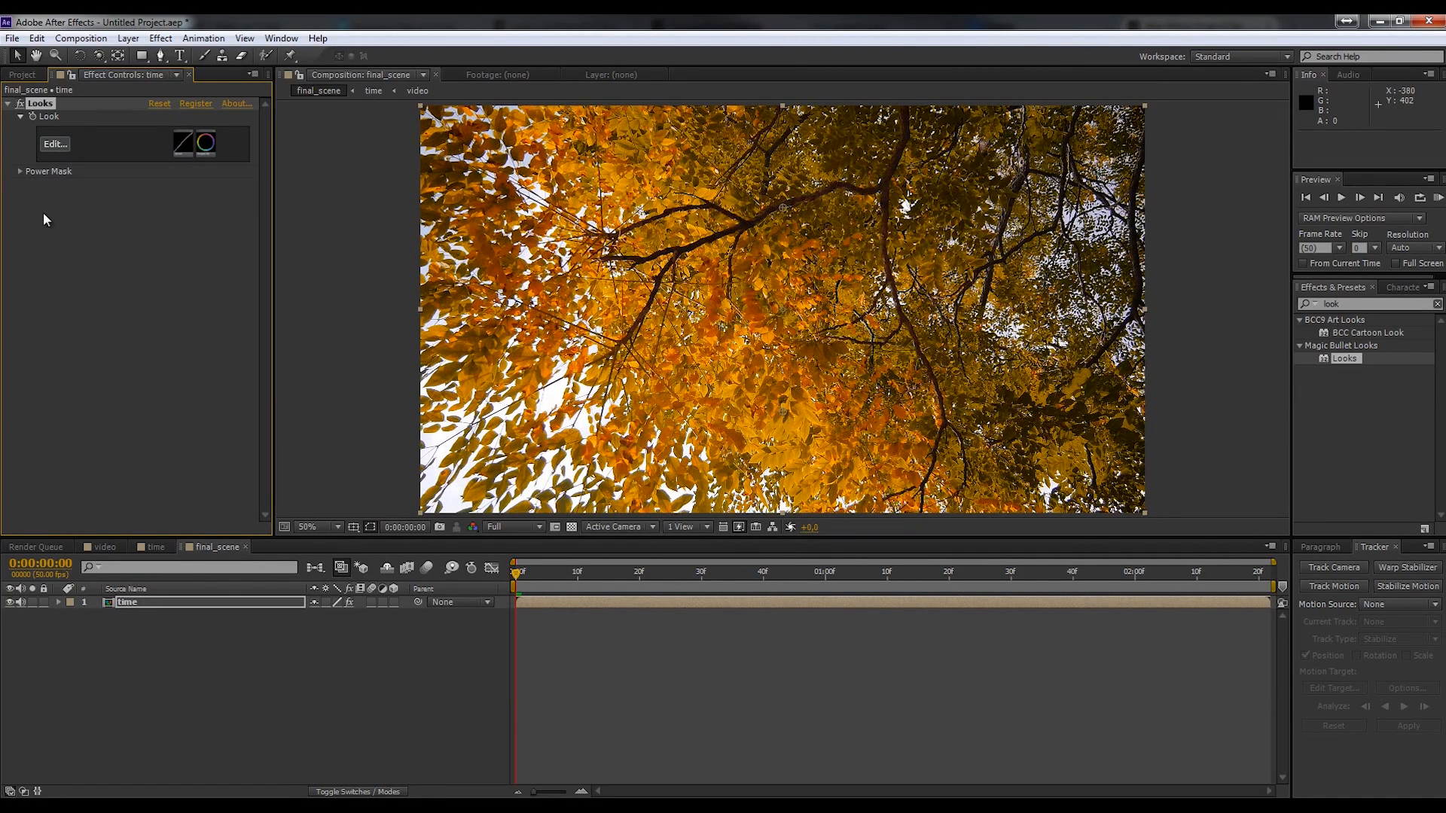
# - Compare the grade with and without the Looks effect on the time layer and scrub through the scene
pyautogui.click(21, 106)
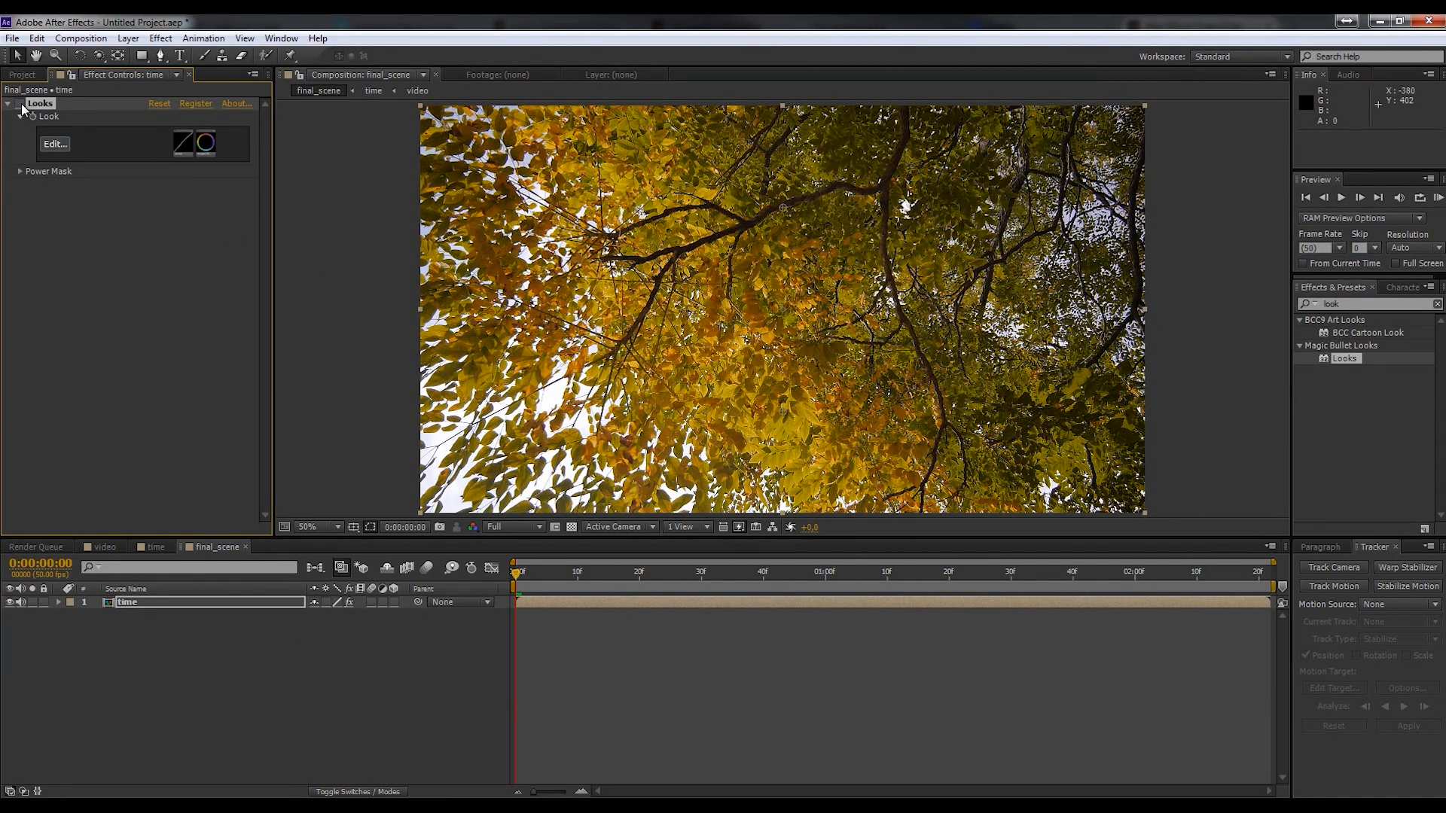
pyautogui.click(21, 106)
pyautogui.click(21, 105)
pyautogui.click(21, 106)
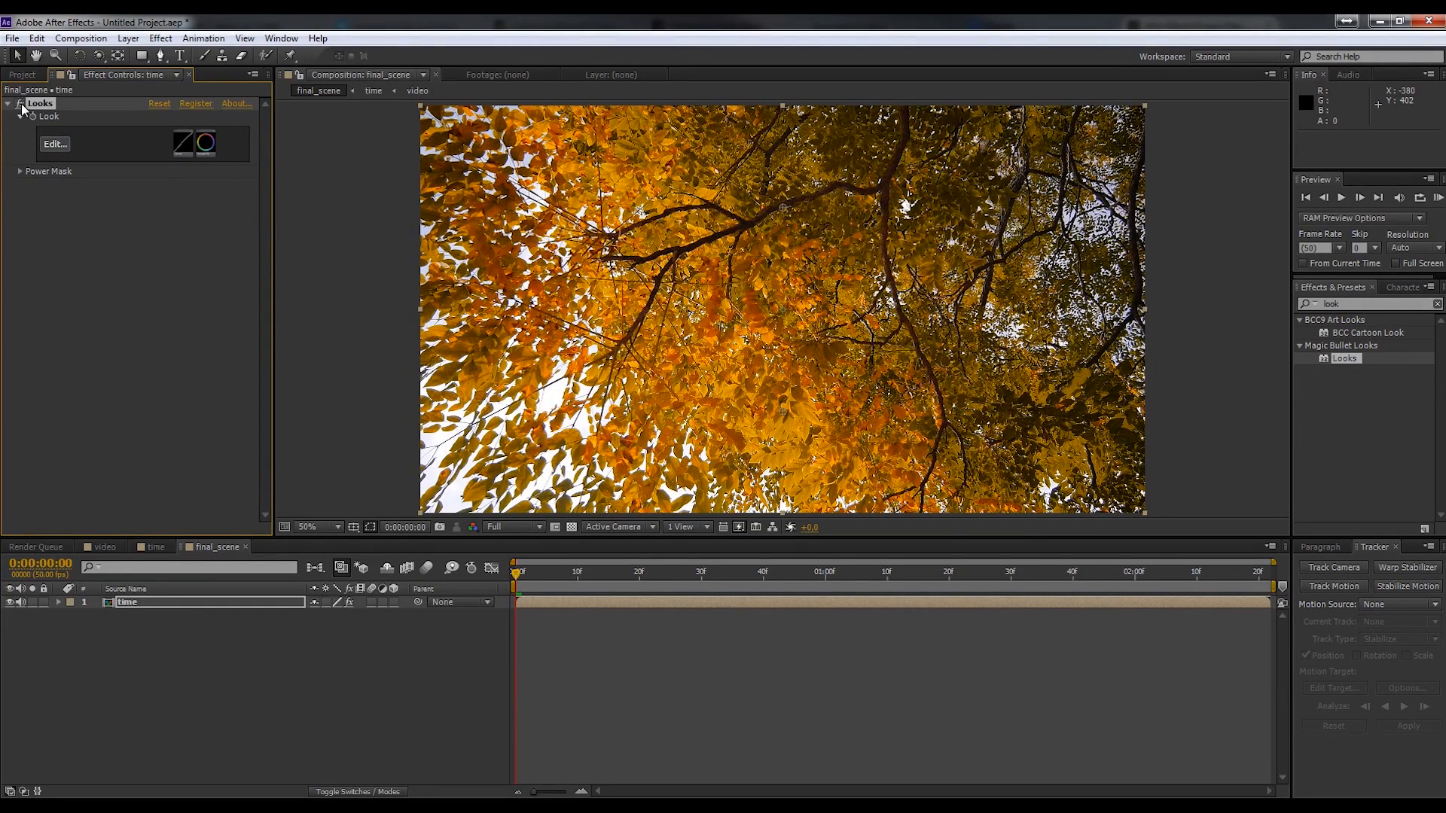
pyautogui.click(177, 603)
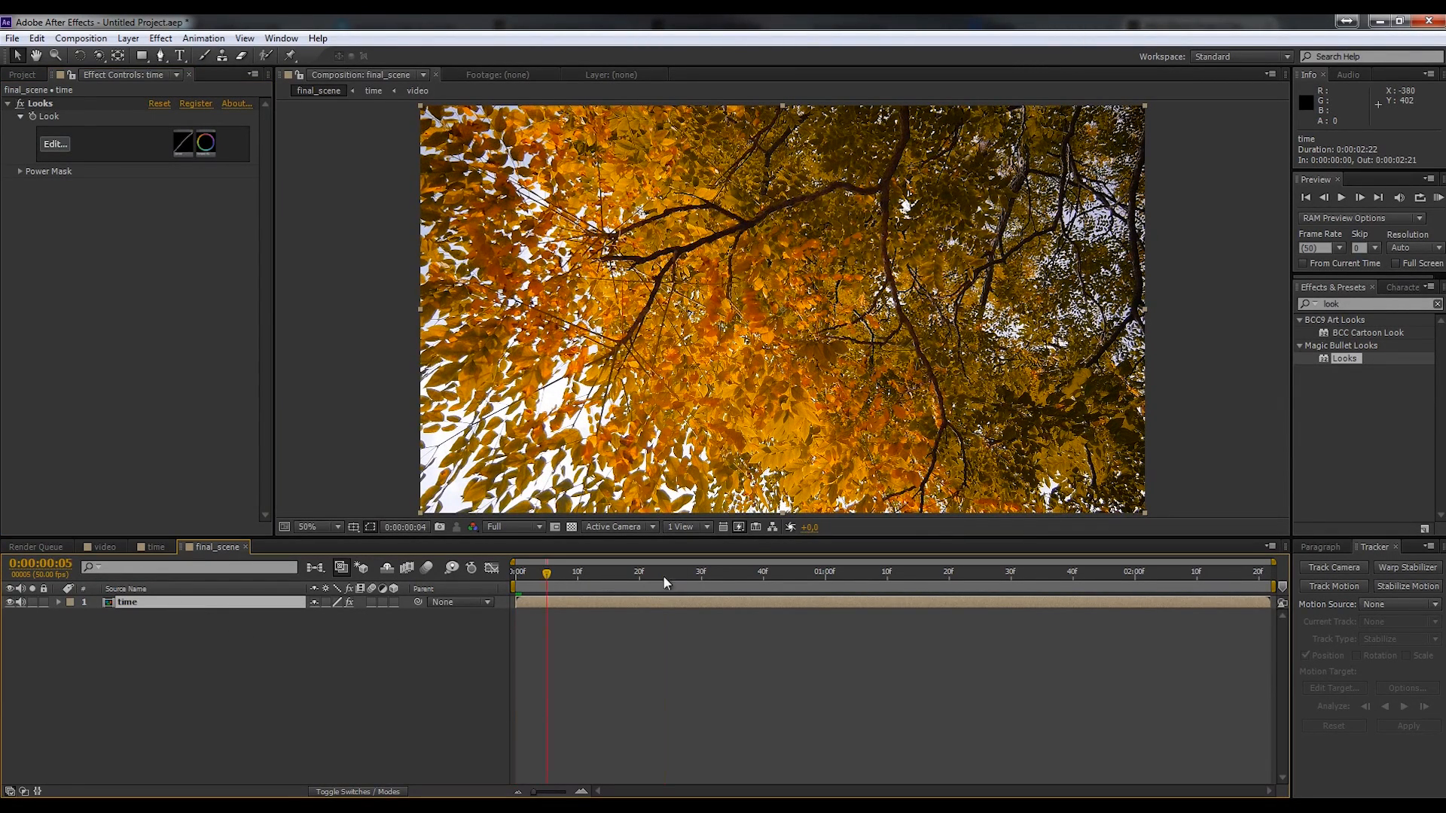
pyautogui.moveTo(664, 577); pyautogui.dragTo(958, 656)
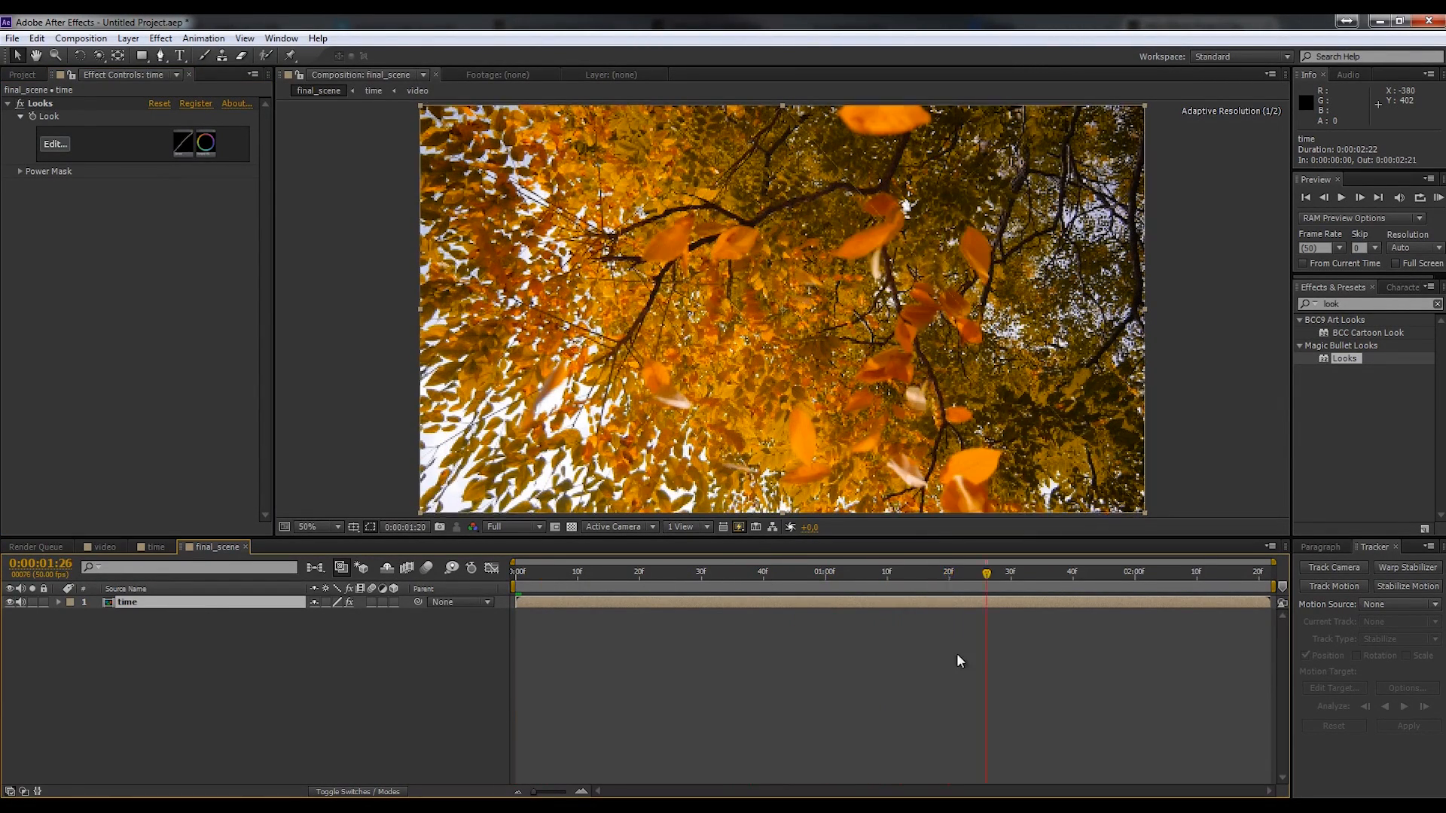
# - Import leafs.png into the project and create a new composition from it
pyautogui.click(23, 75)
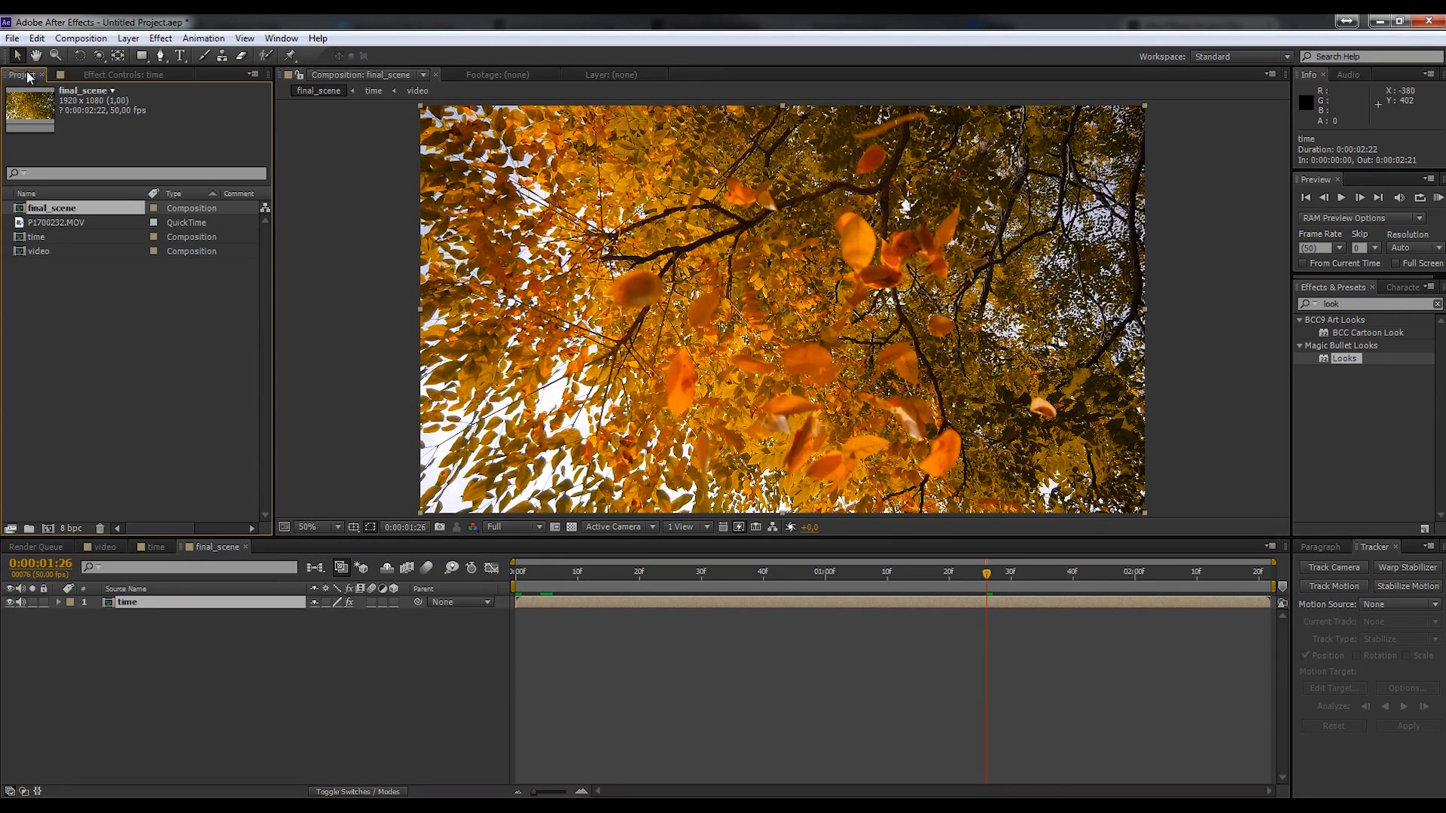
pyautogui.doubleClick(94, 307)
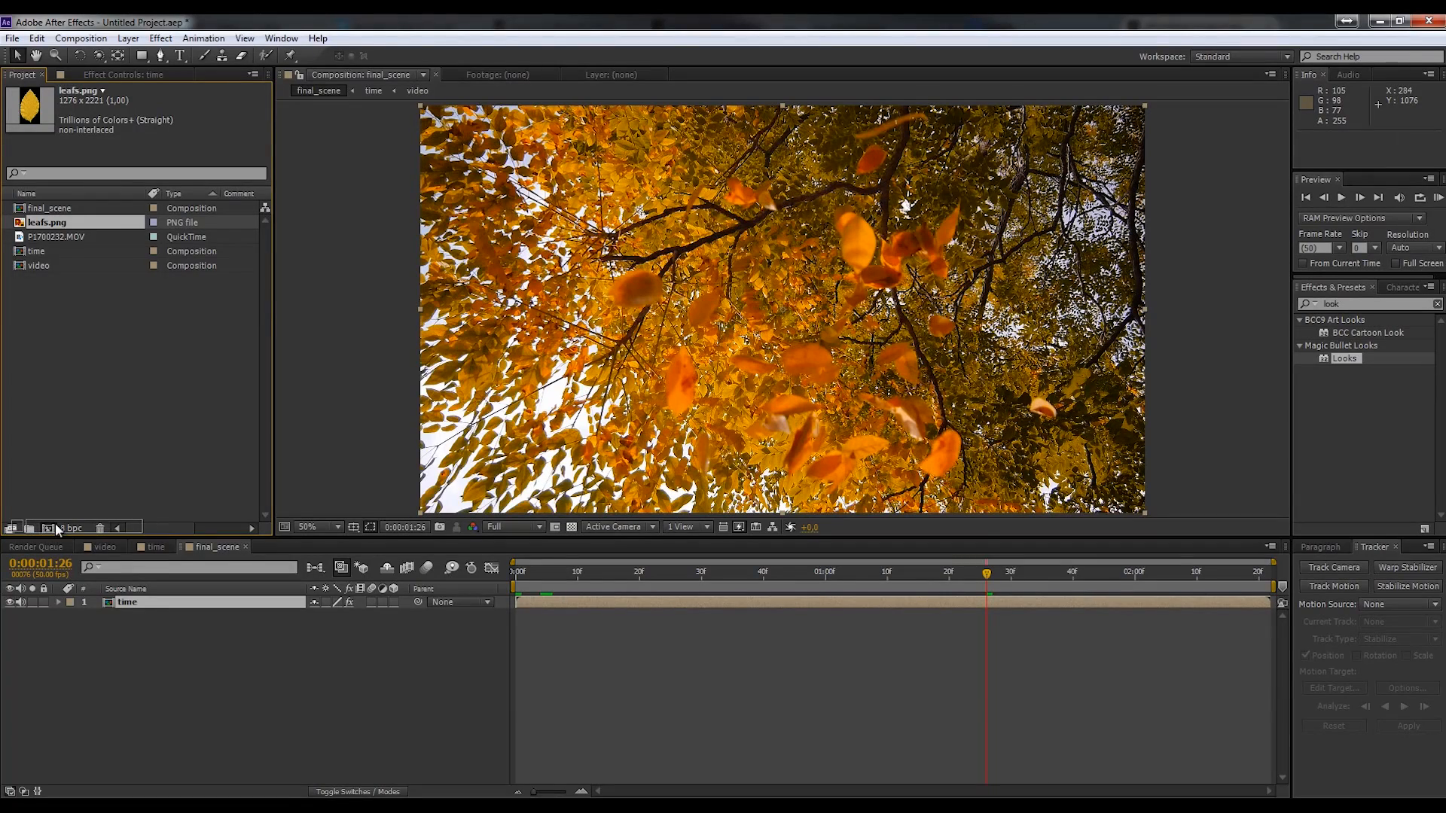
pyautogui.moveTo(46, 222); pyautogui.dragTo(51, 522)
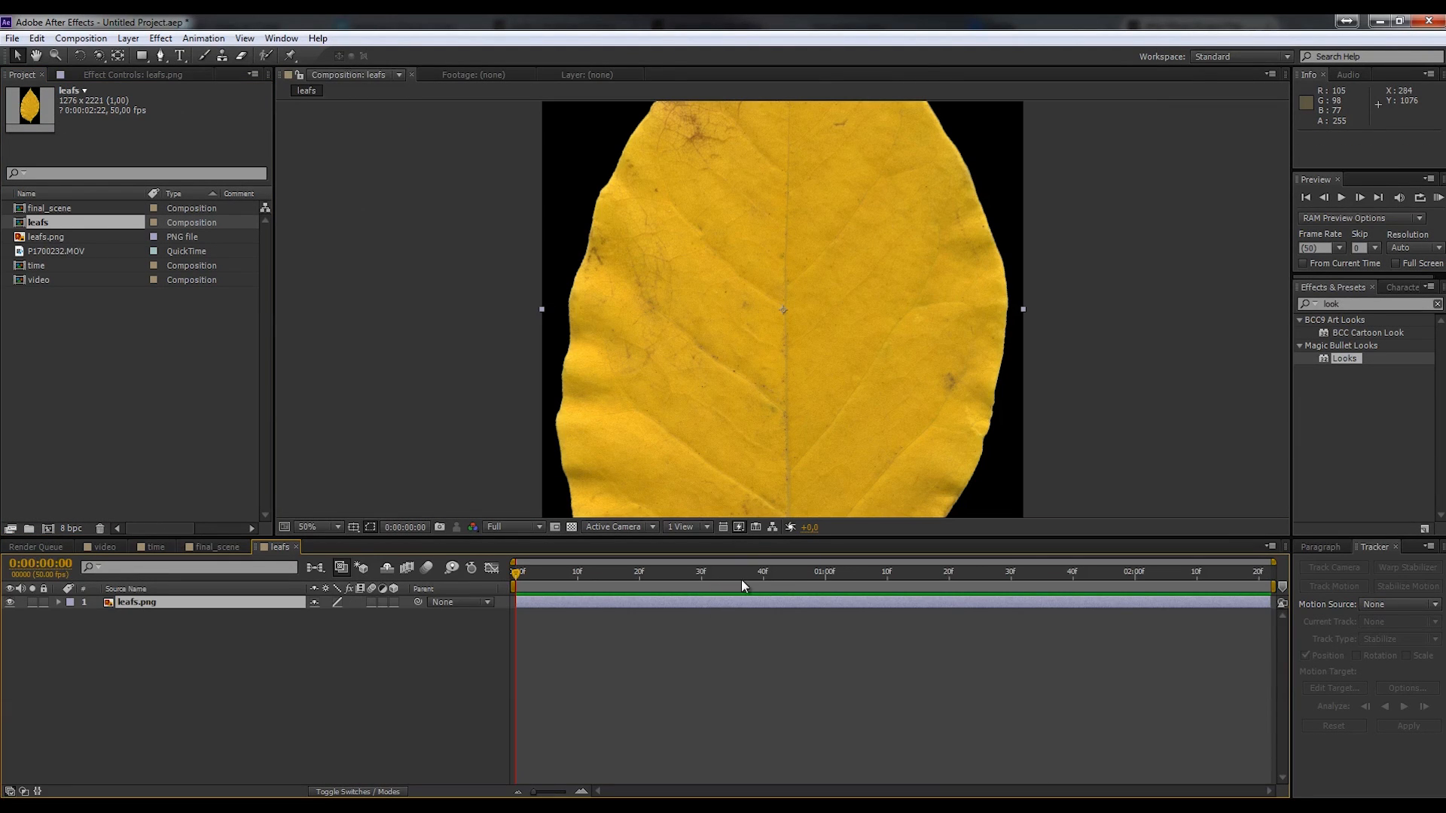
pyautogui.moveTo(741, 584); pyautogui.dragTo(800, 584)
pyautogui.scroll(-4, 897, 171)
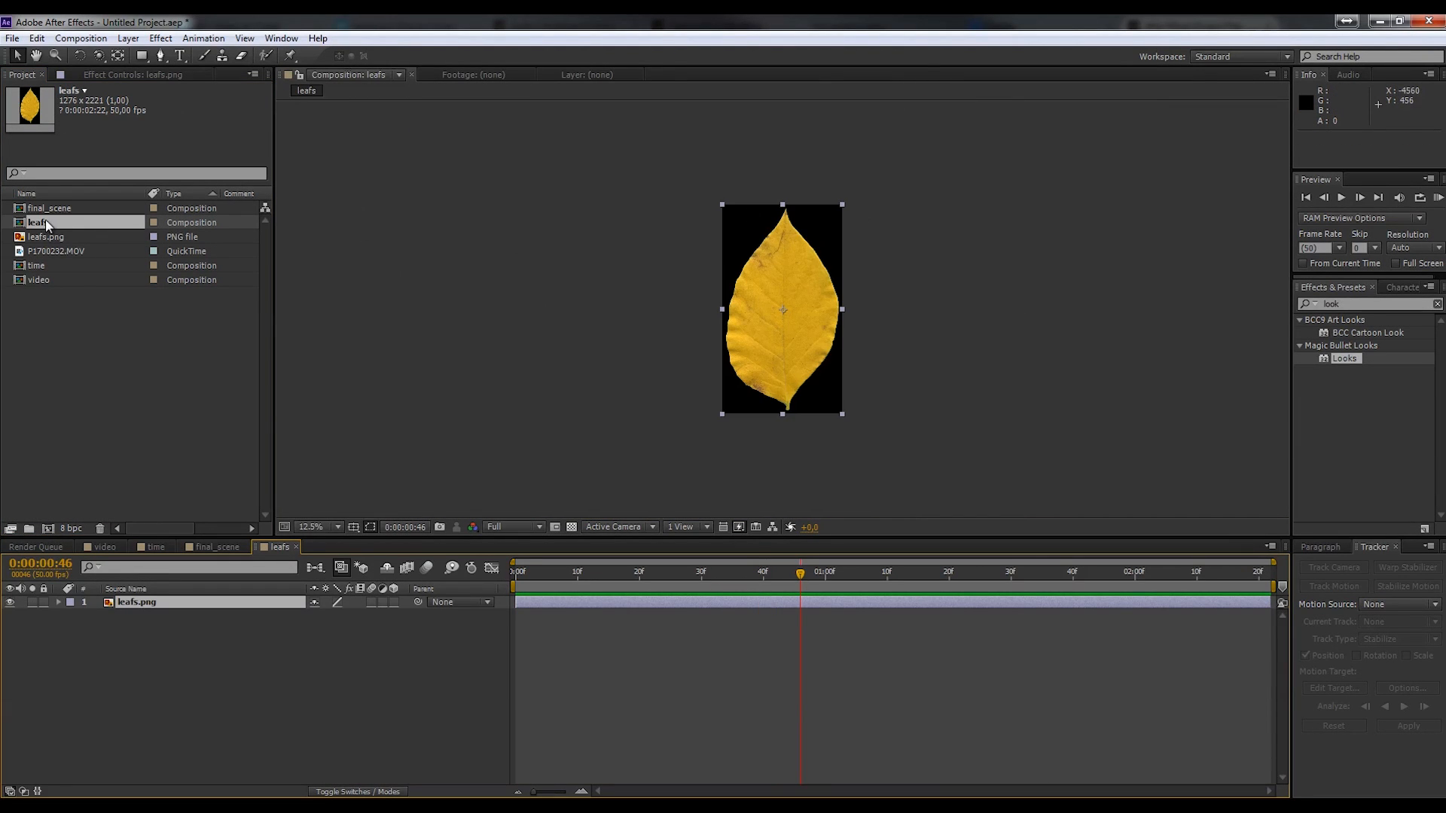
# - Create a project folder named leaf and move the leafs composition and leafs.png into it
pyautogui.rightClick(68, 343)
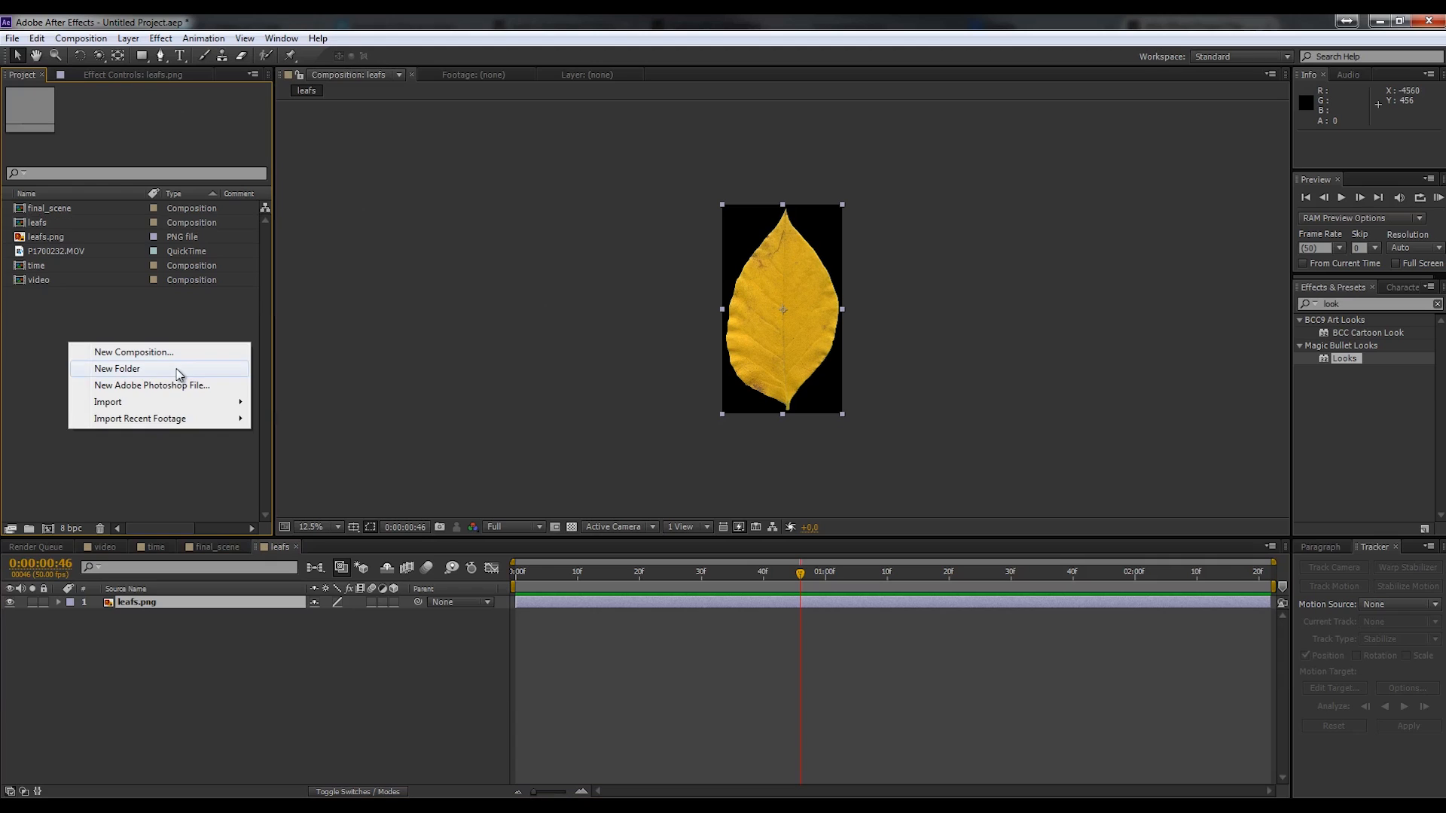
pyautogui.click(117, 369)
pyautogui.press('BackSpace')
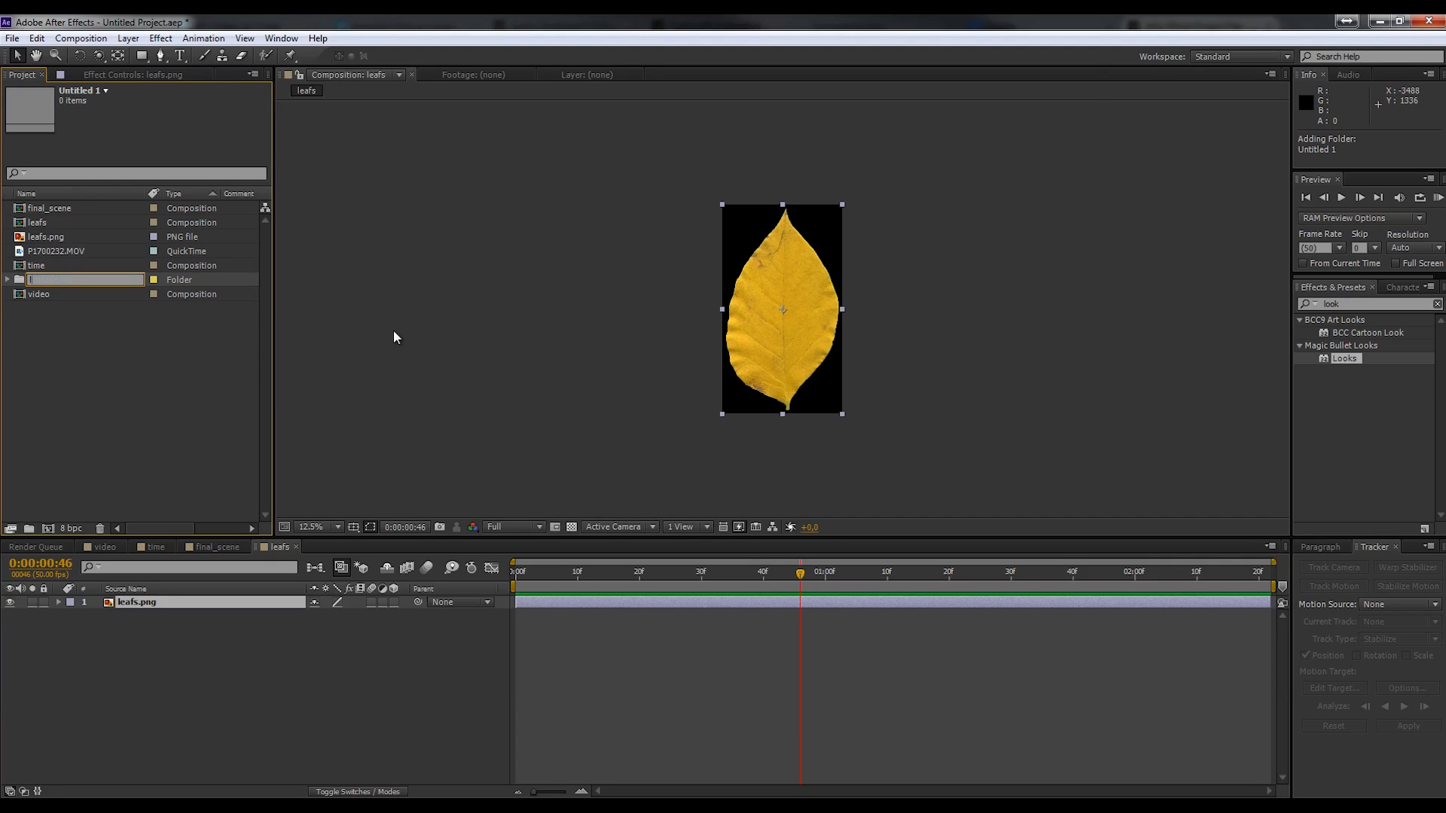
pyautogui.write('leaf')
pyautogui.press('Return')
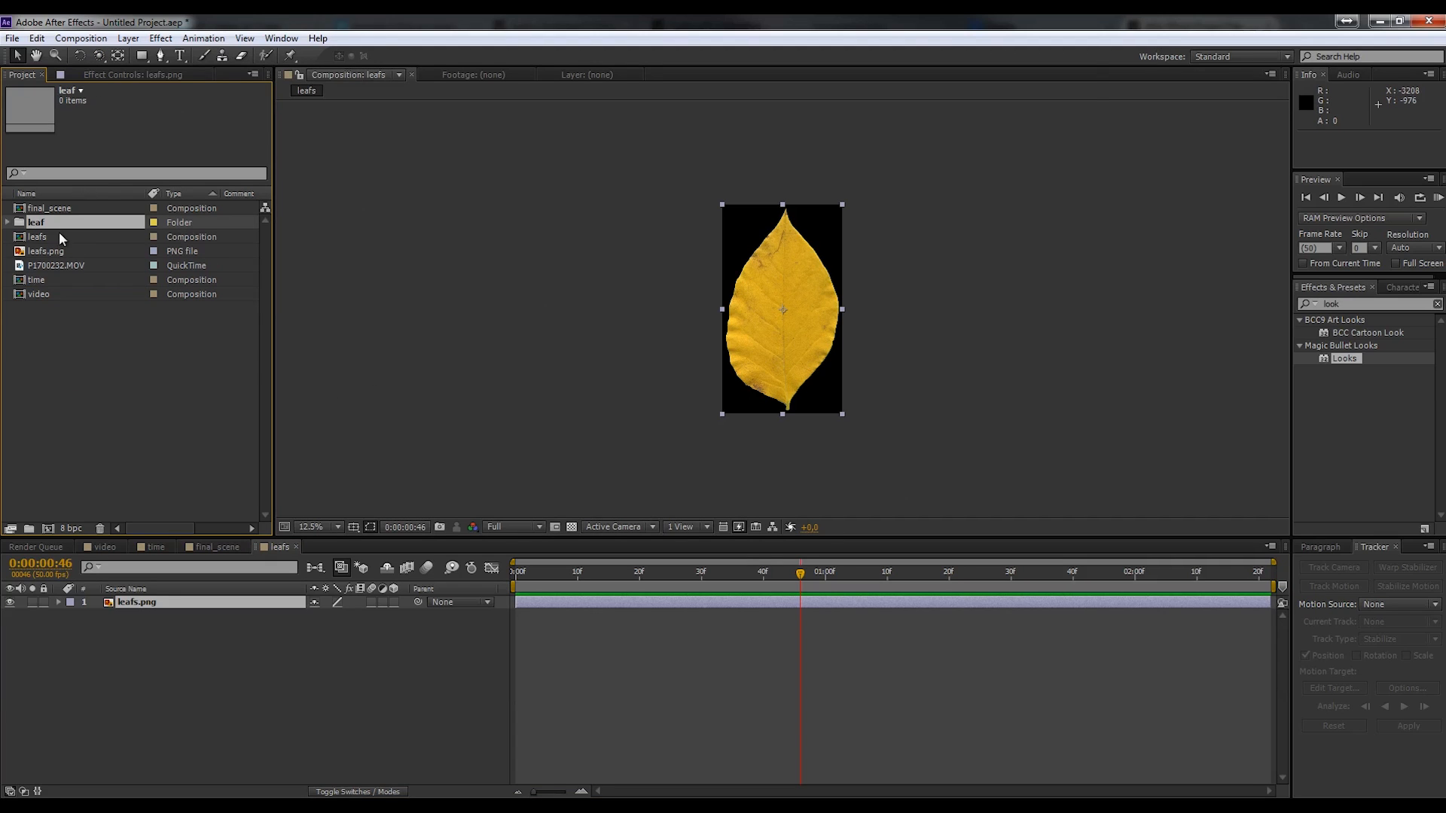
pyautogui.click(34, 251)
pyautogui.keyDown('ctrl'); pyautogui.click(42, 233); pyautogui.keyUp('ctrl')
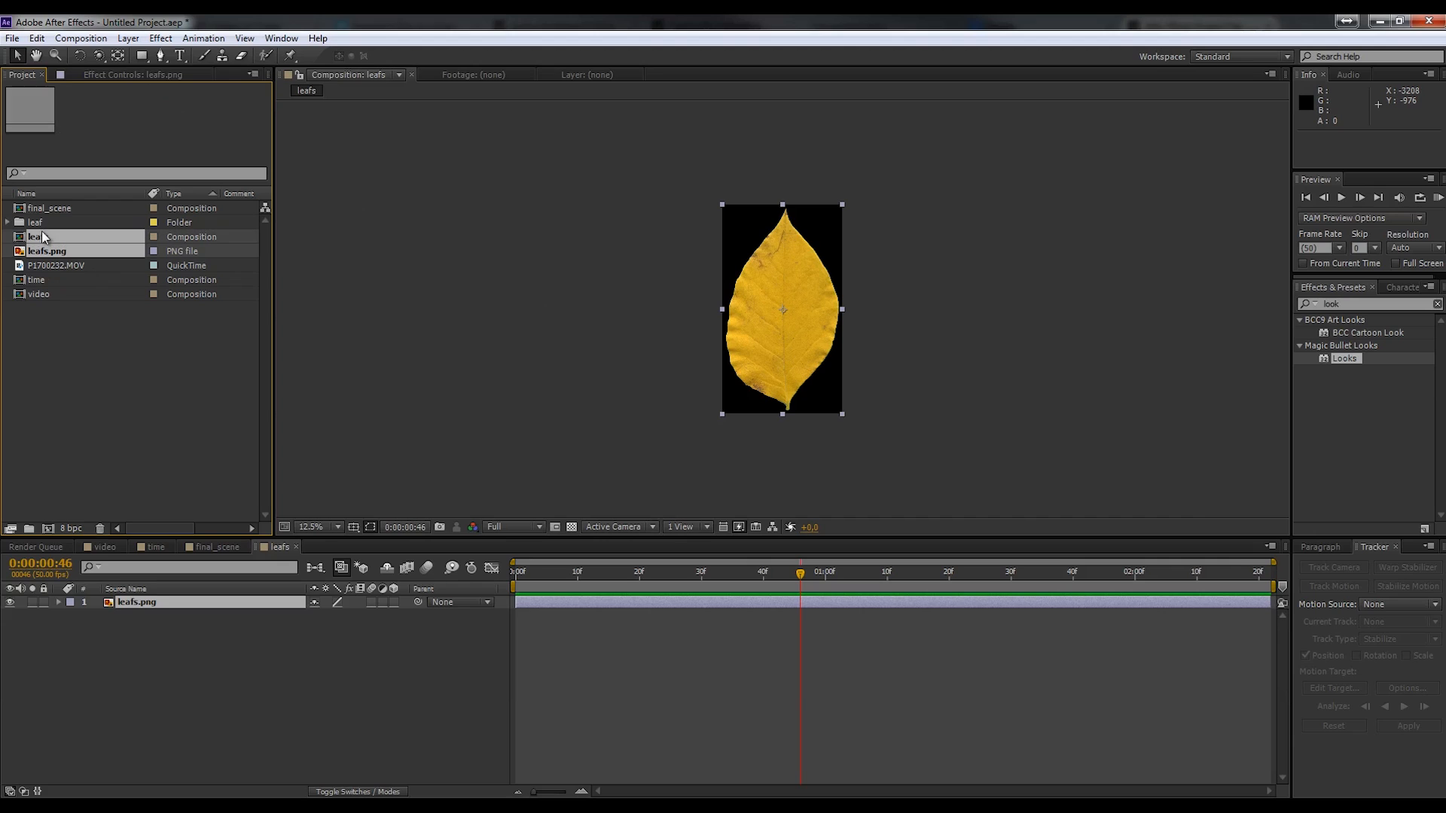
pyautogui.moveTo(42, 234); pyautogui.dragTo(36, 222)
# - Create a project folder named video and try to move P1700232.MOV and the time and video compositions into it
pyautogui.rightClick(86, 322)
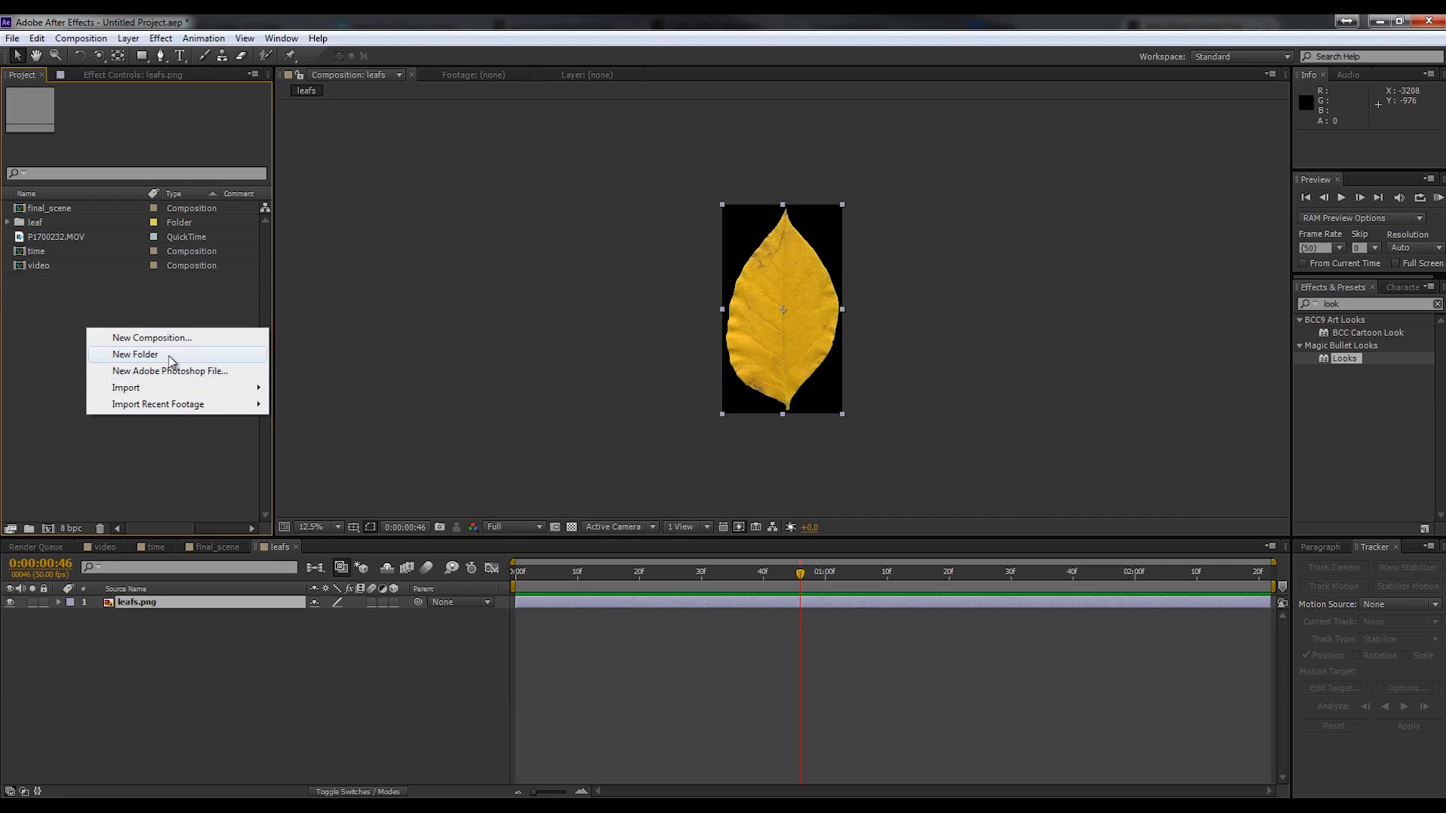
pyautogui.click(135, 354)
pyautogui.write('video')
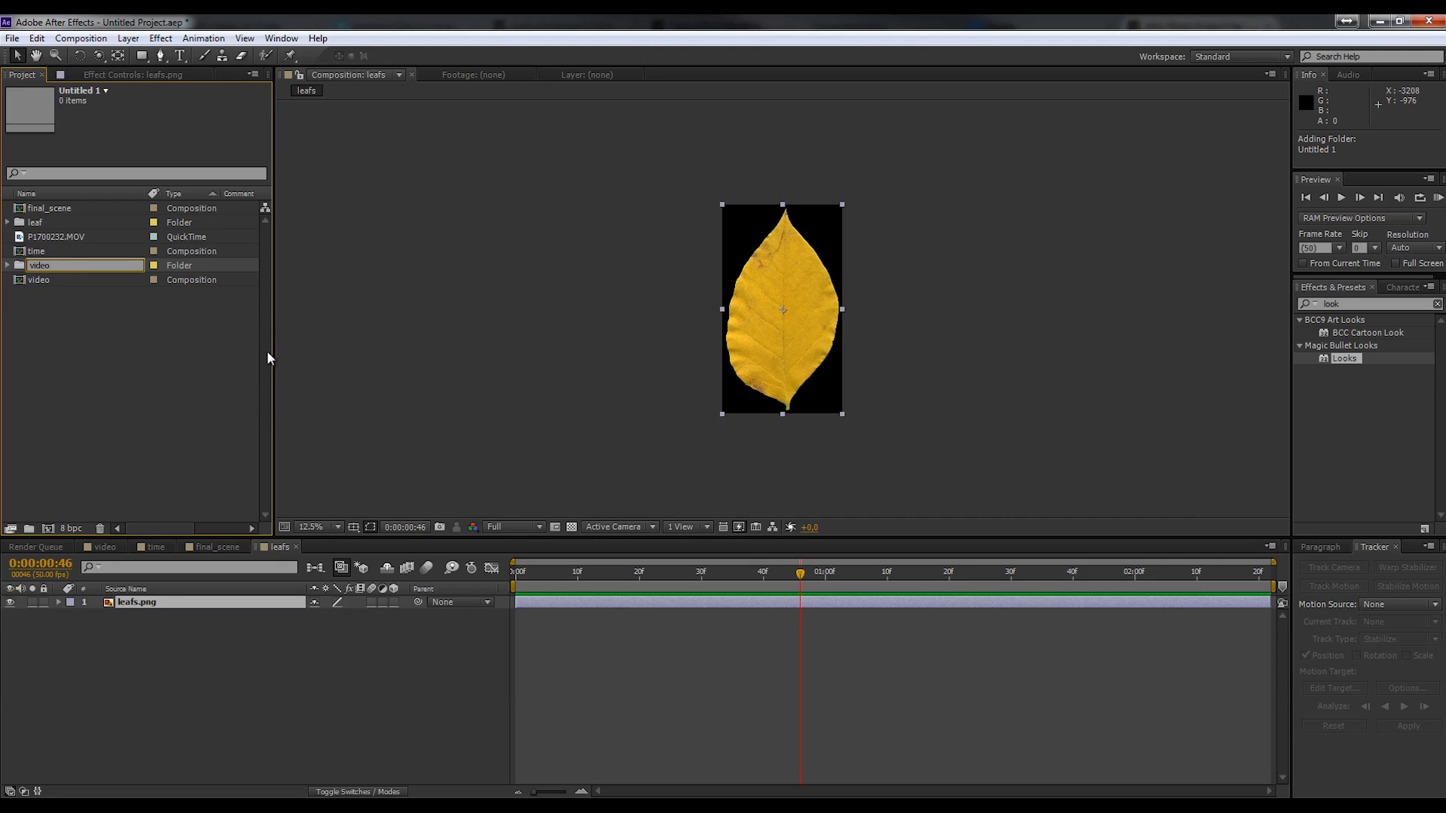
pyautogui.press('Return')
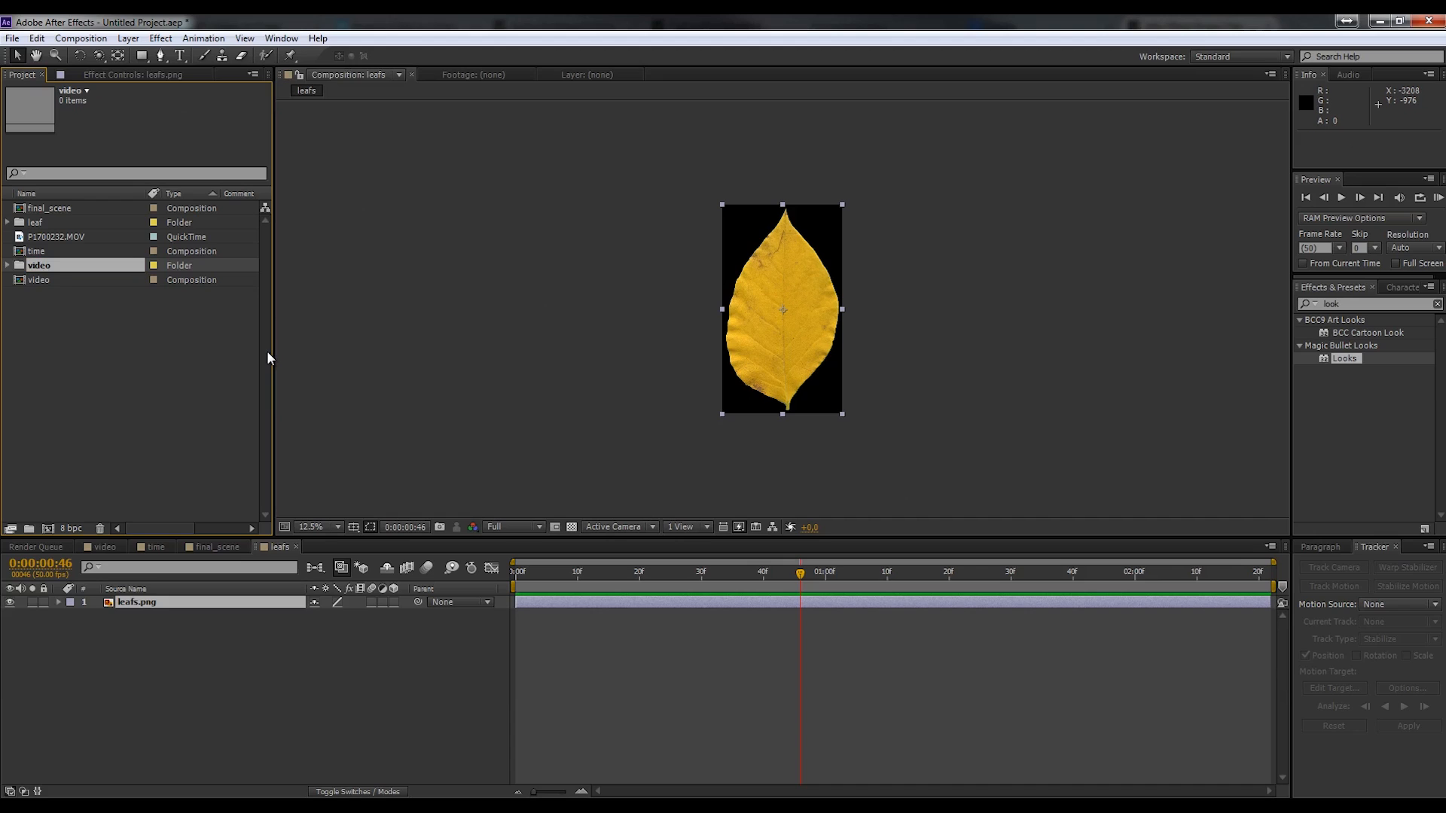
pyautogui.click(51, 234)
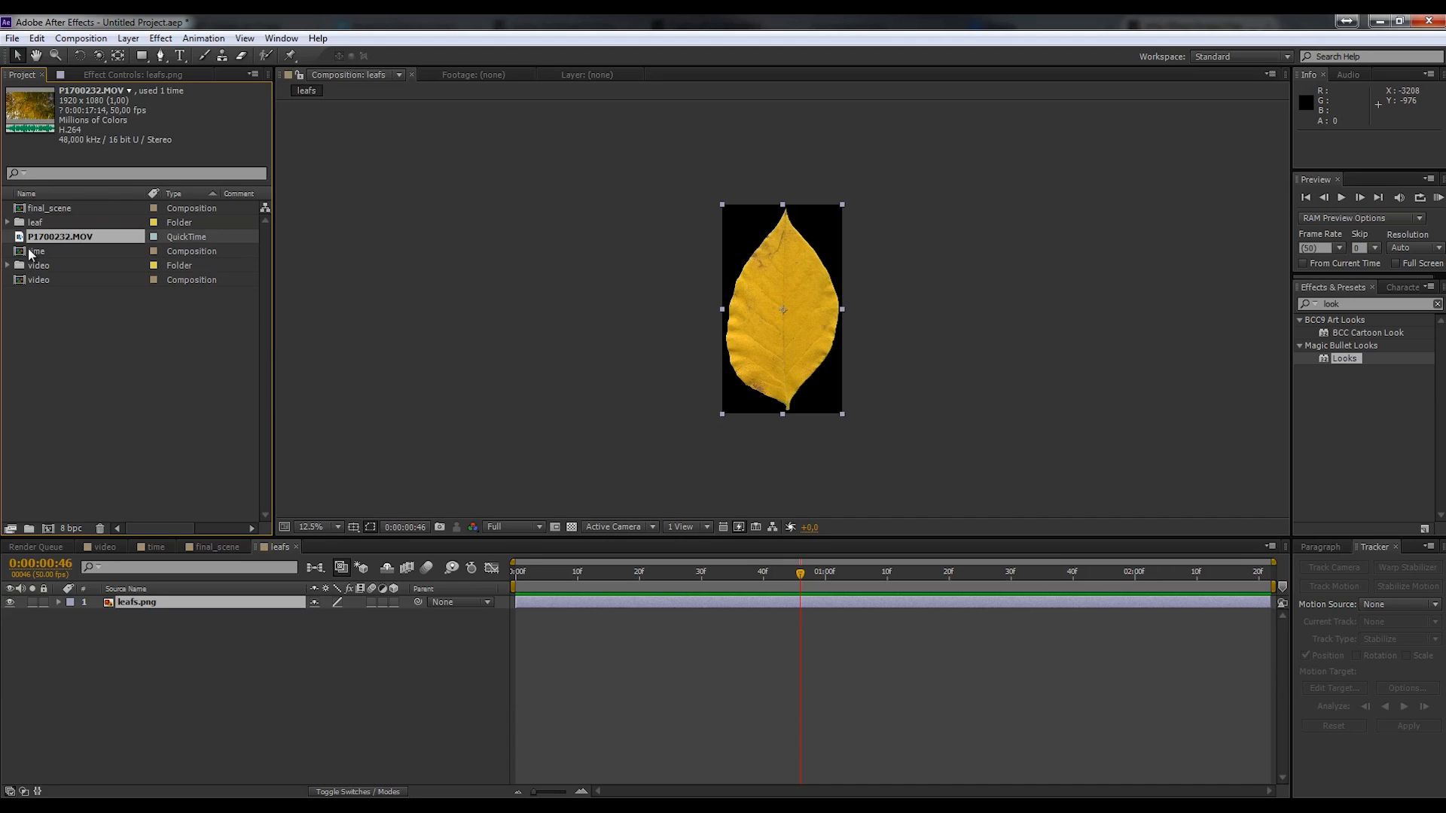
pyautogui.keyDown('shift'); pyautogui.click(33, 250); pyautogui.keyUp('shift')
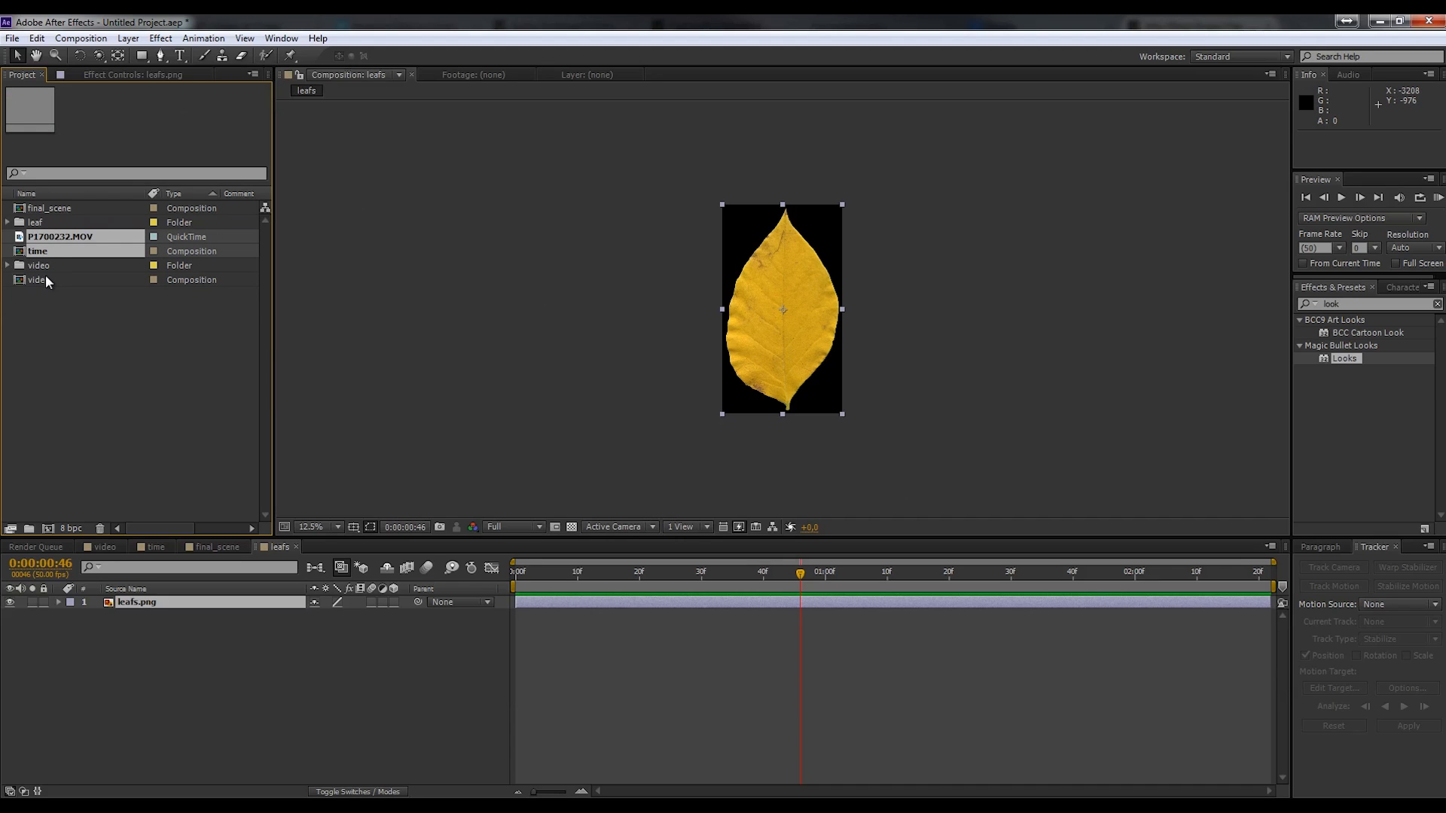
pyautogui.keyDown('ctrl'); pyautogui.click(45, 277); pyautogui.keyUp('ctrl')
pyautogui.moveTo(53, 235); pyautogui.dragTo(43, 265)
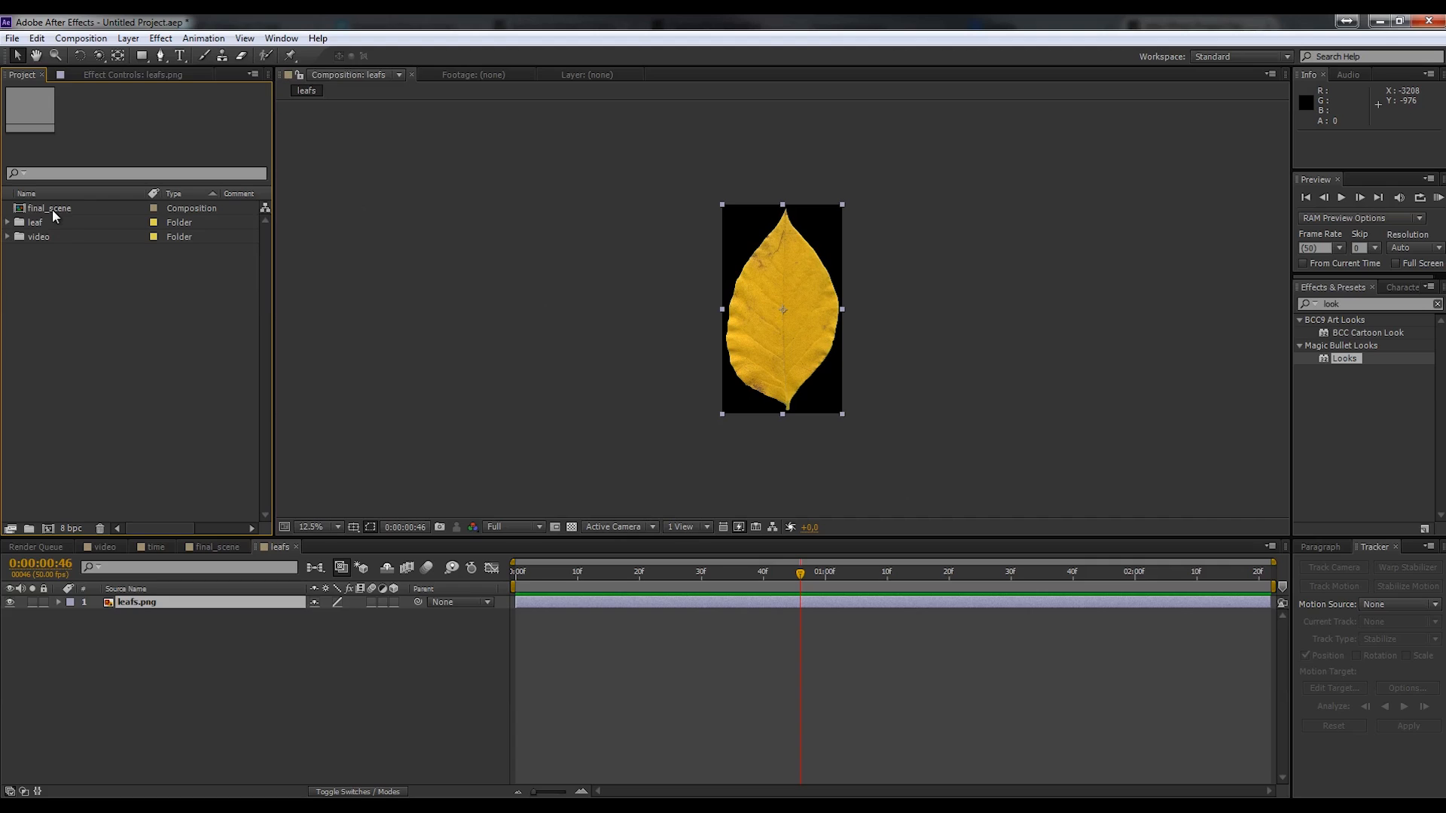
# - Move P1700232.MOV and the time and video compositions out of the leaf folder into the video folder
pyautogui.click(52, 209)
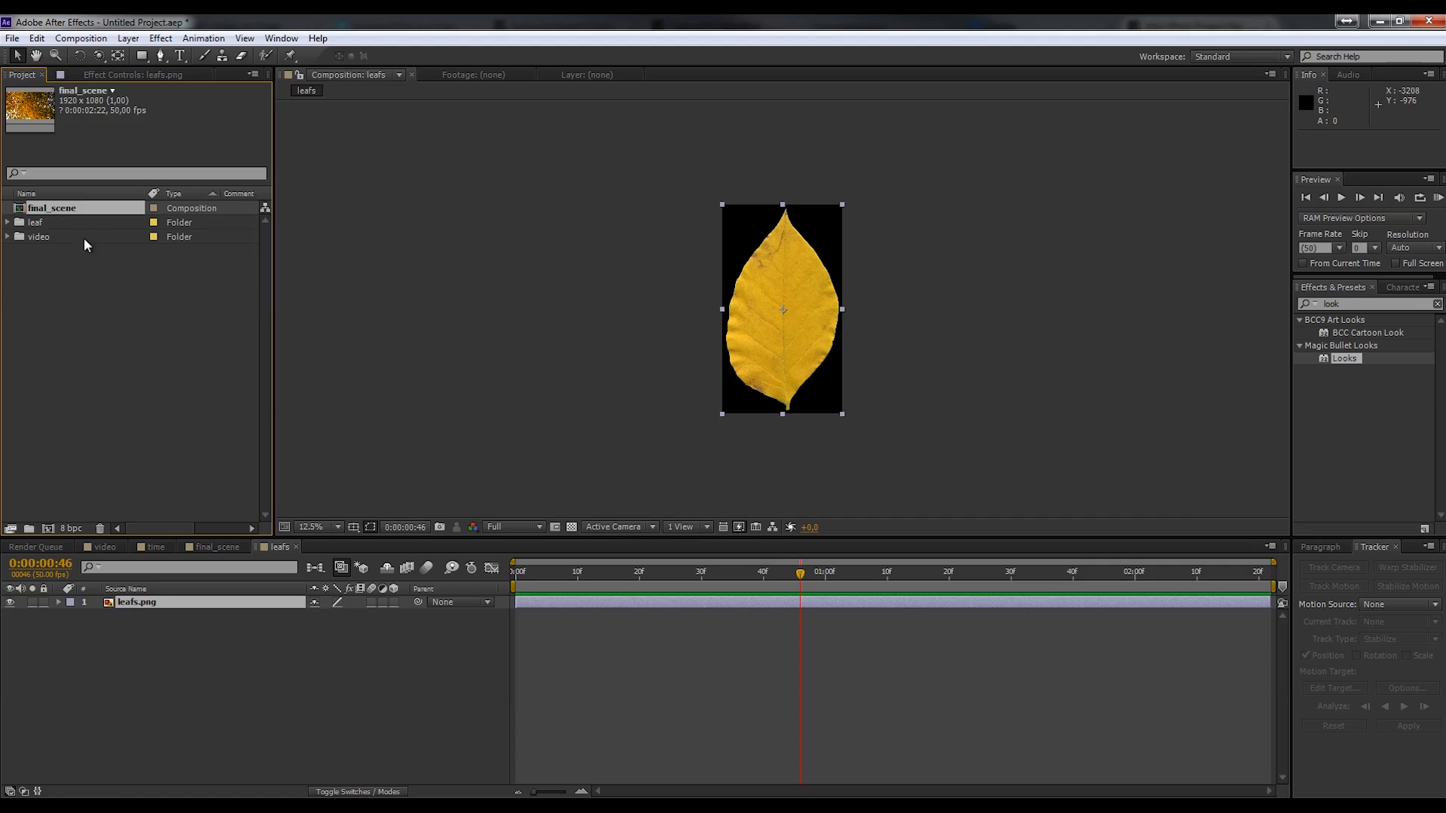
pyautogui.click(7, 222)
pyautogui.click(60, 295)
pyautogui.keyDown('ctrl'); pyautogui.click(60, 280); pyautogui.keyUp('ctrl')
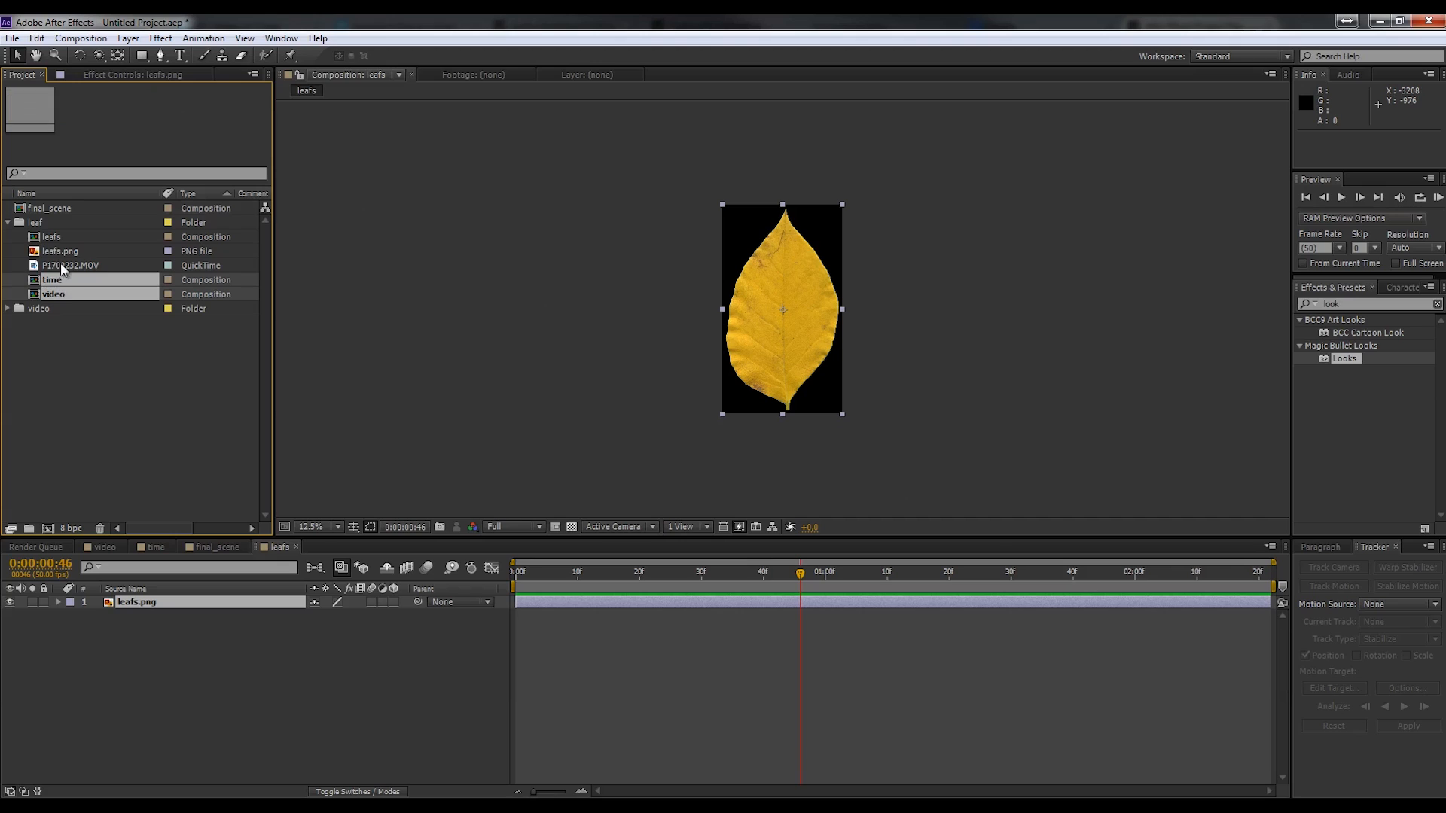
pyautogui.keyDown('ctrl'); pyautogui.click(61, 269); pyautogui.keyUp('ctrl')
pyautogui.moveTo(62, 269); pyautogui.dragTo(38, 308)
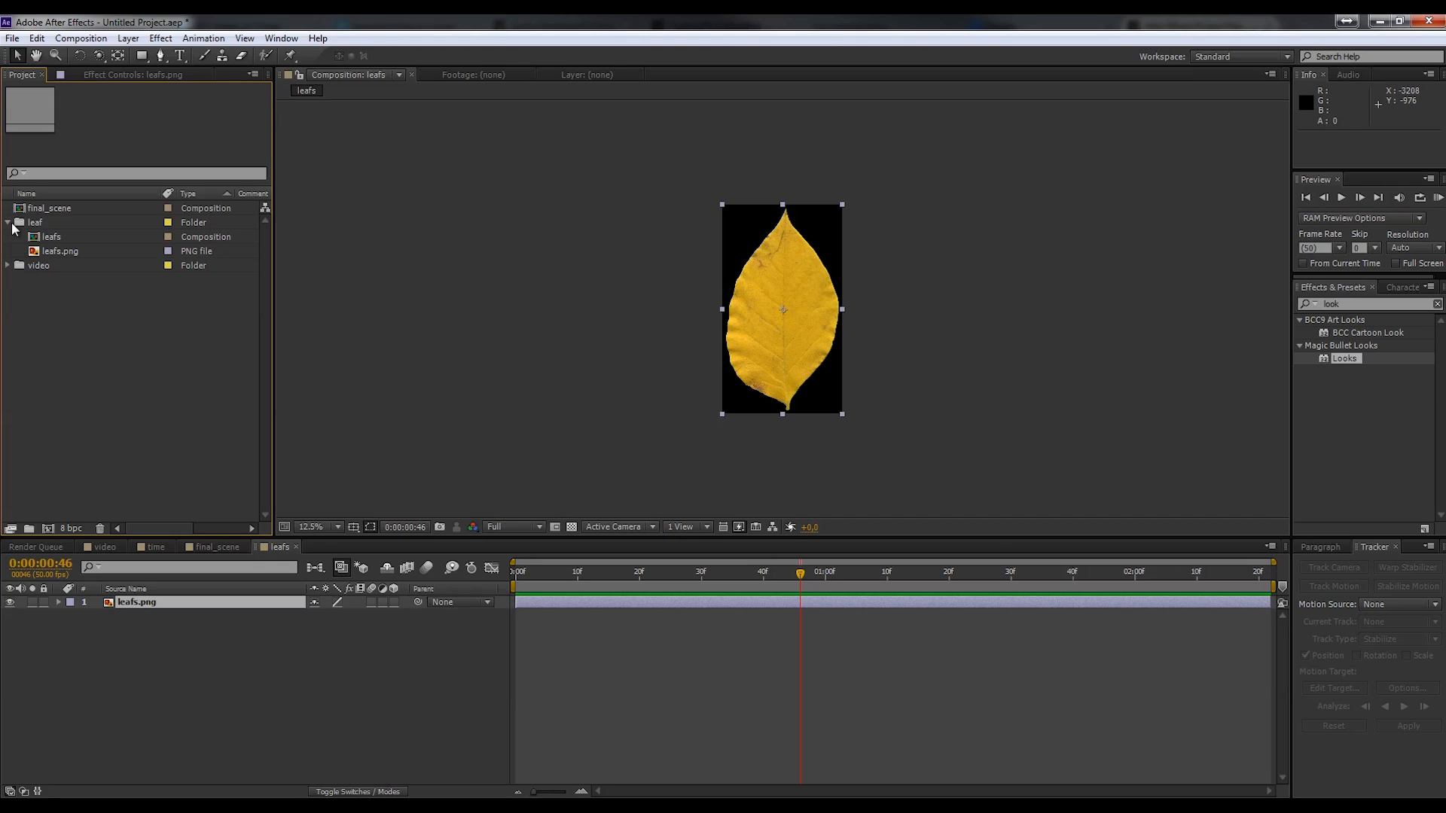
pyautogui.click(7, 223)
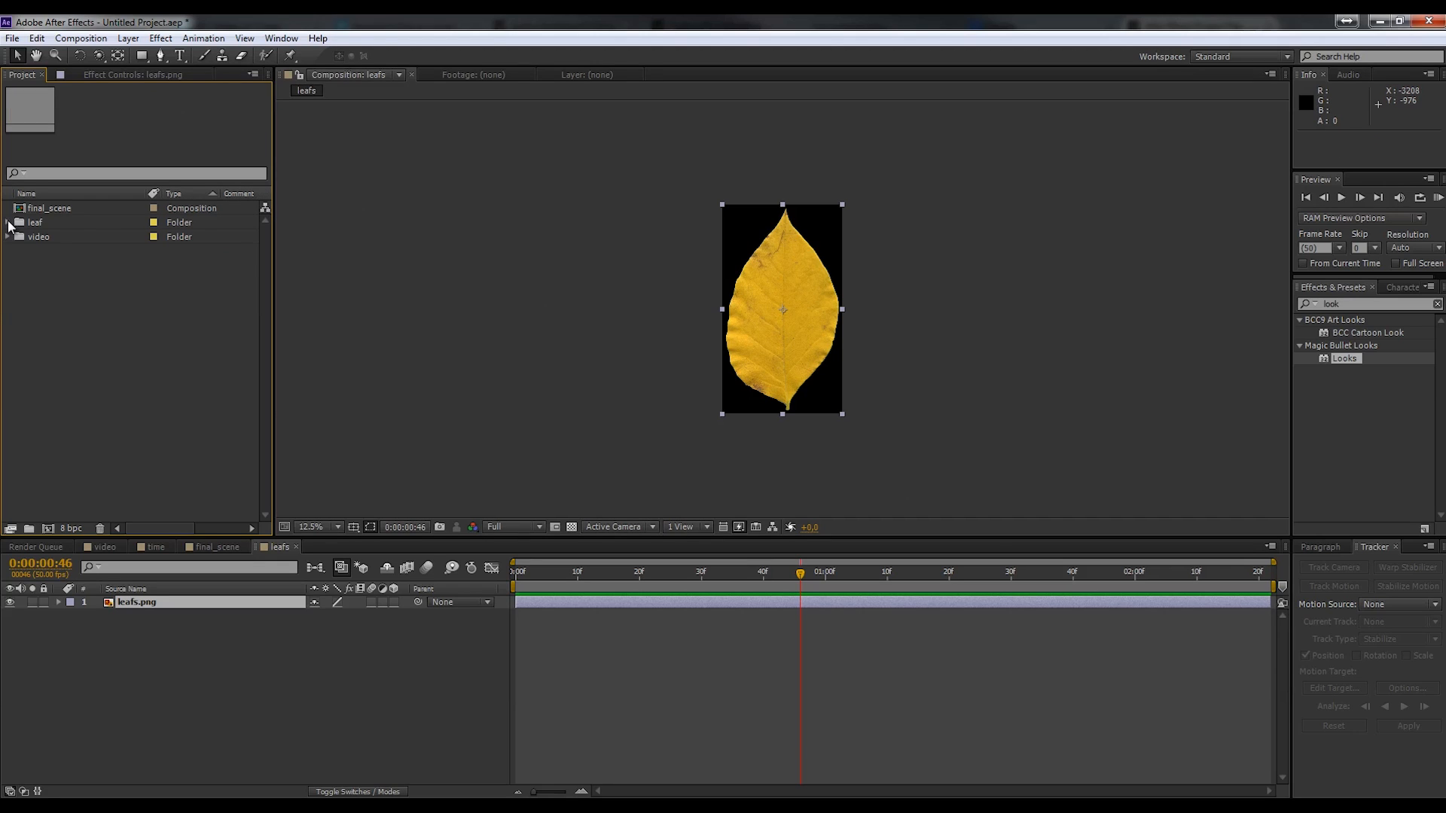
# - Add the leafs composition to final_scene as a layer above the time layer
pyautogui.click(52, 211)
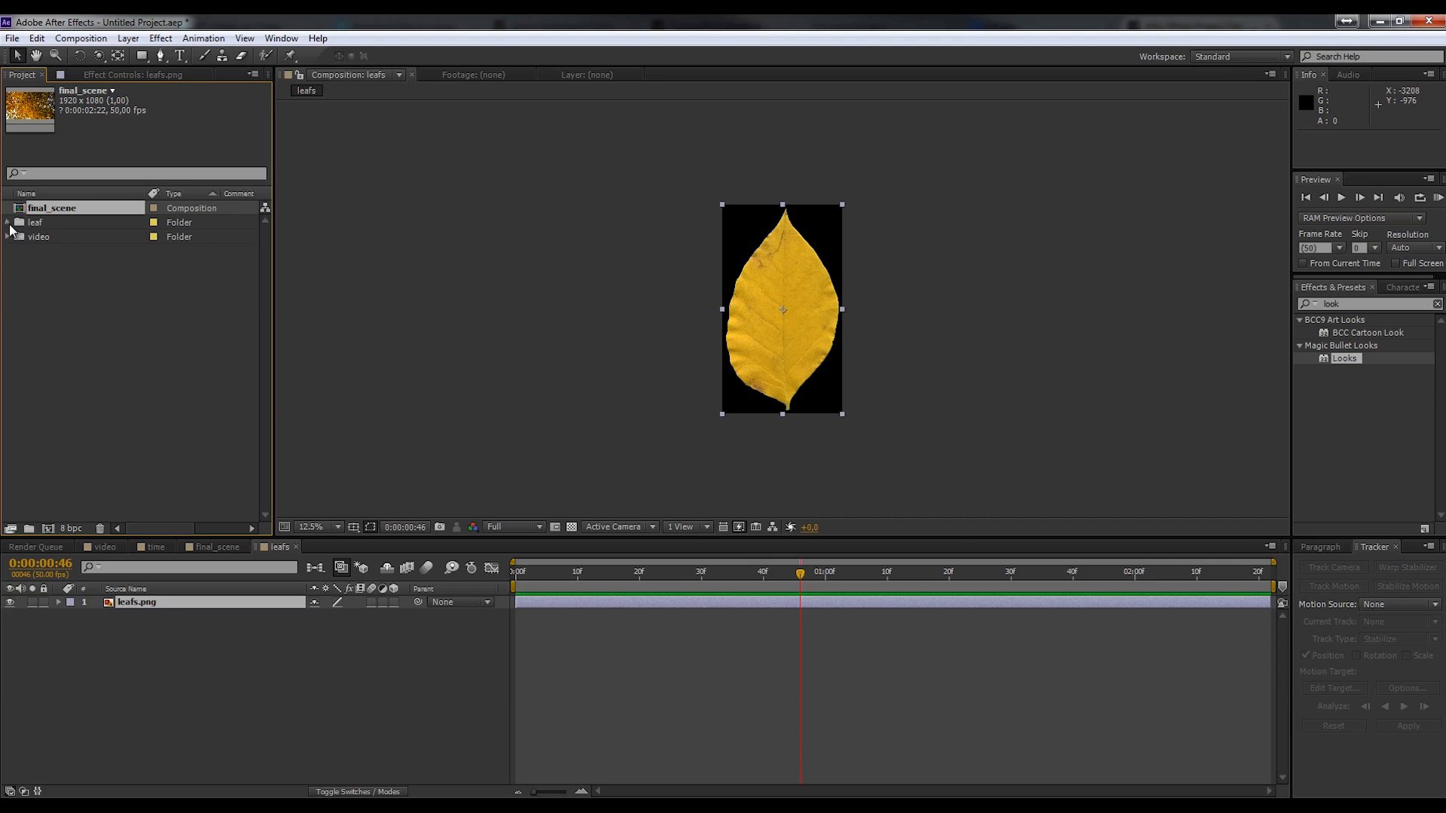
pyautogui.click(8, 223)
pyautogui.moveTo(52, 237); pyautogui.dragTo(209, 548)
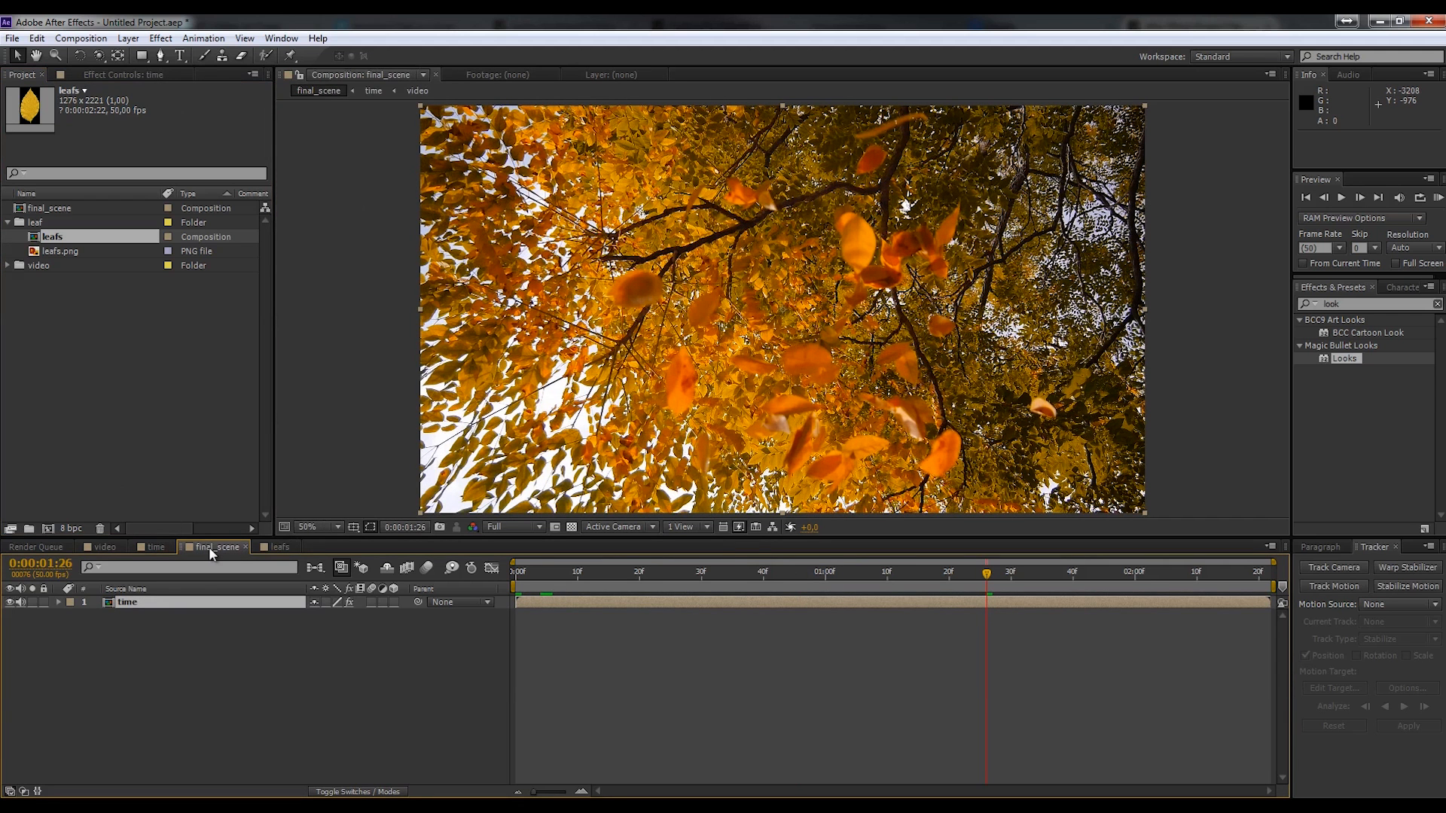
pyautogui.moveTo(80, 241); pyautogui.dragTo(210, 604)
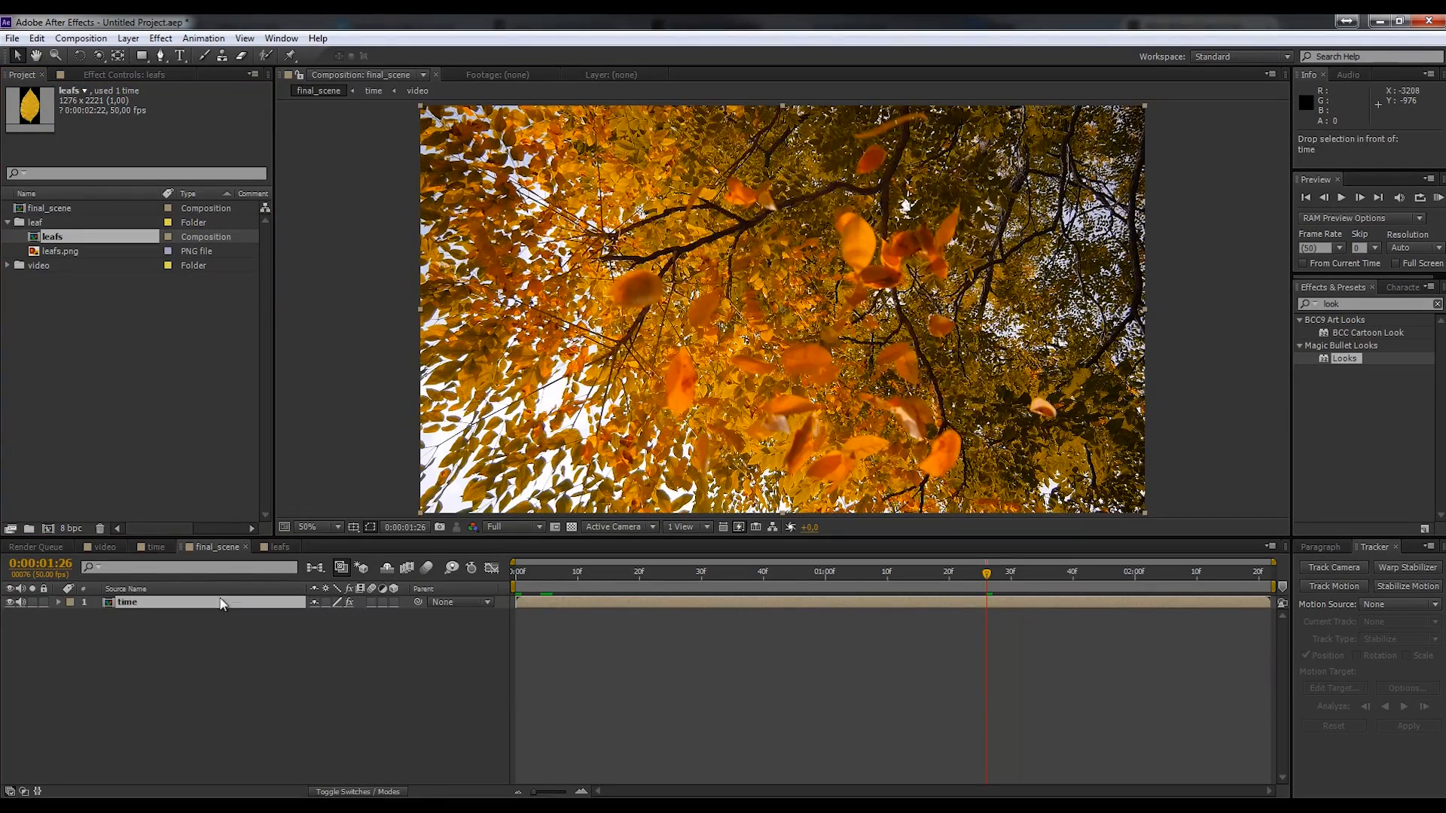
pyautogui.scroll(-1, 830, 234)
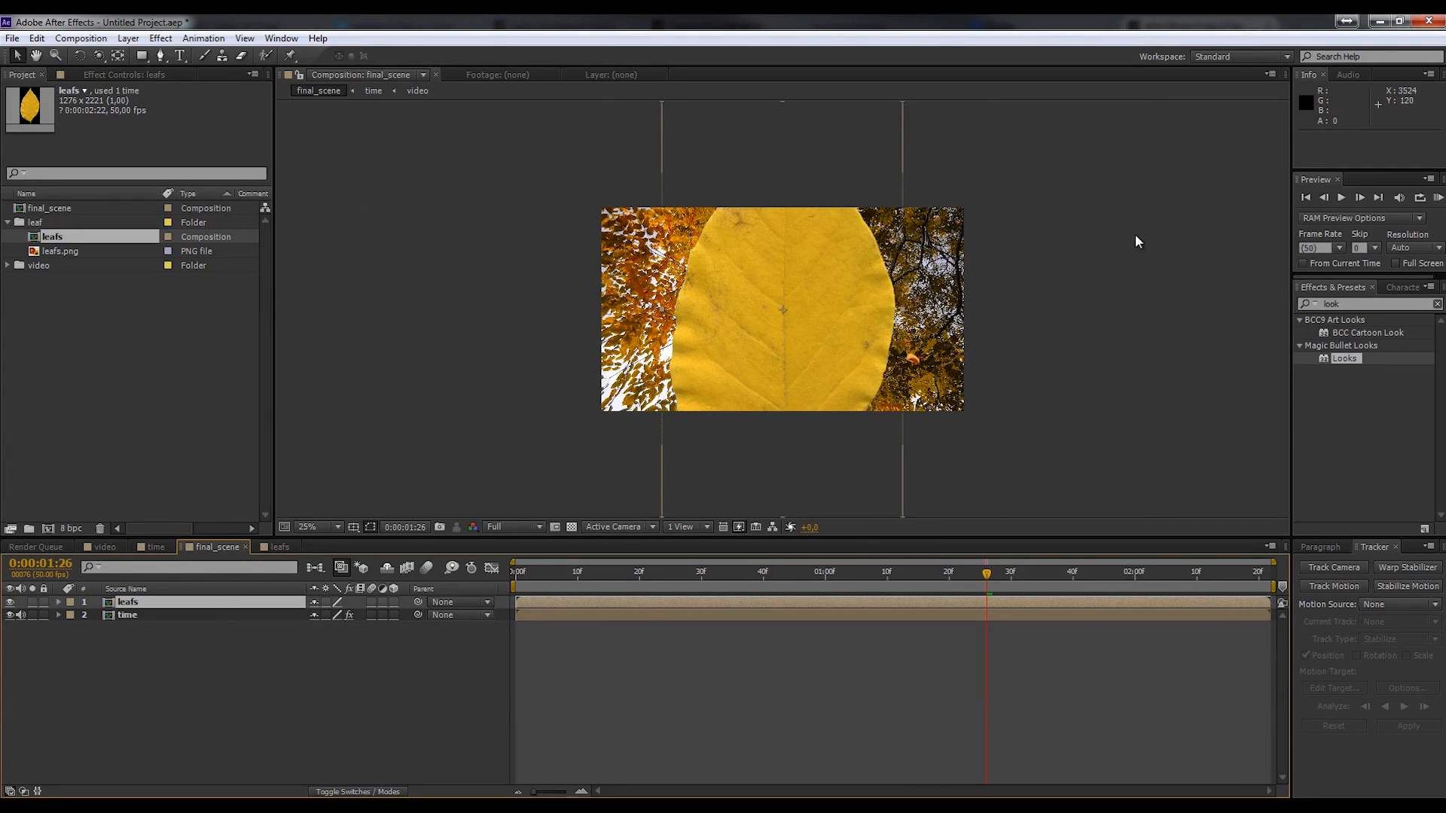
# - Set the leafs layer's rotation to 90° and make it a 3D layer
pyautogui.click(58, 602)
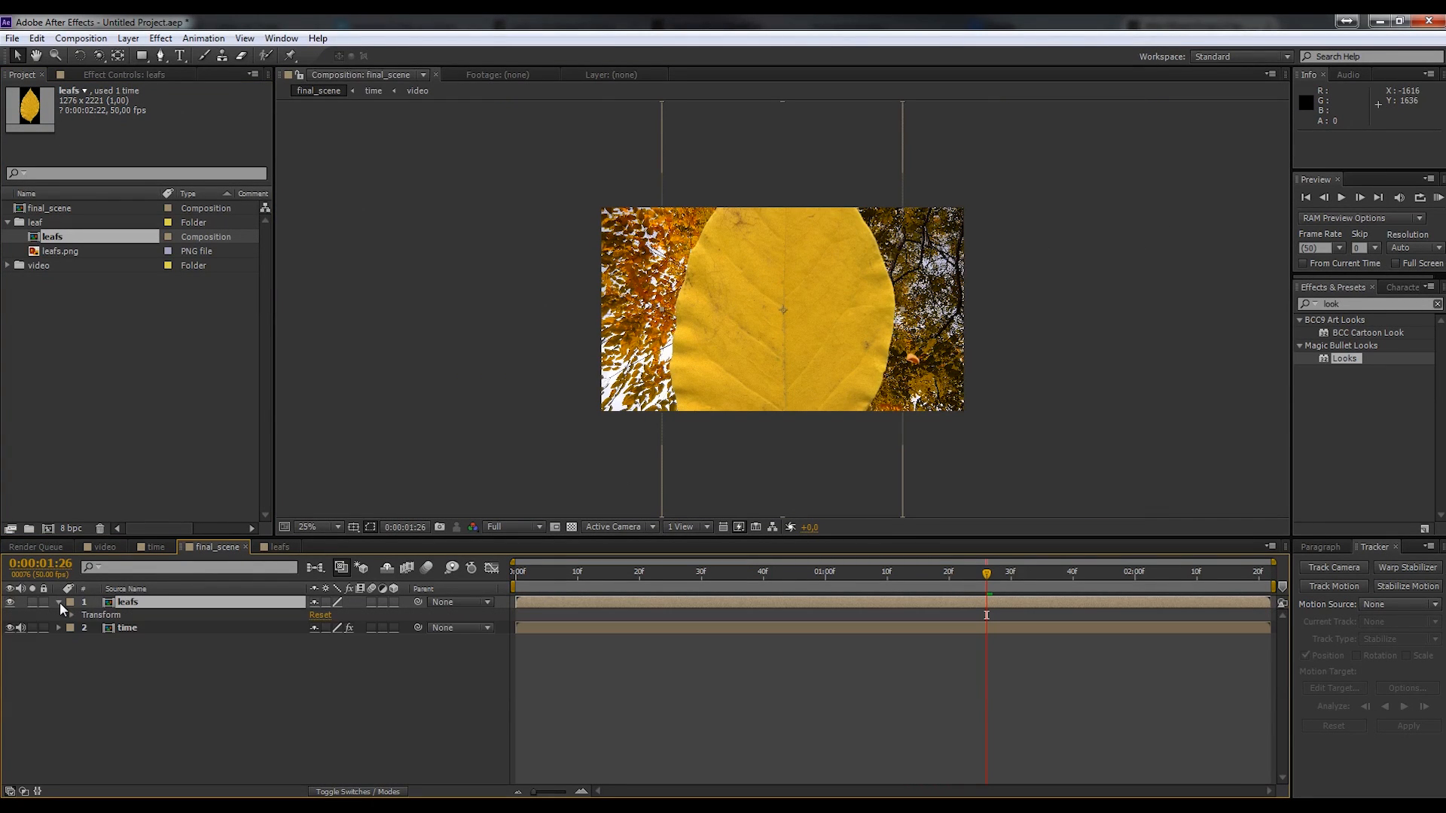
pyautogui.press('r')
pyautogui.moveTo(329, 615); pyautogui.dragTo(396, 598)
pyautogui.write('90')
pyautogui.press('Return')
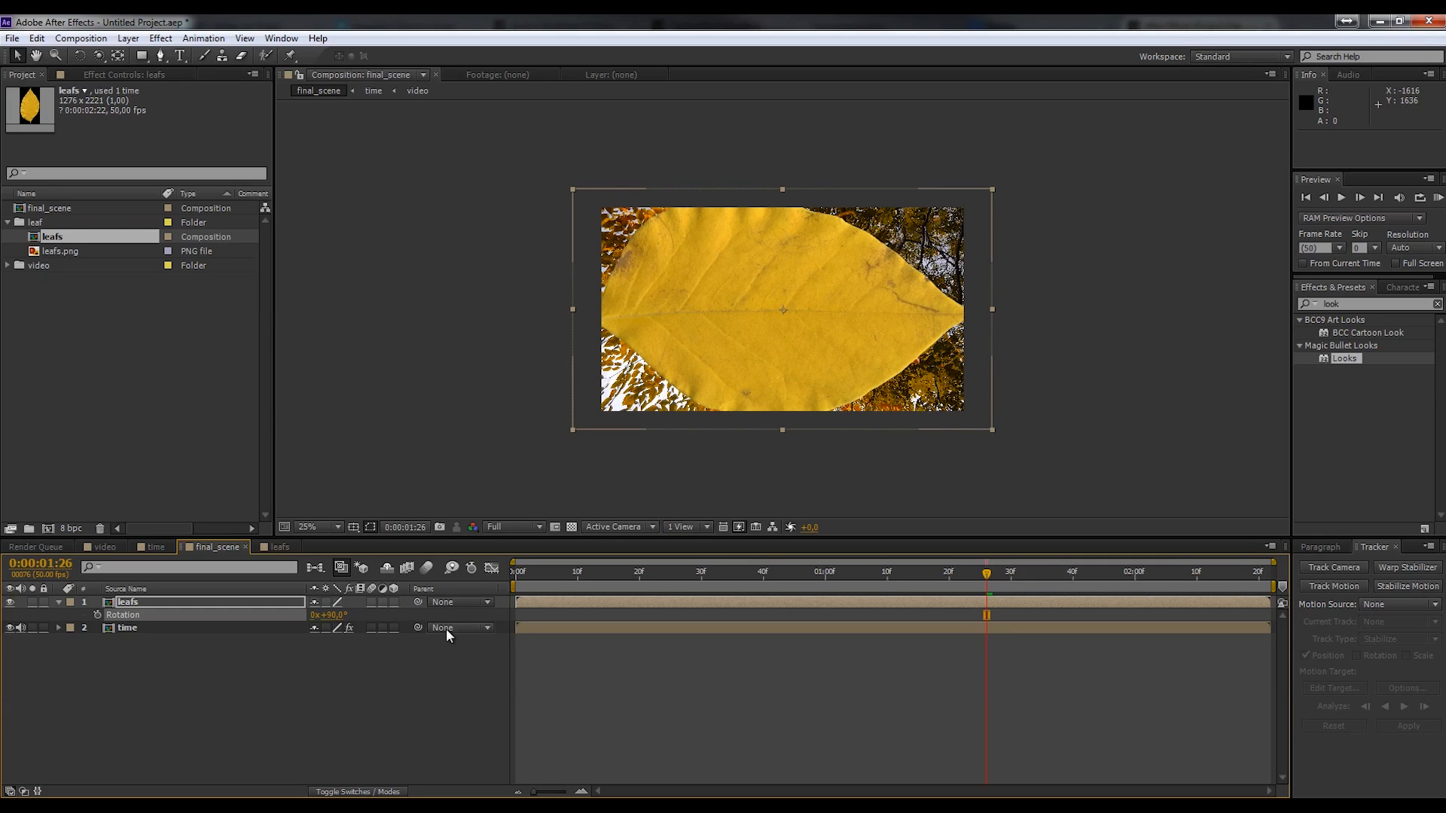
pyautogui.click(395, 601)
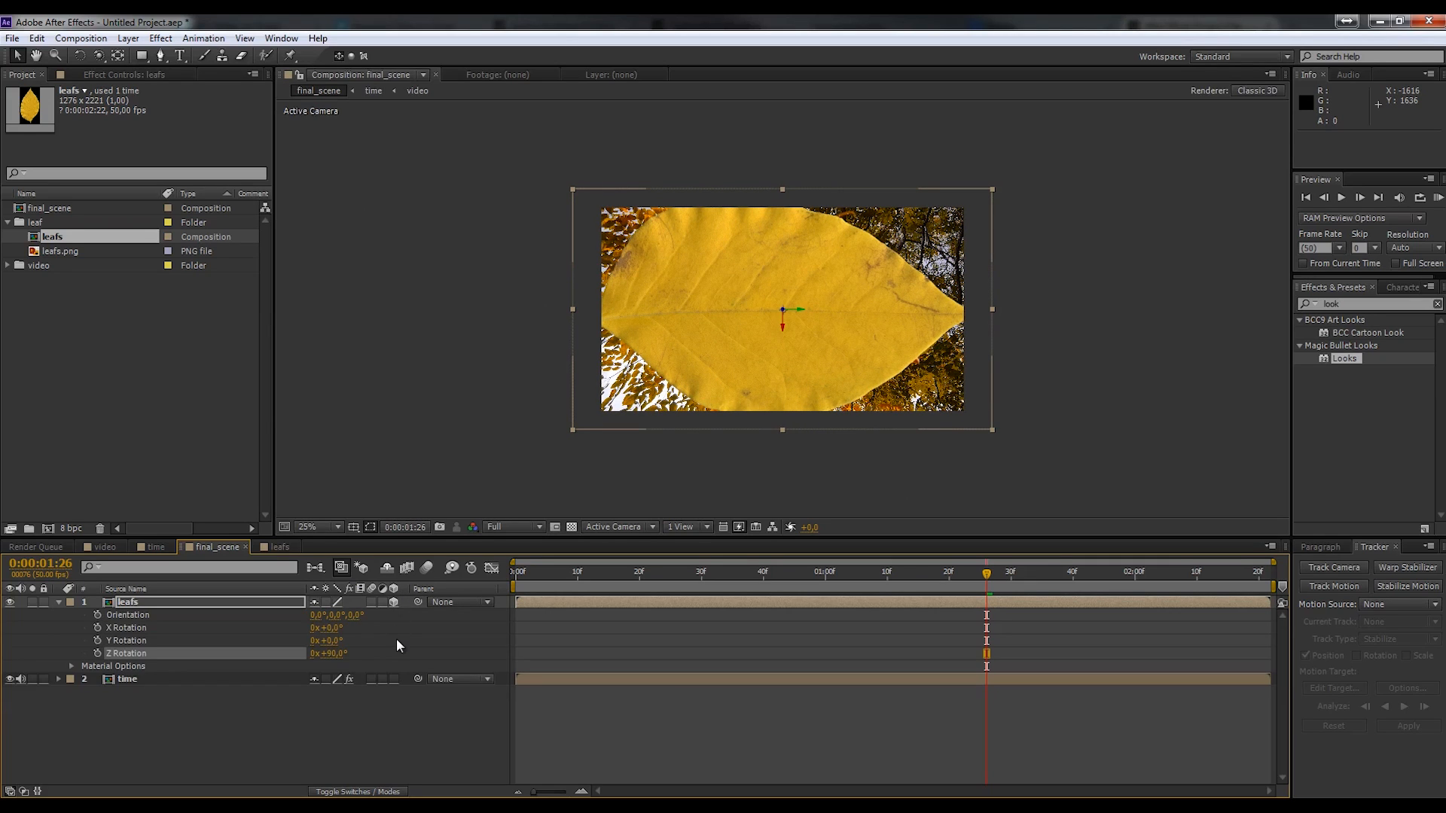
pyautogui.click(59, 602)
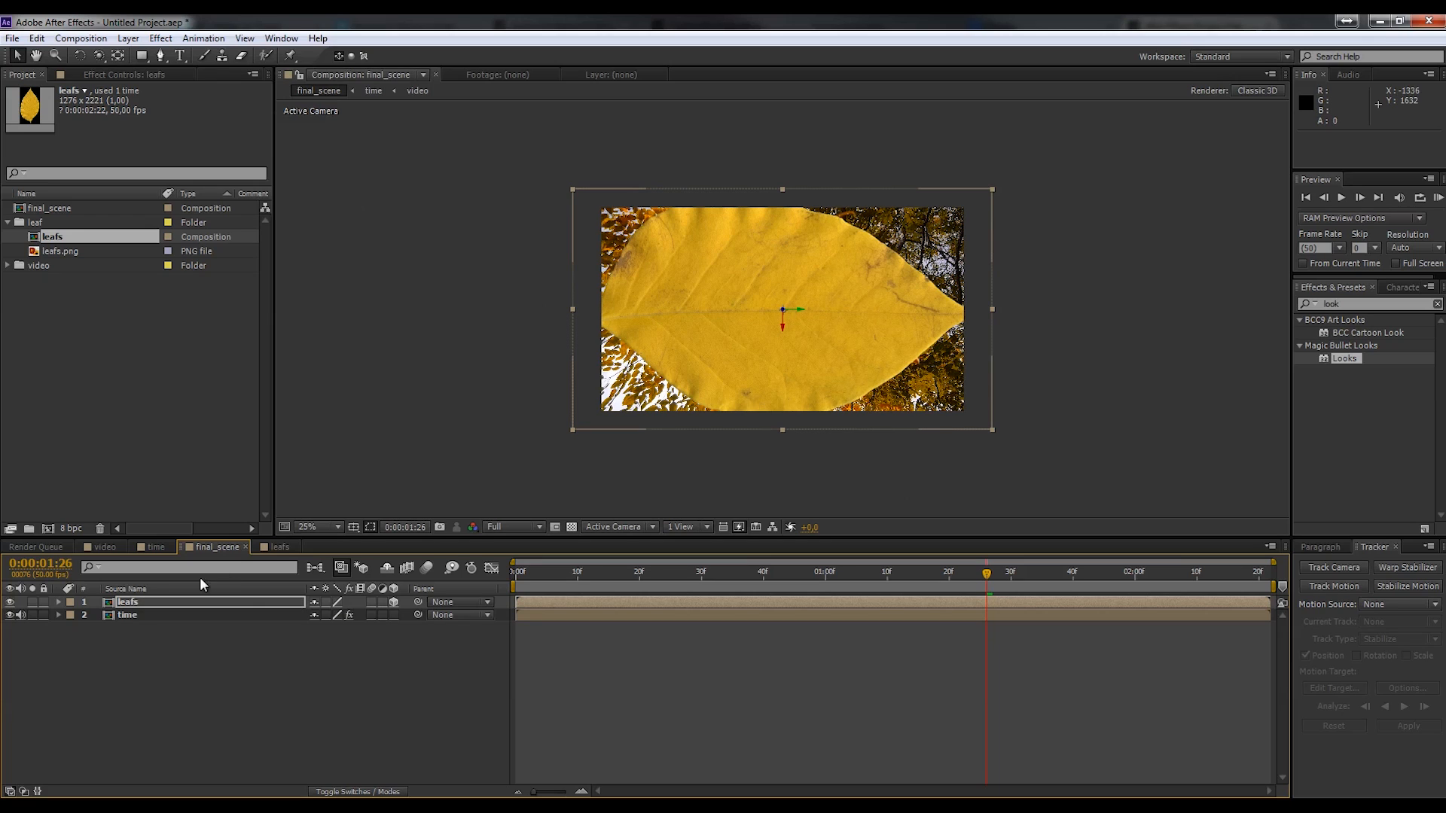
# - Push the leafs layer back in depth by increasing its Z position until the whole leaf fits inside the frame
pyautogui.scroll(2, 776, 341)
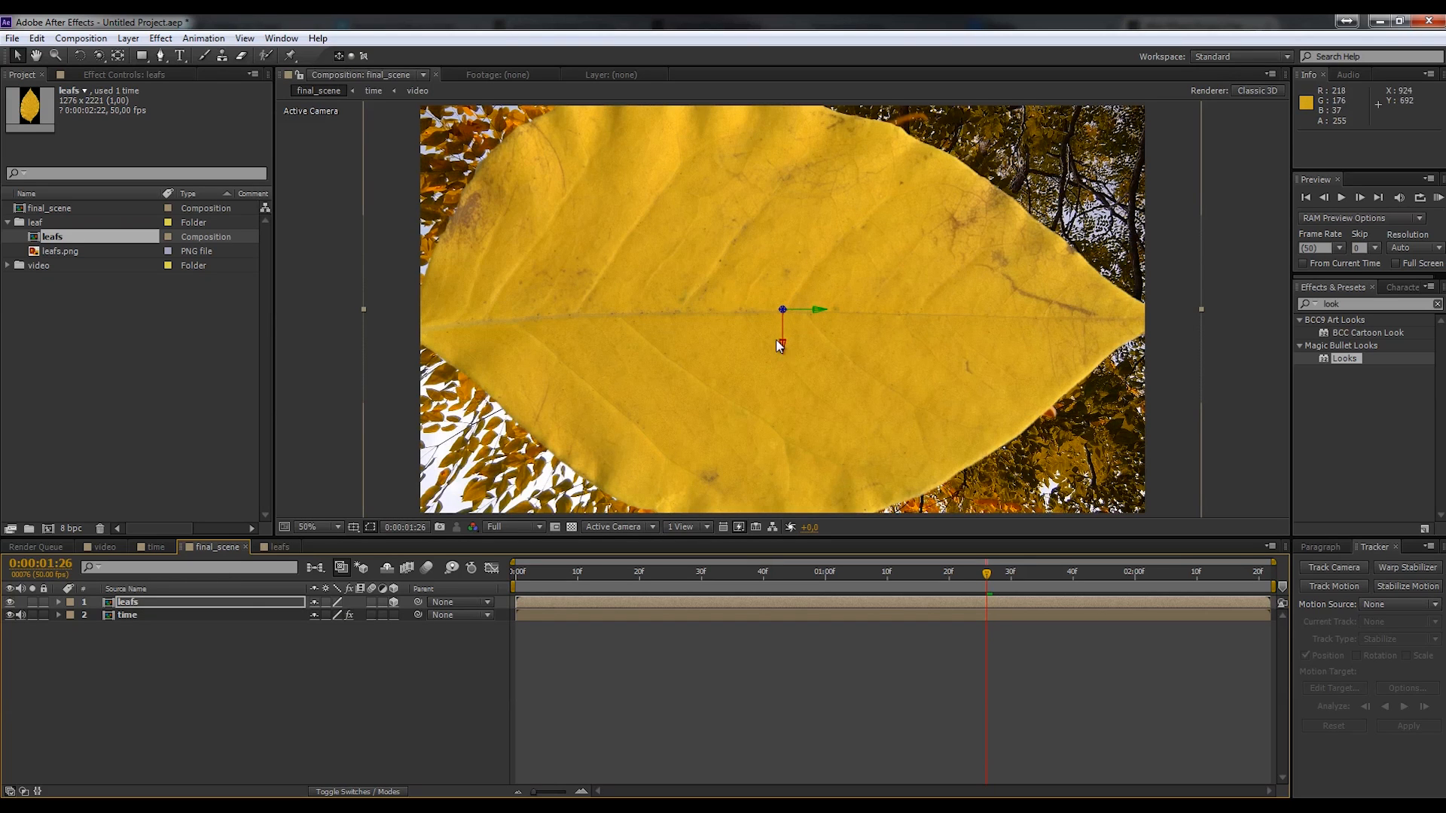
pyautogui.click(58, 602)
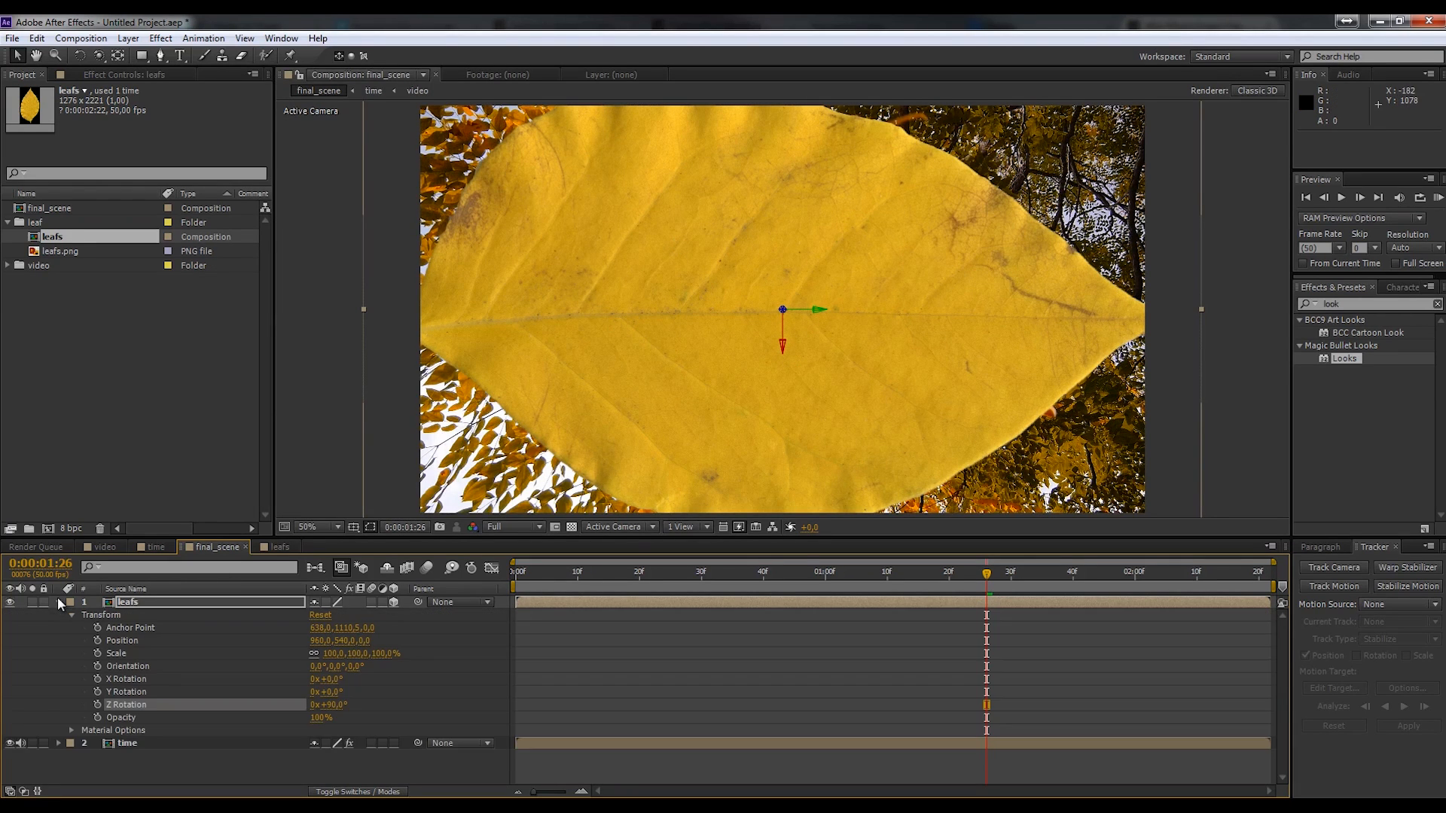
pyautogui.moveTo(364, 641); pyautogui.dragTo(1445, 642)
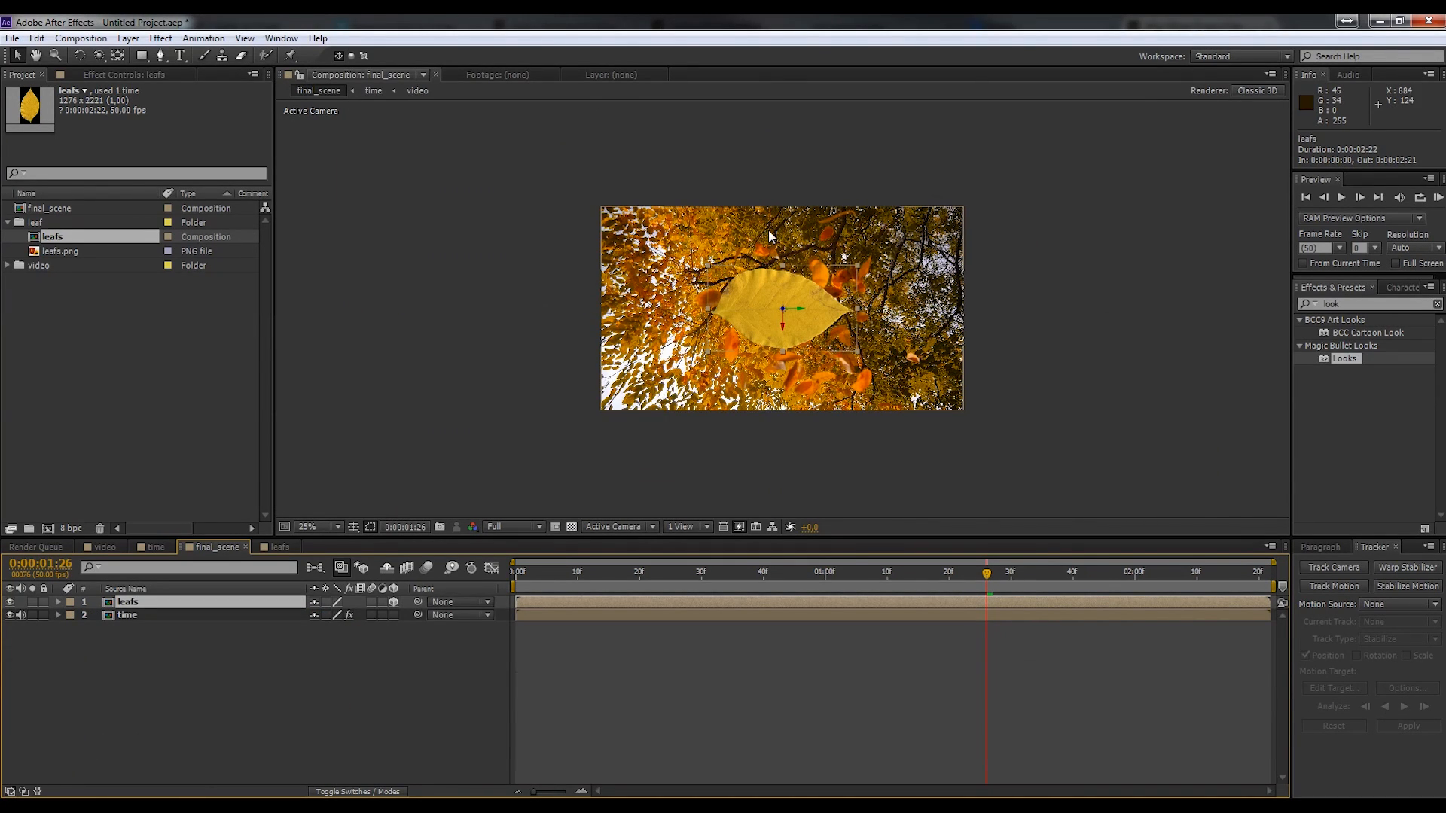
pyautogui.press('.')
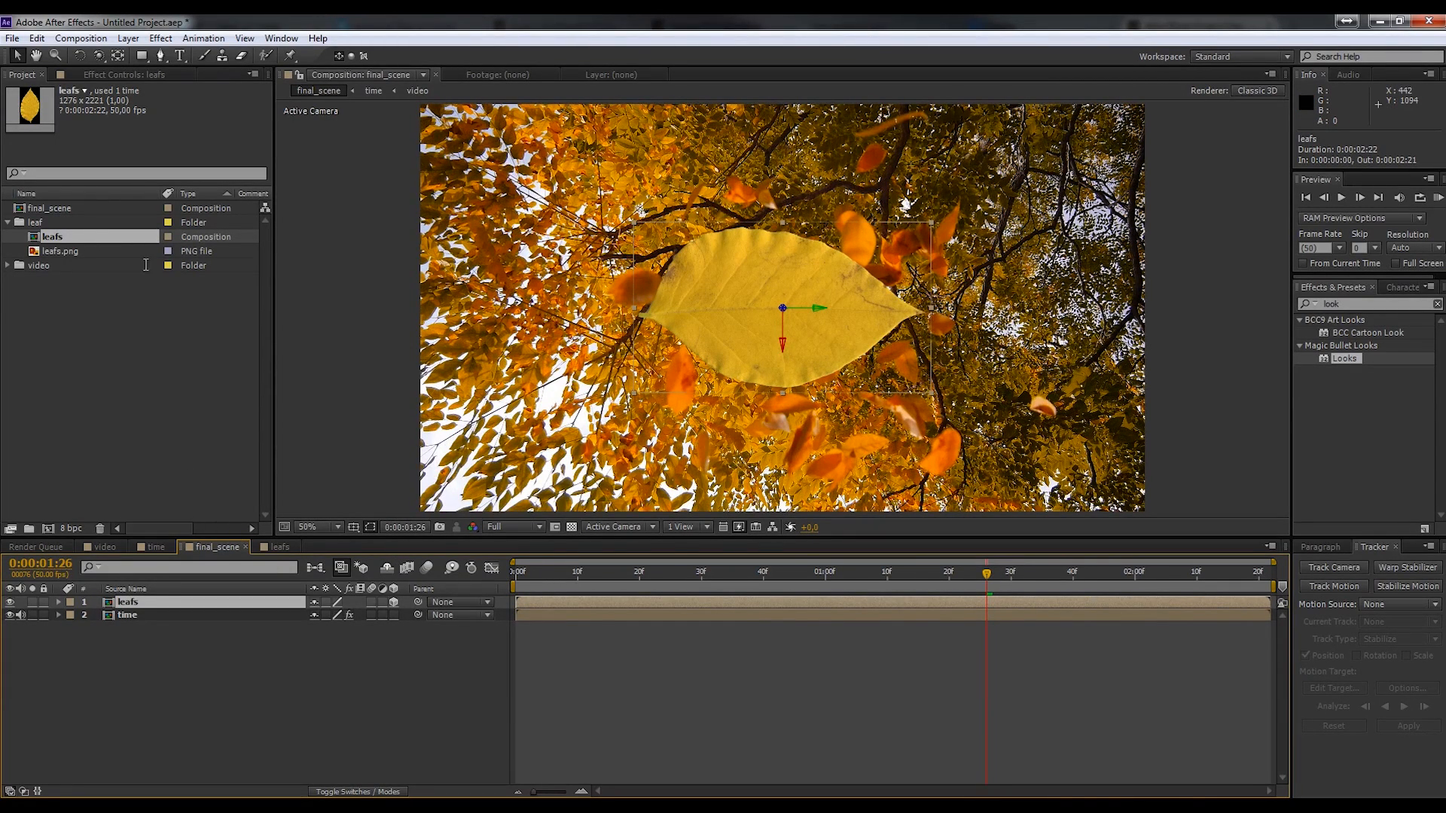
# - Apply Curves to the leafs layer and lower the highlights and midtones of its RGB curve to darken the leaf
pyautogui.click(99, 72)
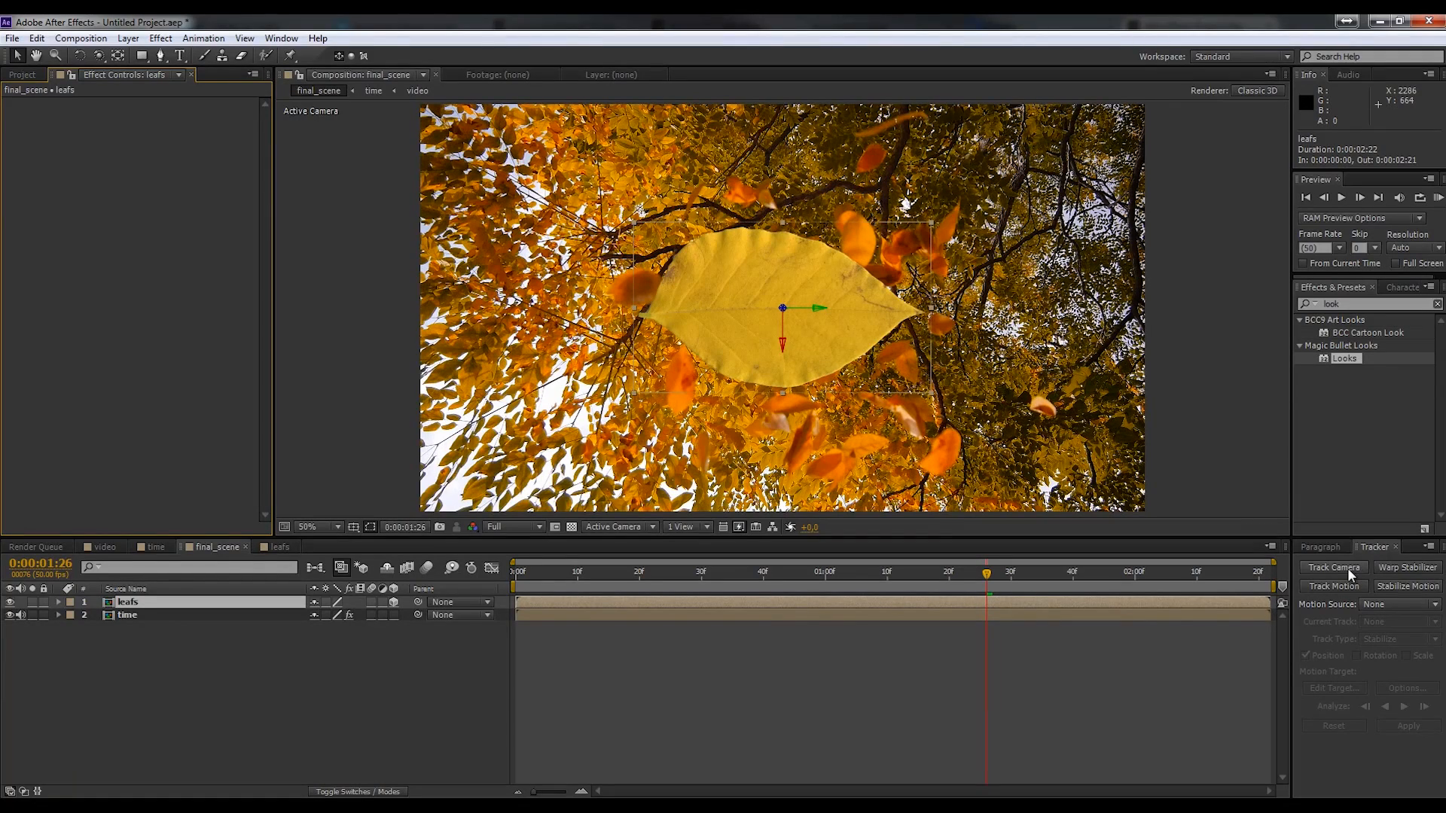
pyautogui.click(1351, 303)
pyautogui.write('cur')
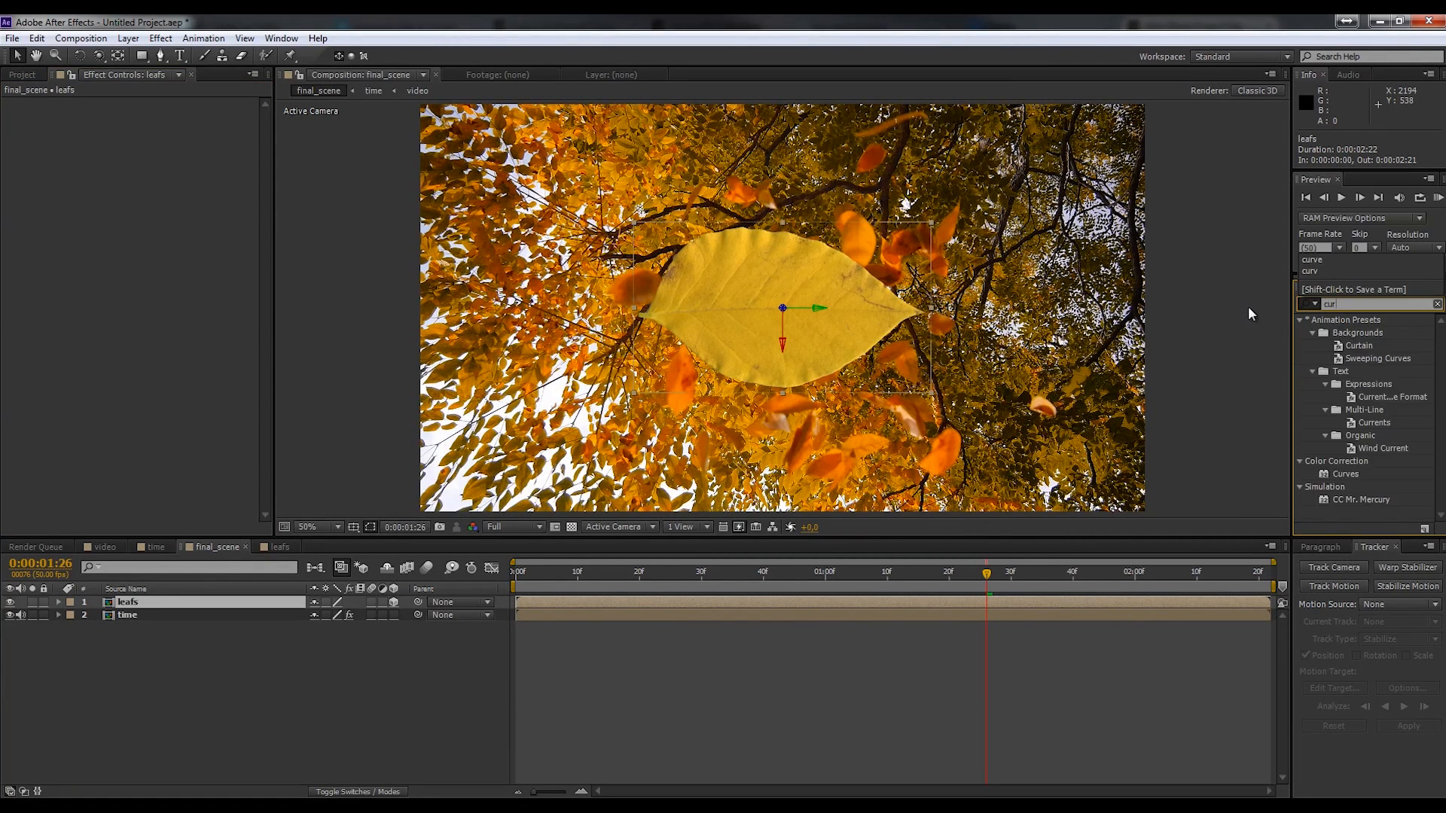
pyautogui.write('ve')
pyautogui.click(1346, 372)
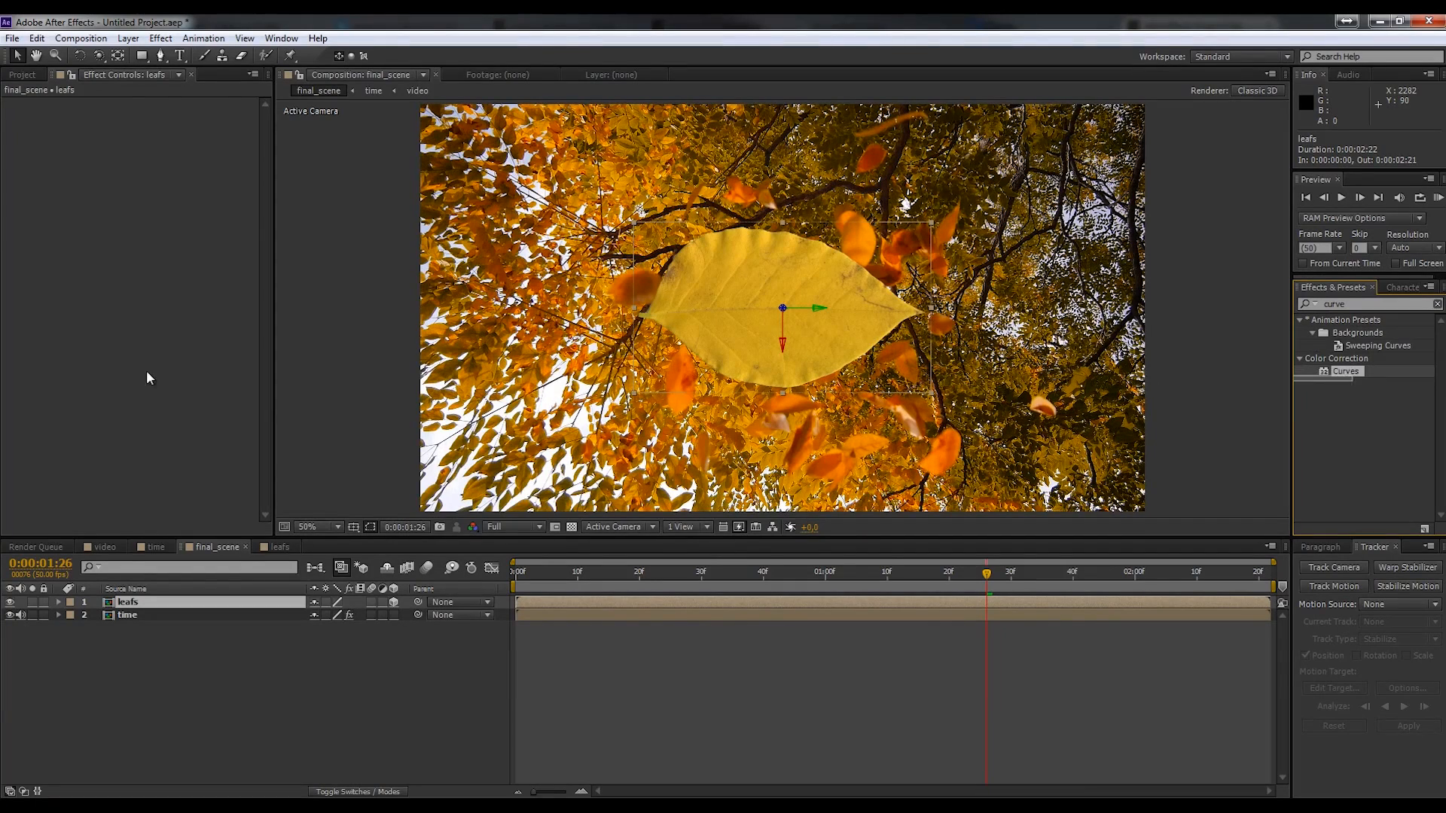
pyautogui.moveTo(1347, 379); pyautogui.dragTo(119, 225)
pyautogui.moveTo(166, 143); pyautogui.dragTo(173, 158)
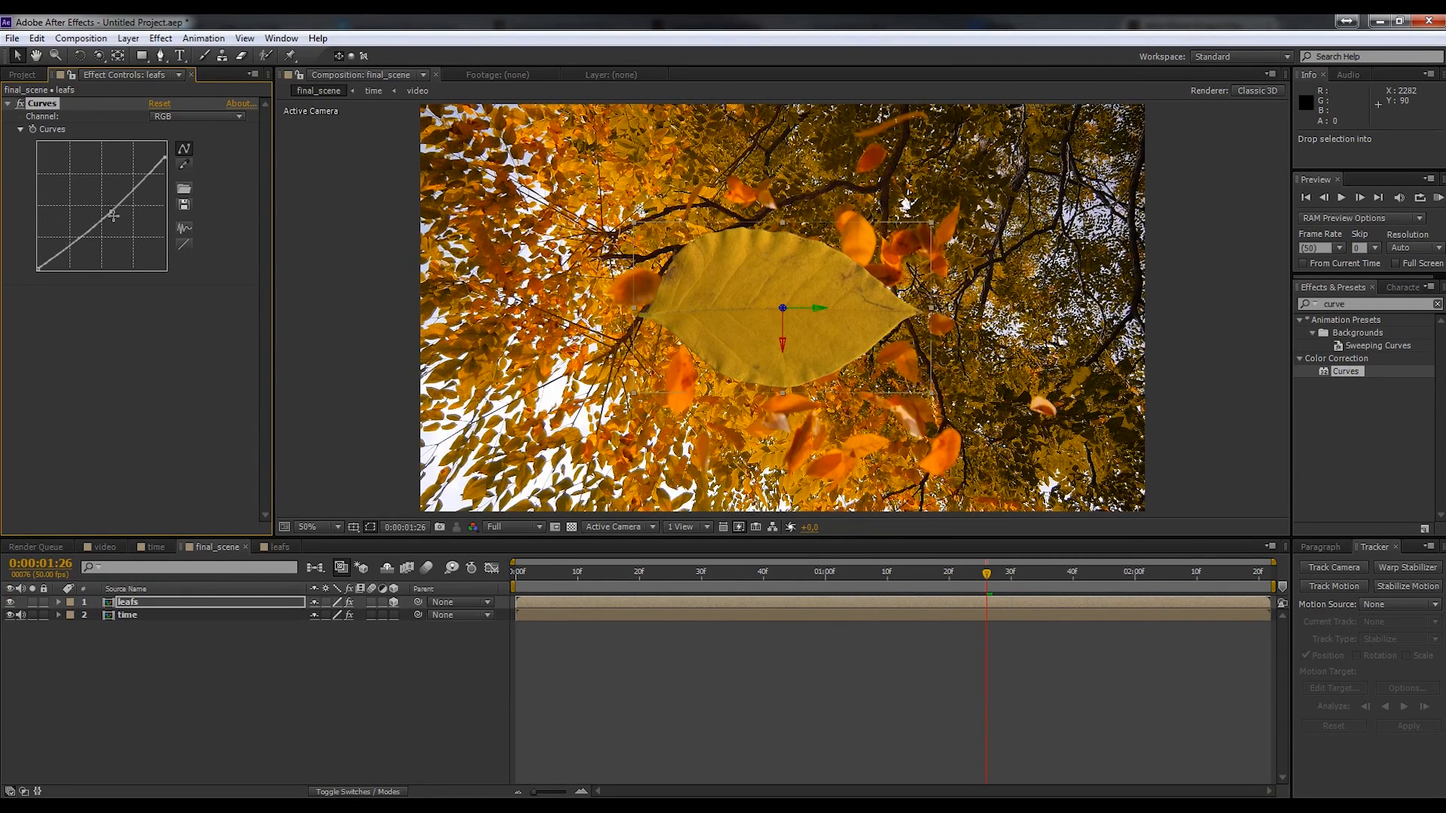
pyautogui.moveTo(110, 211); pyautogui.dragTo(110, 219)
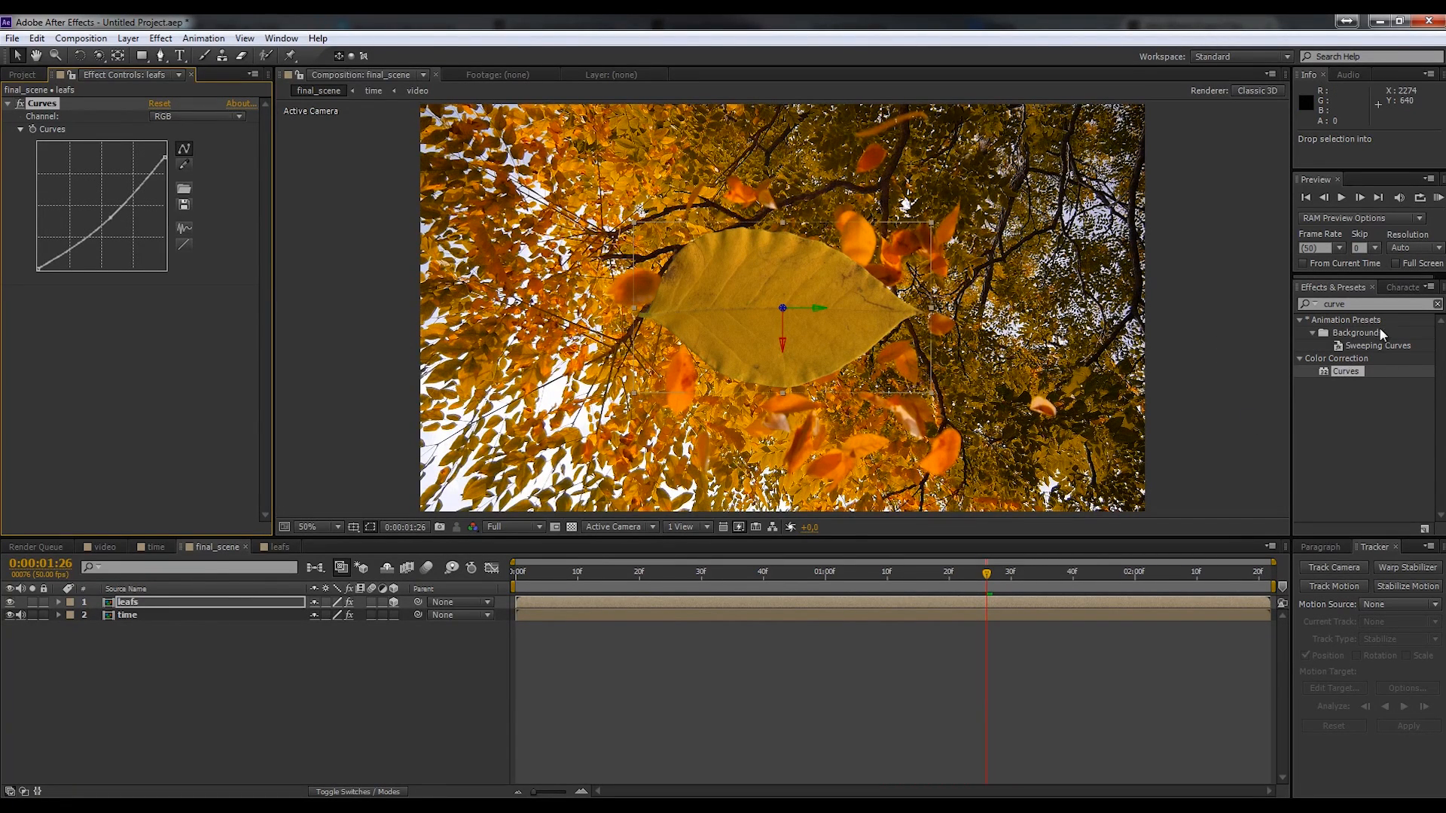
# - Add Color Balance (HLS) below Curves on the leafs layer and set its hue to -11°
pyautogui.click(1359, 303)
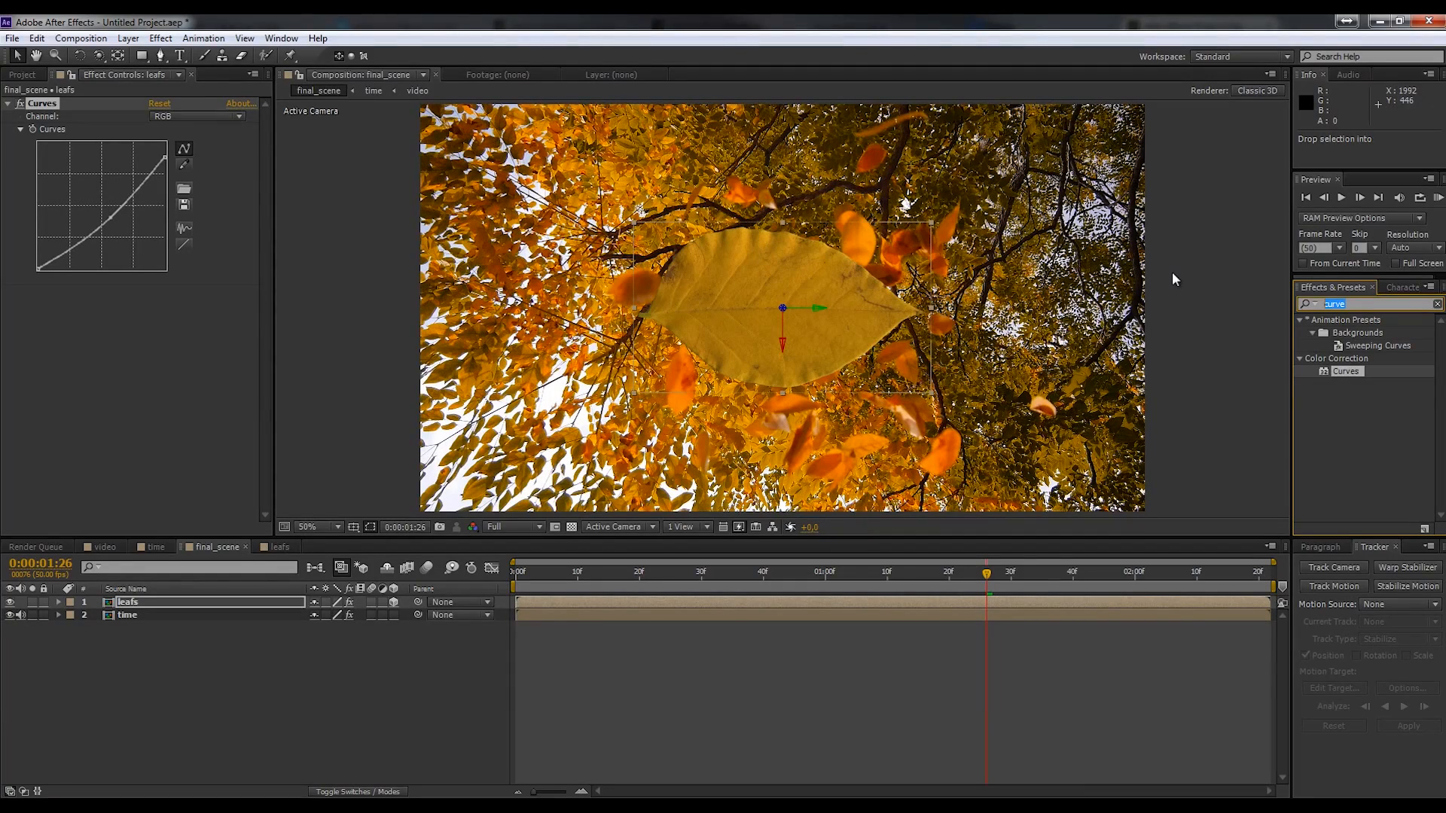
pyautogui.write('color')
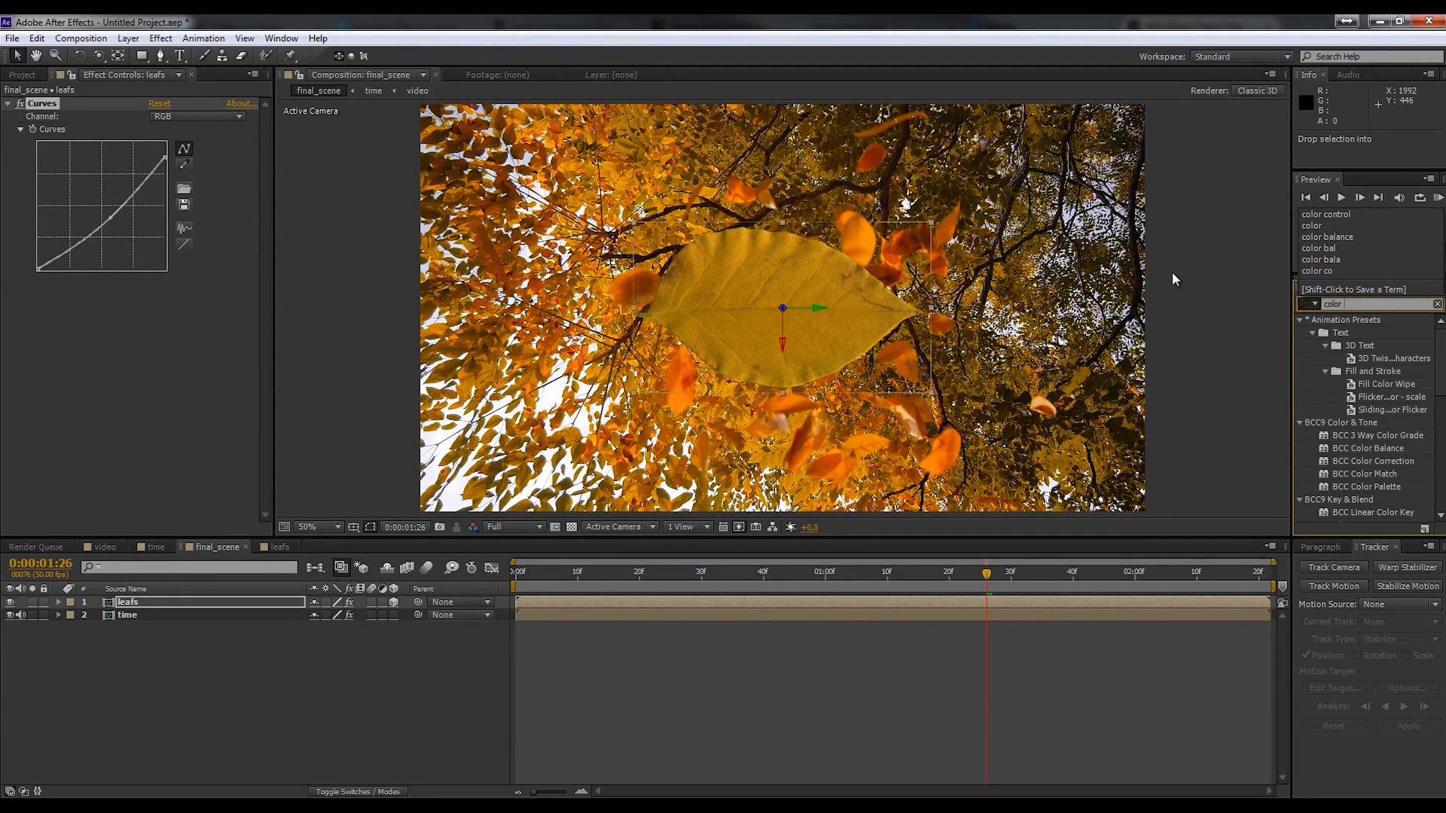
pyautogui.scroll(-10, 1355, 377)
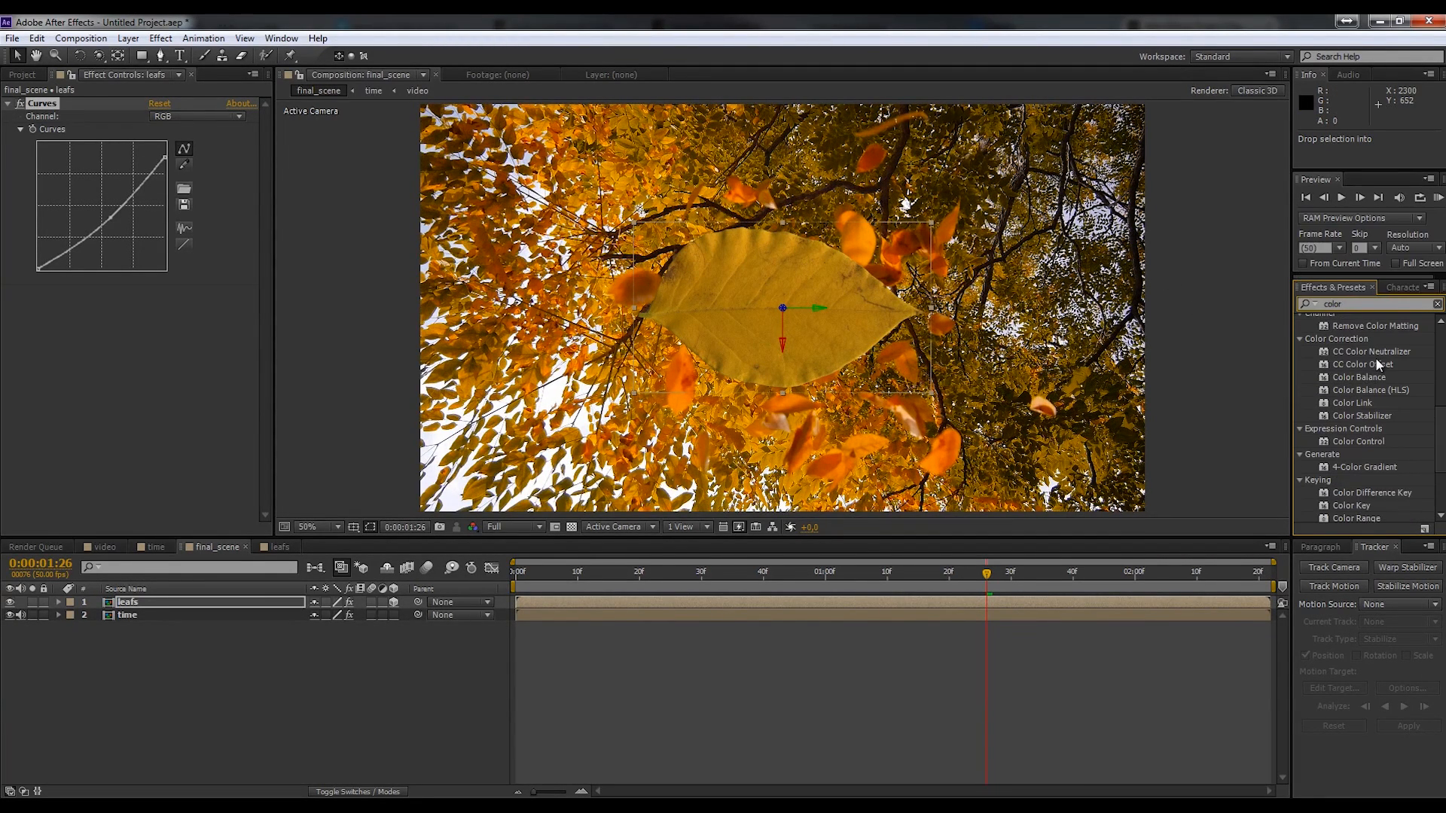
pyautogui.moveTo(1371, 389); pyautogui.dragTo(160, 354)
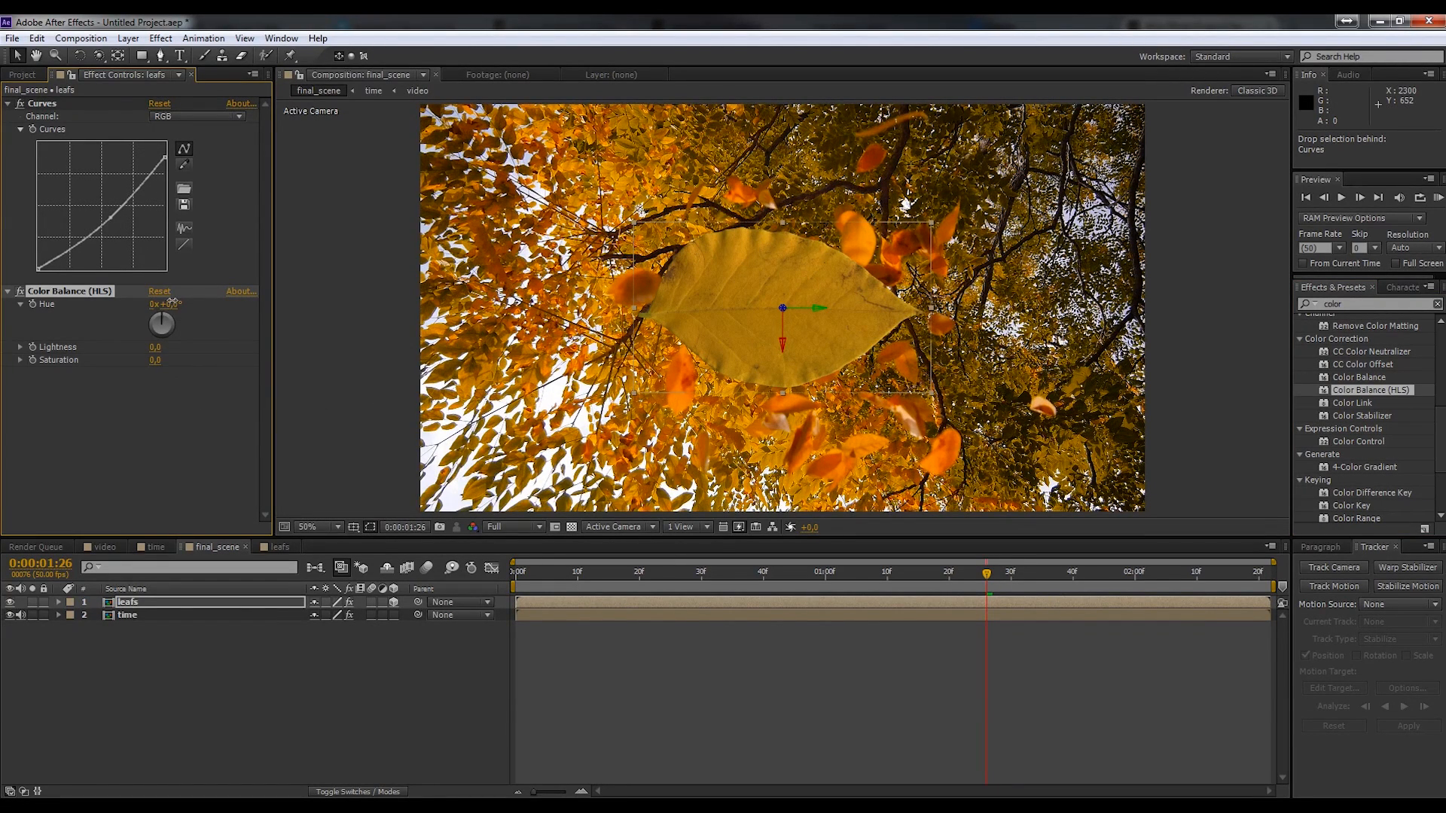
pyautogui.moveTo(167, 304)
pyautogui.mouseDown()
pyautogui.moveTo(186, 302)
pyautogui.moveTo(167, 303)
pyautogui.mouseUp()
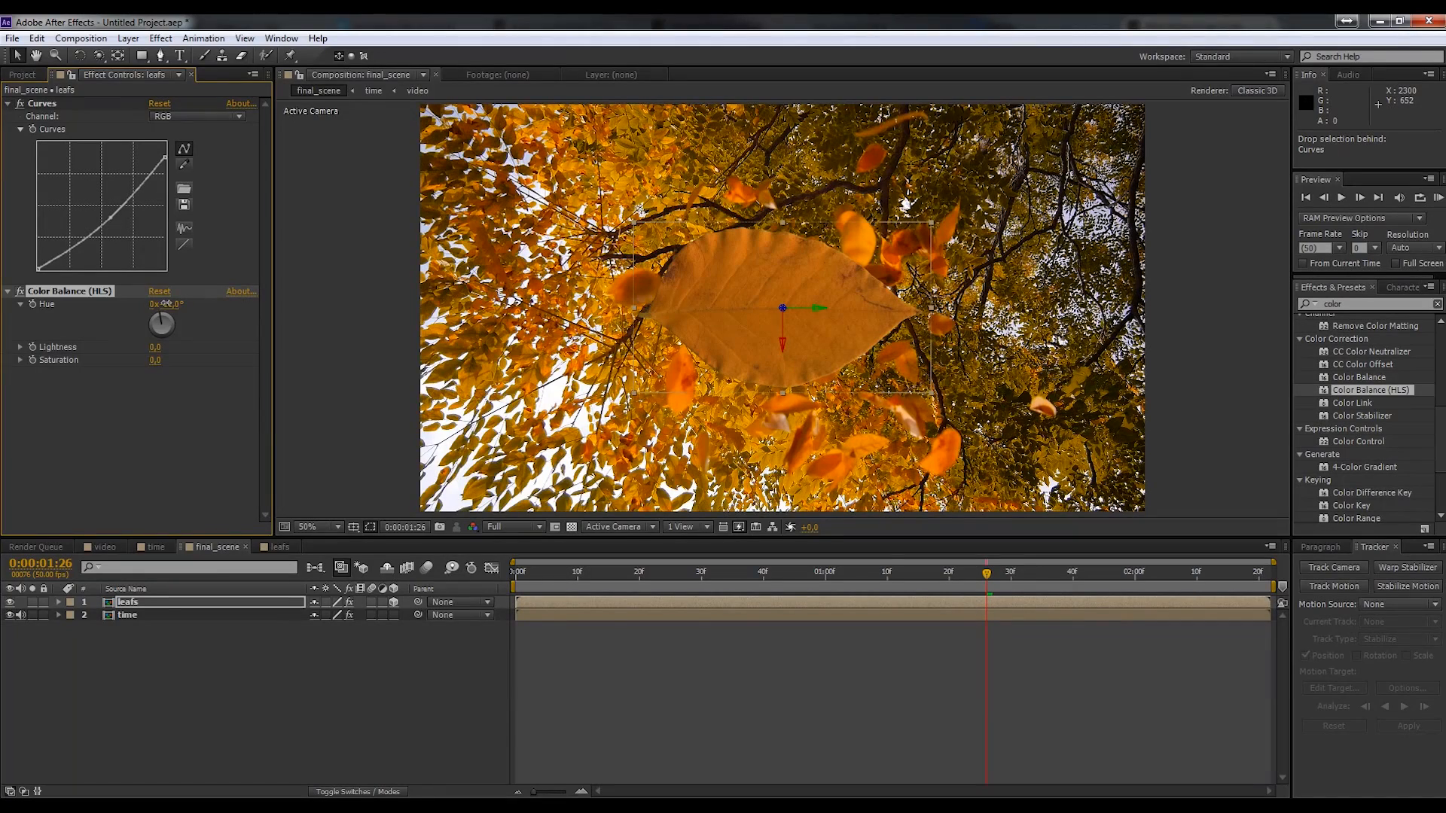
pyautogui.click(153, 347)
pyautogui.click(165, 383)
# - Reshape the leafs layer's RGB curve, raising the highlight end back to maximum and pulling the midtones down for more contrast
pyautogui.click(106, 214)
pyautogui.moveTo(106, 213); pyautogui.dragTo(114, 209)
pyautogui.moveTo(165, 162); pyautogui.dragTo(166, 142)
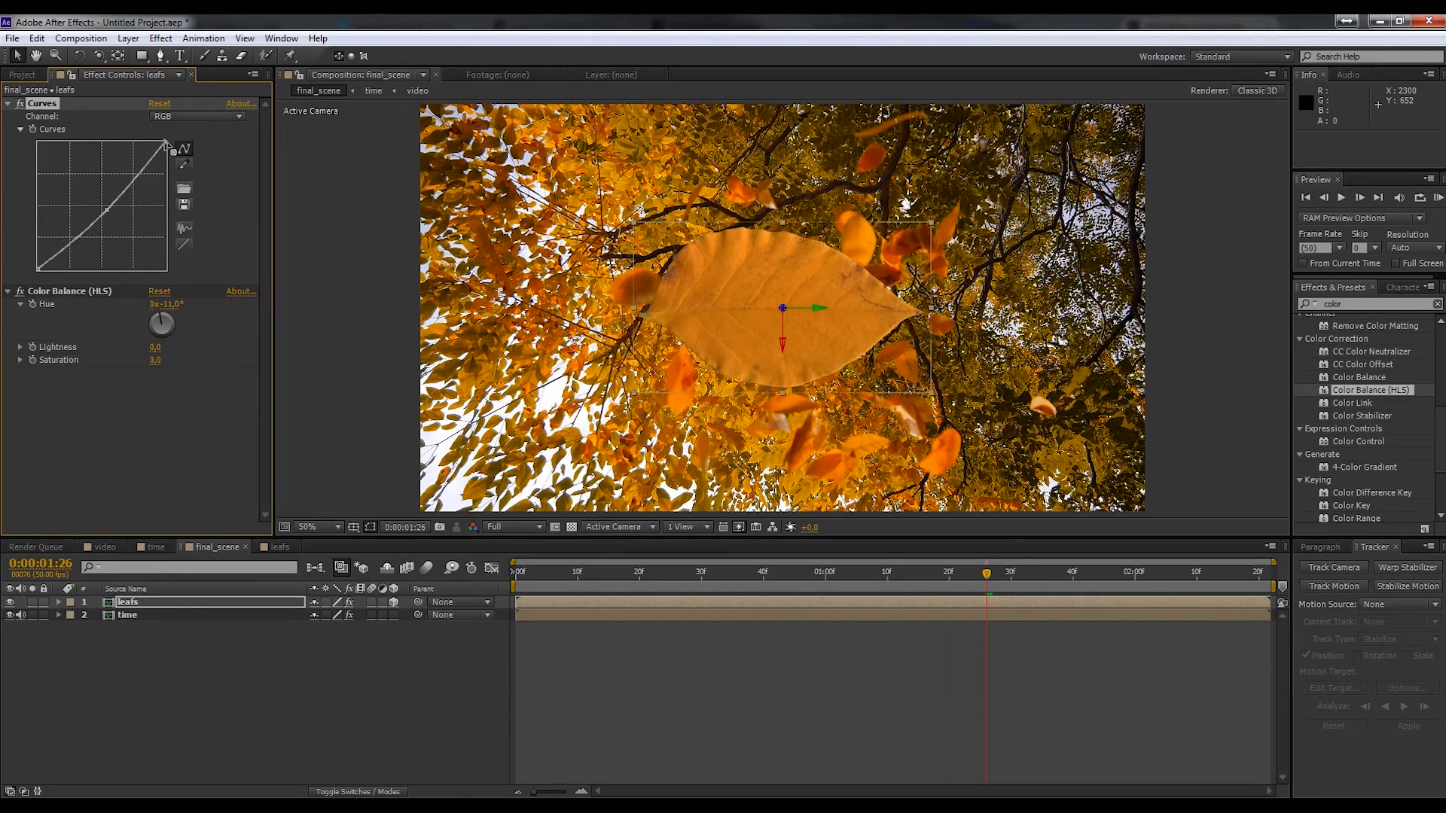
pyautogui.moveTo(108, 219); pyautogui.dragTo(108, 220)
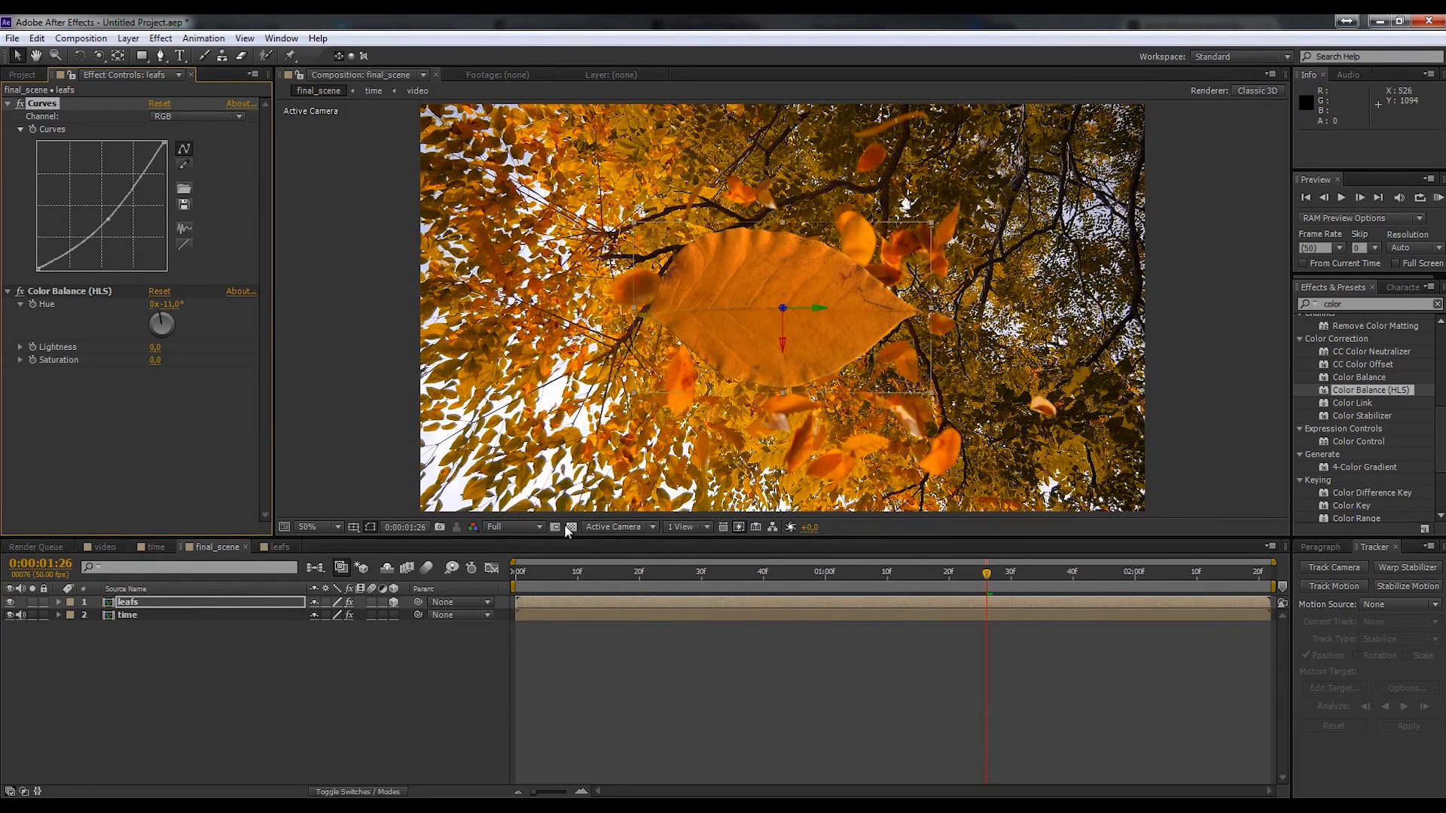
# - Bring the leafs layer close to the camera by setting its Z position to -626 so the leaf nearly fills the frame
pyautogui.click(59, 603)
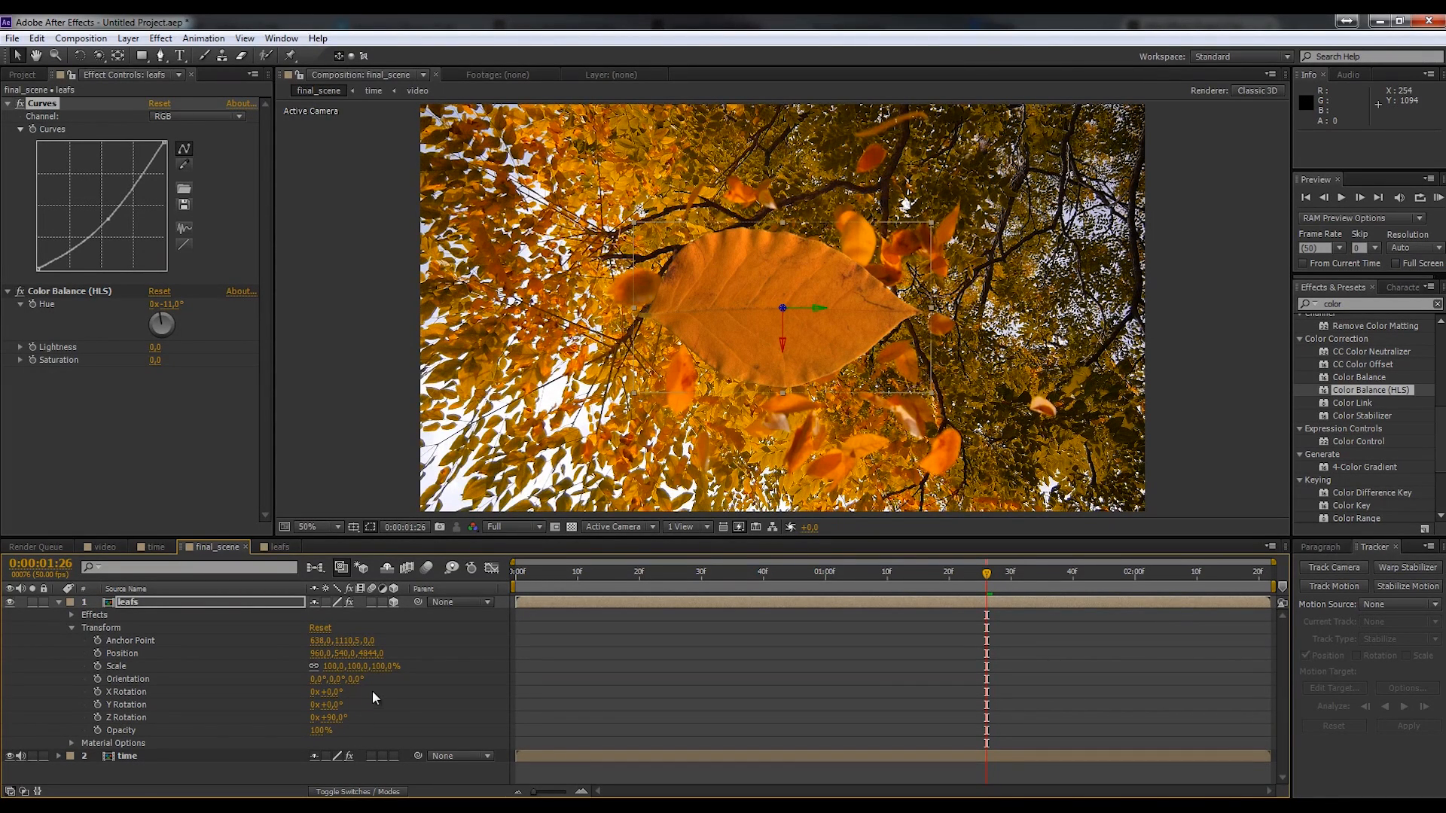
pyautogui.moveTo(369, 652); pyautogui.dragTo(320, 652)
pyautogui.press(',')
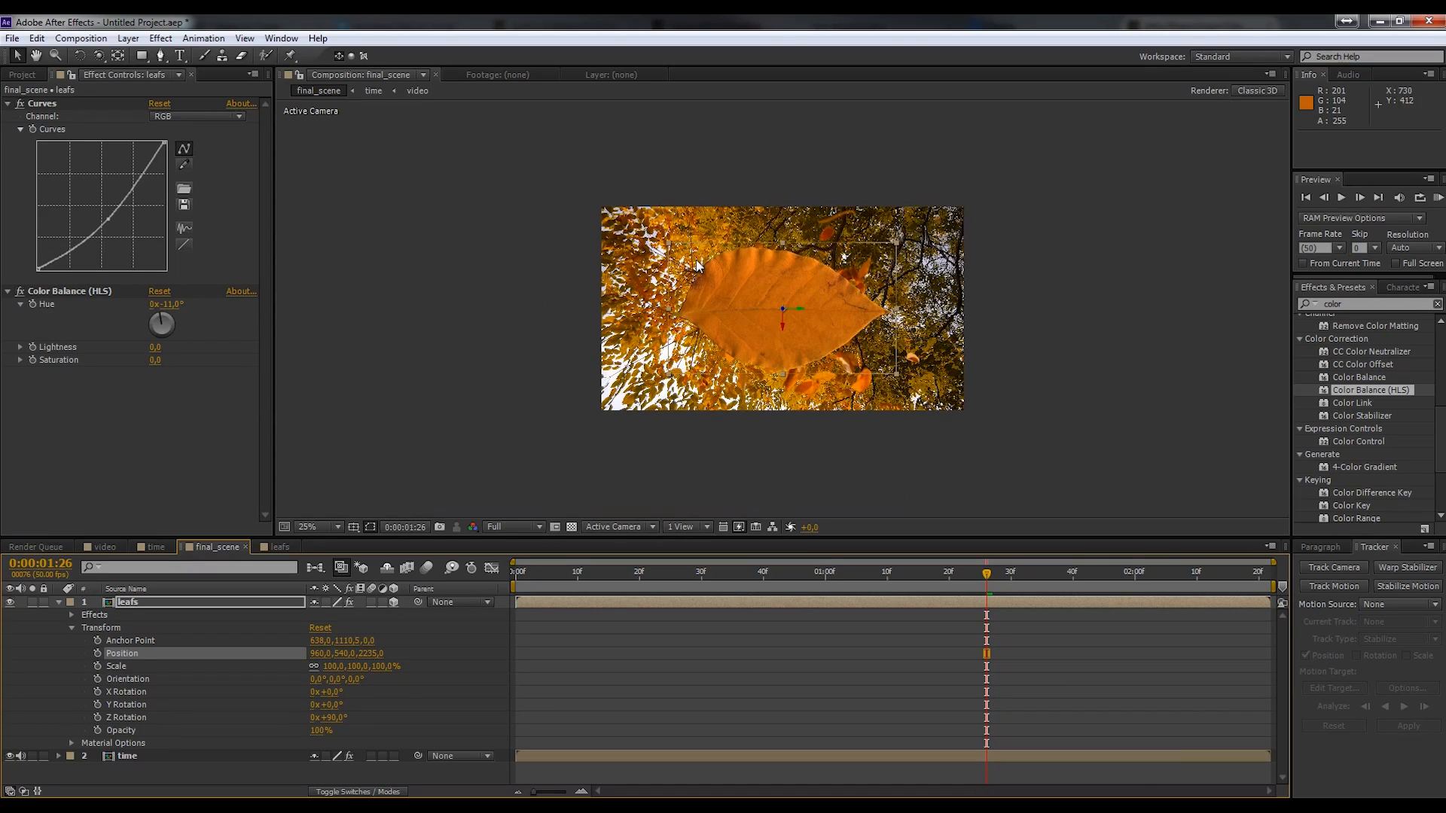
pyautogui.click(374, 653)
pyautogui.write('377')
pyautogui.press('Return')
pyautogui.moveTo(373, 654); pyautogui.dragTo(298, 654)
# - Apply Fast Blur below Color Balance (HLS) on the leafs layer and set its blurriness to 60
pyautogui.moveTo(1348, 304); pyautogui.dragTo(1263, 324)
pyautogui.write('fast')
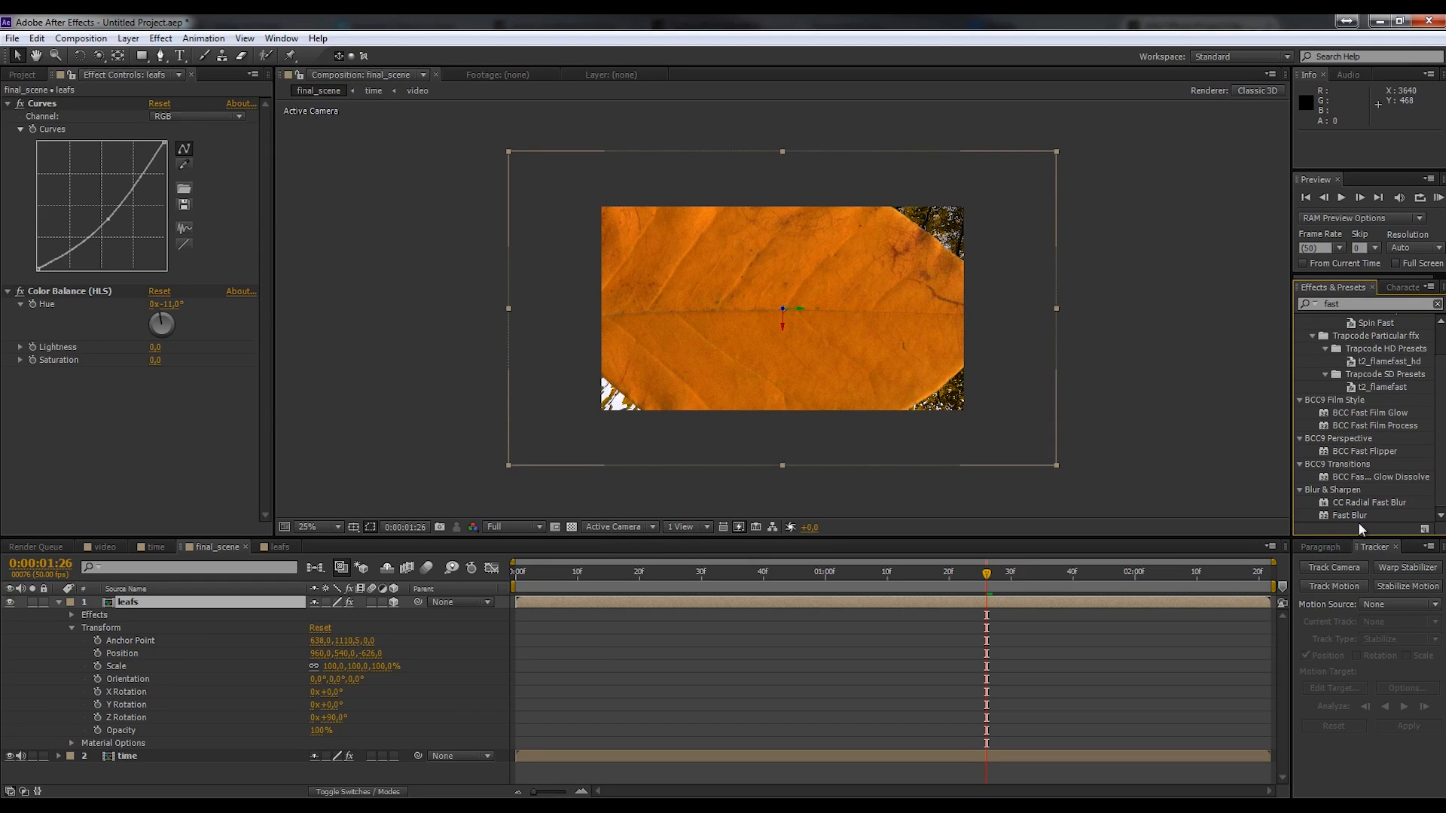
pyautogui.moveTo(1357, 516); pyautogui.dragTo(148, 437)
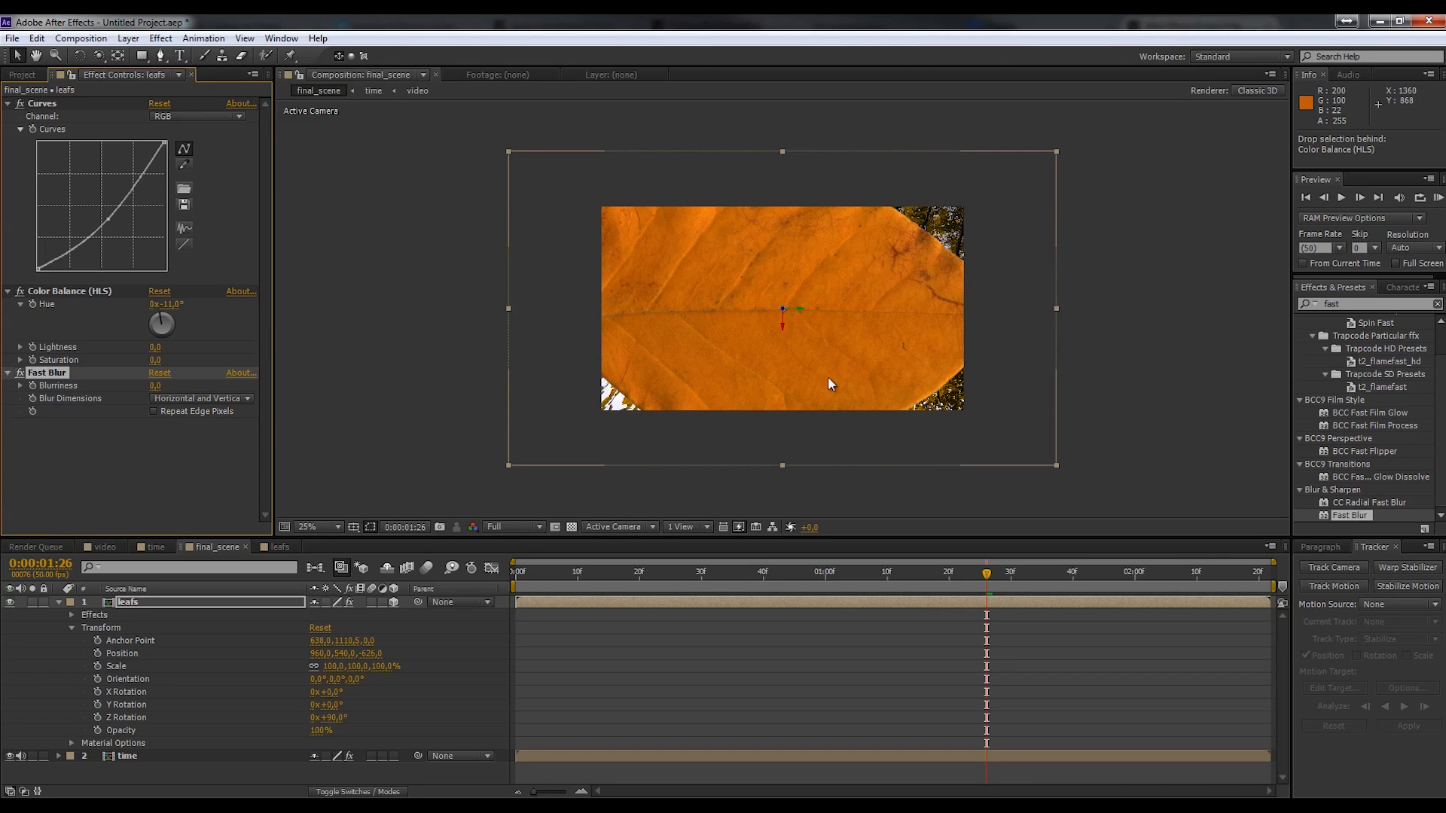
pyautogui.click(154, 386)
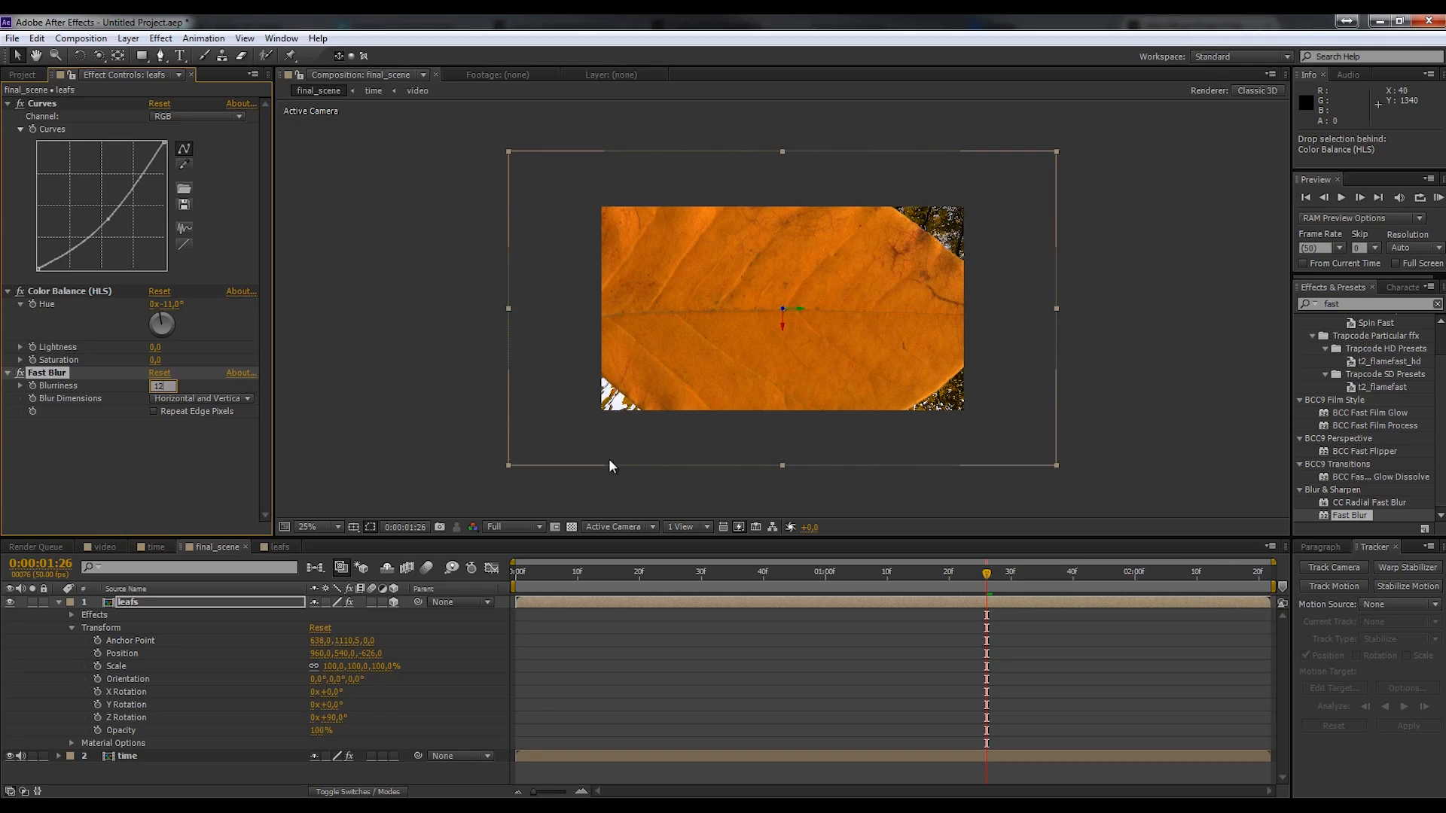
pyautogui.press('Return')
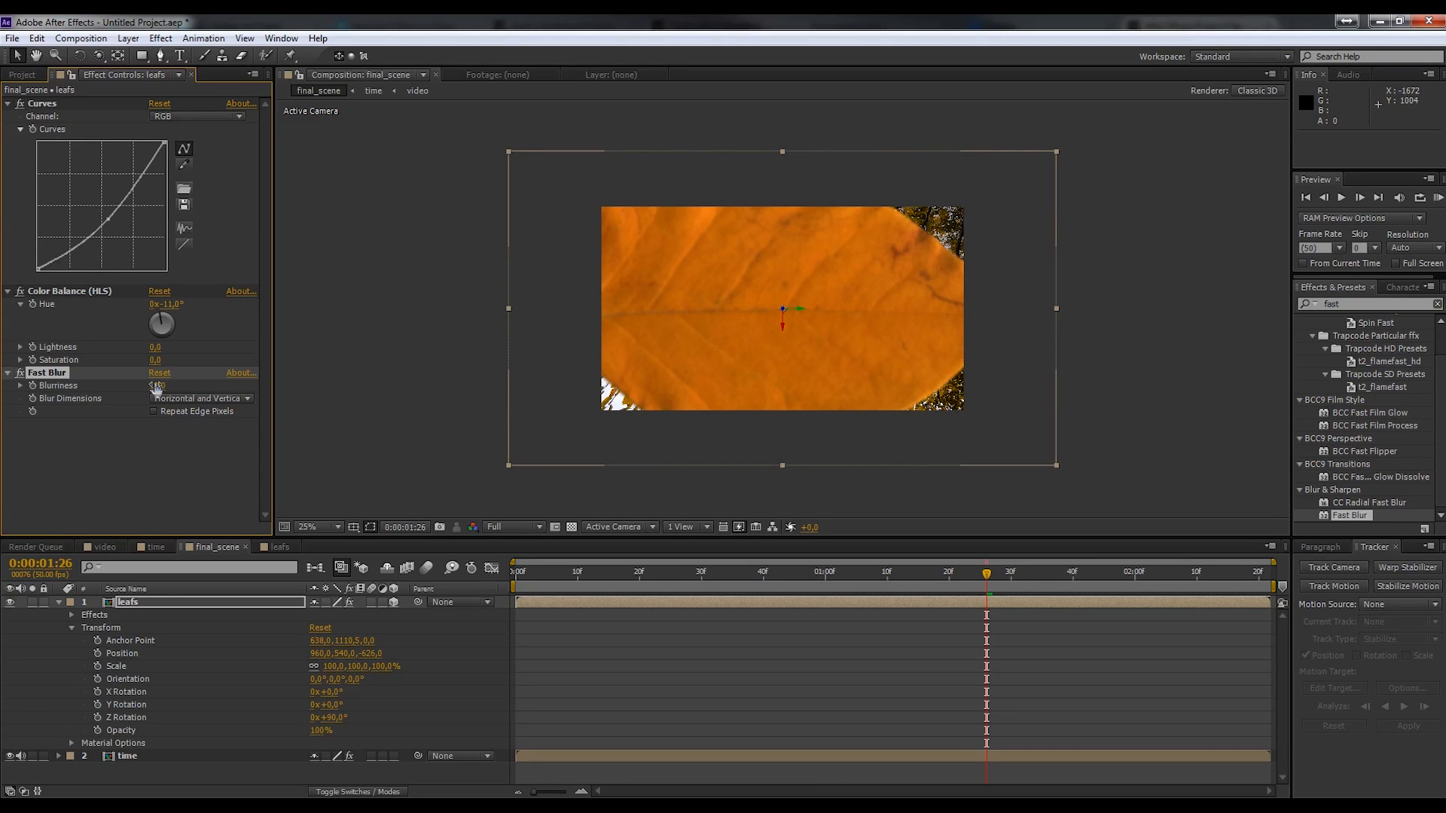
pyautogui.moveTo(156, 385); pyautogui.dragTo(193, 378)
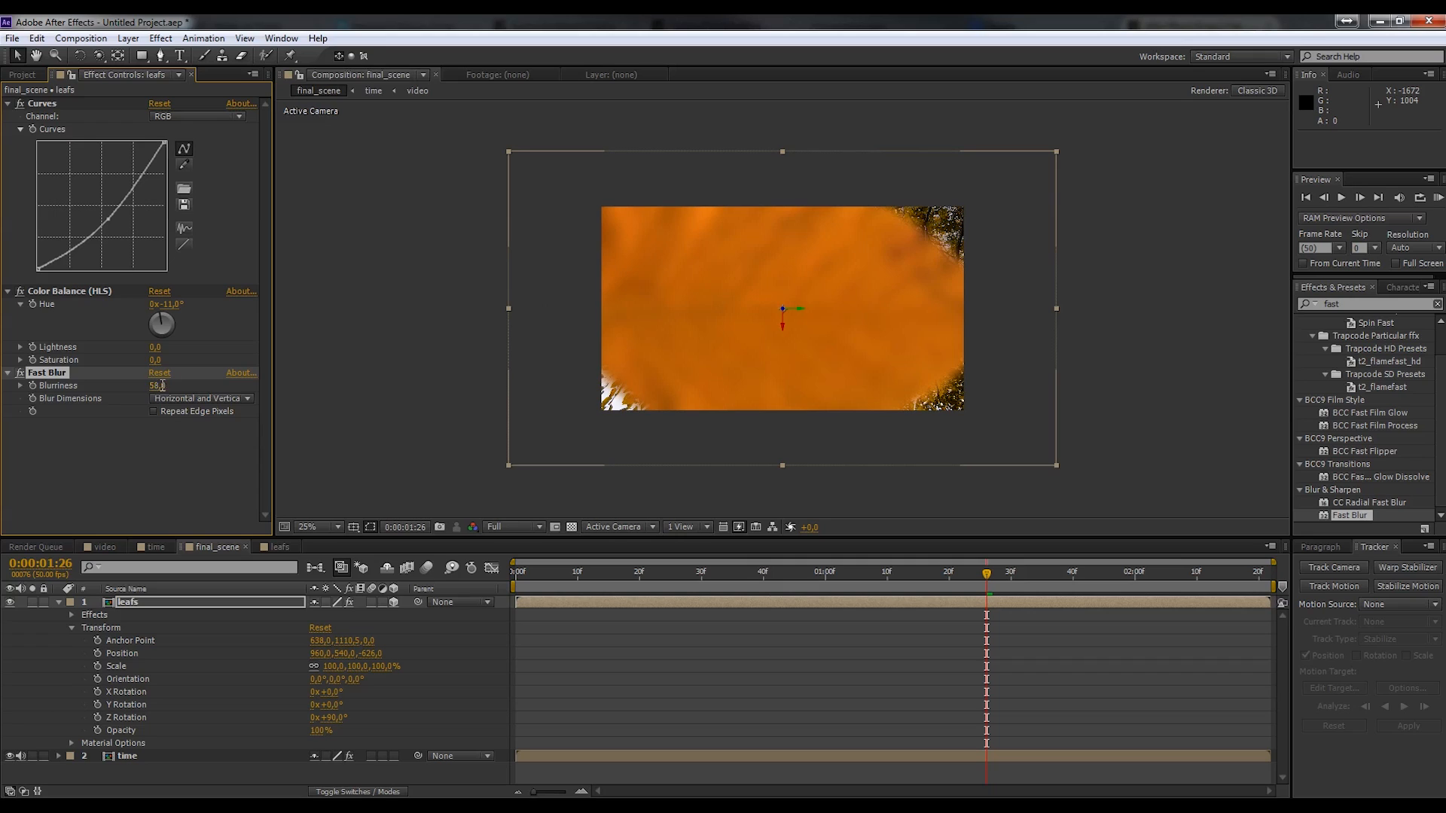
pyautogui.click(159, 386)
pyautogui.write('60')
pyautogui.press('Return')
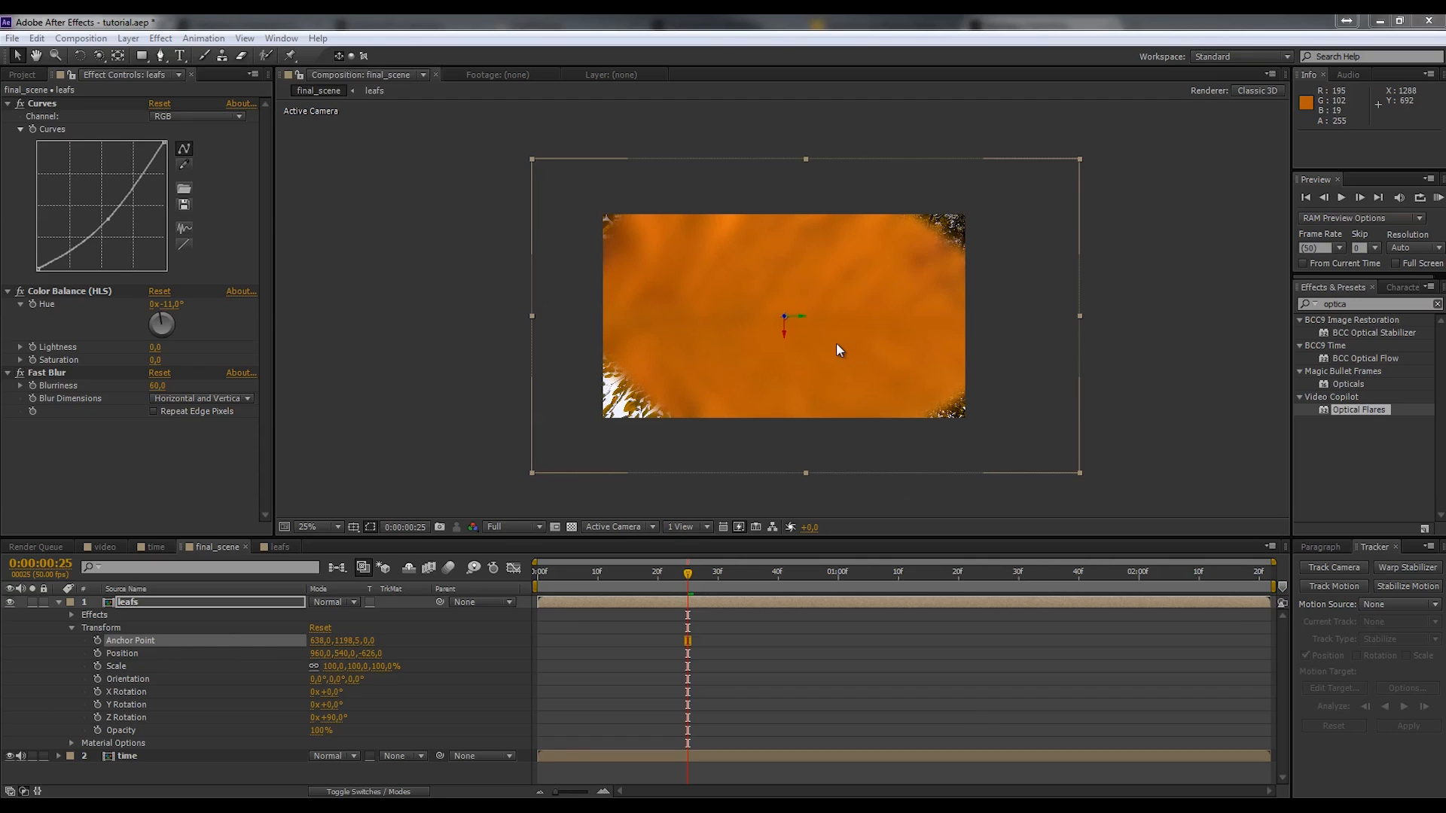
# - Set the leafs layer's anchor point to 980, 1448.5 and move the leaf back over the frame at position 696.8, 892
pyautogui.moveTo(359, 644); pyautogui.dragTo(529, 646)
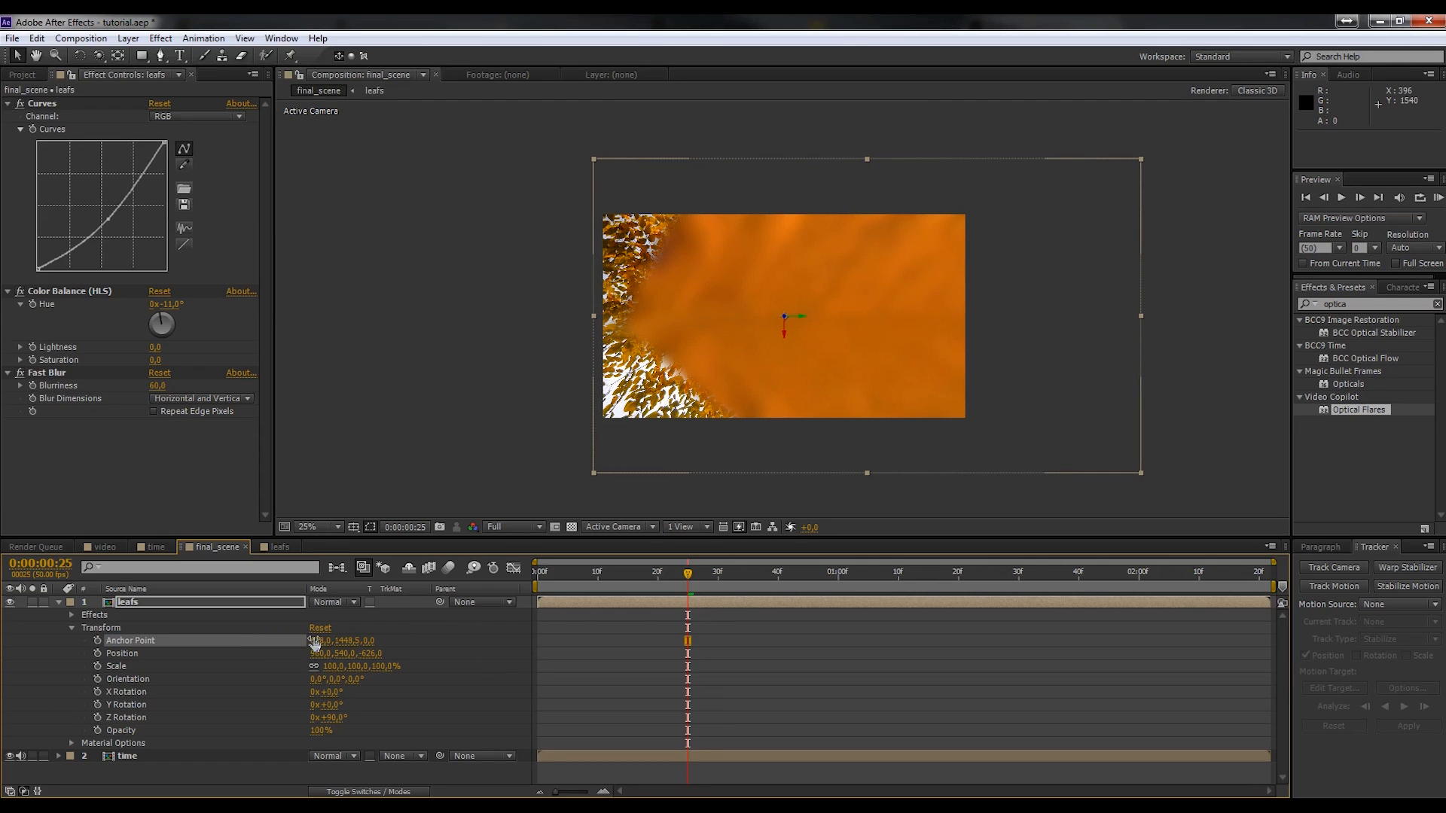
pyautogui.moveTo(320, 641); pyautogui.dragTo(544, 553)
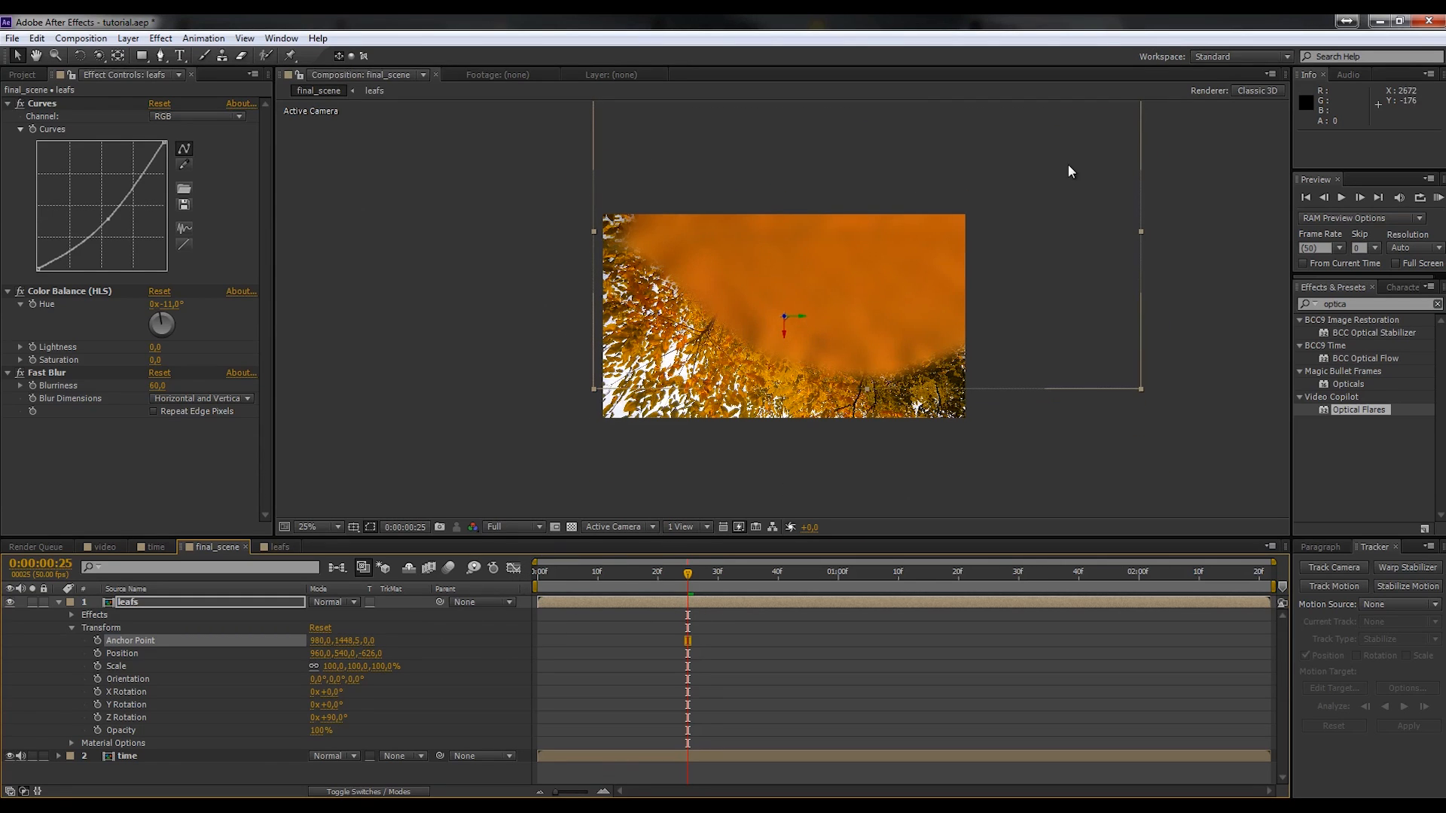
pyautogui.moveTo(895, 260); pyautogui.dragTo(861, 327)
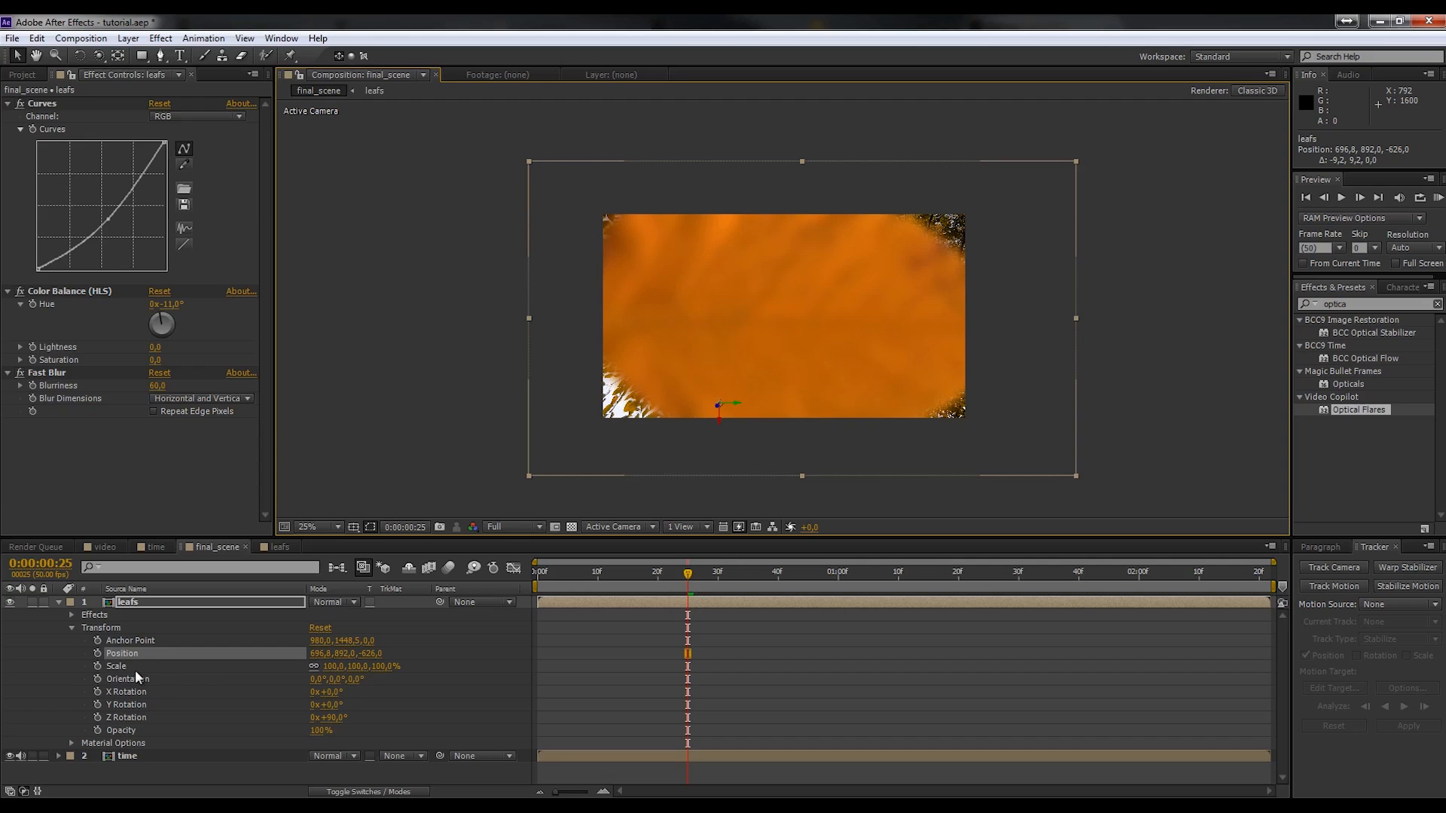
# - Start keyframing the leafs layer's Position, Scale and X, Y and Z Rotation at 0:00:00:25, leaving Orientation unanimated
pyautogui.click(97, 653)
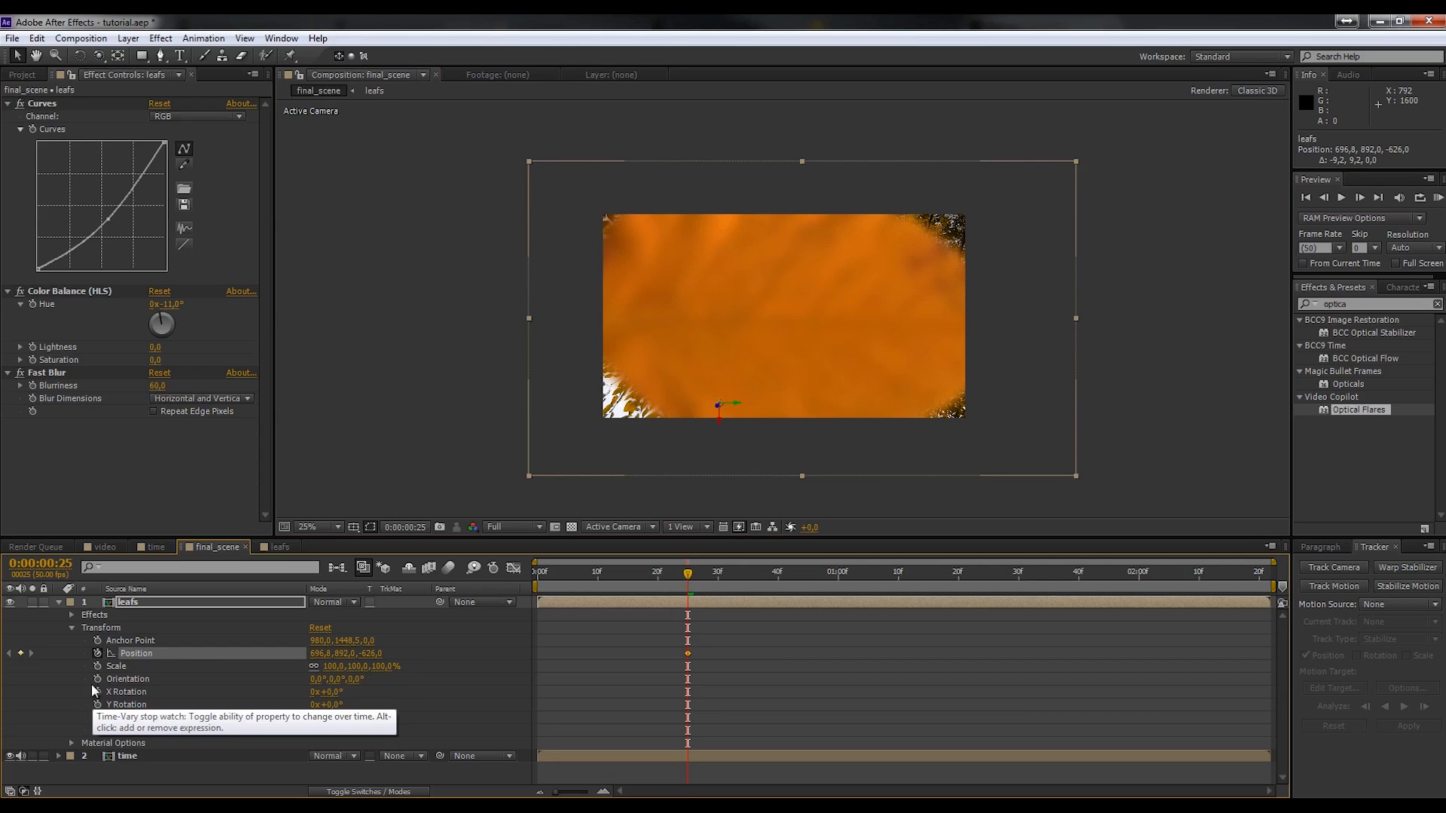
pyautogui.click(97, 678)
pyautogui.click(97, 691)
pyautogui.click(97, 704)
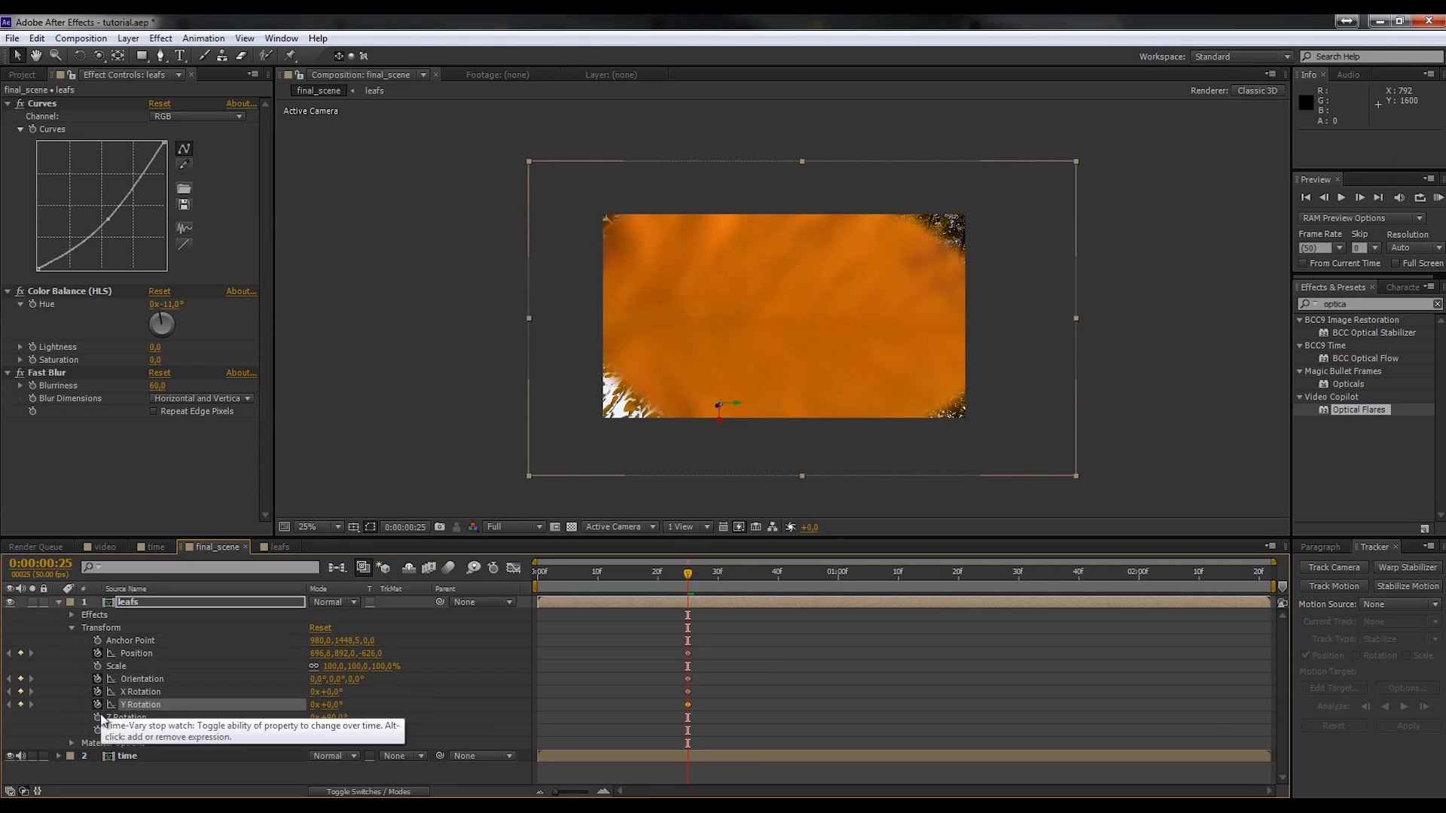
pyautogui.click(97, 717)
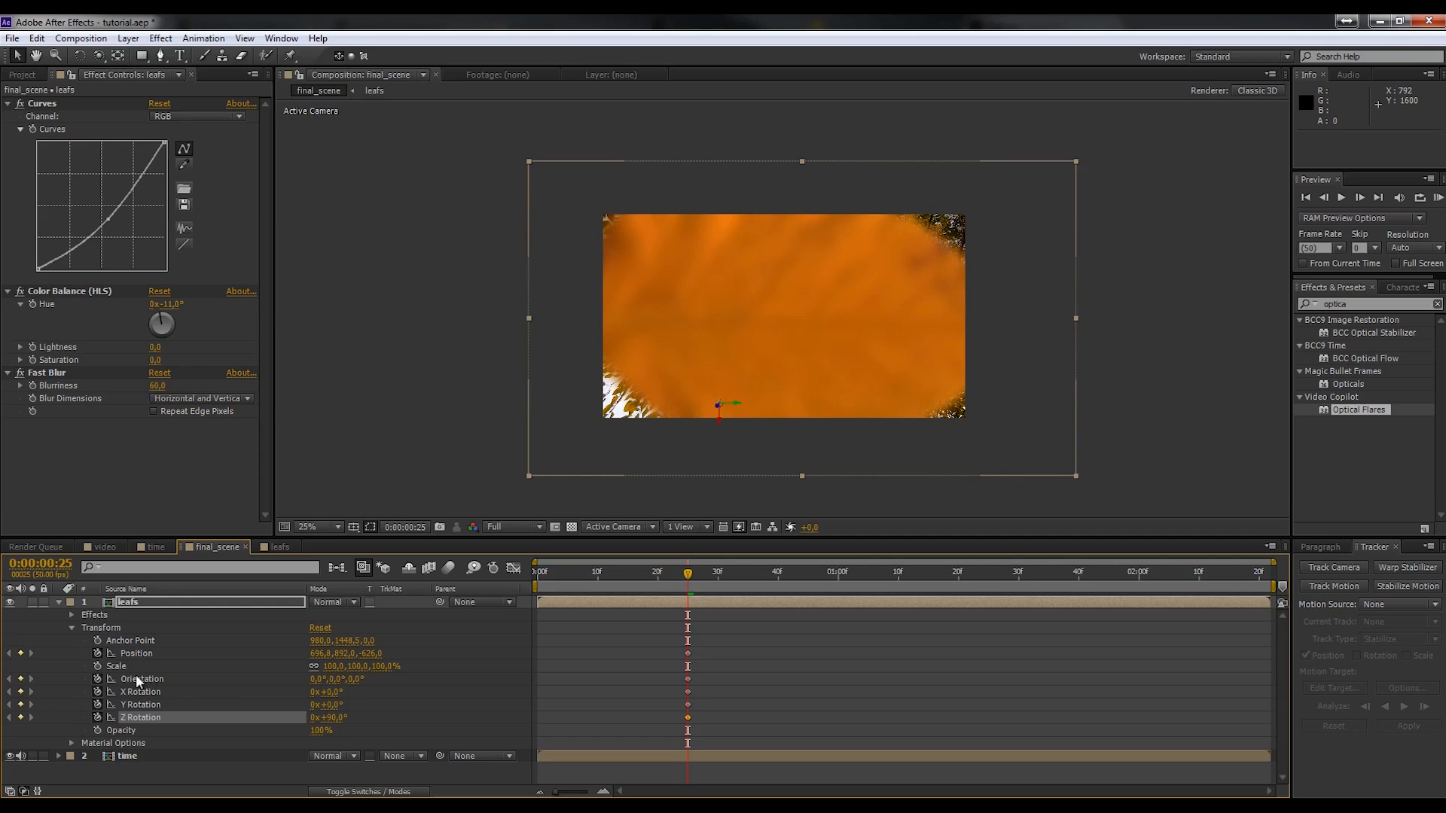
pyautogui.click(96, 679)
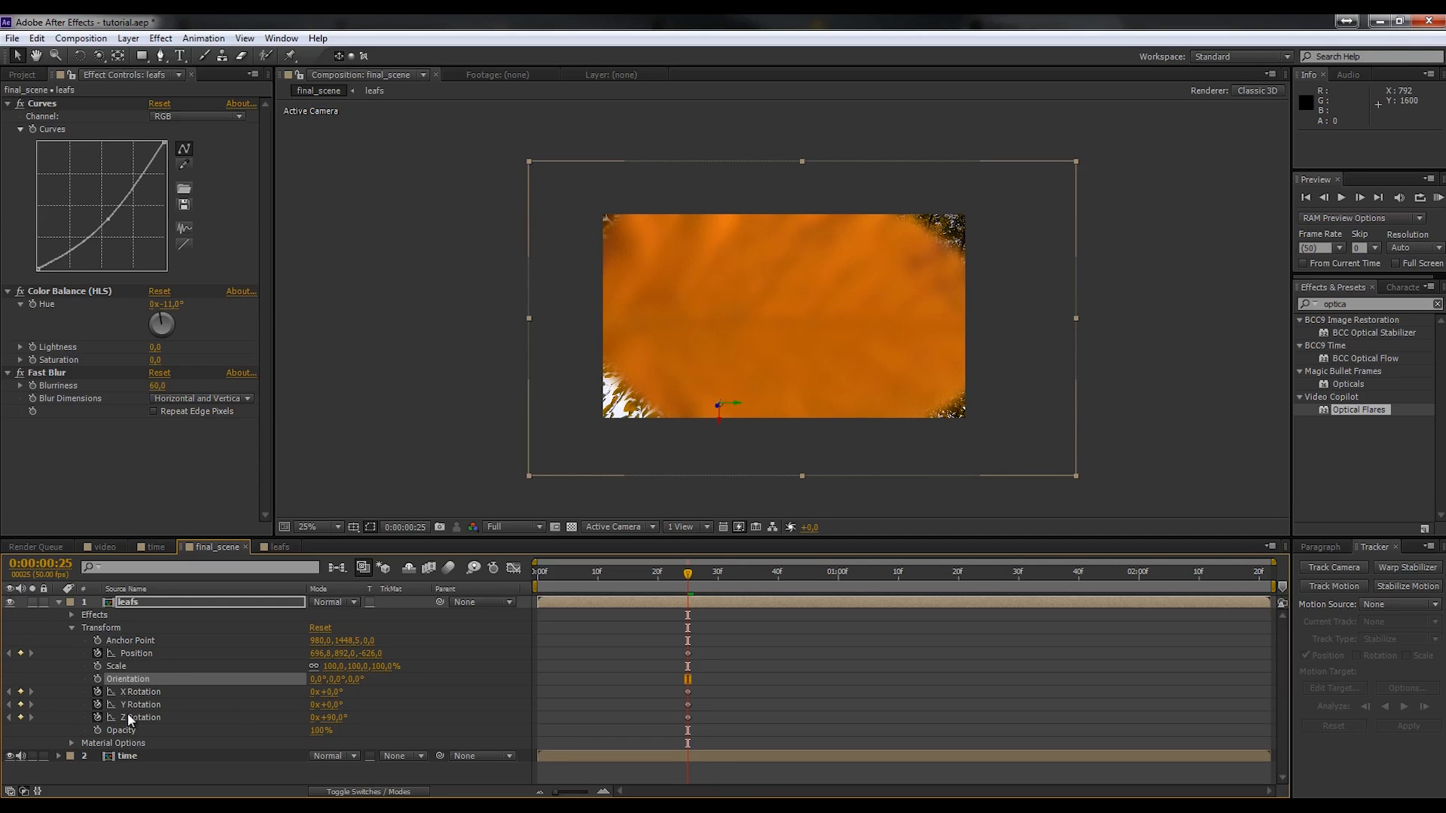
pyautogui.click(97, 666)
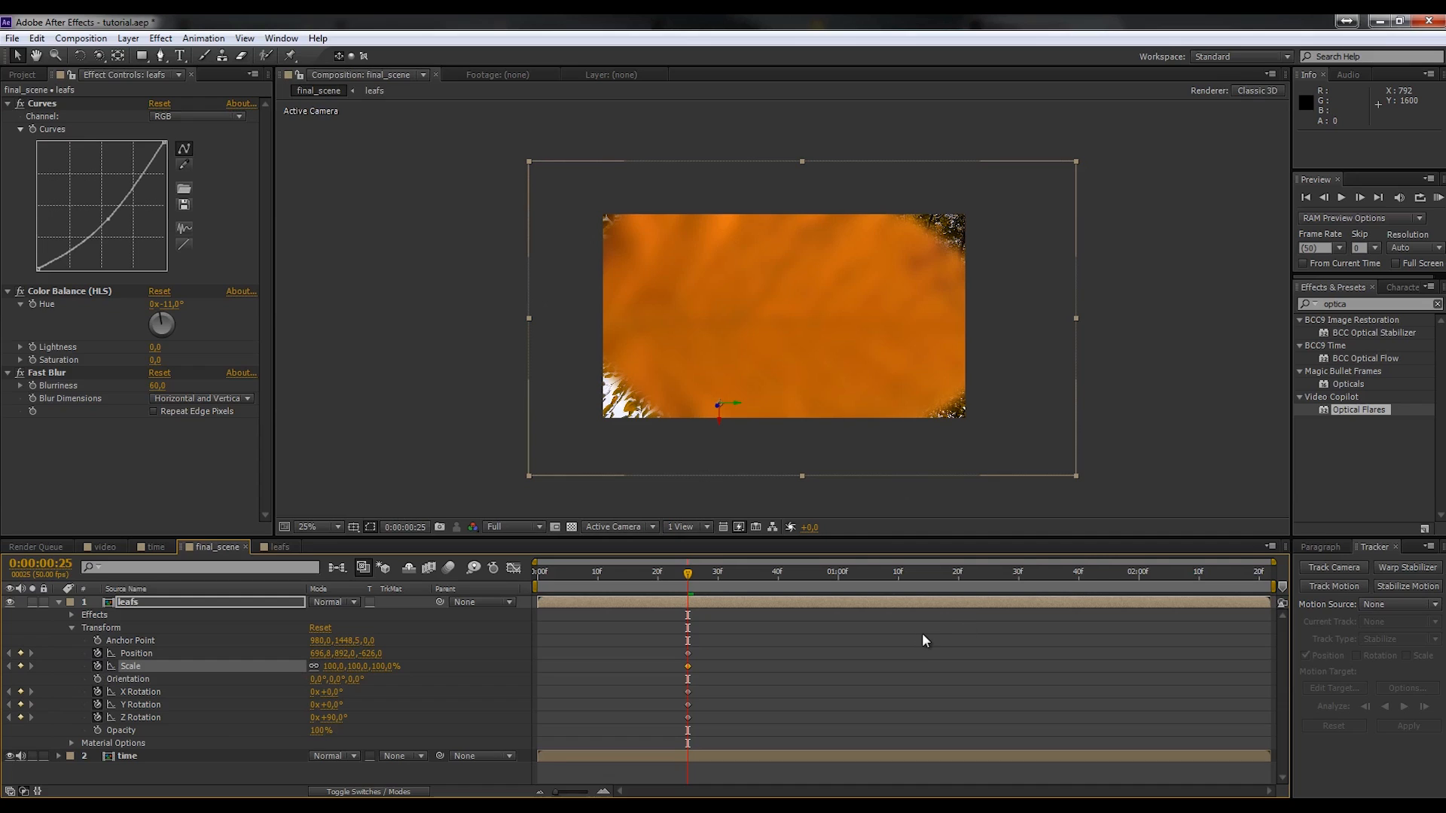
# - At 0:00:02:21, set the leafs layer's Z position to 30000 and move it above the frame to about 4714.8, -7536
pyautogui.moveTo(686, 578); pyautogui.dragTo(1265, 578)
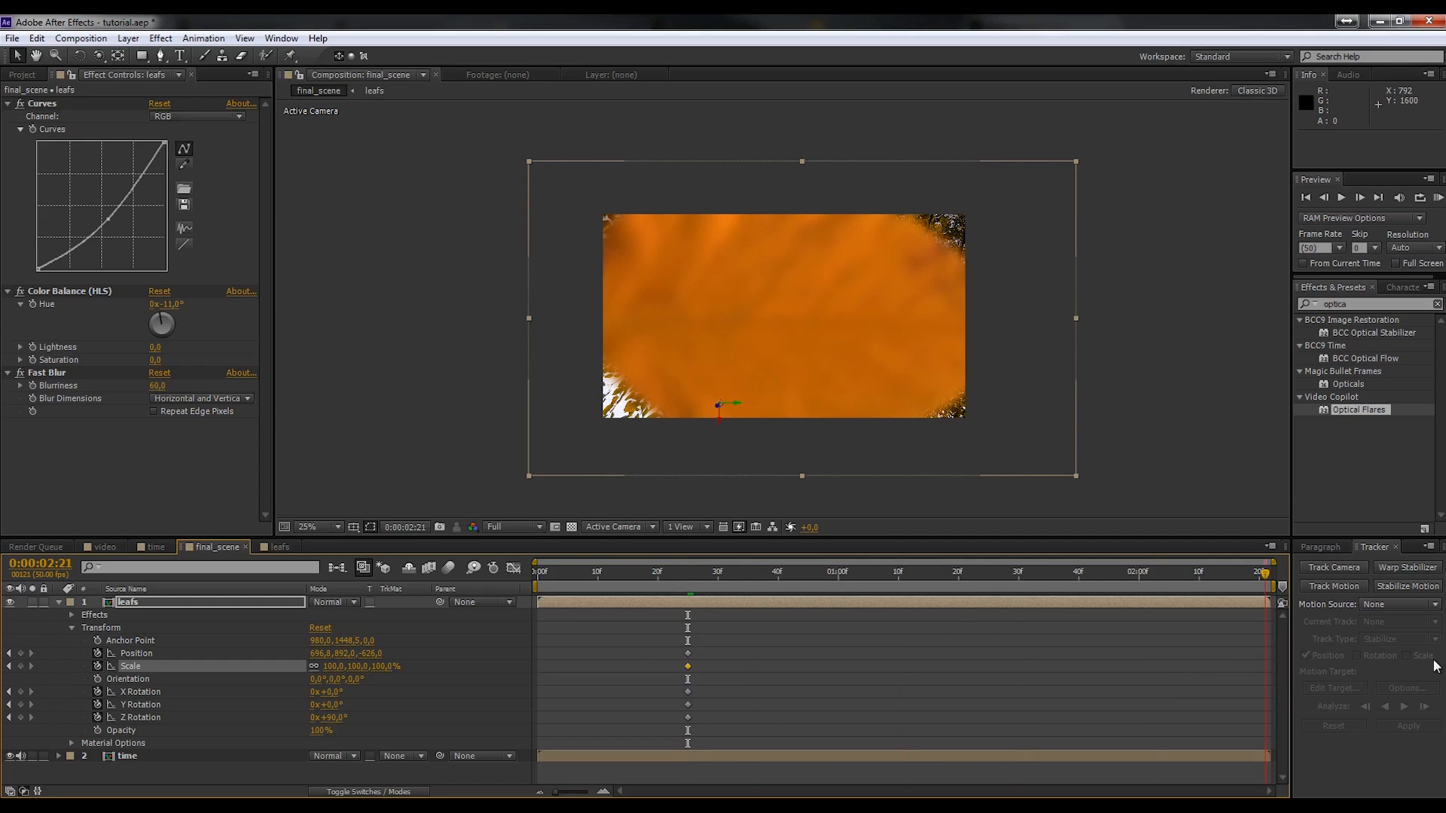
pyautogui.click(368, 653)
pyautogui.write('3000')
pyautogui.press('Return')
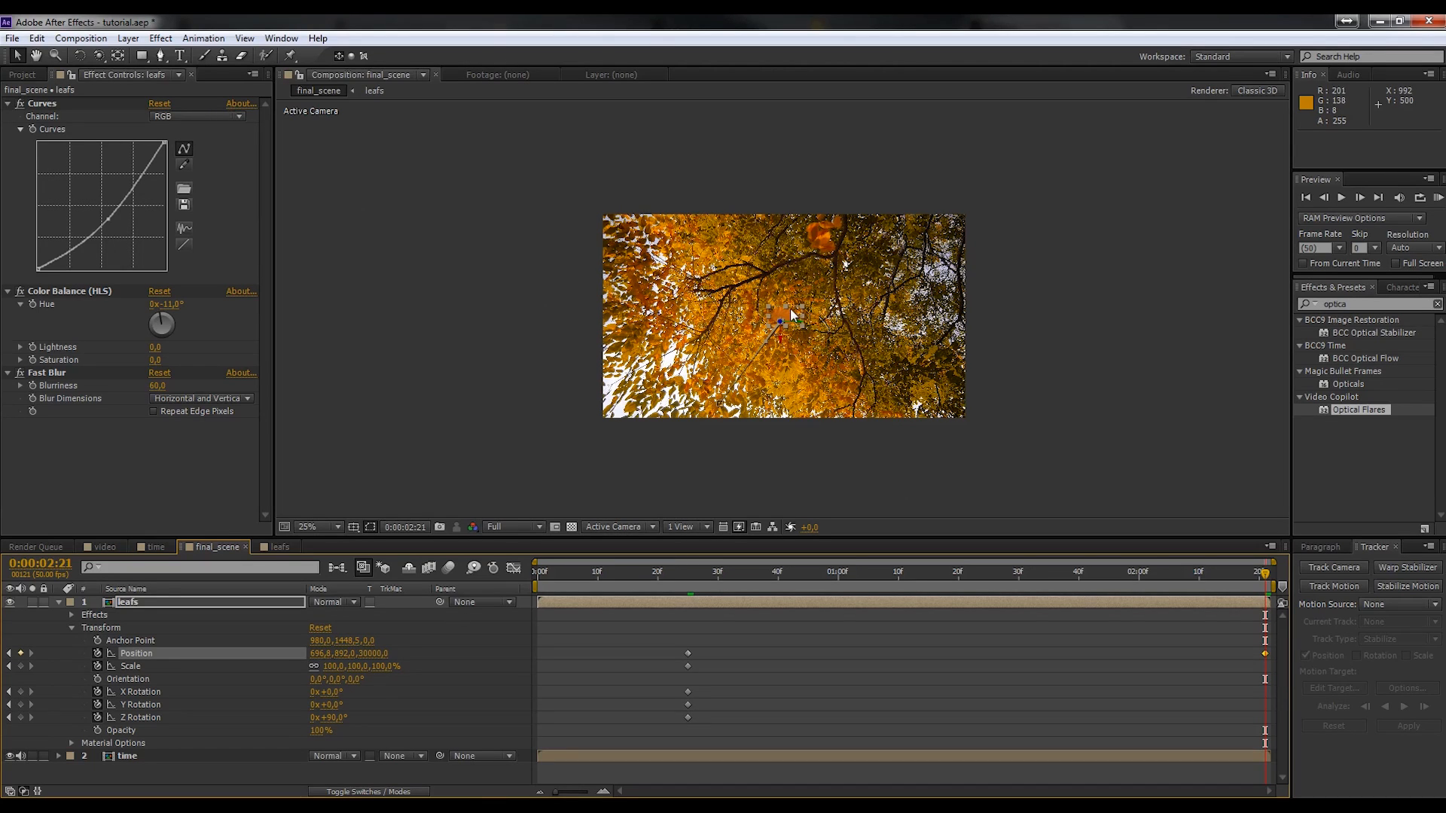
pyautogui.moveTo(784, 310); pyautogui.dragTo(847, 184)
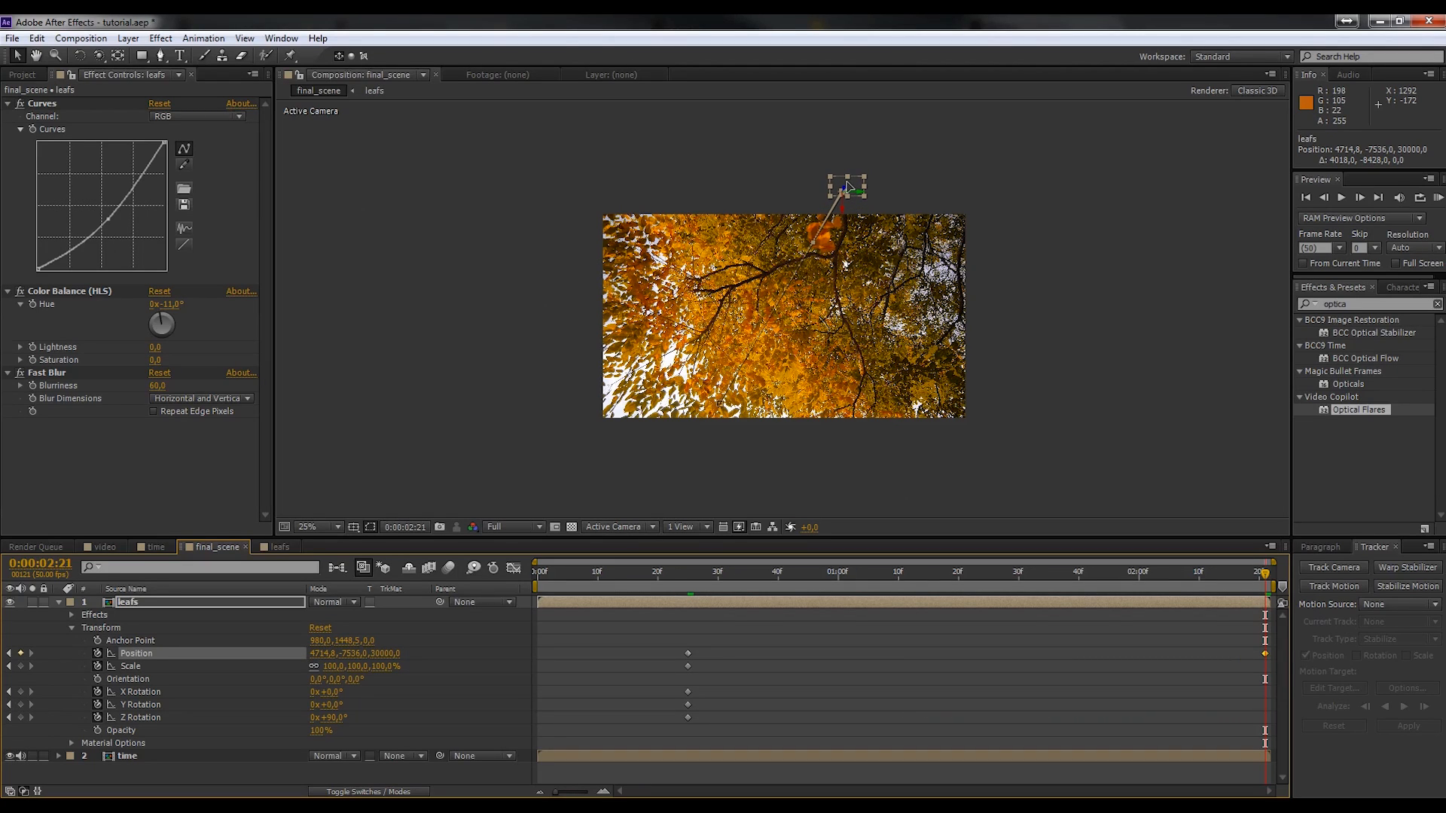
pyautogui.moveTo(1267, 572); pyautogui.dragTo(1303, 622)
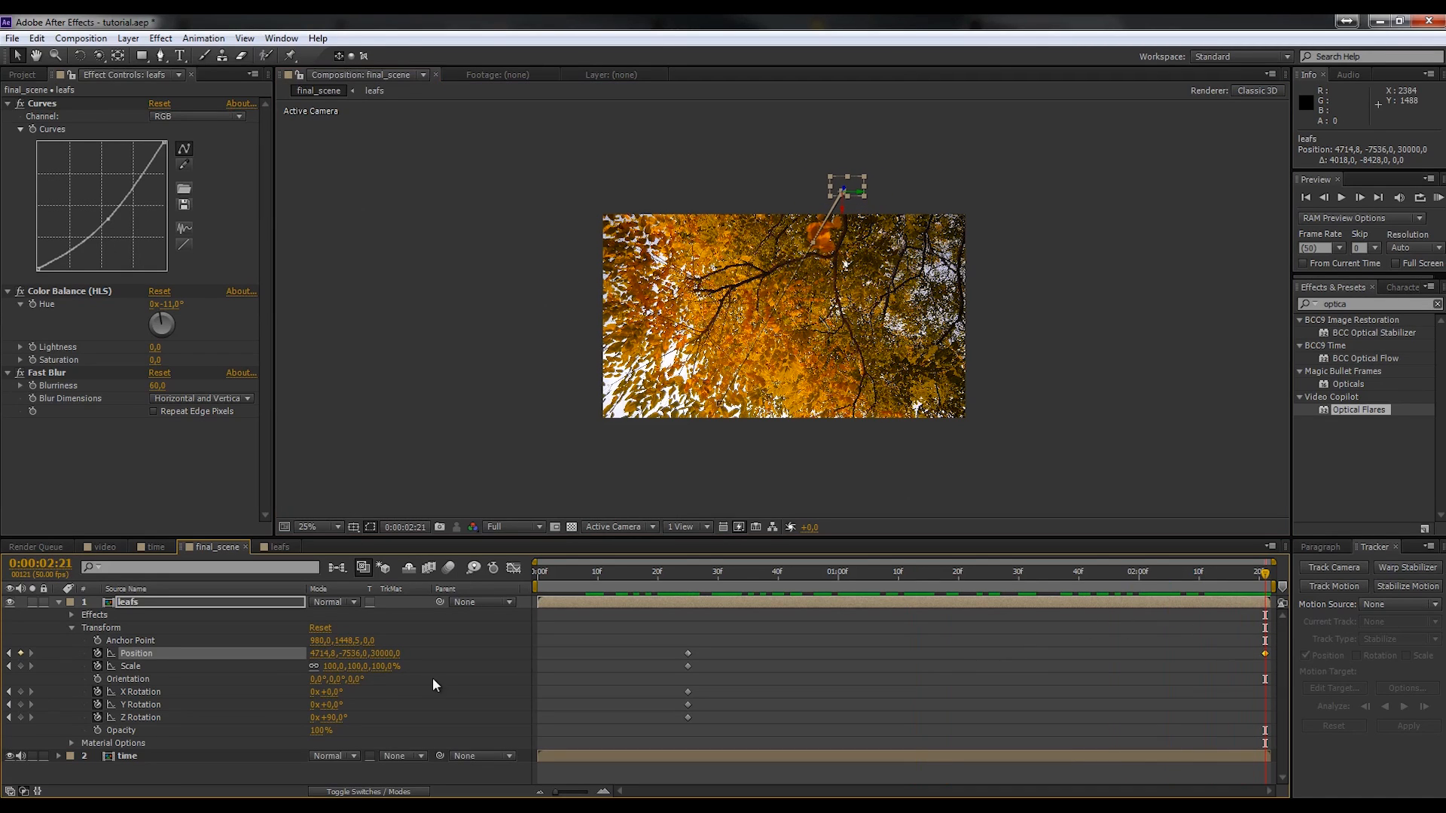
# - Set the leafs layer's X, Y and Z Rotation to 4 full revolutions each at 0:00:02:21, keeping the extra 90° on Z
pyautogui.click(311, 691)
pyautogui.write('4')
pyautogui.click(315, 702)
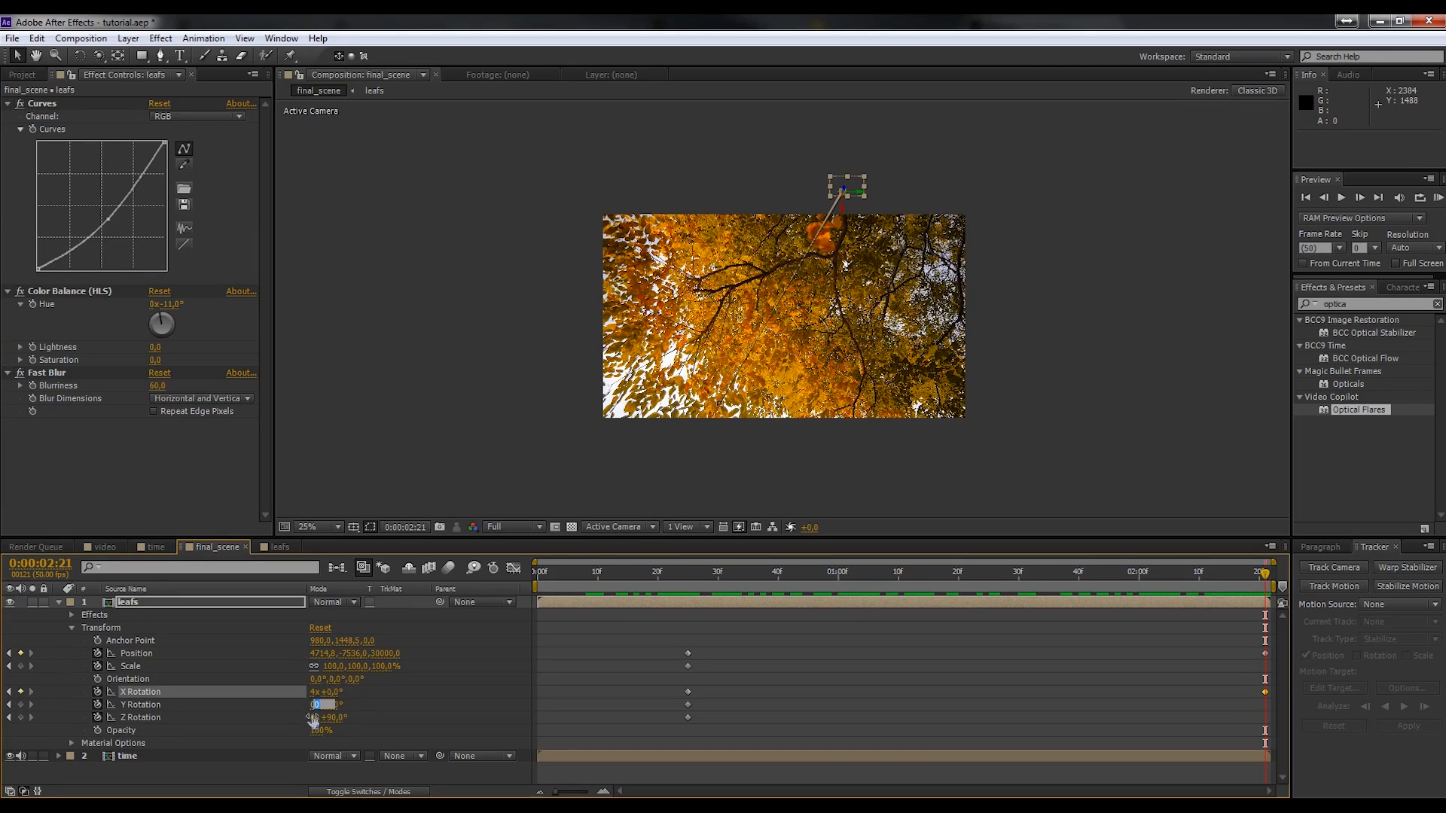
pyautogui.write('4')
pyautogui.click(314, 716)
pyautogui.write('4')
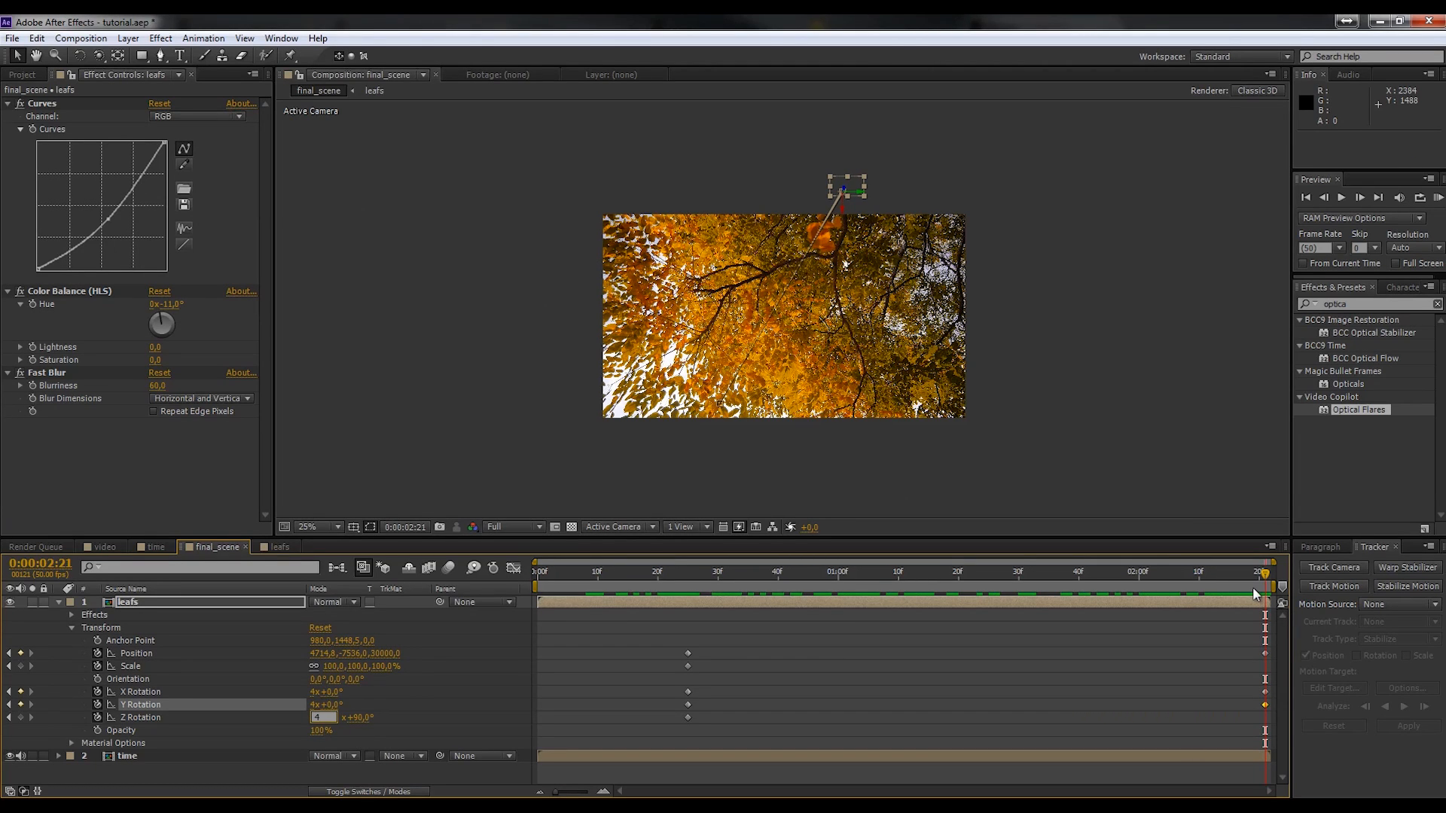
pyautogui.moveTo(1253, 586); pyautogui.dragTo(1354, 694)
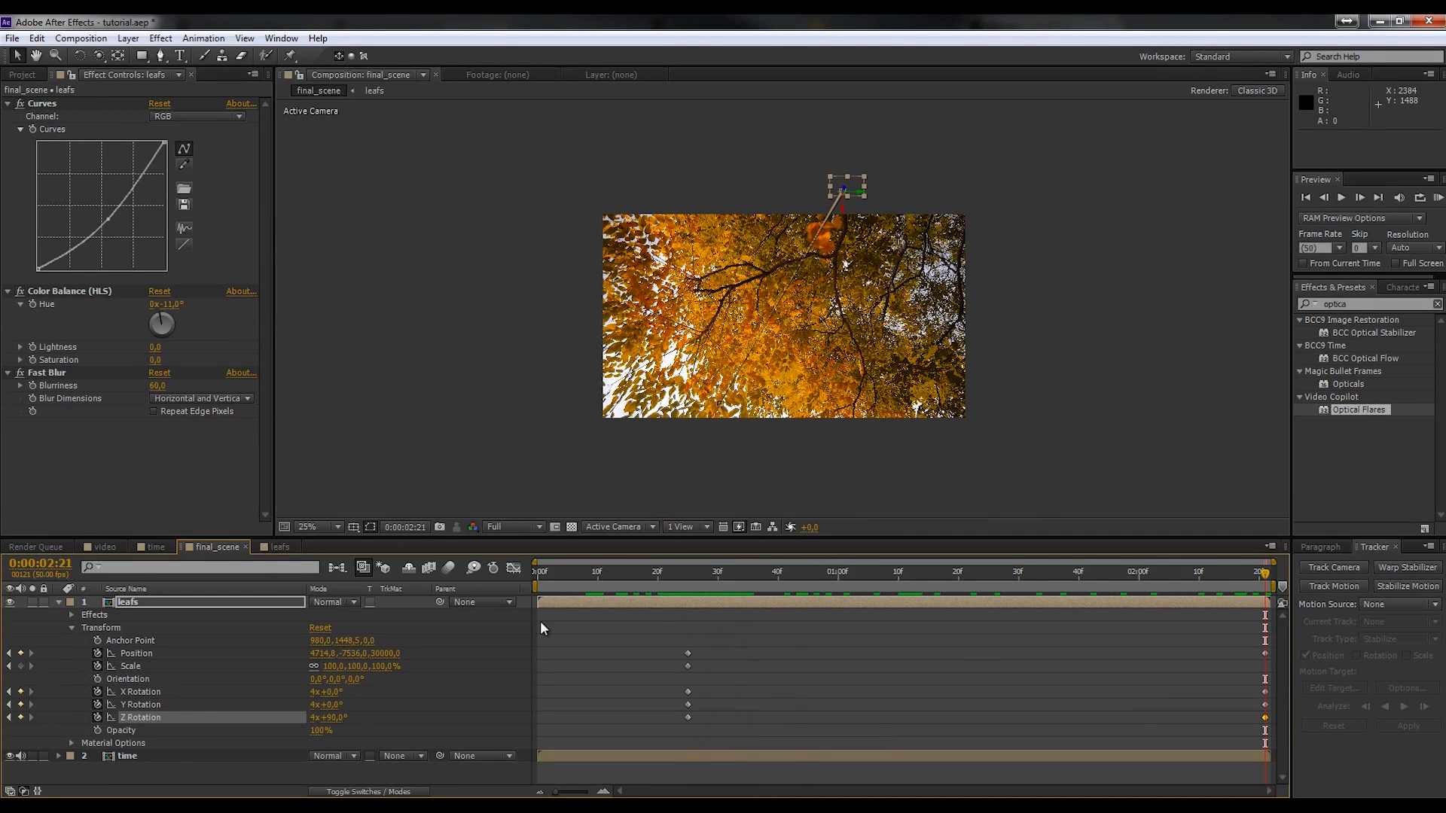
# - Reverse the leafs layer's X, Y and Z Rotation at 0:00:02:21 to -4 revolutions each, keeping the extra 90° on Z
pyautogui.click(314, 692)
pyautogui.click(312, 704)
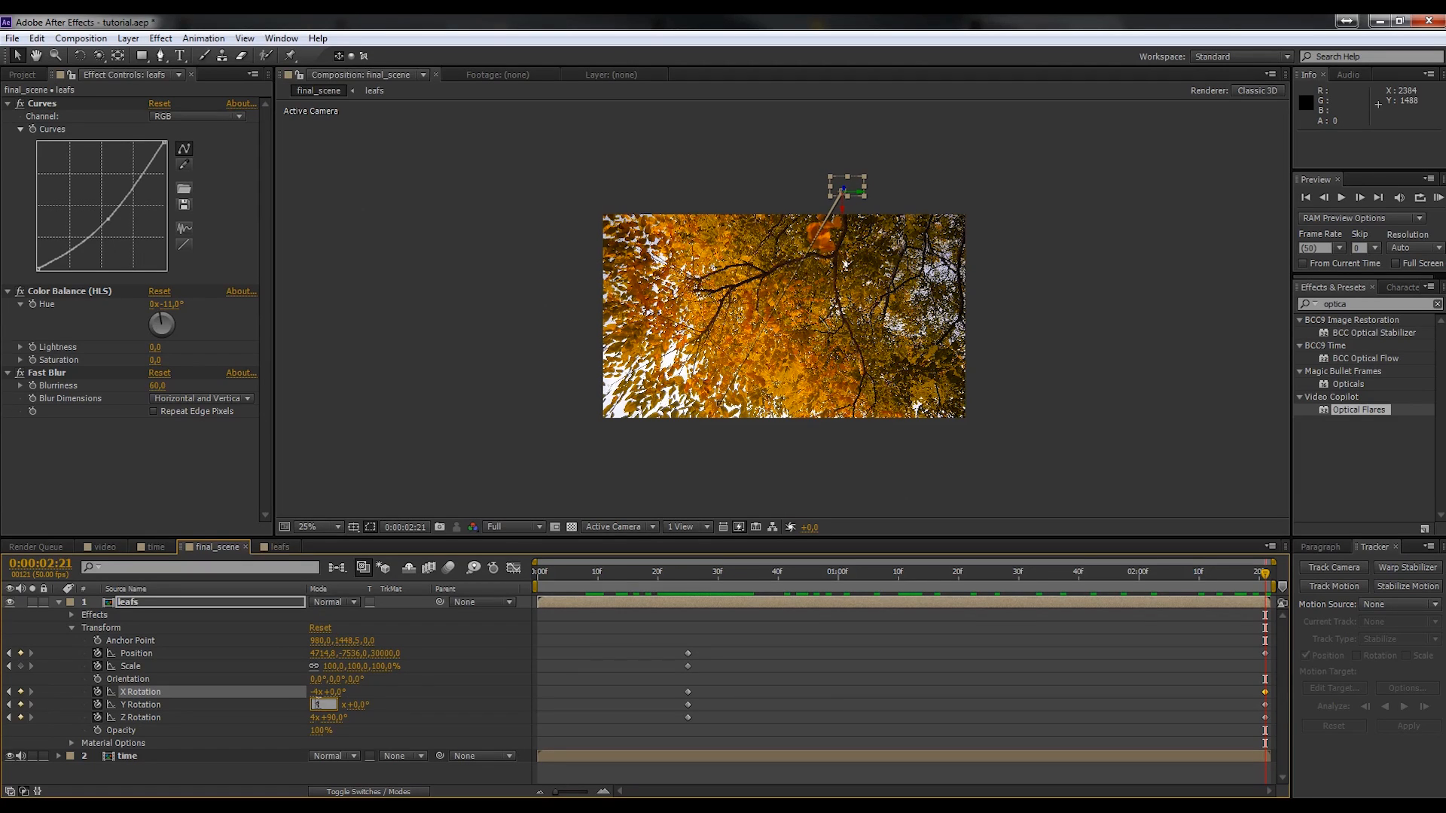
pyautogui.click(312, 717)
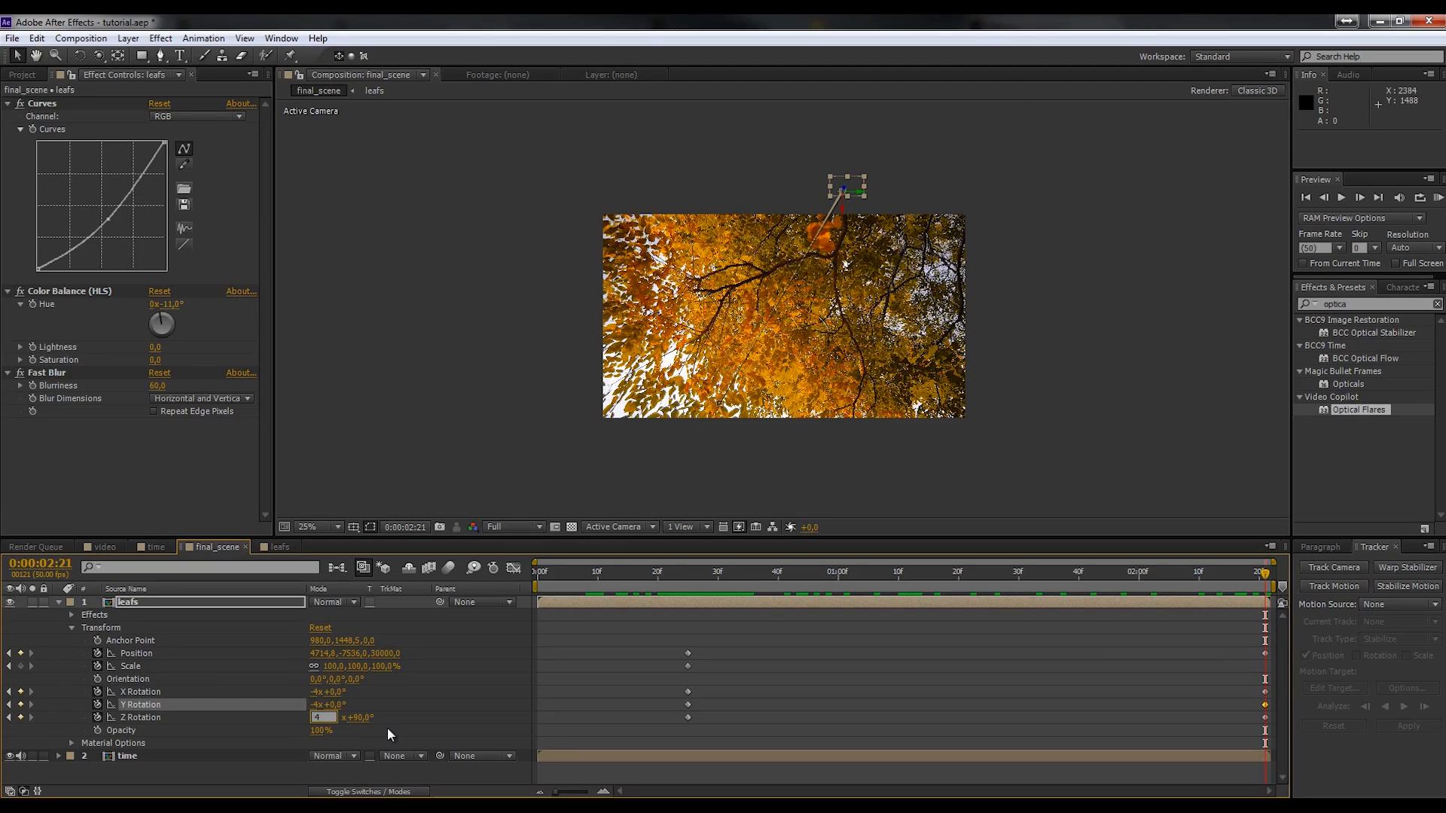
pyautogui.write('-4')
pyautogui.press('Return')
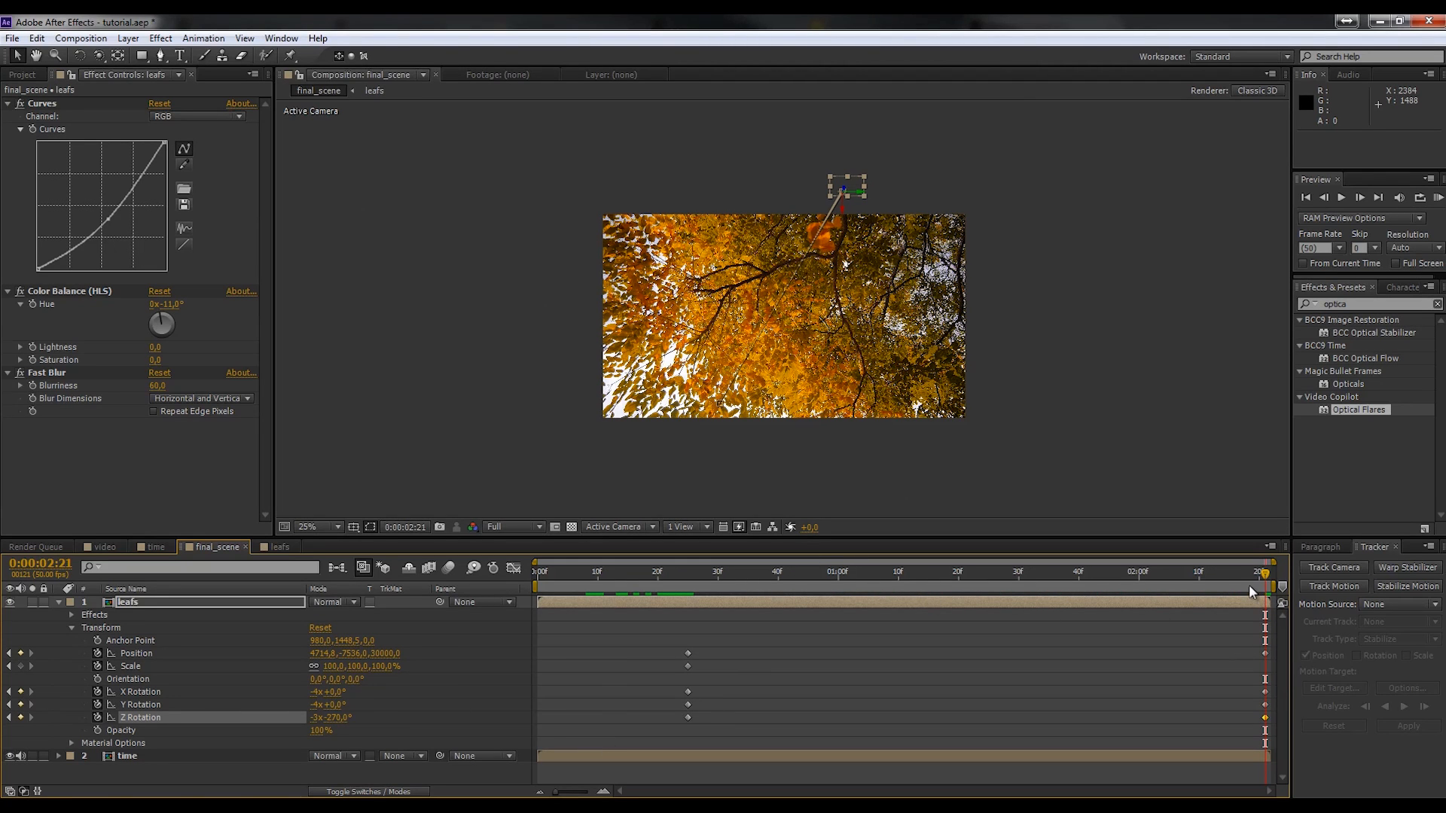
# - Bend the leafs layer's path by moving it to about 2361, -770 at 0:00:01:20, 72, 12 at 0:00:00:46 and 6307, -1117 at 0:00:01:47
pyautogui.moveTo(1248, 585); pyautogui.dragTo(955, 719)
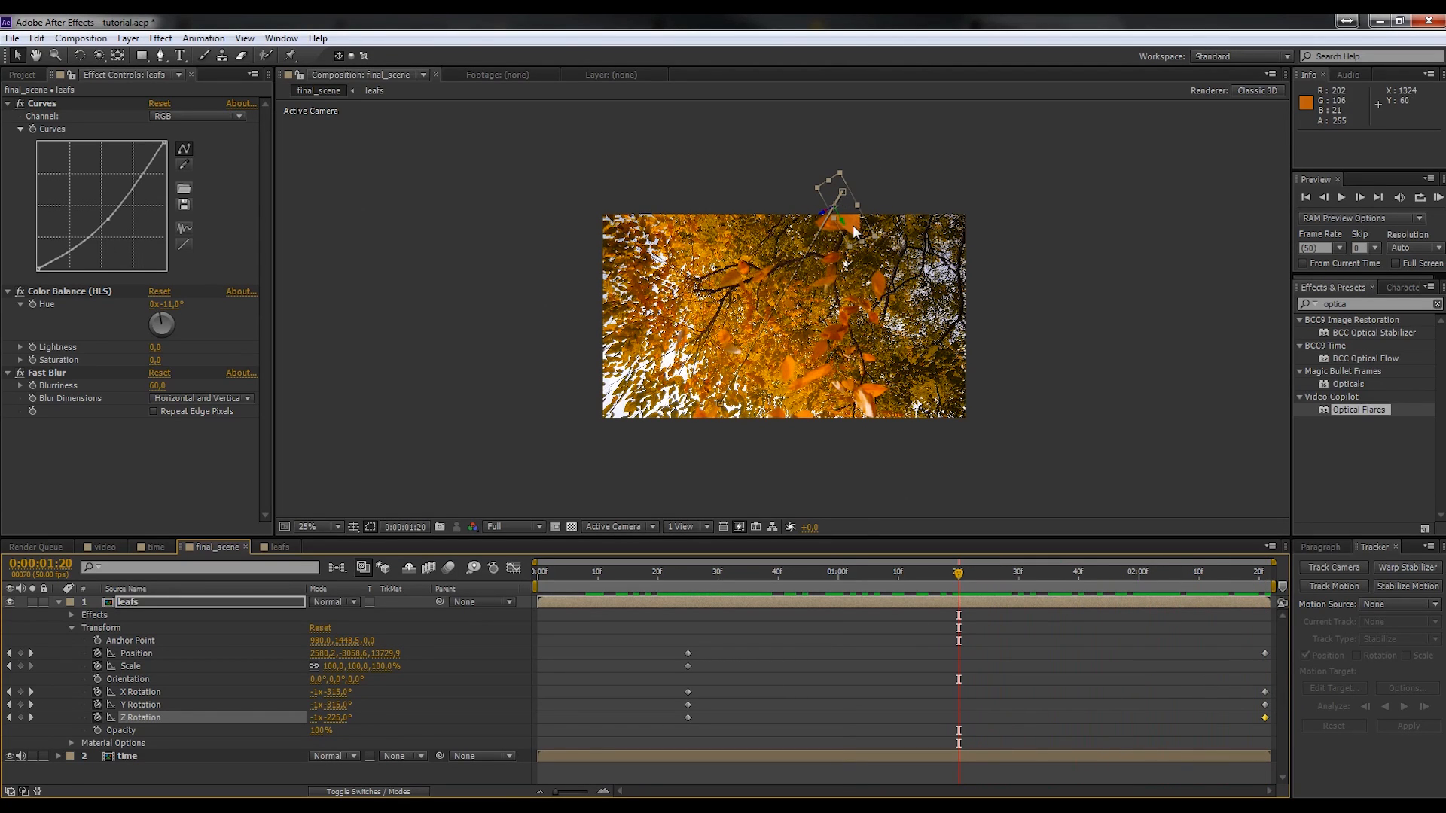
pyautogui.moveTo(855, 231); pyautogui.dragTo(811, 333)
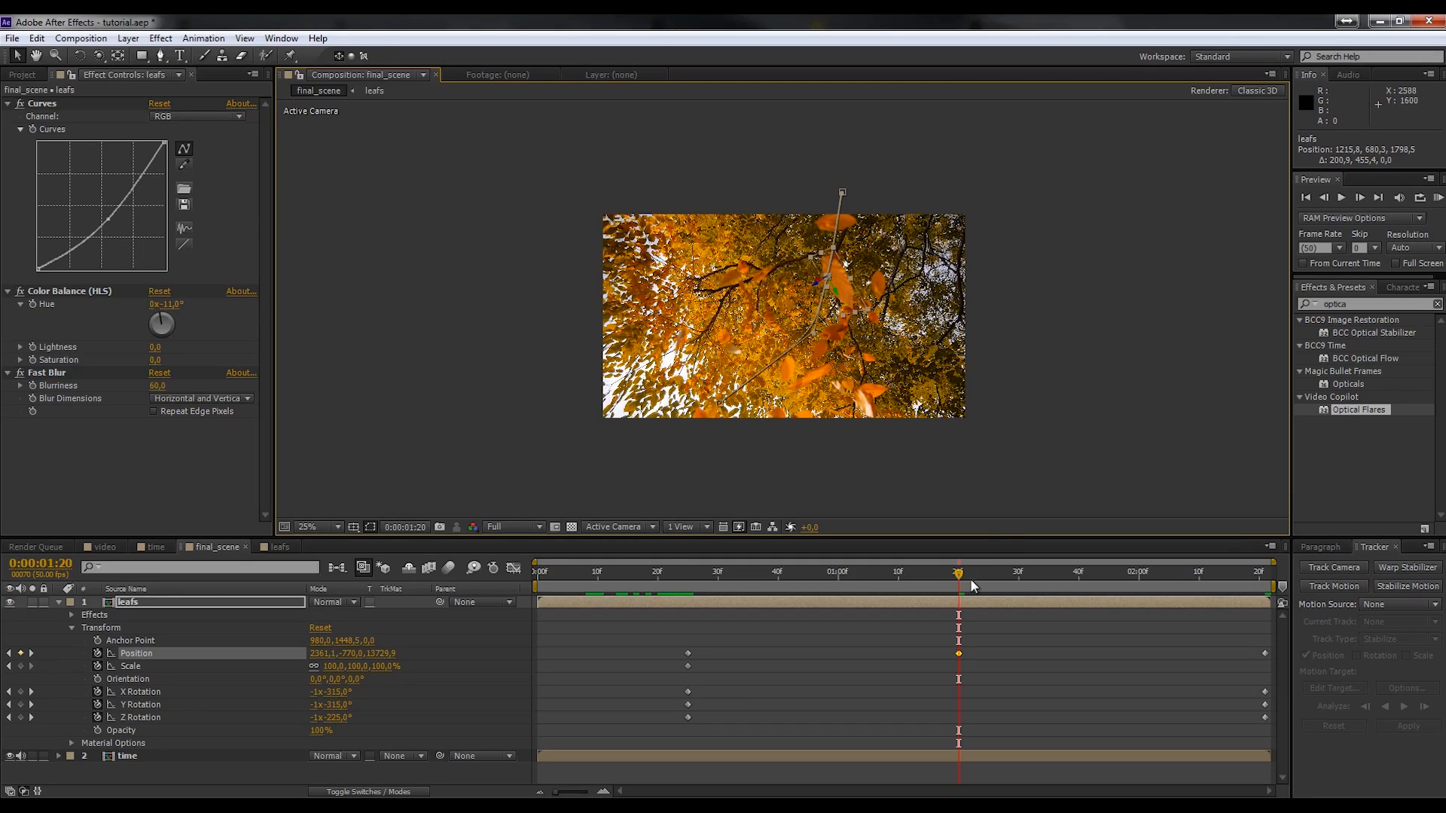
pyautogui.moveTo(952, 575); pyautogui.dragTo(783, 603)
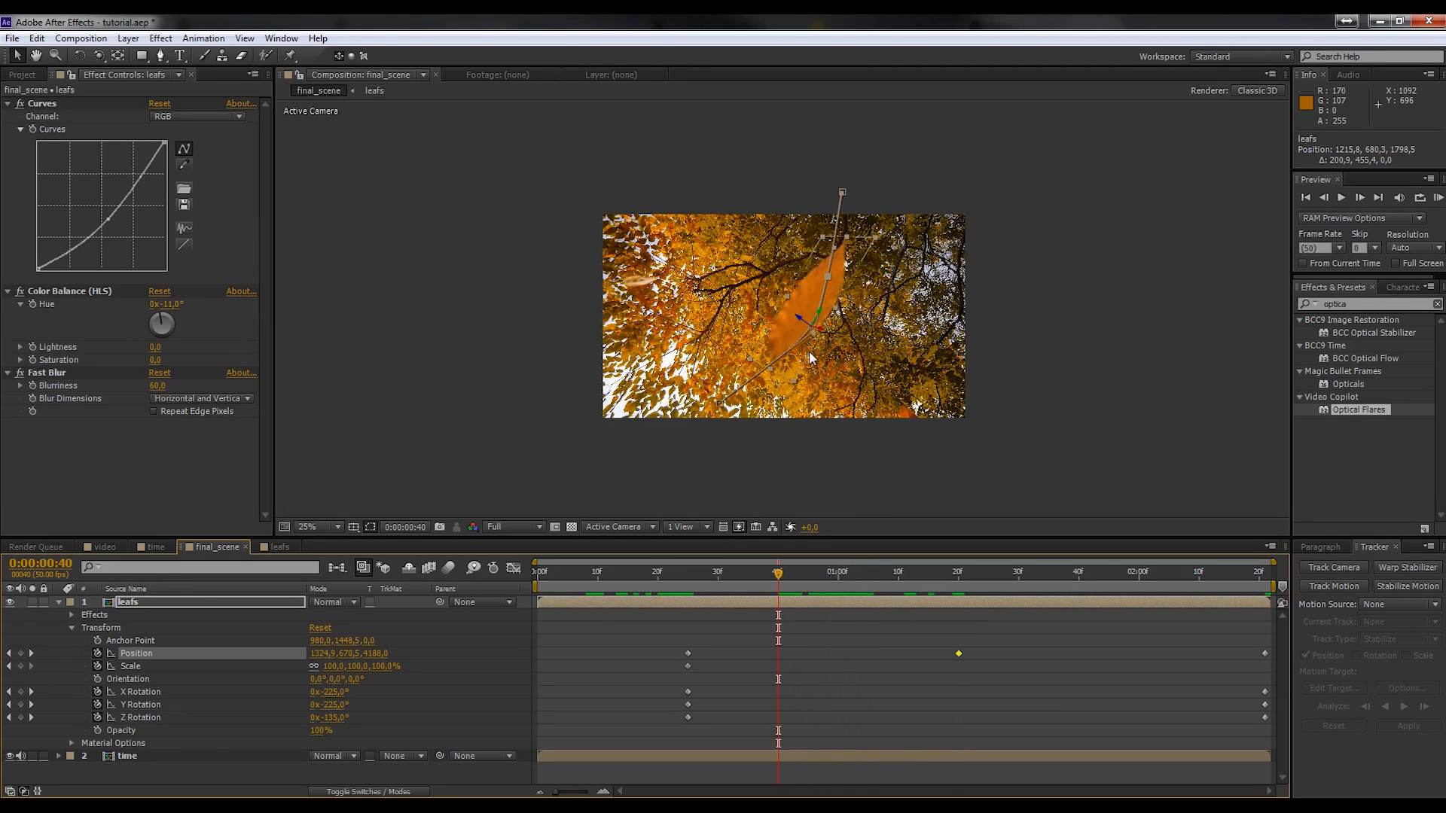
pyautogui.click(815, 576)
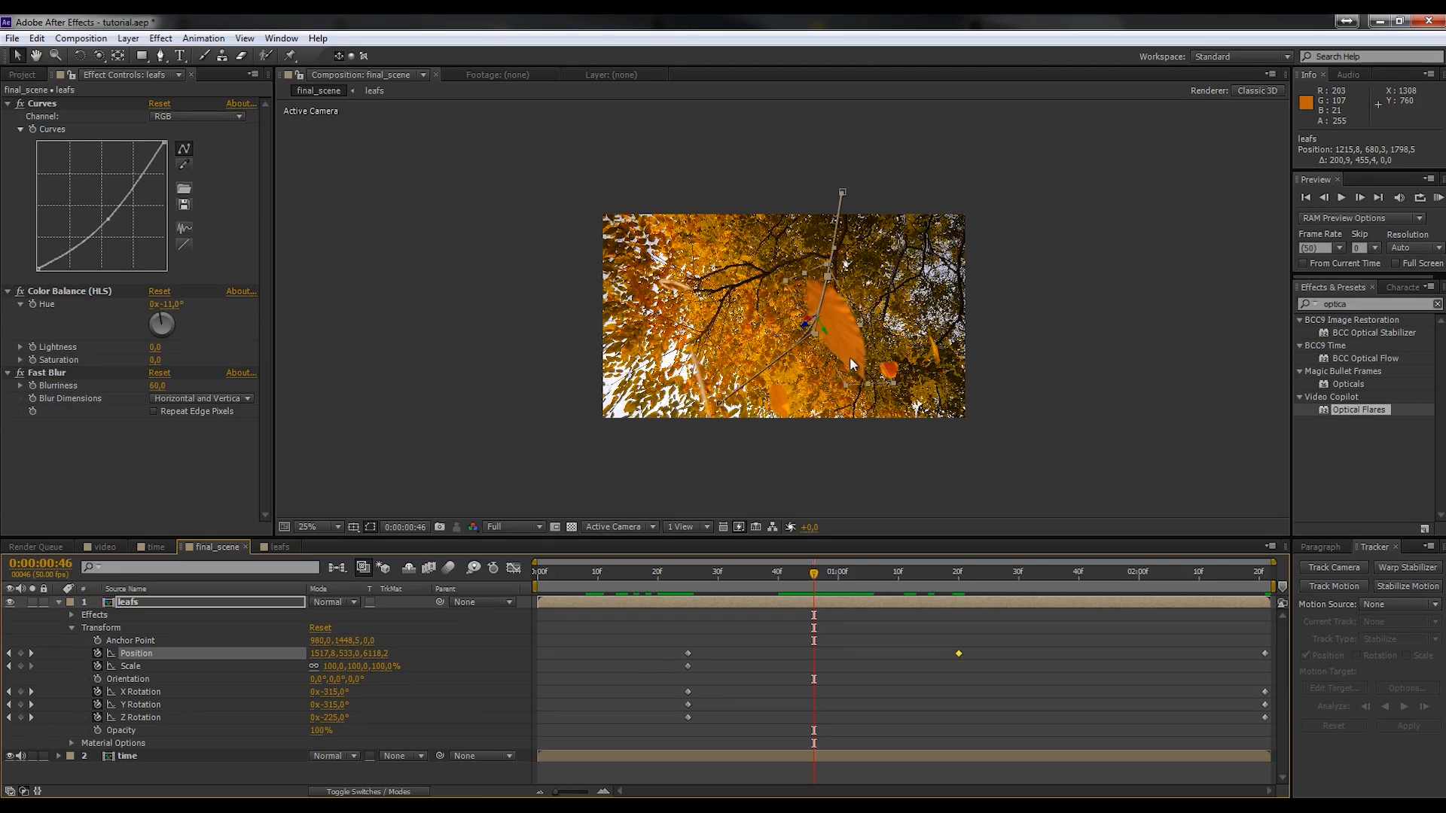
pyautogui.moveTo(813, 334); pyautogui.dragTo(760, 324)
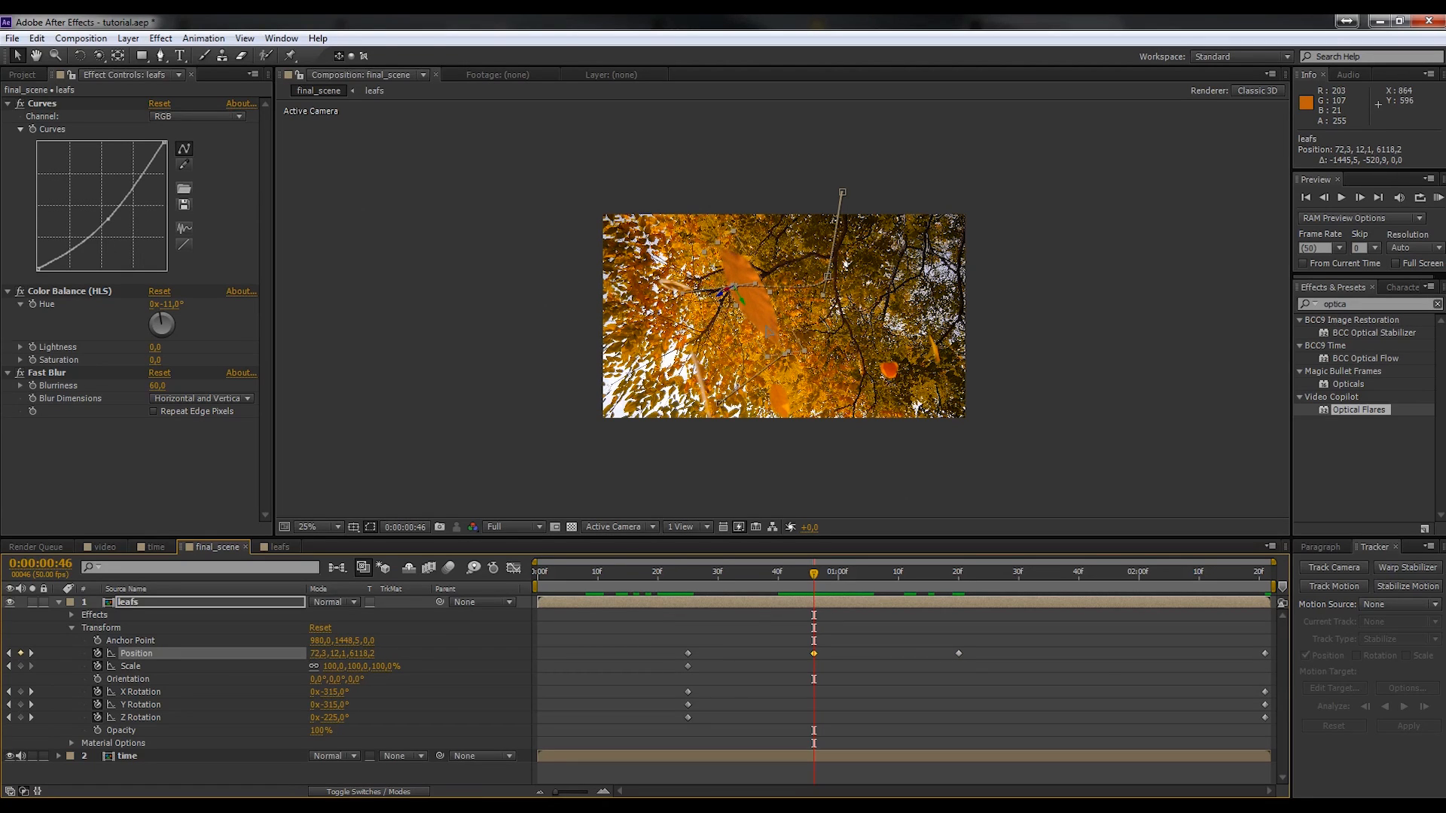
pyautogui.moveTo(897, 578); pyautogui.dragTo(1120, 580)
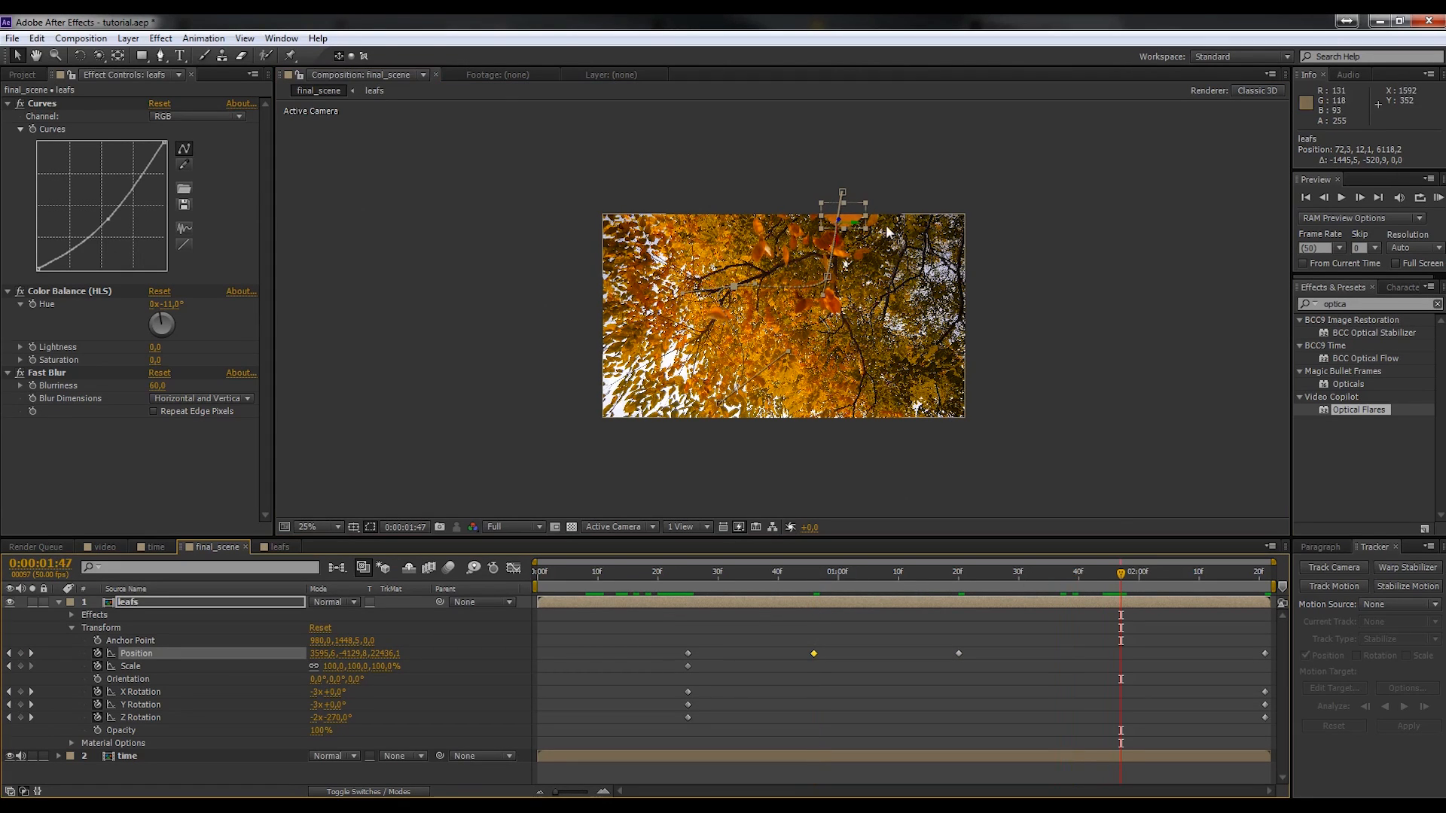
pyautogui.moveTo(853, 211); pyautogui.dragTo(892, 282)
# - At 0:00:02:21, set the leafs layer's X Rotation to -3x+0°, Y Rotation to -2x+0° and Z Rotation to -3x-90°
pyautogui.moveTo(1057, 586); pyautogui.dragTo(1306, 576)
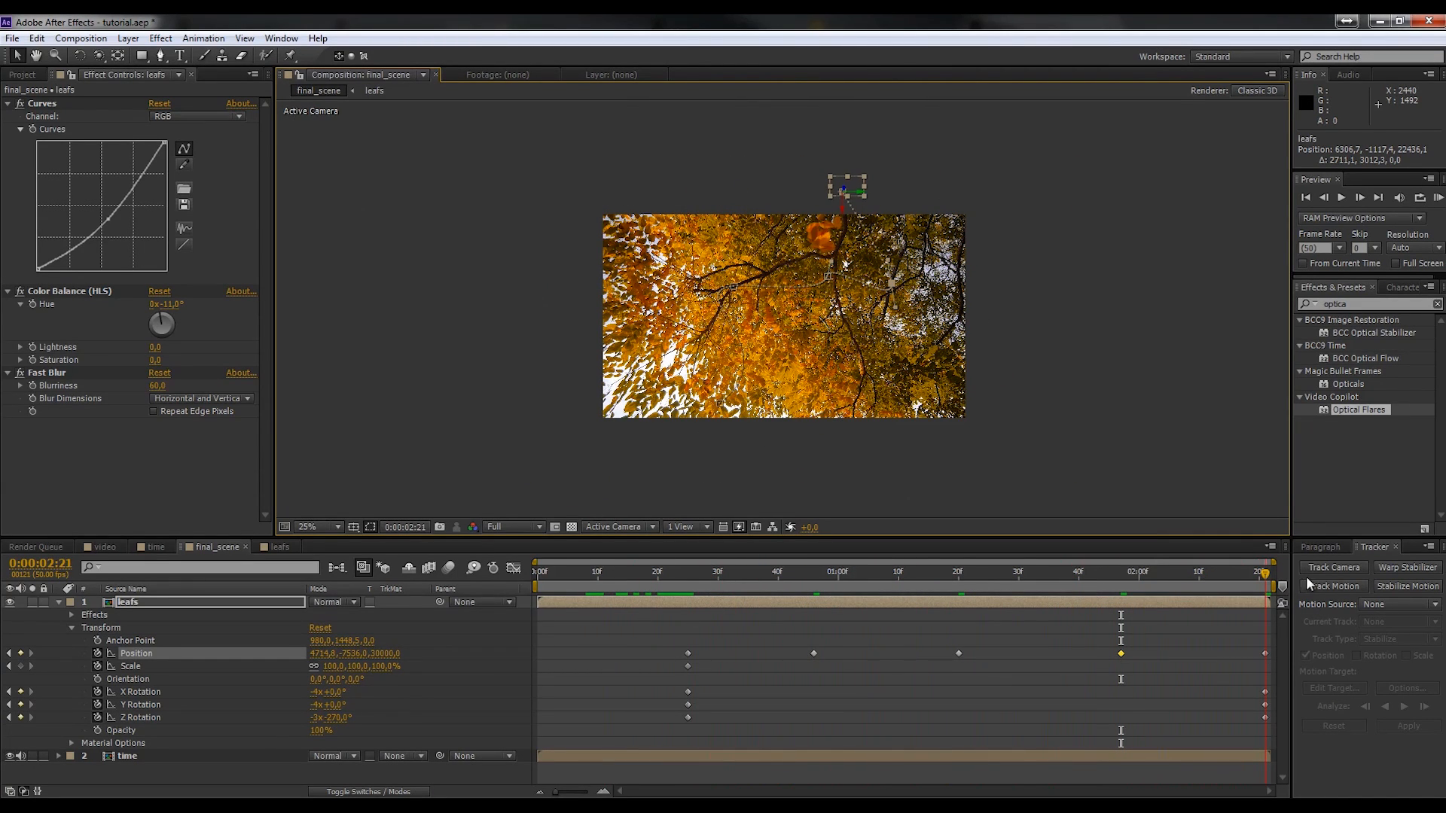
pyautogui.click(316, 692)
pyautogui.write('-')
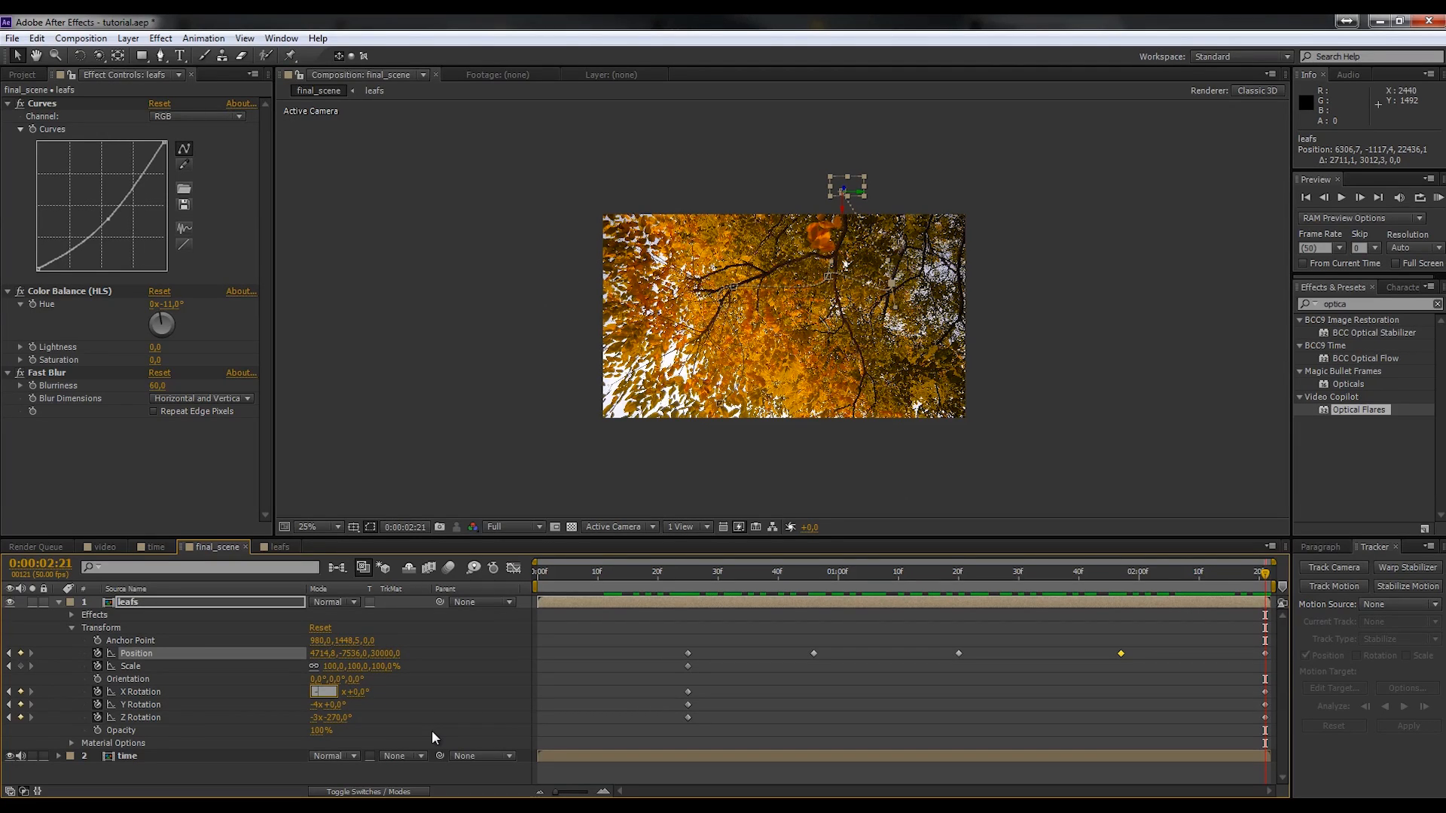
pyautogui.write('3')
pyautogui.press('Tab')
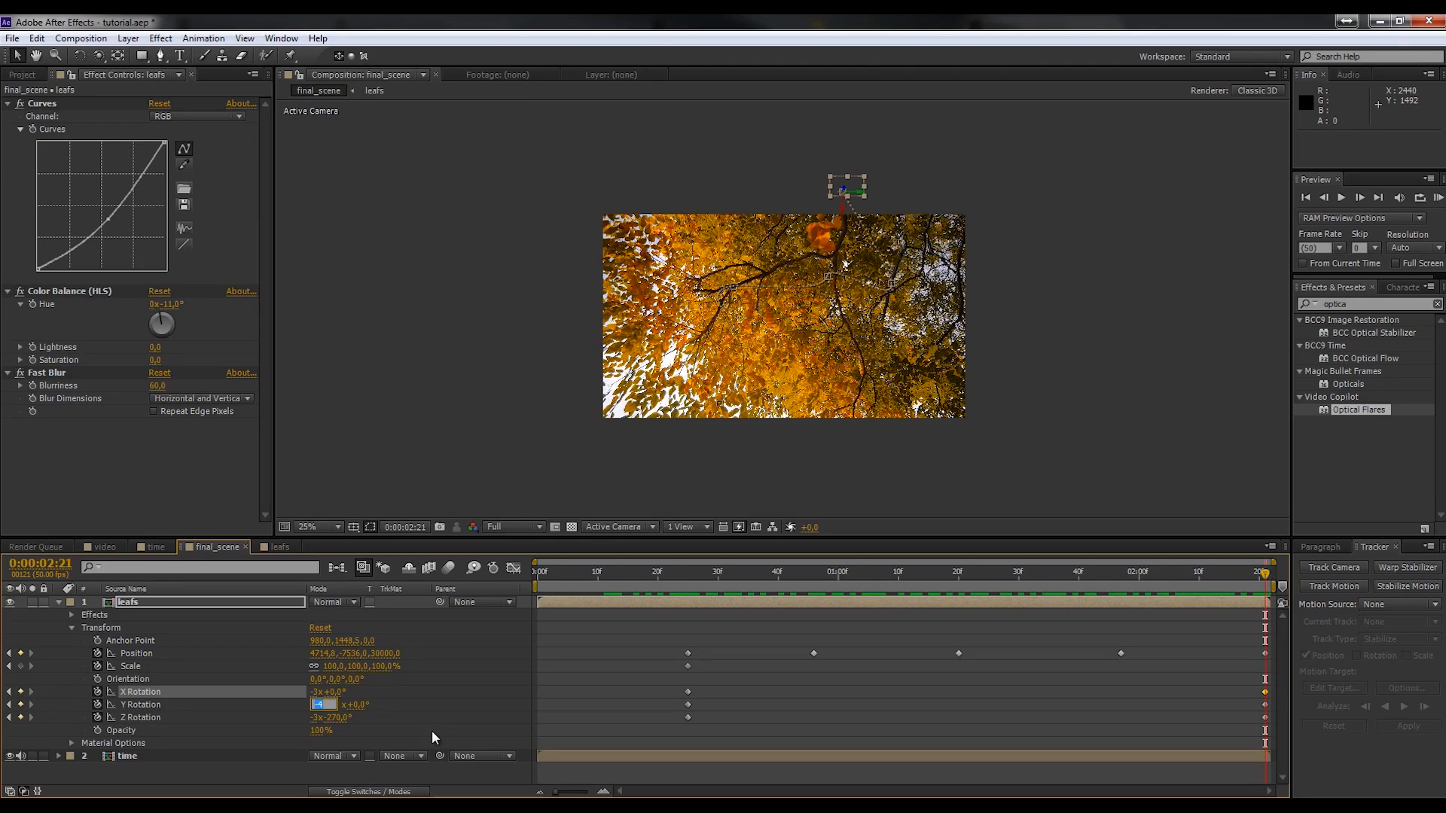
pyautogui.write('-')
pyautogui.press('Tab')
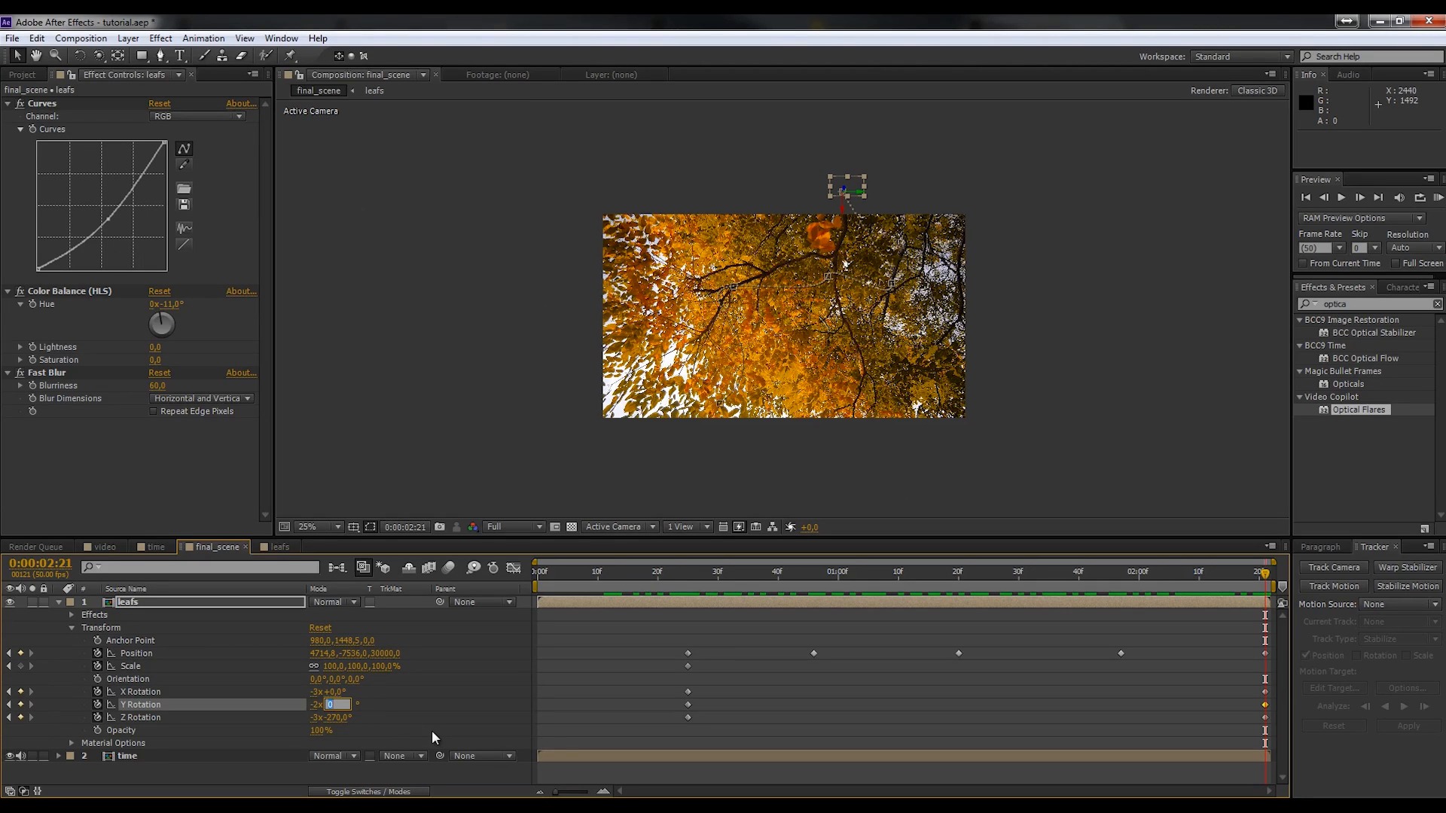
pyautogui.click(317, 718)
pyautogui.press('Return')
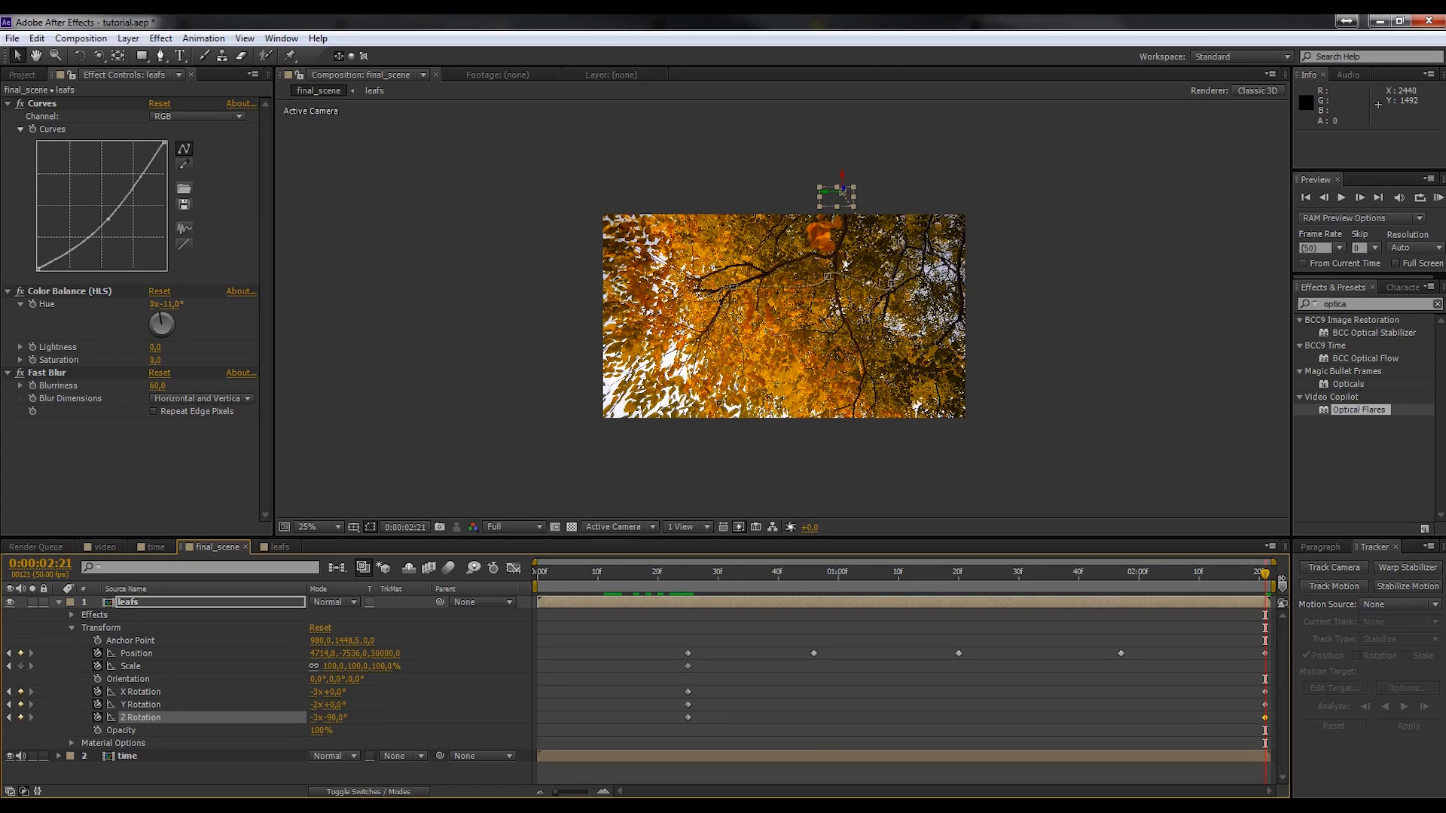
# - Apply Easy Ease Out to the leafs layer's Position, Scale and X, Y and Z Rotation keyframes at 0:00:00:25
pyautogui.moveTo(1249, 580); pyautogui.dragTo(719, 647)
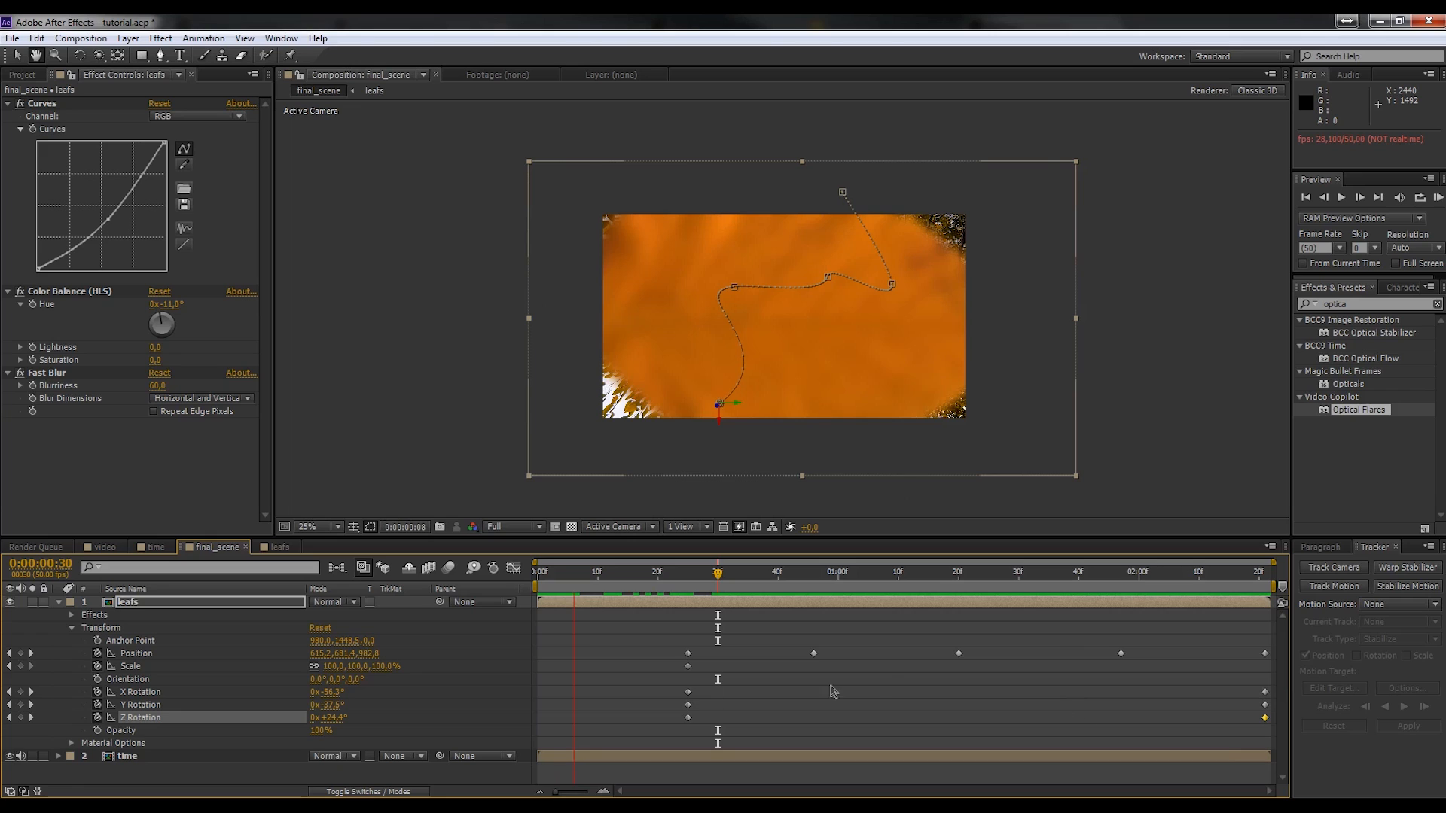
pyautogui.press('space')
pyautogui.moveTo(671, 622); pyautogui.dragTo(722, 739)
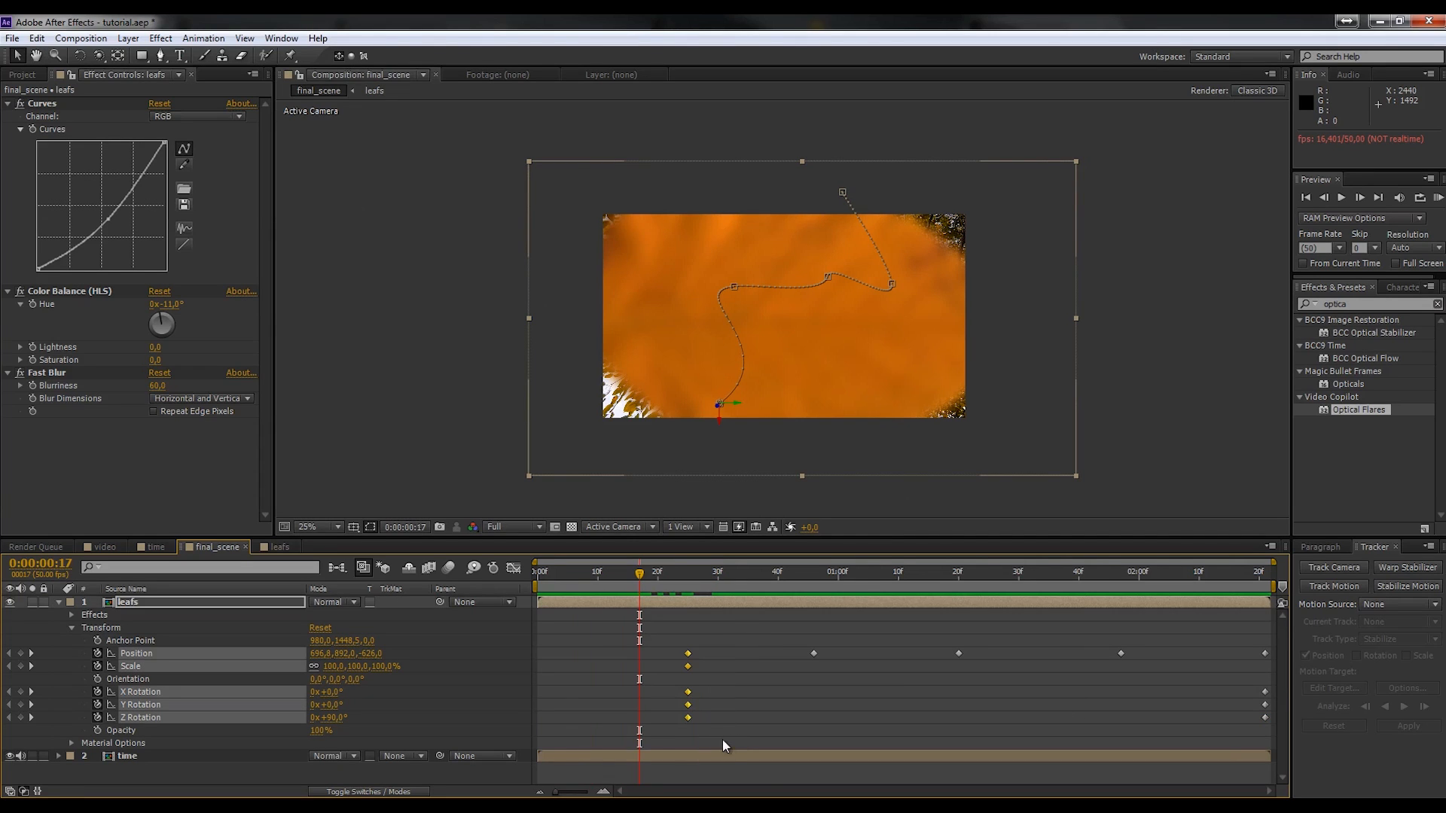
pyautogui.rightClick(689, 698)
pyautogui.moveTo(747, 680)
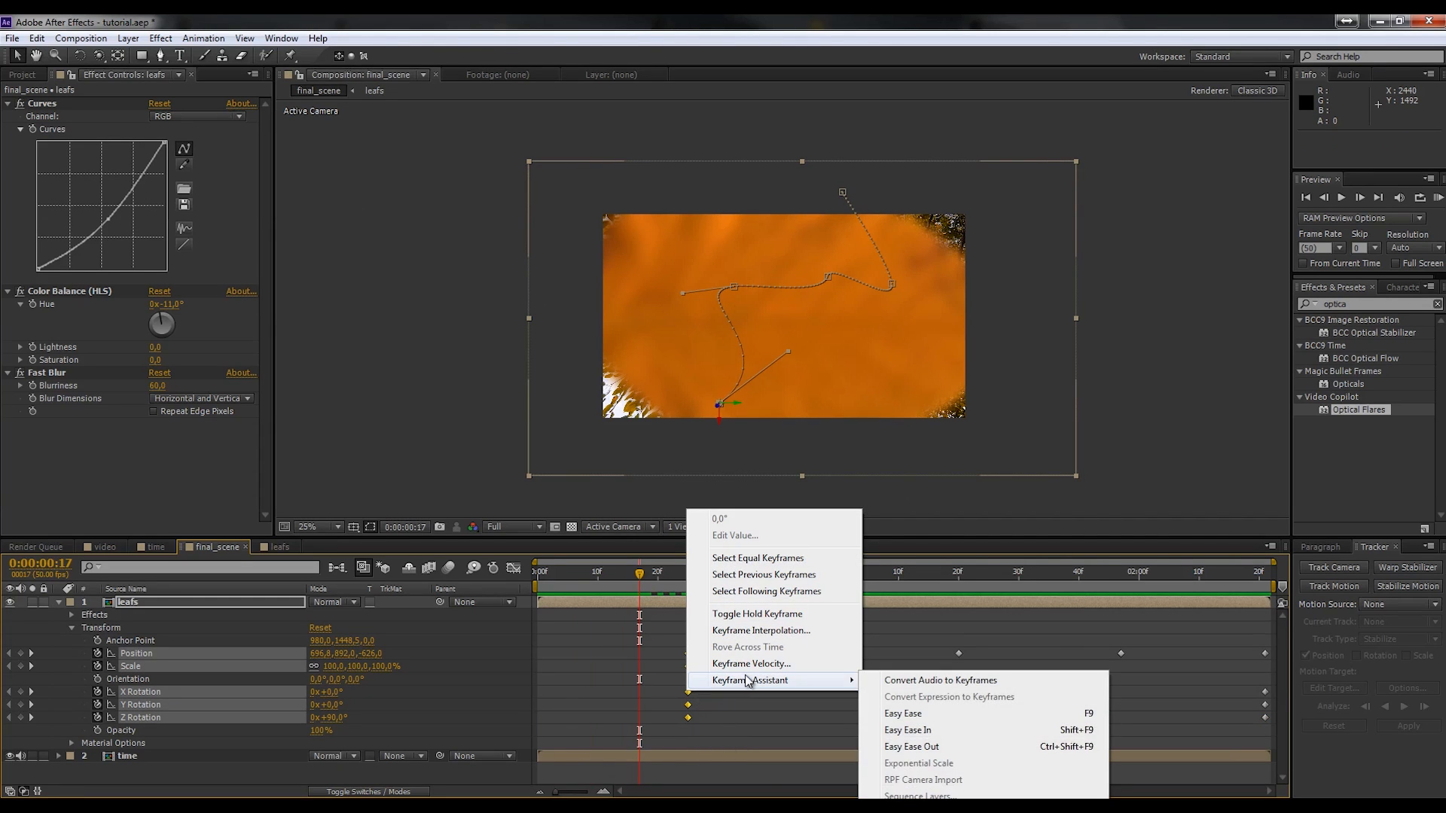
pyautogui.click(947, 745)
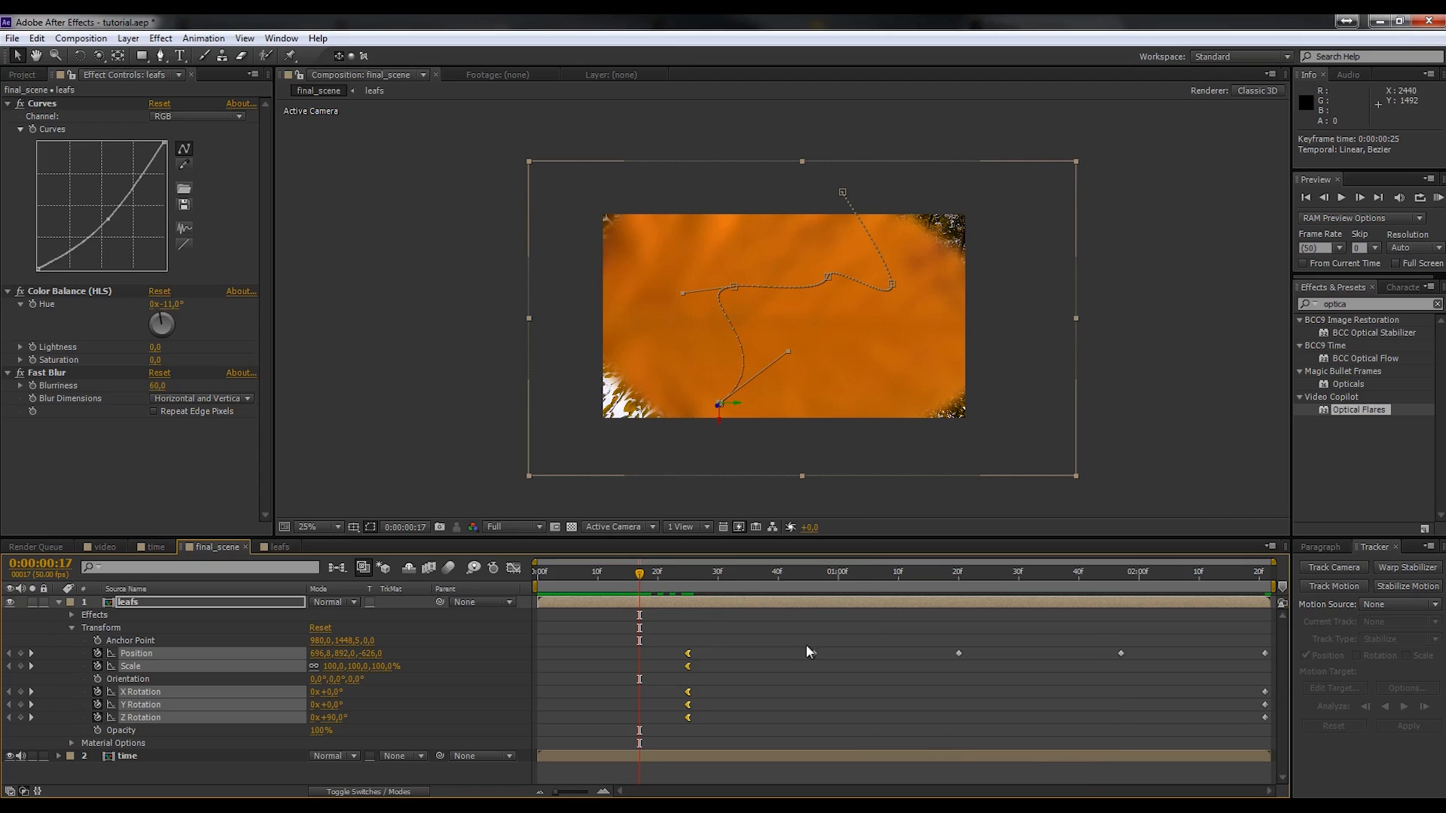
# - Play back the final scene to check the leaf's eased tumble along its curved path
pyautogui.moveTo(679, 581); pyautogui.dragTo(684, 580)
pyautogui.press('space')
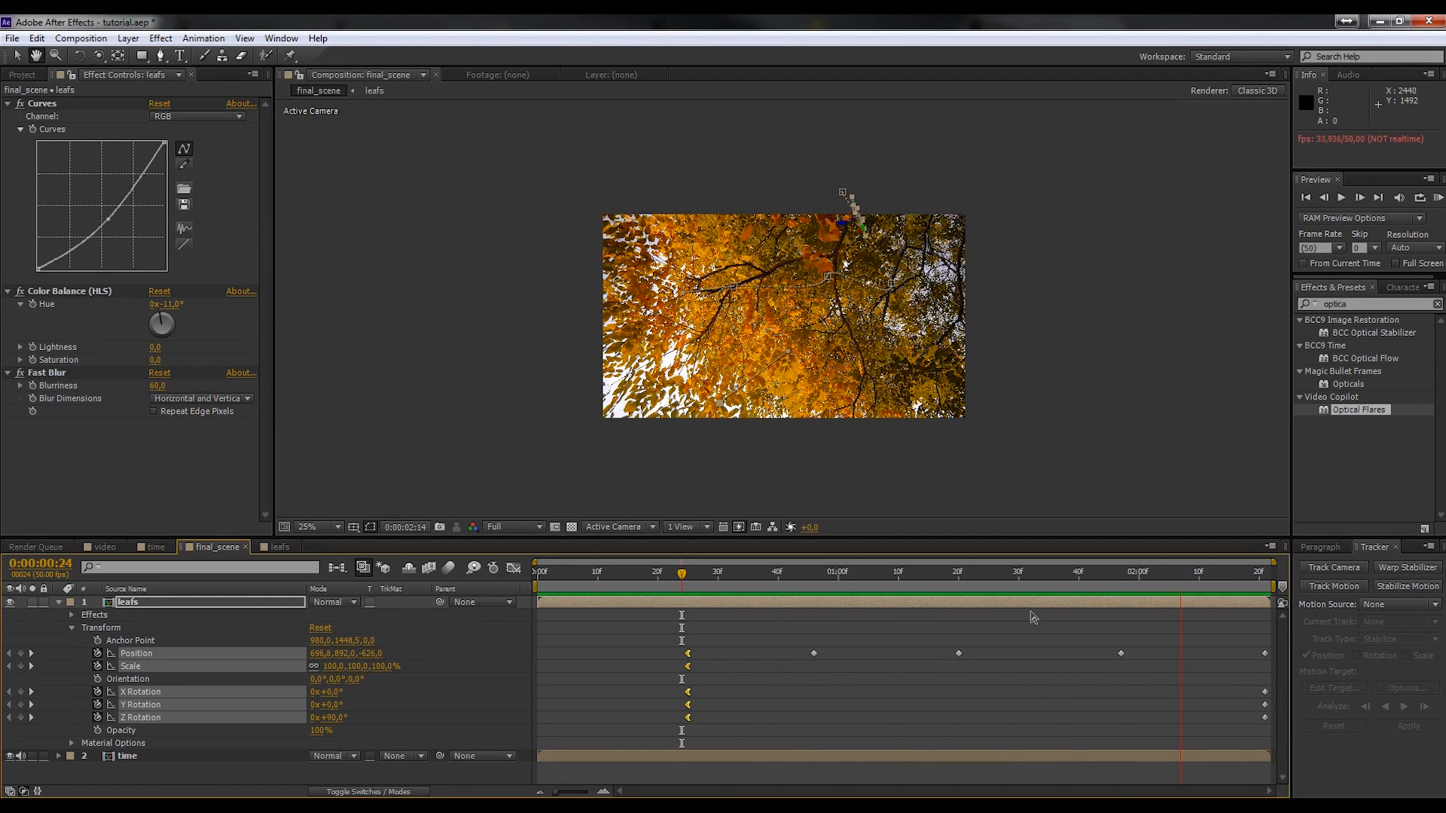
pyautogui.press('space')
pyautogui.click(1122, 376)
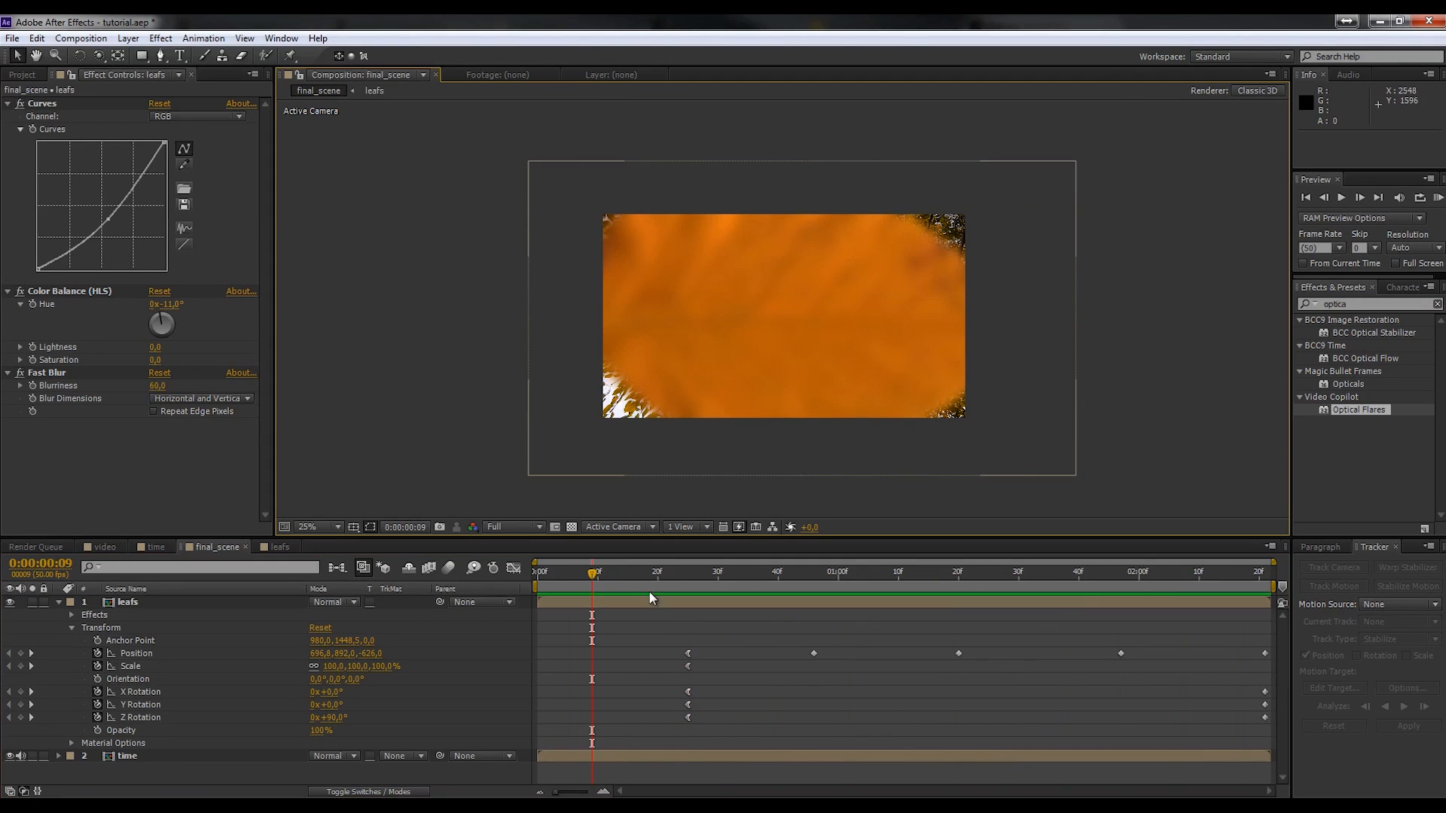
# - Move to 0:00:00:25, collapse the leafs layer's properties and add a new black solid above the other layers
pyautogui.moveTo(648, 591); pyautogui.dragTo(691, 685)
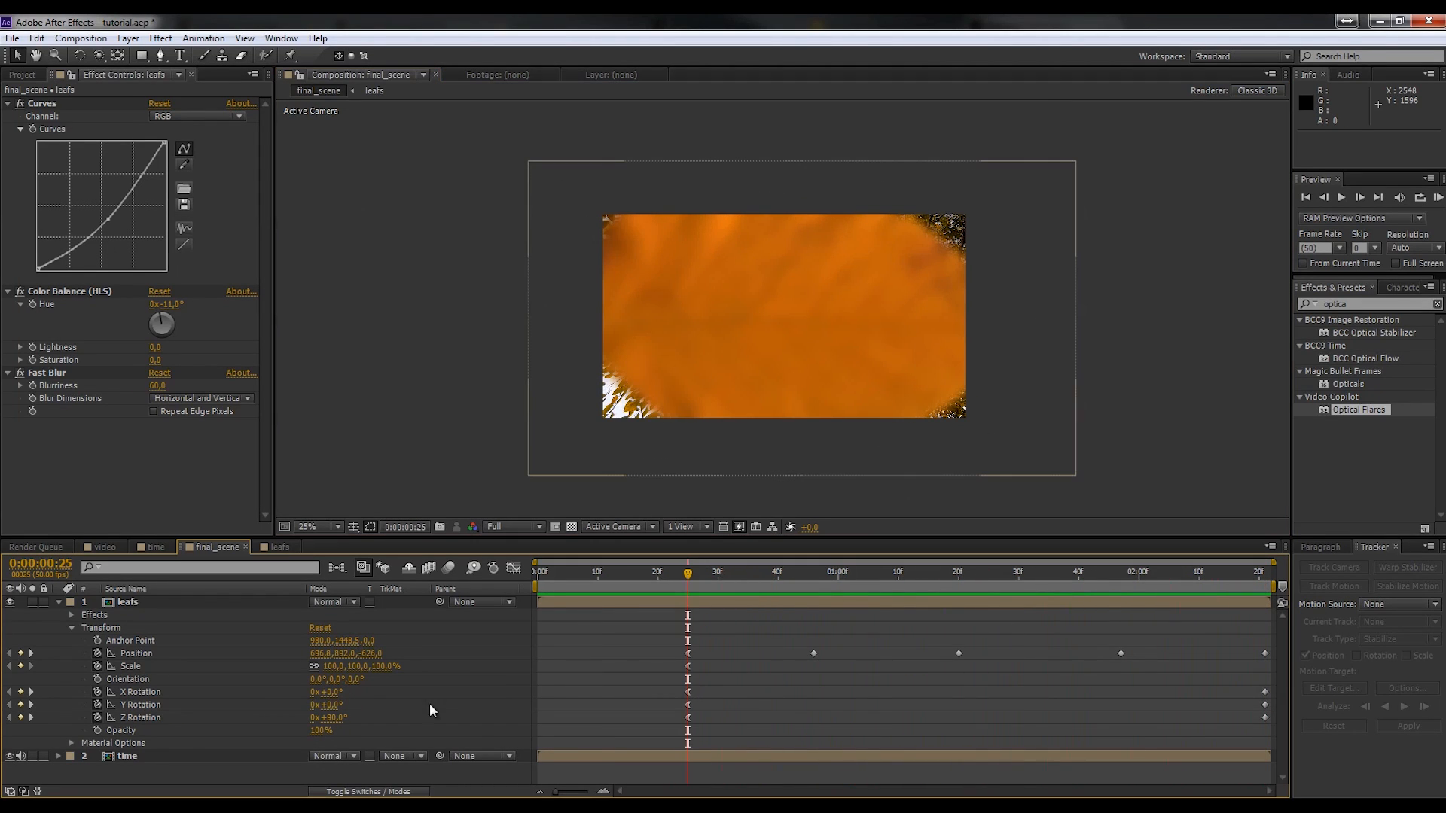
pyautogui.click(58, 603)
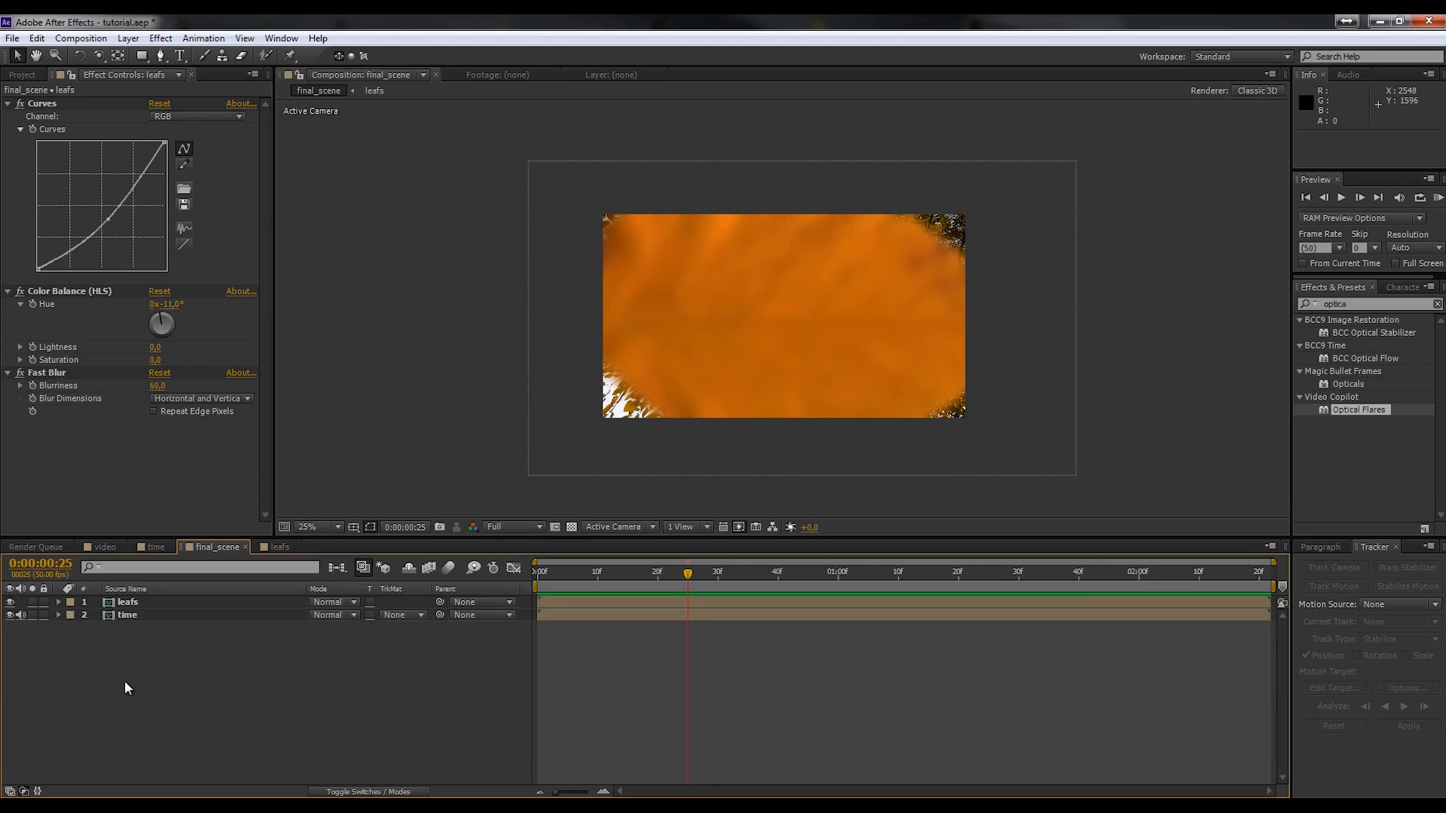
pyautogui.rightClick(157, 649)
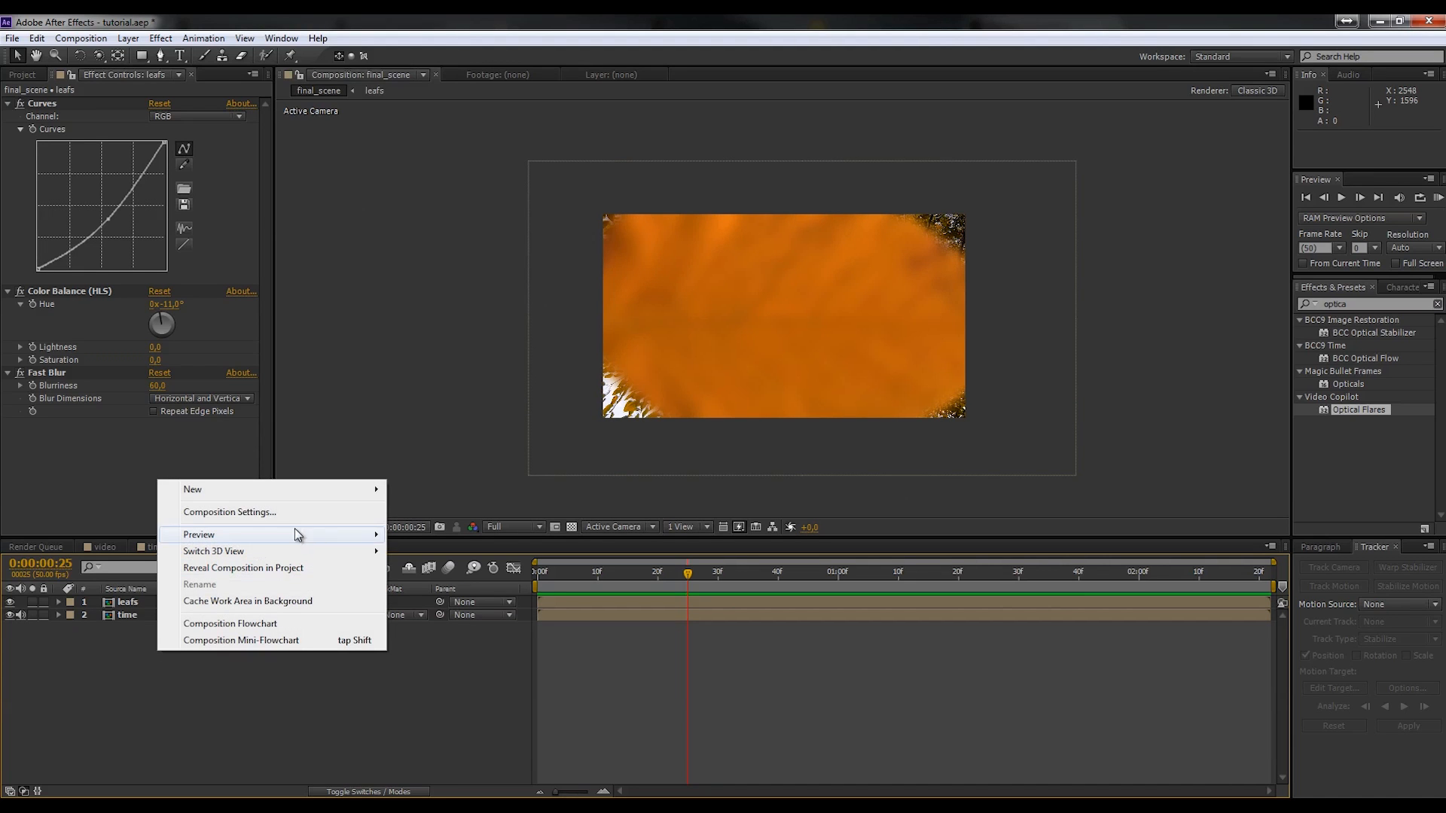
pyautogui.moveTo(250, 488)
pyautogui.click(461, 530)
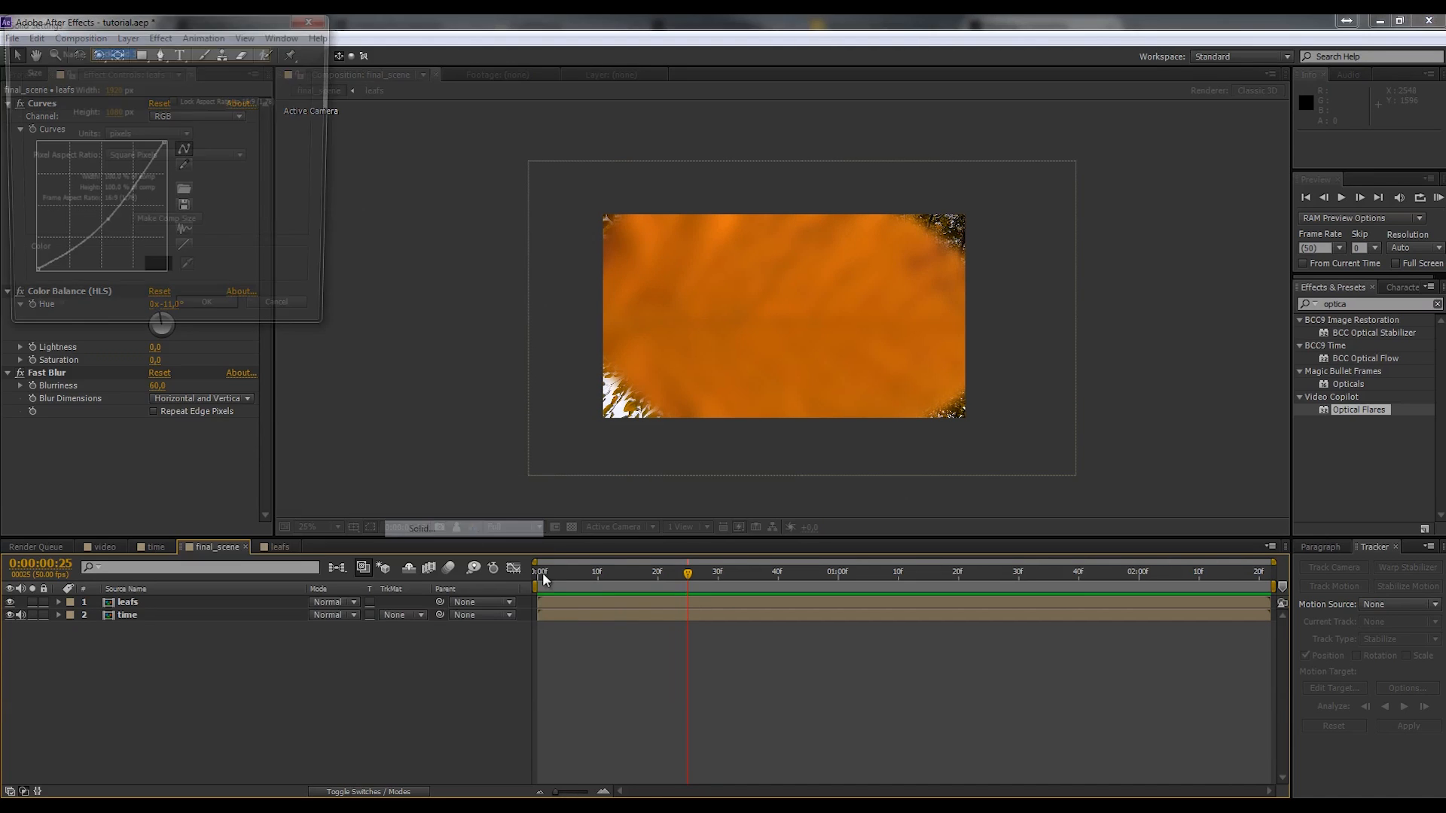
pyautogui.click(226, 319)
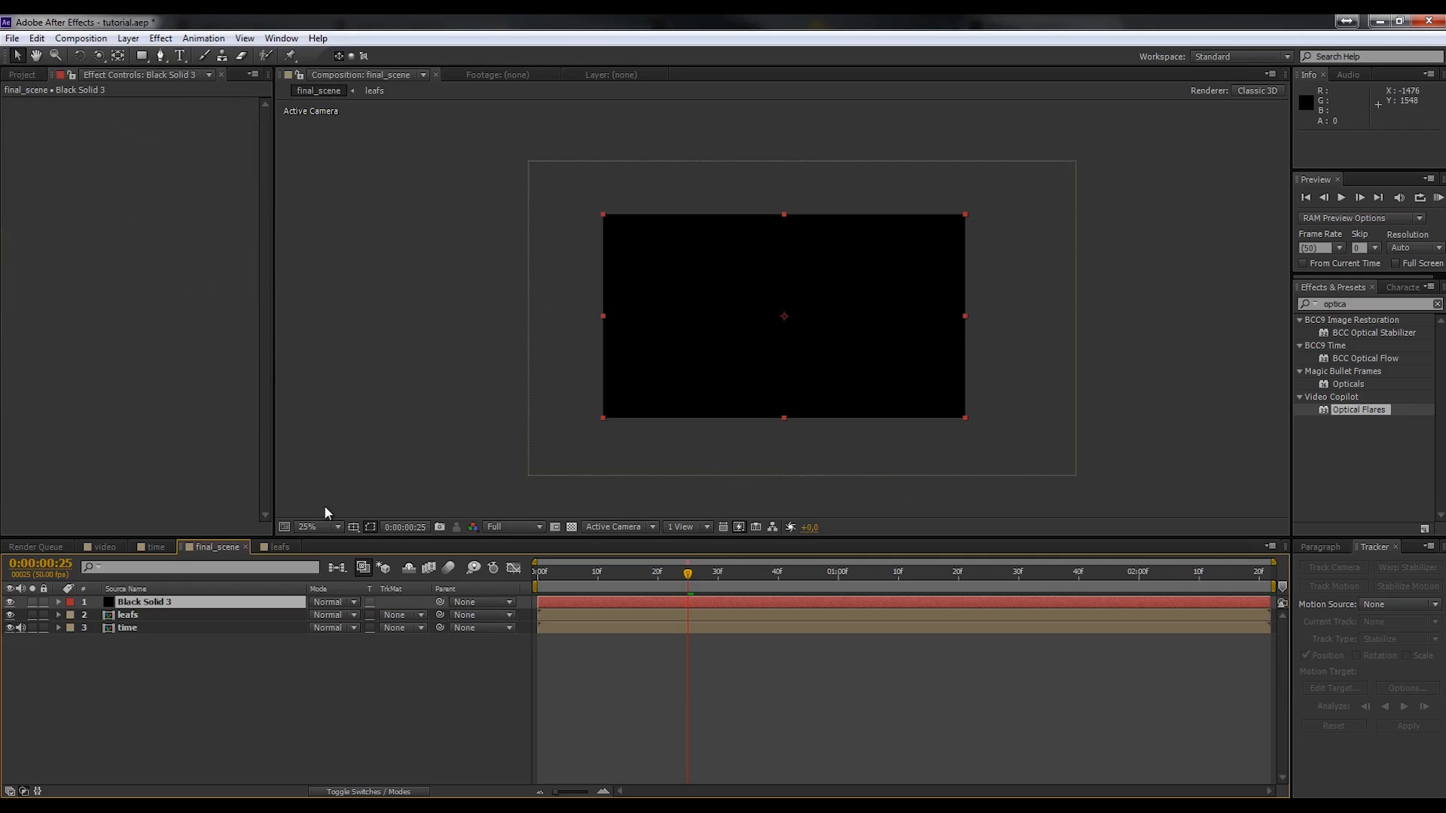
# - Find the Optical Flares effect by searching for "optica" and apply it to the black solid
pyautogui.click(1350, 305)
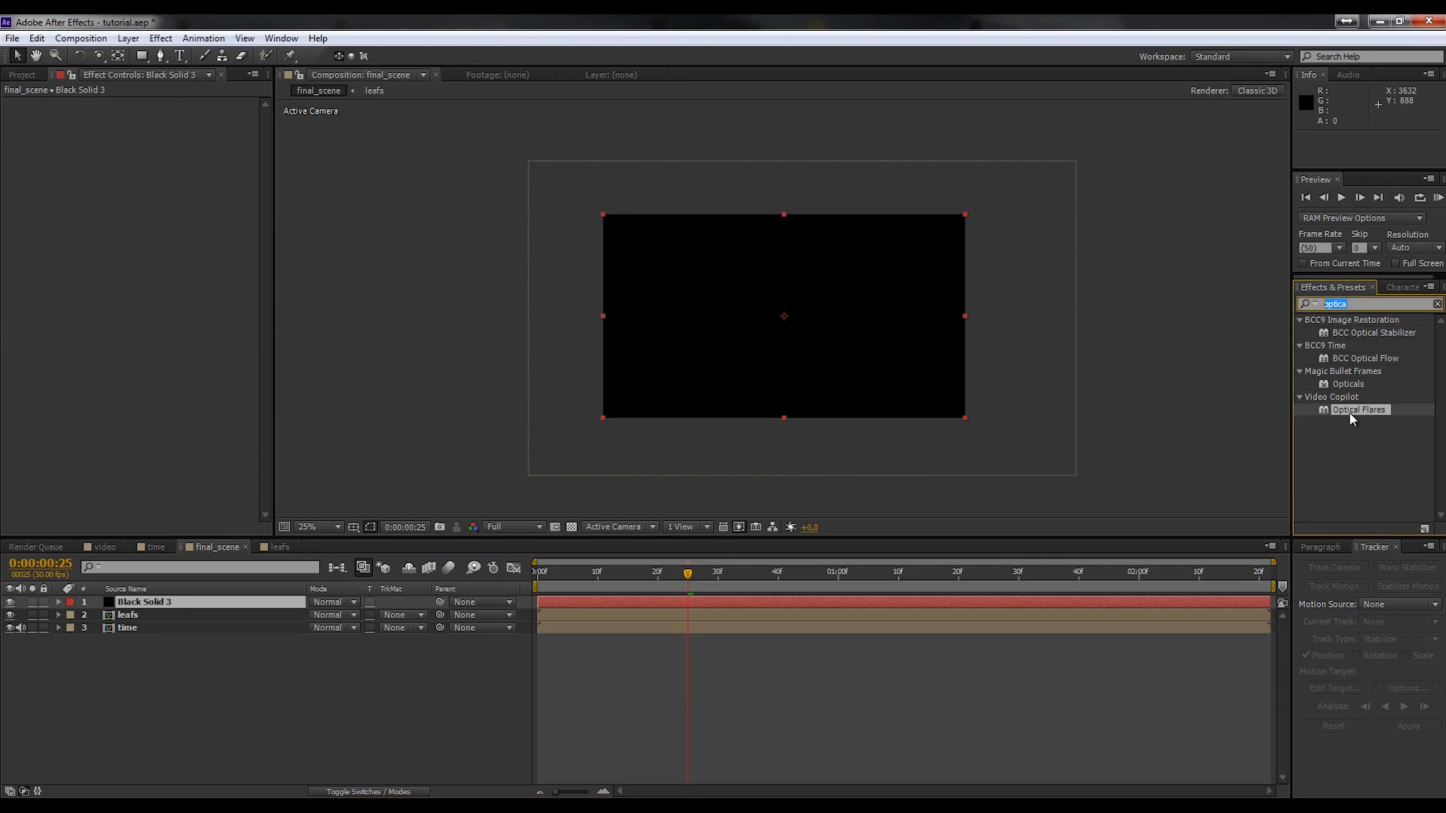
pyautogui.write('op')
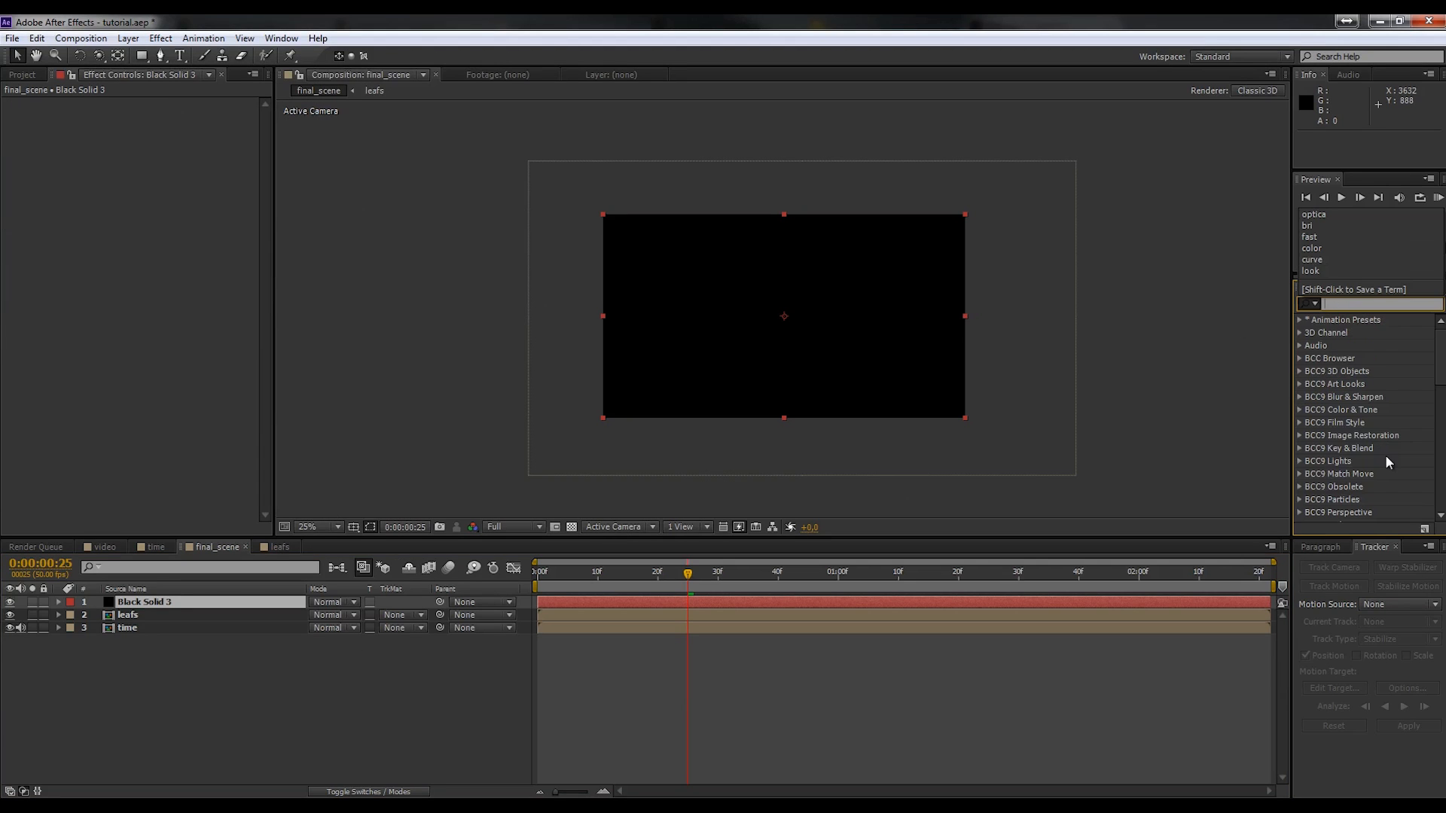
pyautogui.write('tica')
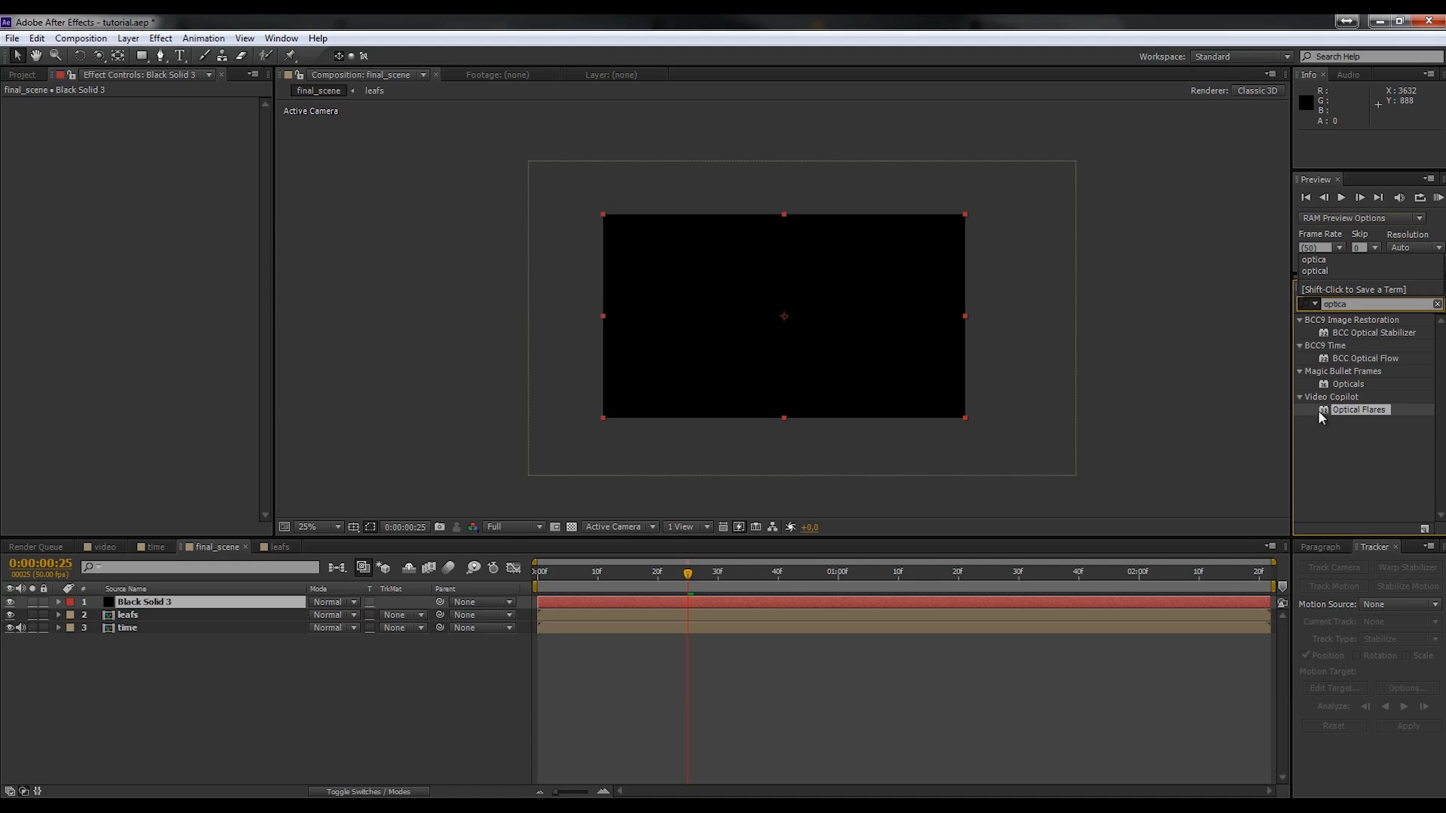
pyautogui.moveTo(1356, 416); pyautogui.dragTo(192, 601)
# - Load the Wasteland preset from the Lens Flares collection in the Optical Flares options
pyautogui.click(198, 105)
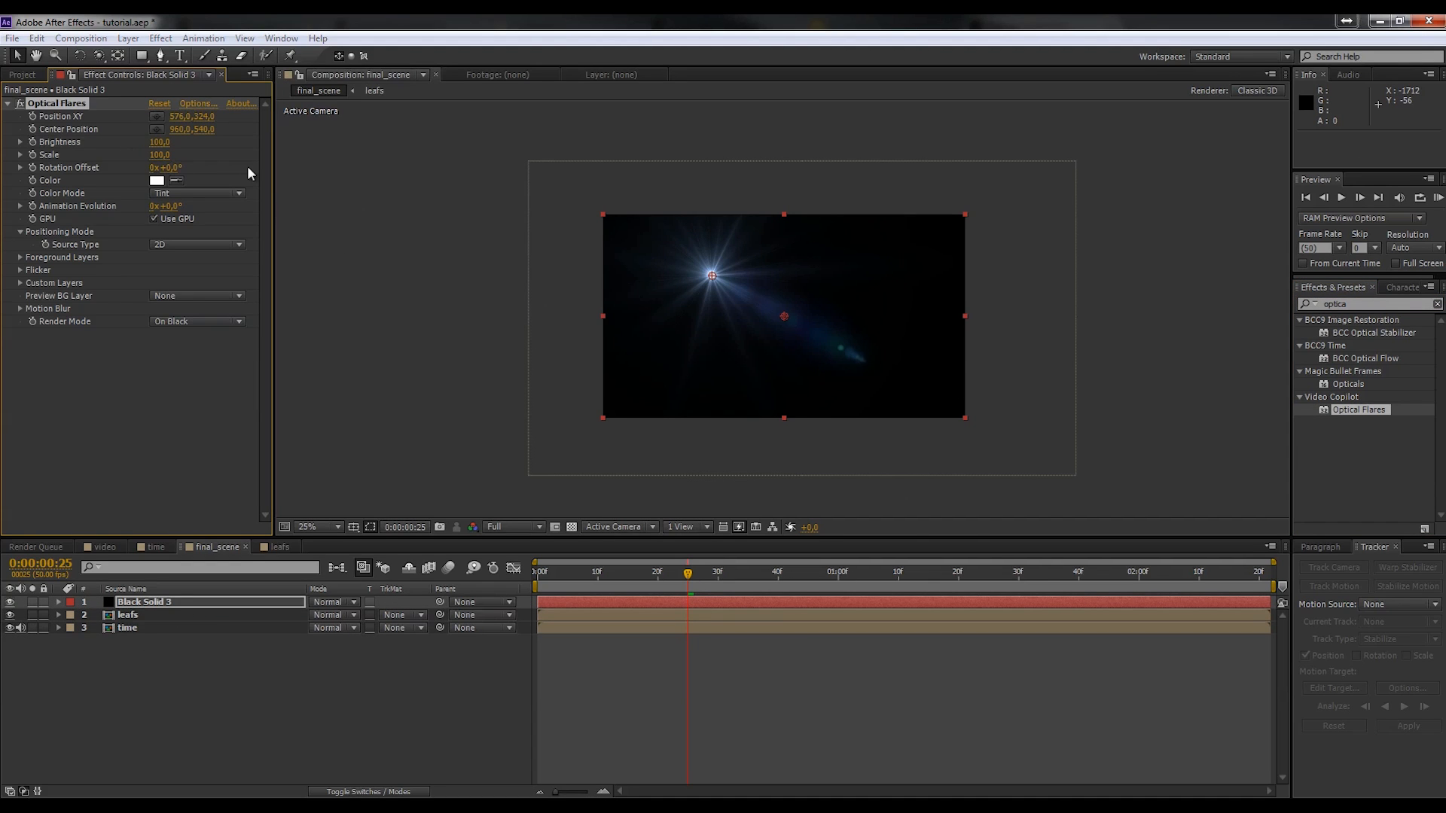
pyautogui.doubleClick(1009, 569)
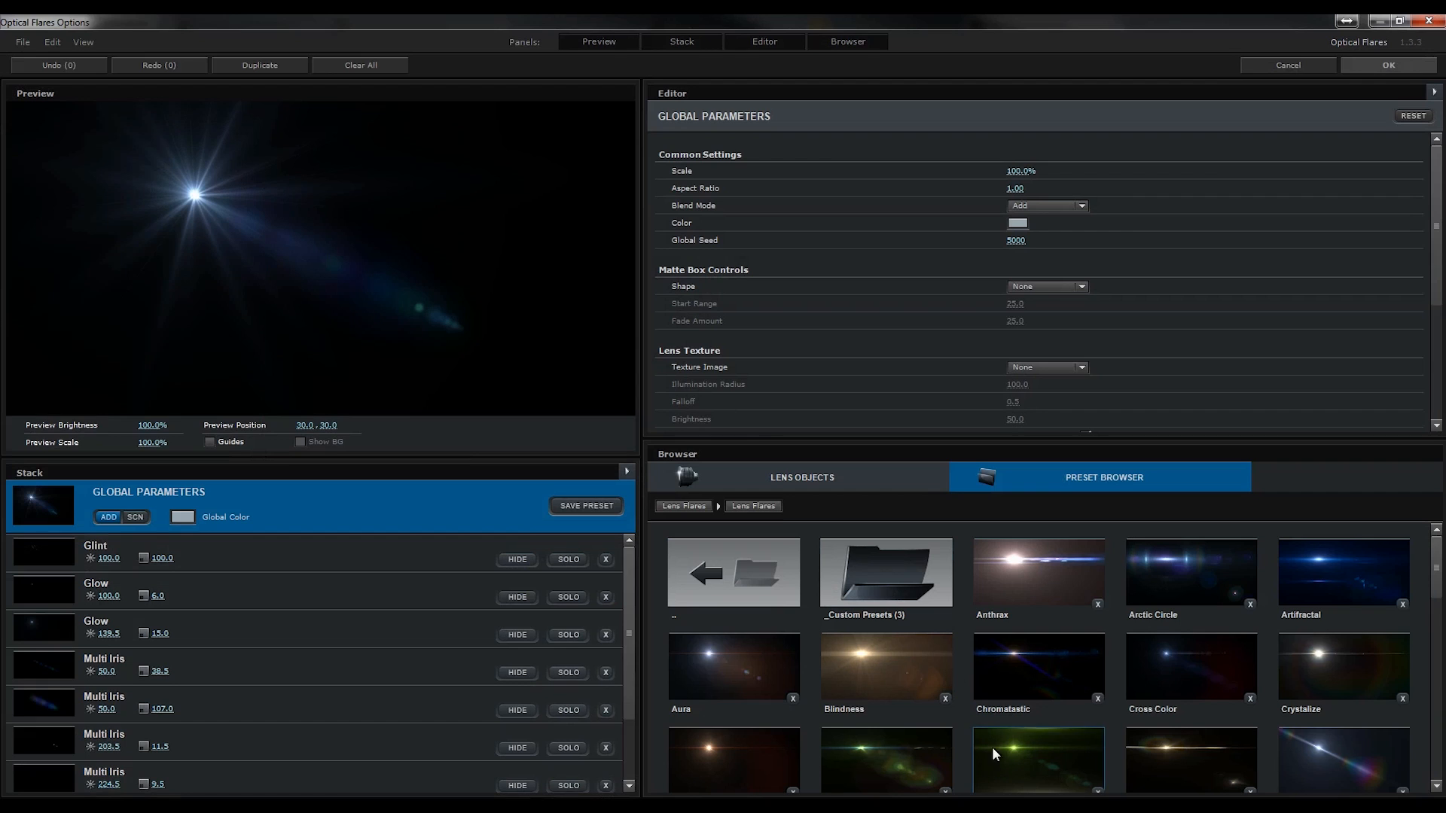
pyautogui.moveTo(1435, 578); pyautogui.dragTo(1436, 749)
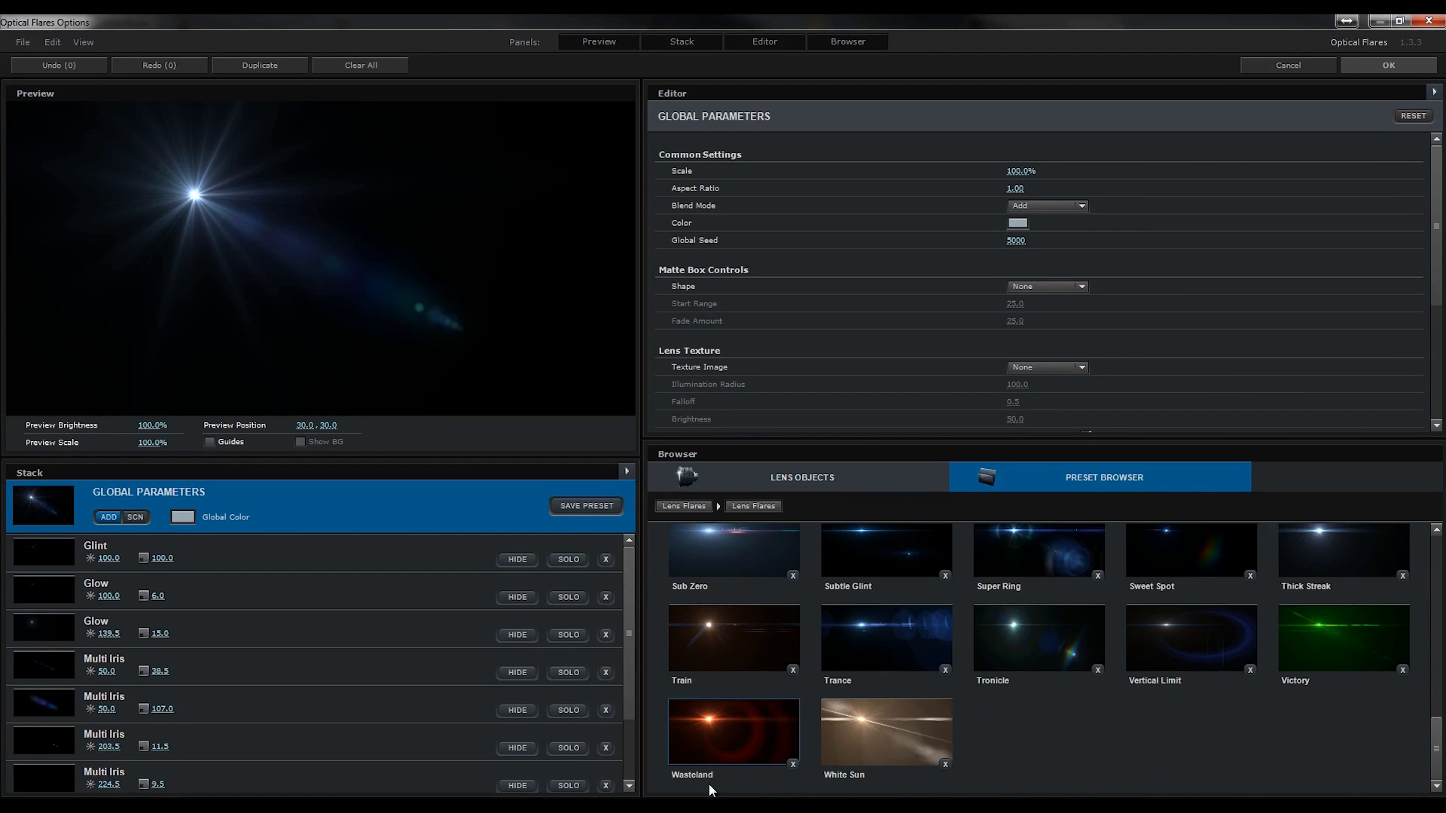
pyautogui.click(728, 754)
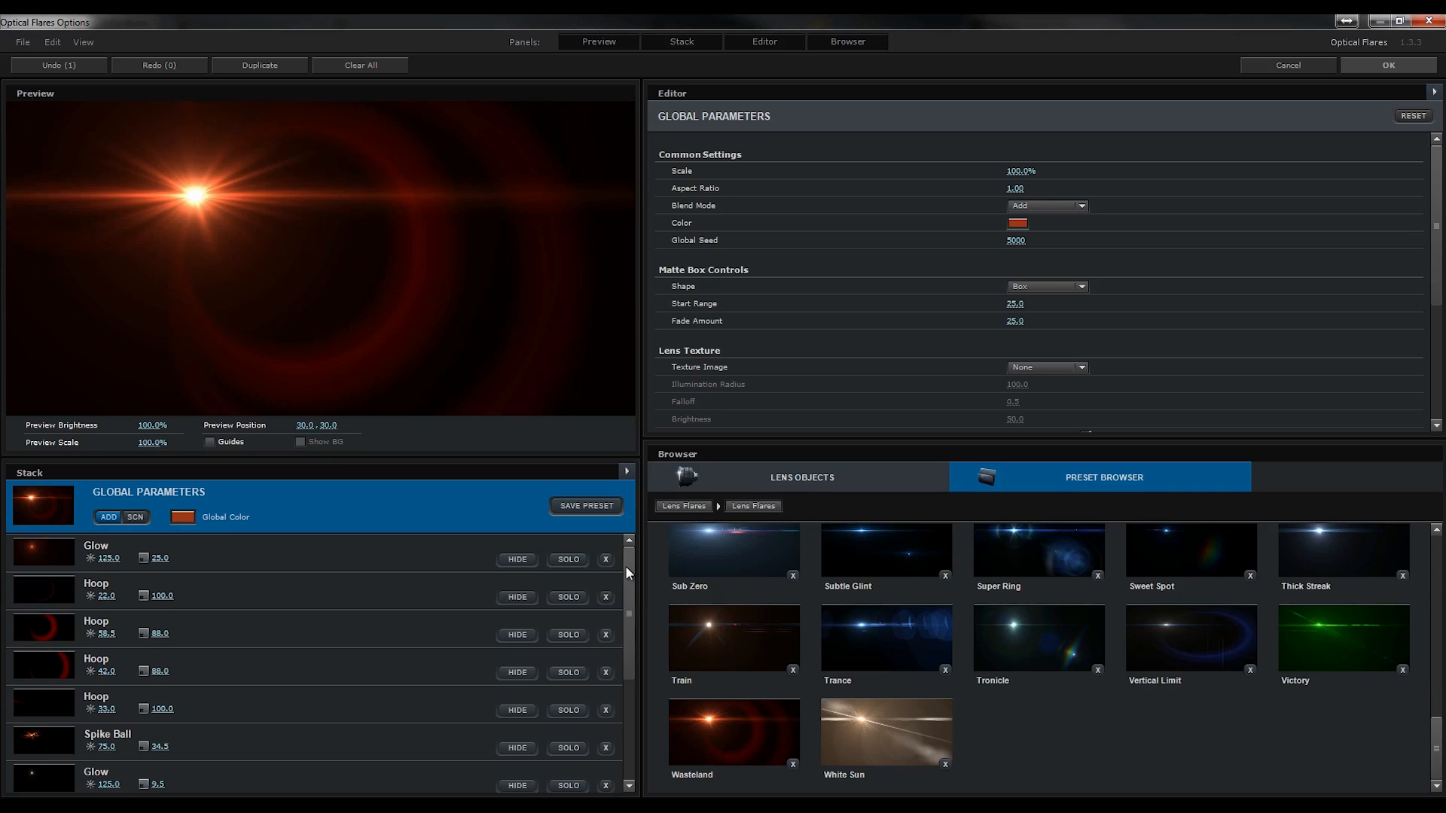
# - Hide the flare's two large red Hoop elements with brightness 58.5 and 42.0, and accept the flare options
pyautogui.moveTo(625, 566)
pyautogui.mouseDown()
pyautogui.moveTo(625, 634)
pyautogui.moveTo(639, 572)
pyautogui.mouseUp()
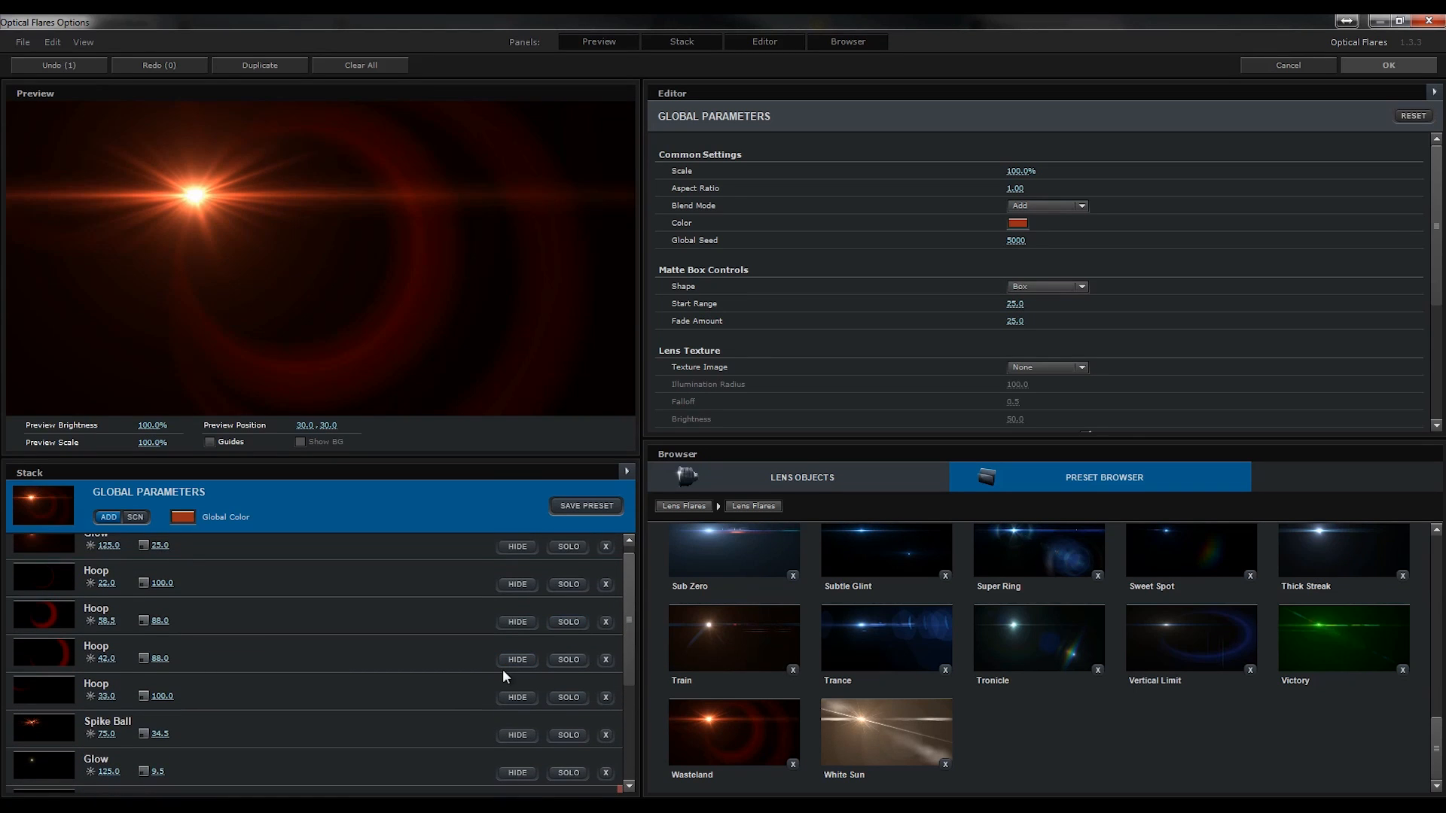
pyautogui.click(517, 623)
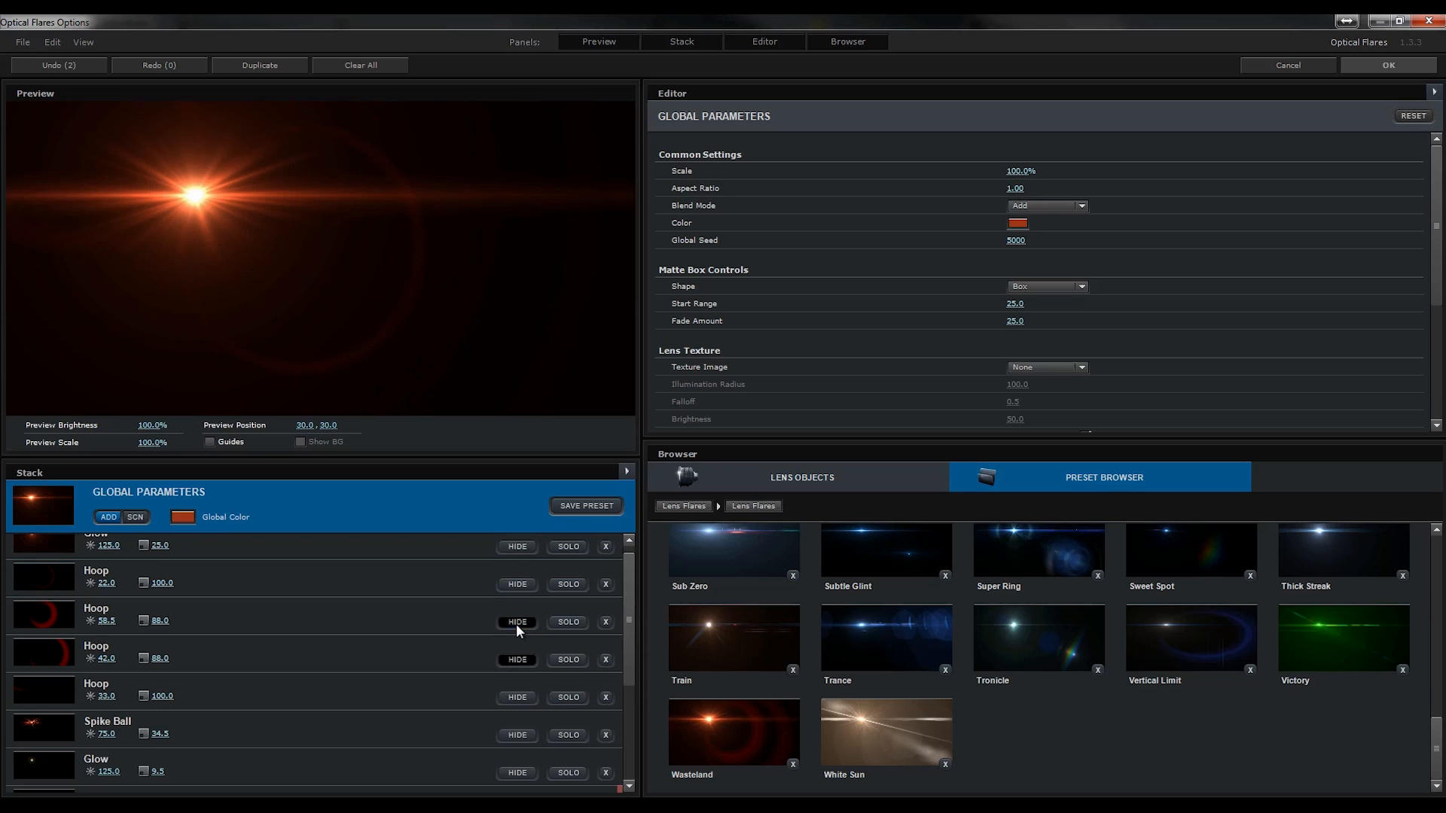
pyautogui.click(1388, 64)
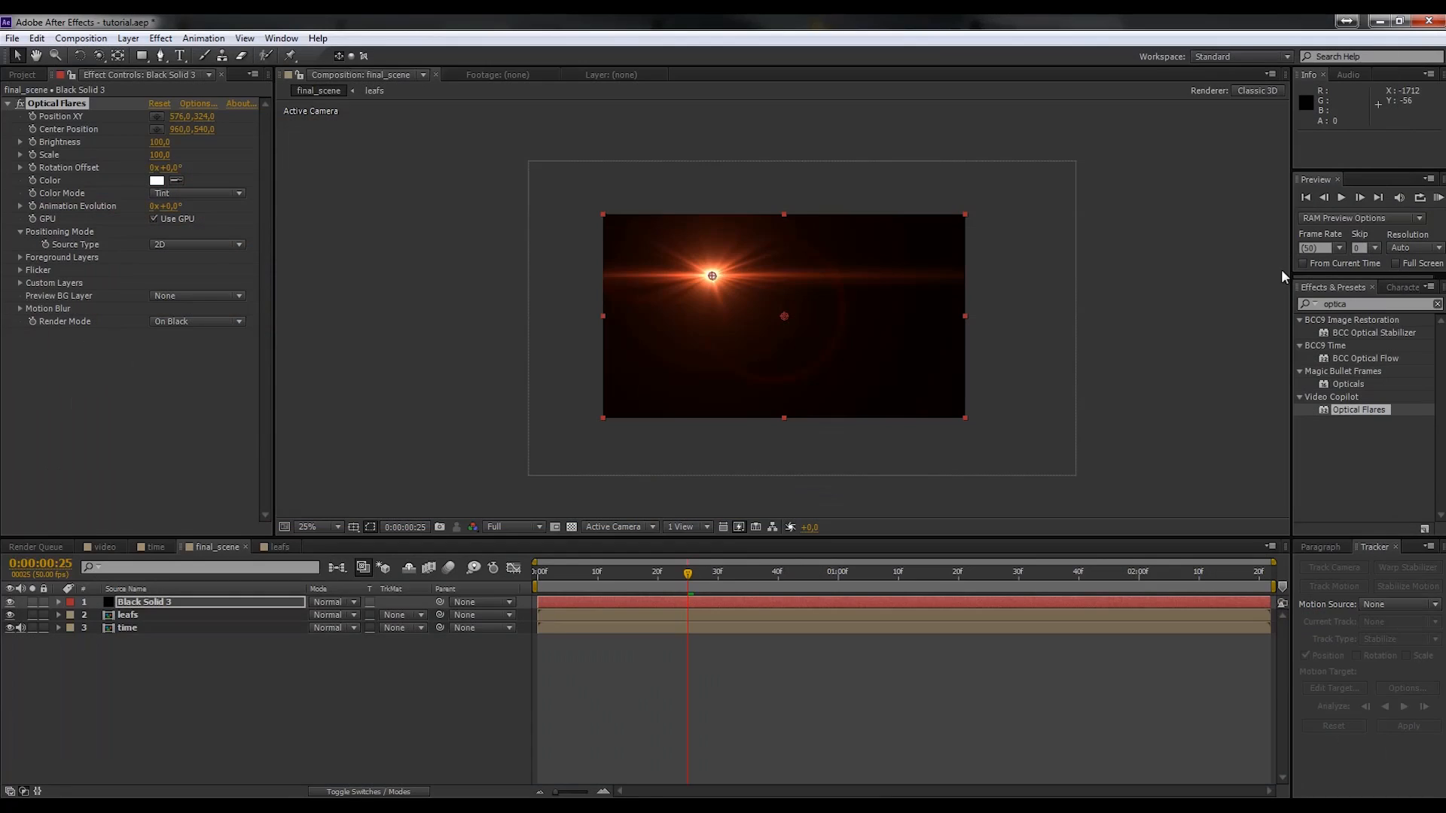
# - Set the black solid's blending mode to Screen and expand its layer properties
pyautogui.click(328, 601)
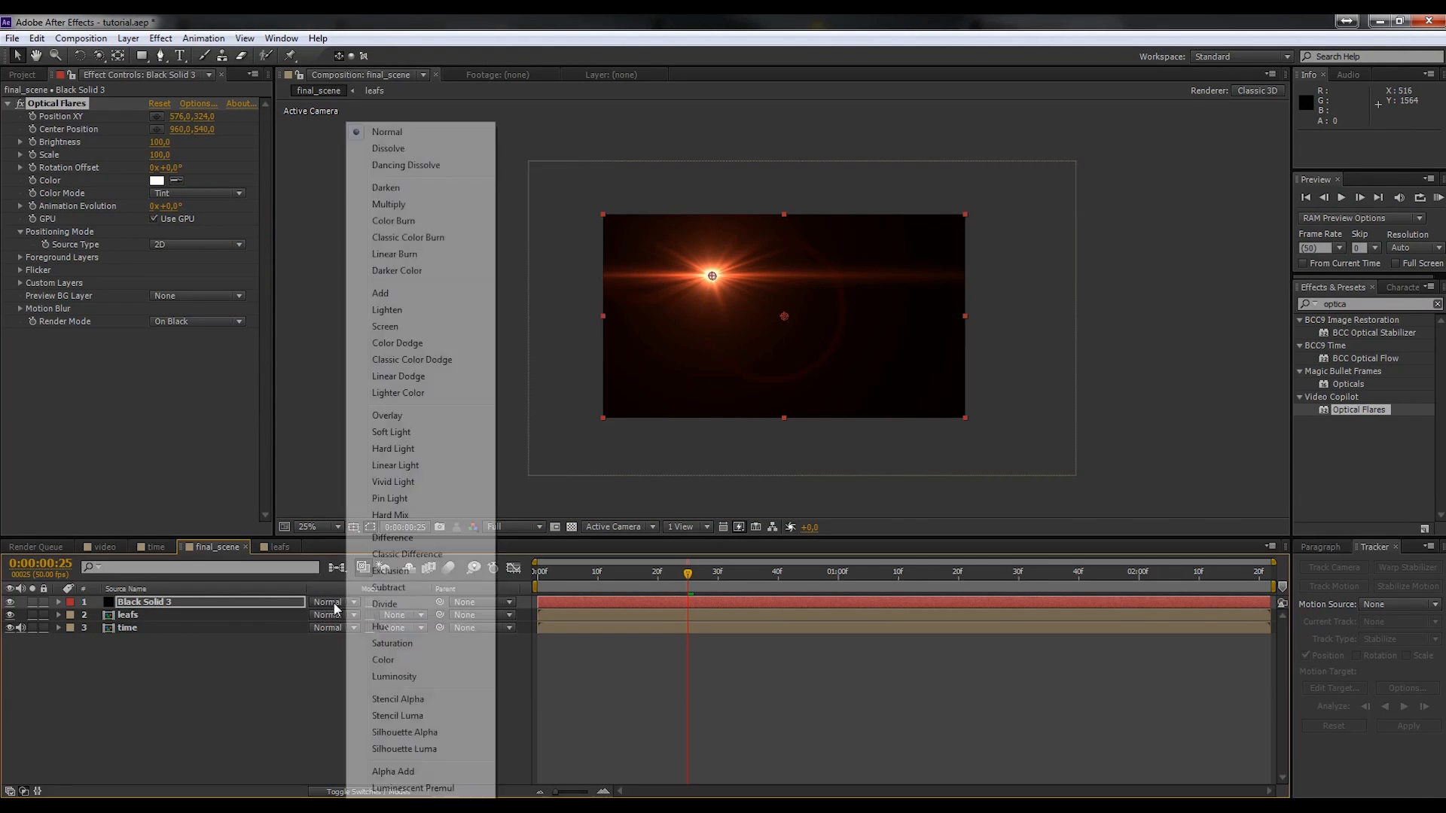
pyautogui.click(411, 328)
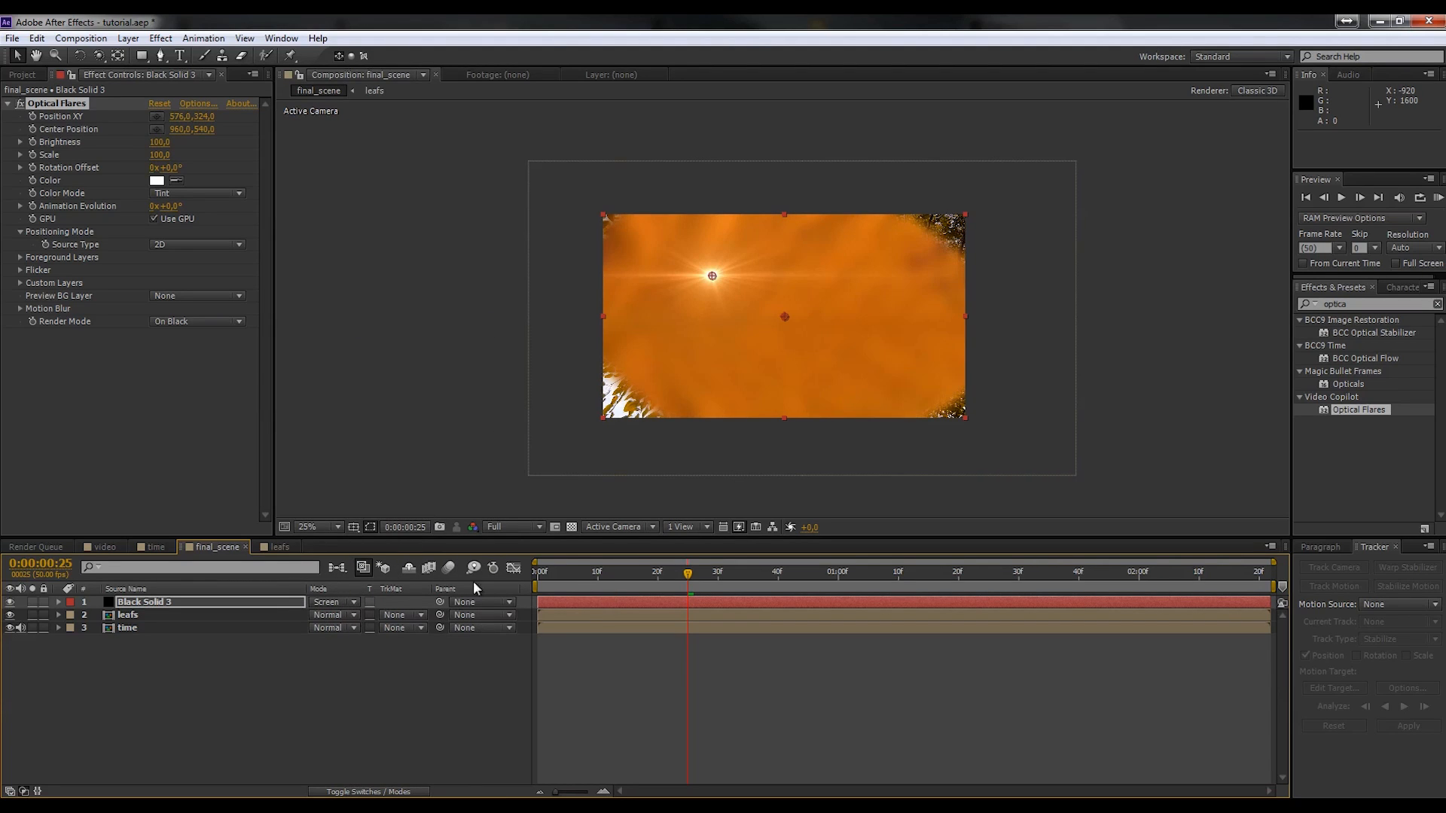
pyautogui.click(58, 602)
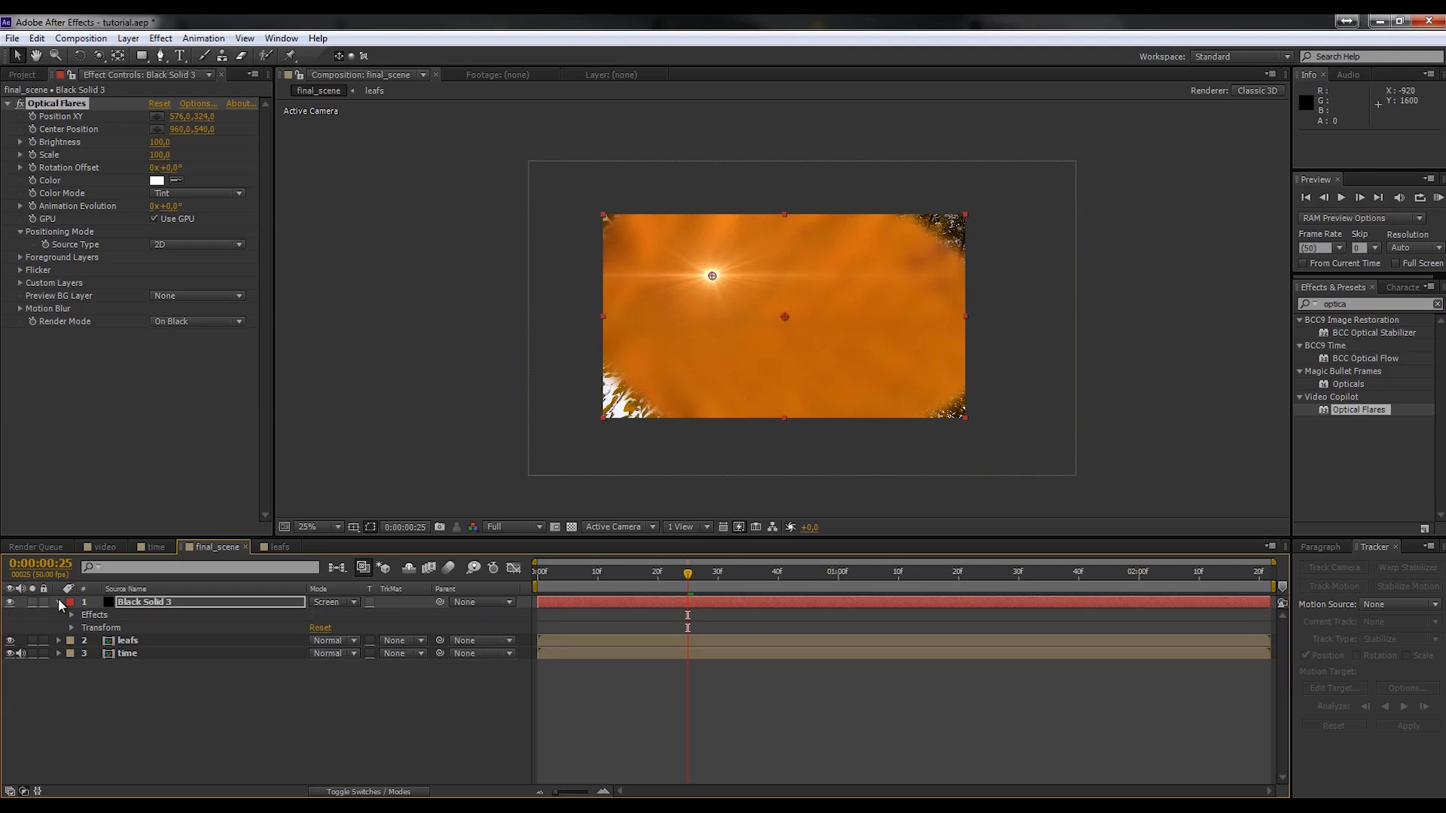
# - Move to 0:00:00:43 and reposition the flare's light source to 376, 382 over the sky gap among the branches
pyautogui.moveTo(743, 576); pyautogui.dragTo(893, 579)
pyautogui.scroll(2, 704, 331)
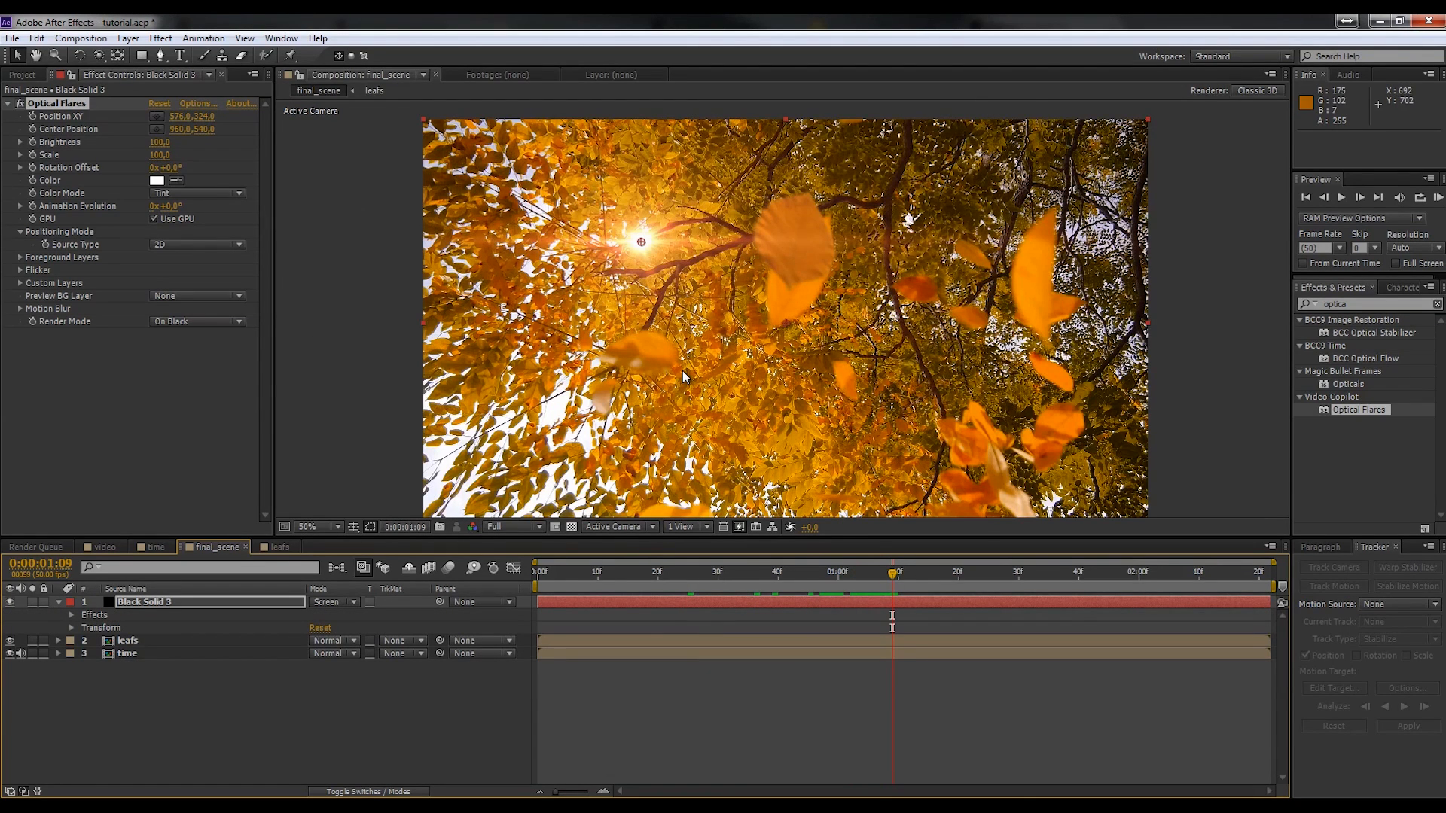
pyautogui.scroll(-1, 689, 375)
pyautogui.moveTo(892, 578); pyautogui.dragTo(797, 586)
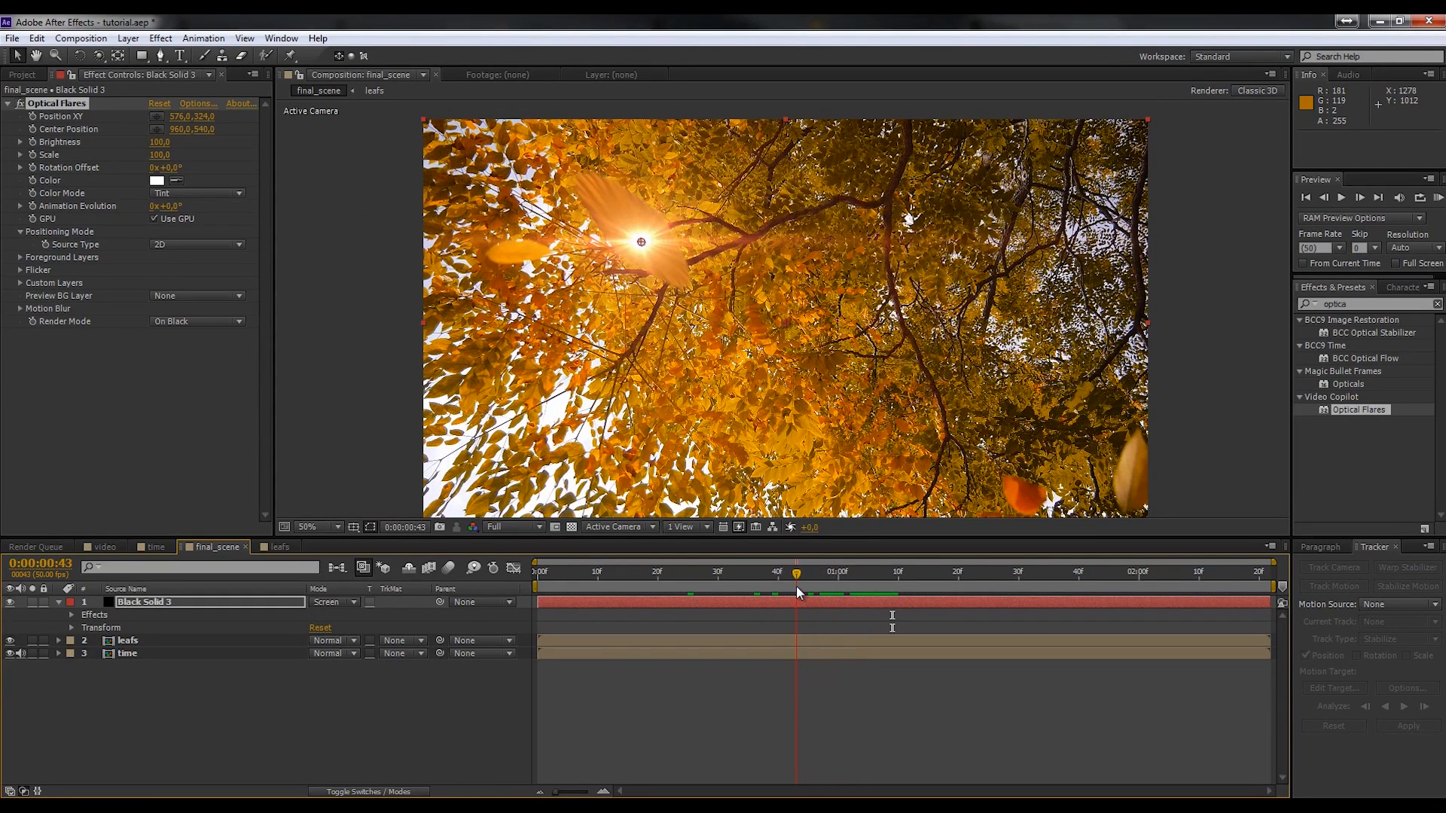
pyautogui.moveTo(639, 246); pyautogui.dragTo(565, 263)
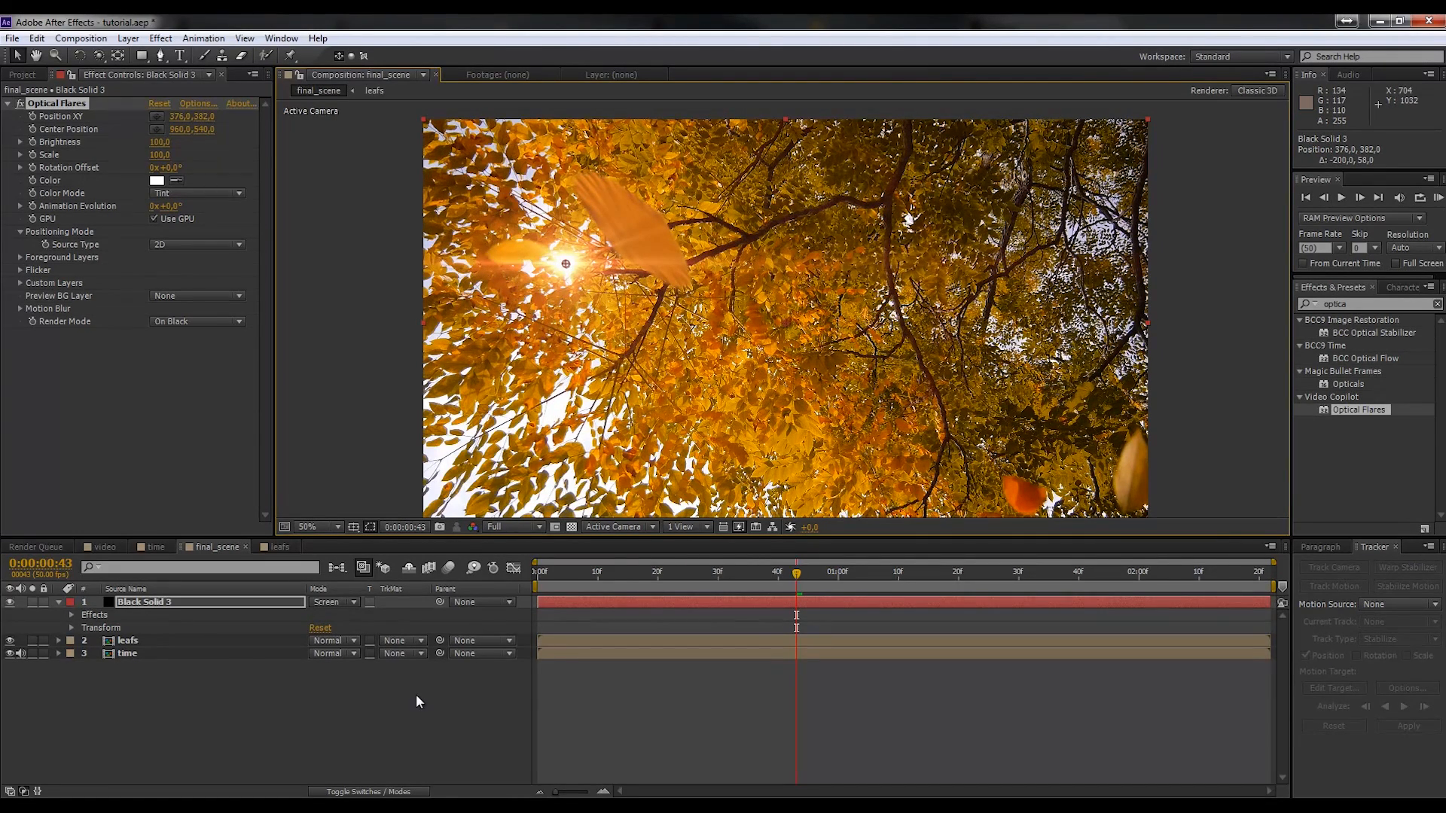
pyautogui.click(74, 620)
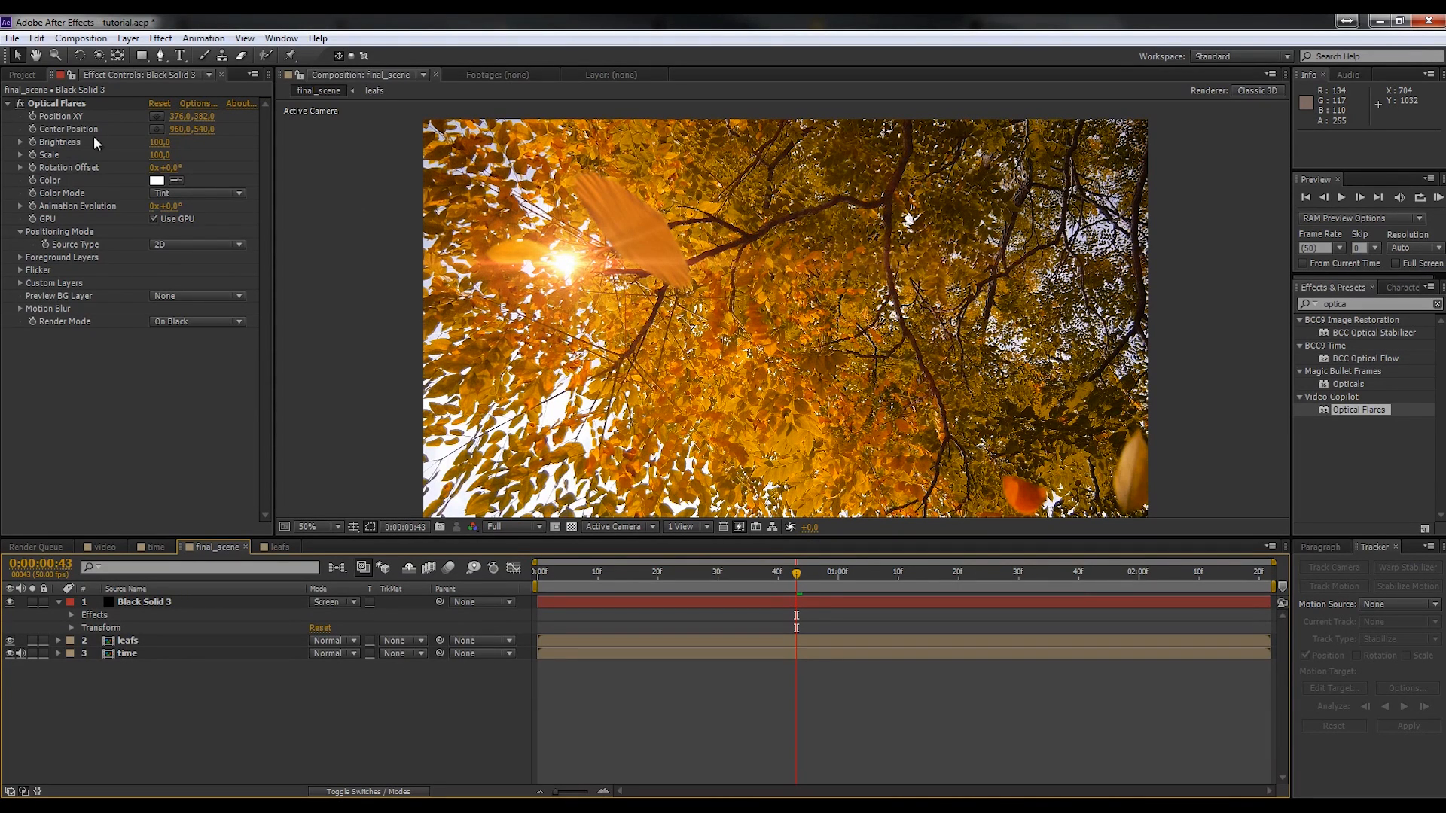
# - Try a much stronger flare brightness, undo it, and try values of 120 and 130
pyautogui.moveTo(159, 141); pyautogui.dragTo(173, 145)
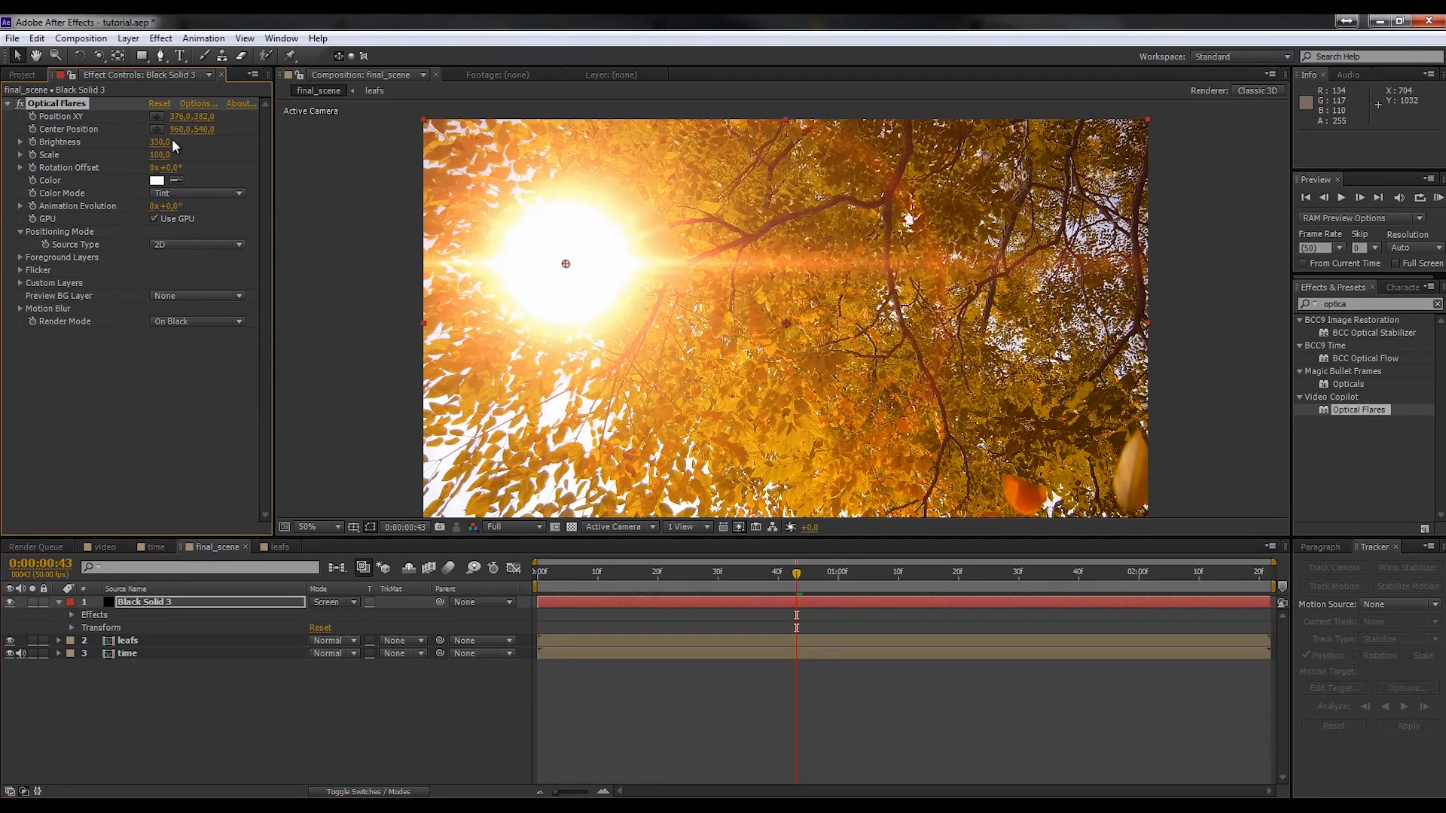
pyautogui.hotkey('ctrl', 'z')
pyautogui.click(167, 142)
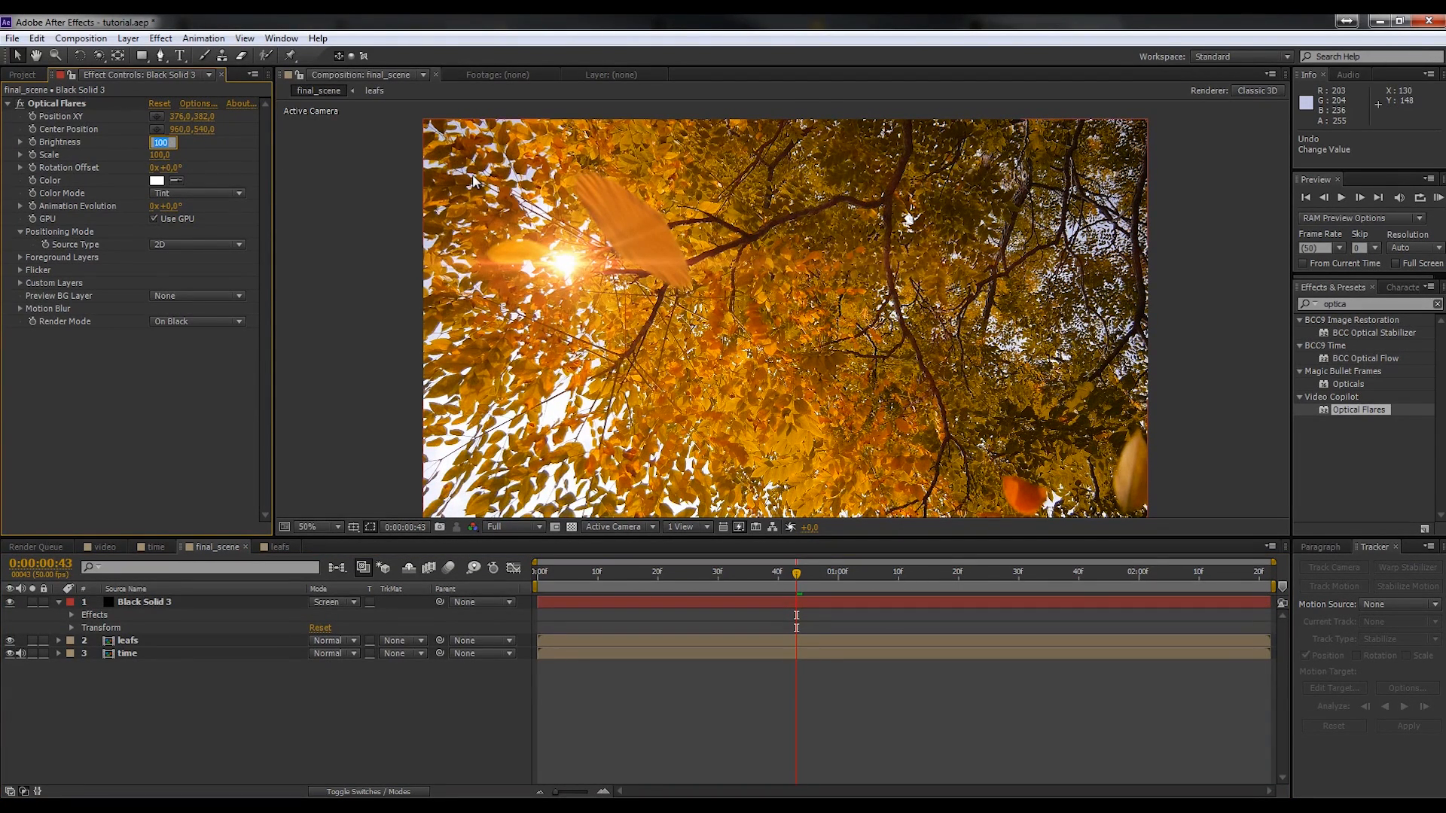
pyautogui.write('120')
pyautogui.press('Return')
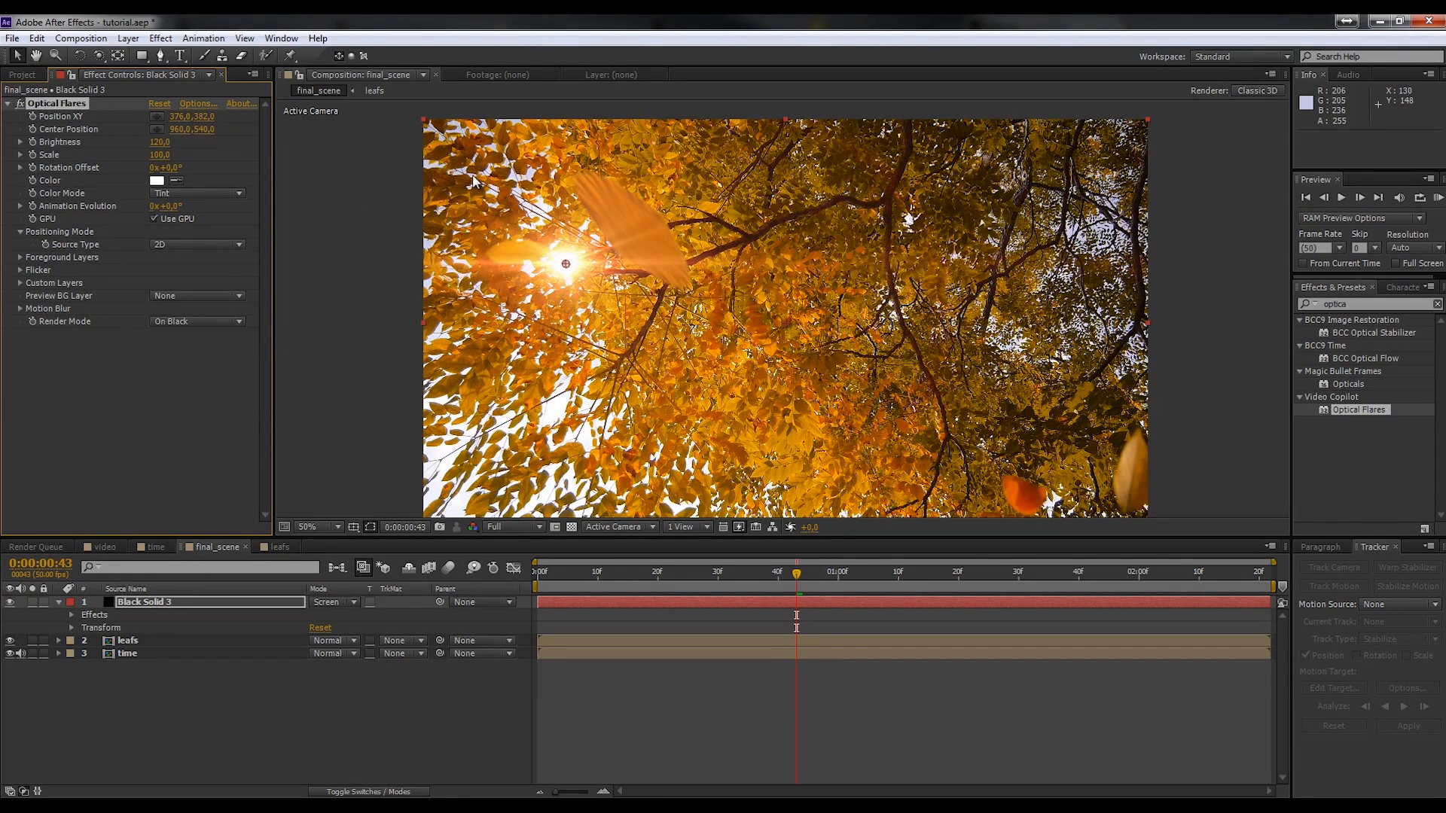
pyautogui.click(160, 143)
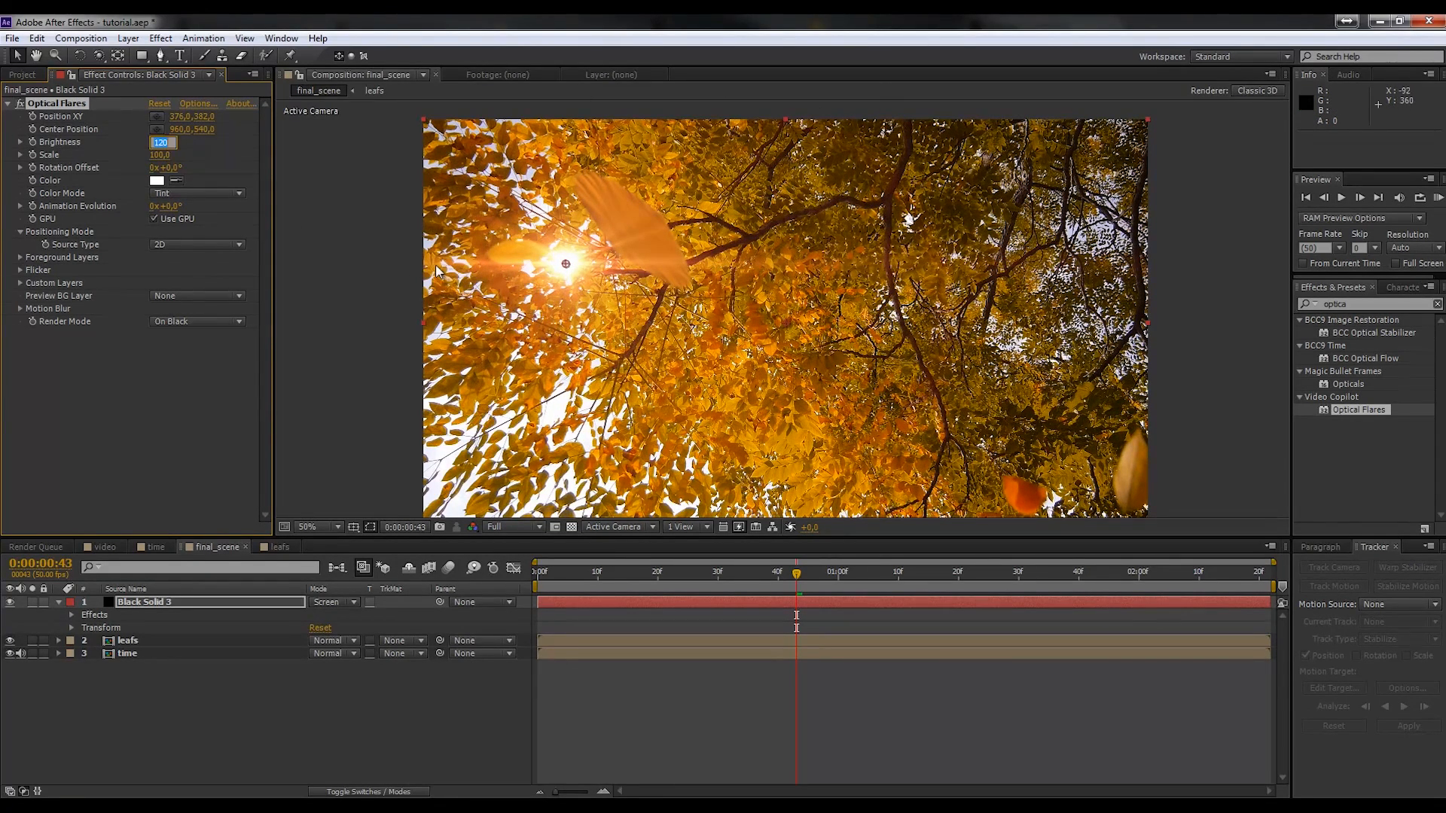
pyautogui.write('130')
pyautogui.press('Return')
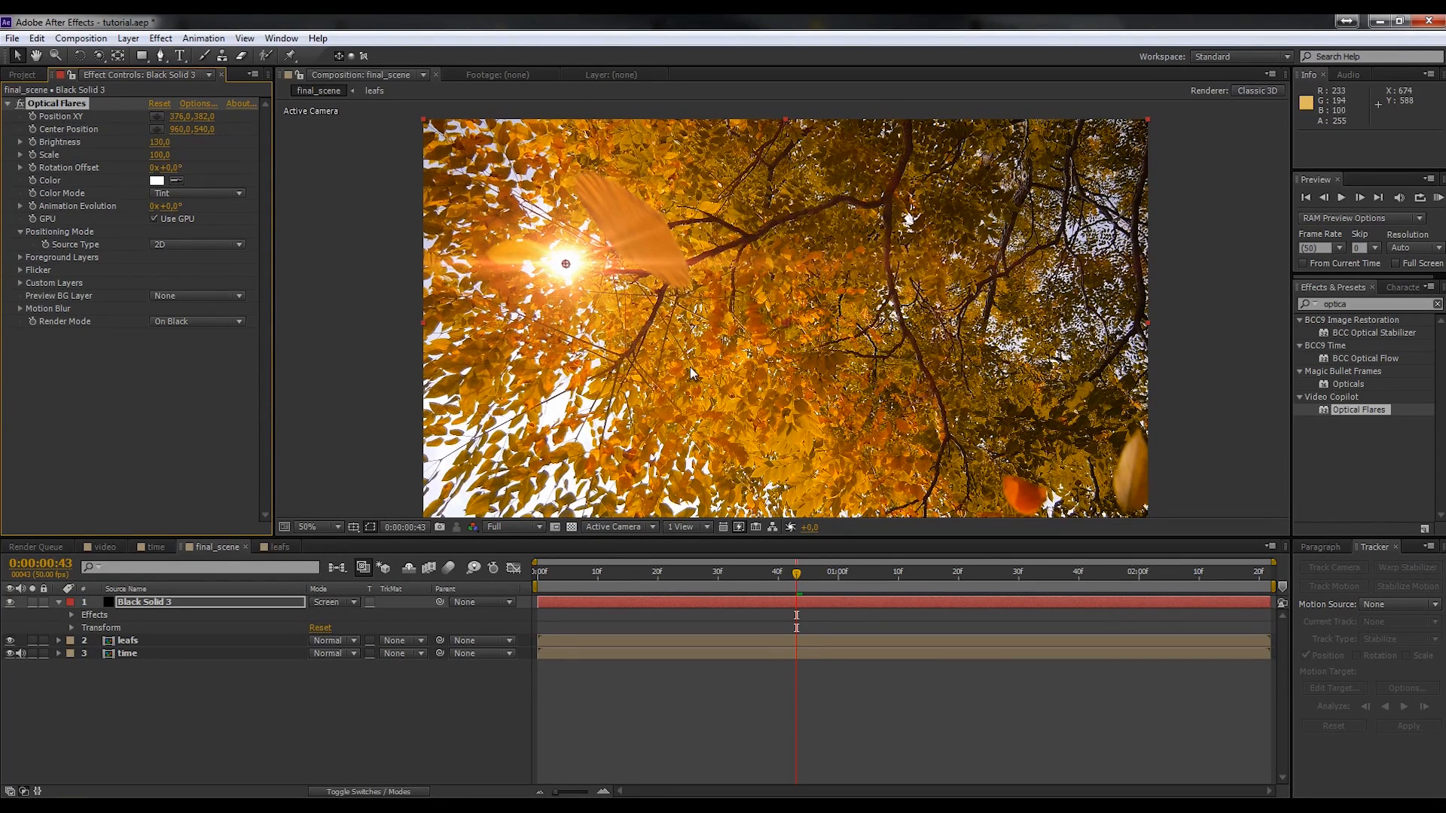
# - Set the flare's brightness to 150 and start keyframing it at 0:00:00:41
pyautogui.click(161, 142)
pyautogui.write('150')
pyautogui.press('Return')
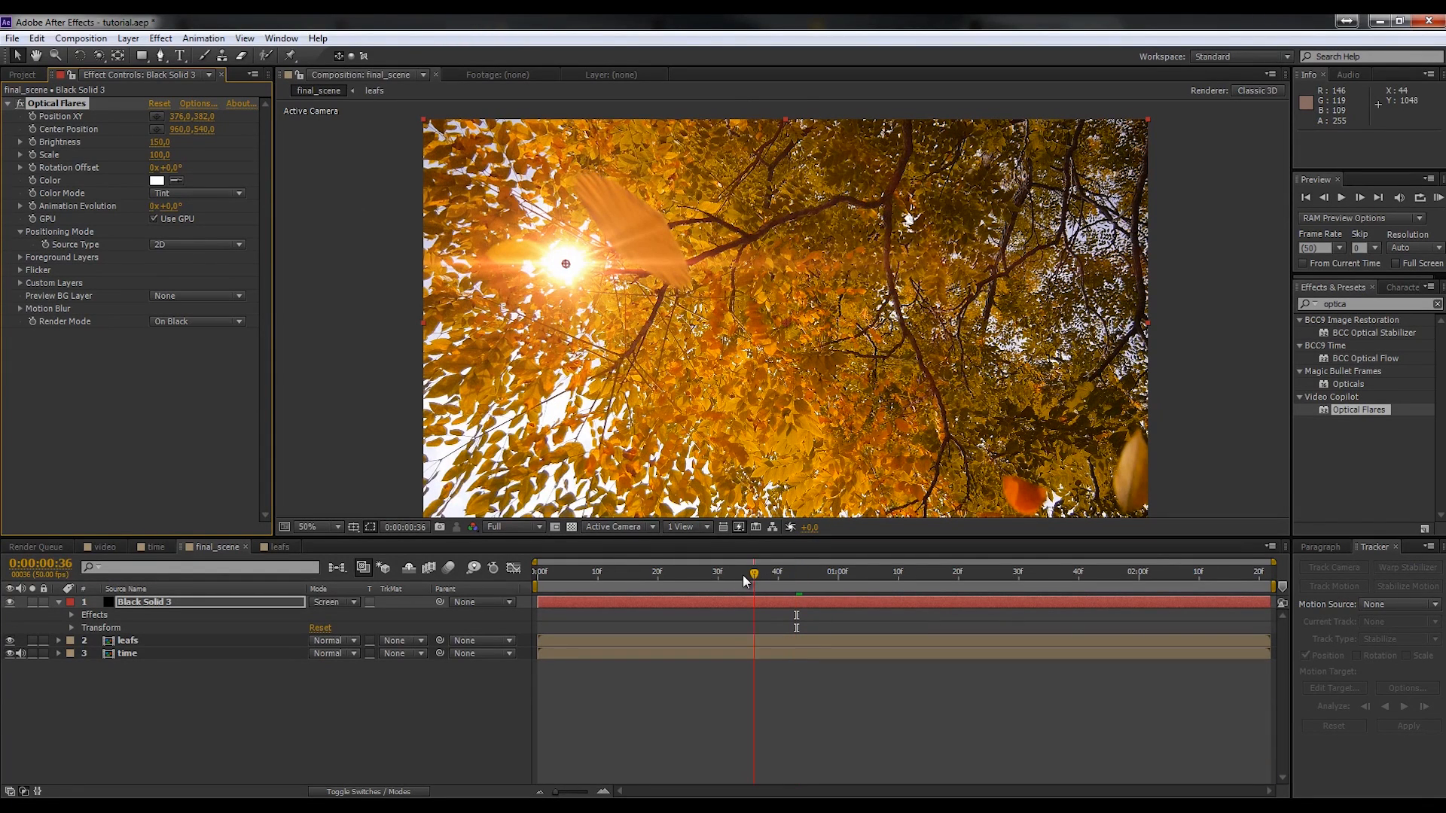
pyautogui.moveTo(743, 575); pyautogui.dragTo(783, 576)
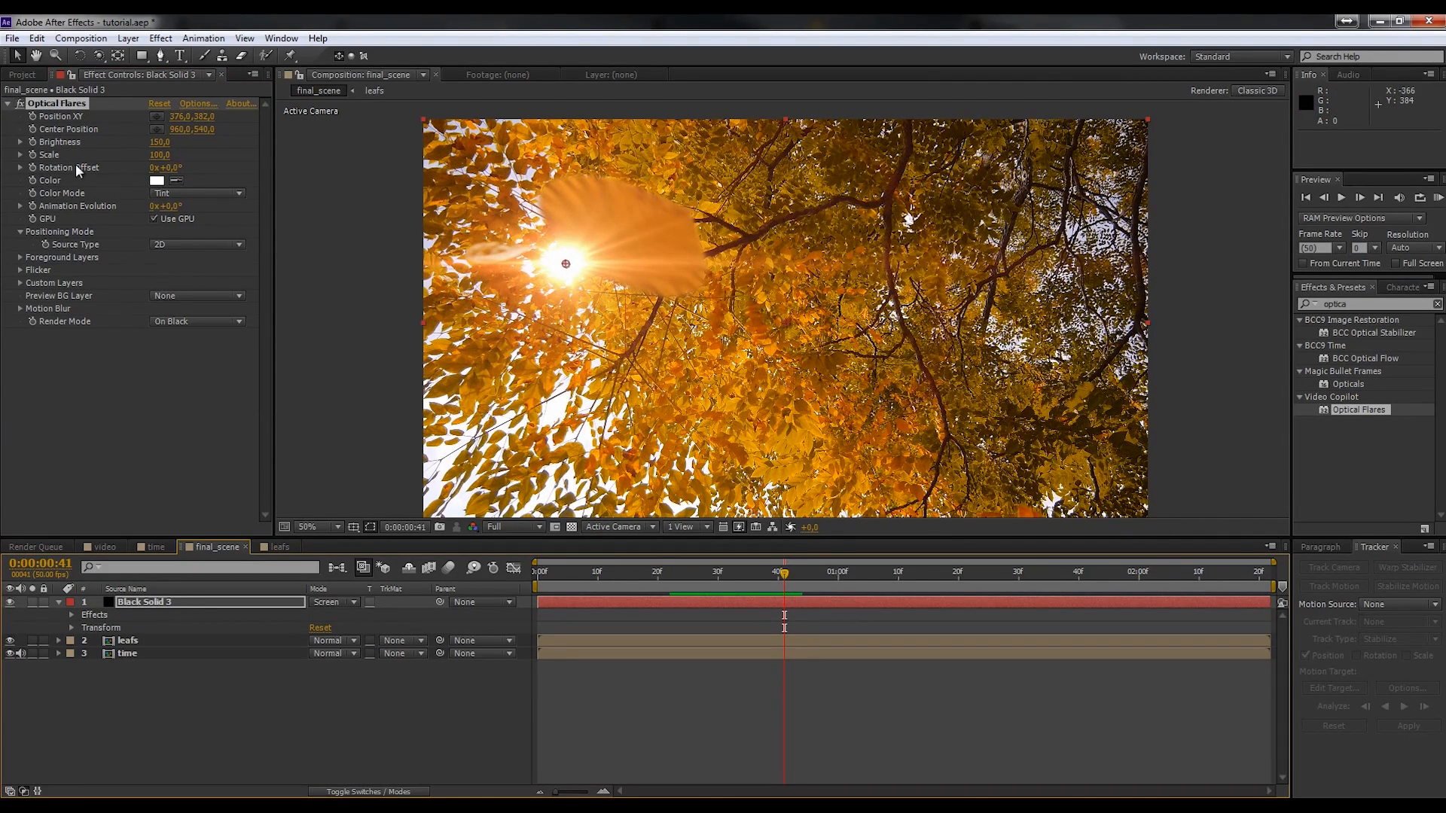
pyautogui.click(33, 139)
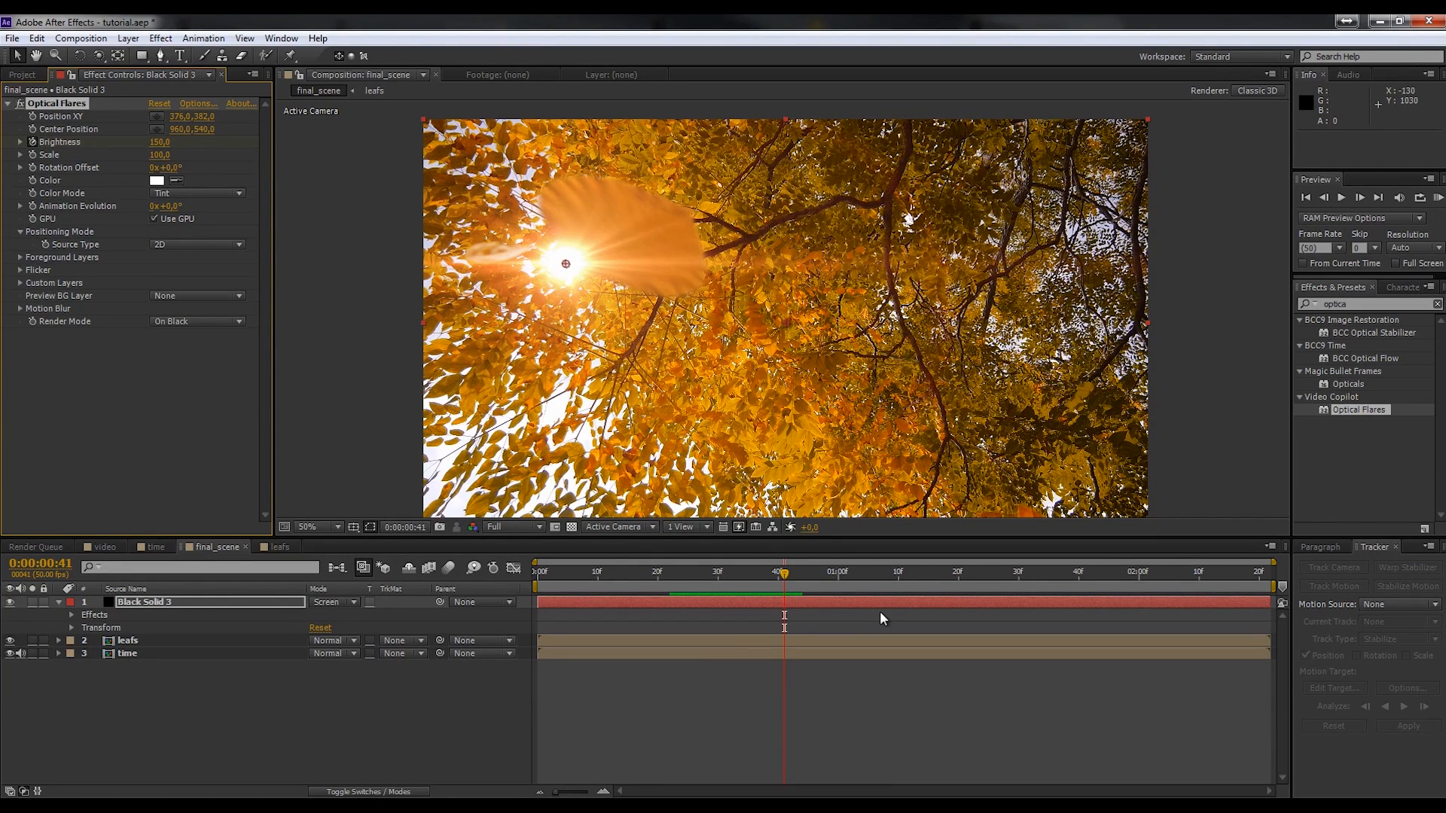
# - Keyframe the flare's brightness at 0 one frame earlier, at 0:00:00:40, and preview the flare switching on
pyautogui.press('pageup')
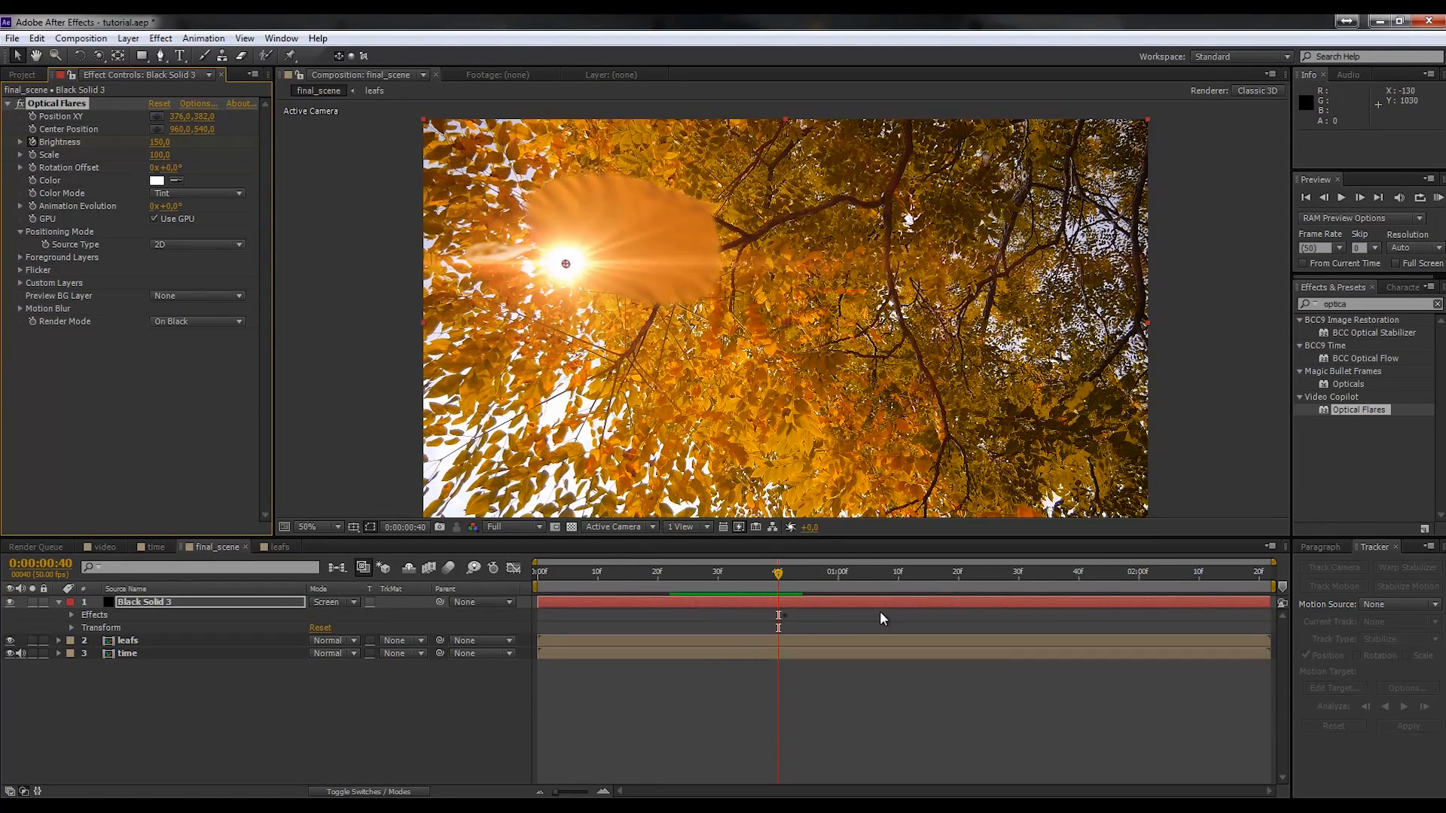
pyautogui.click(159, 142)
pyautogui.write('0')
pyautogui.press('Return')
pyautogui.press('space')
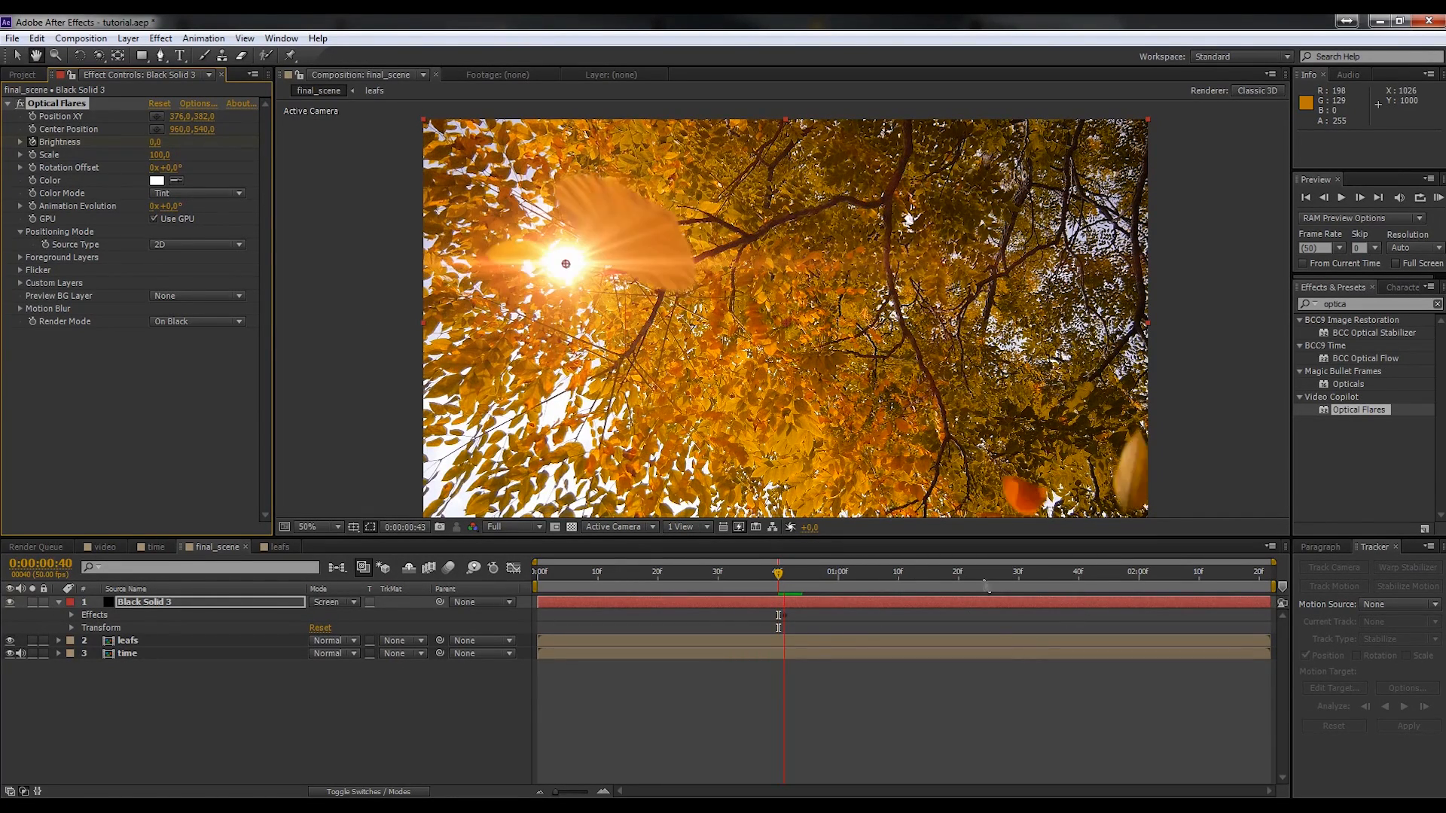
pyautogui.moveTo(805, 572); pyautogui.dragTo(729, 607)
pyautogui.press('space')
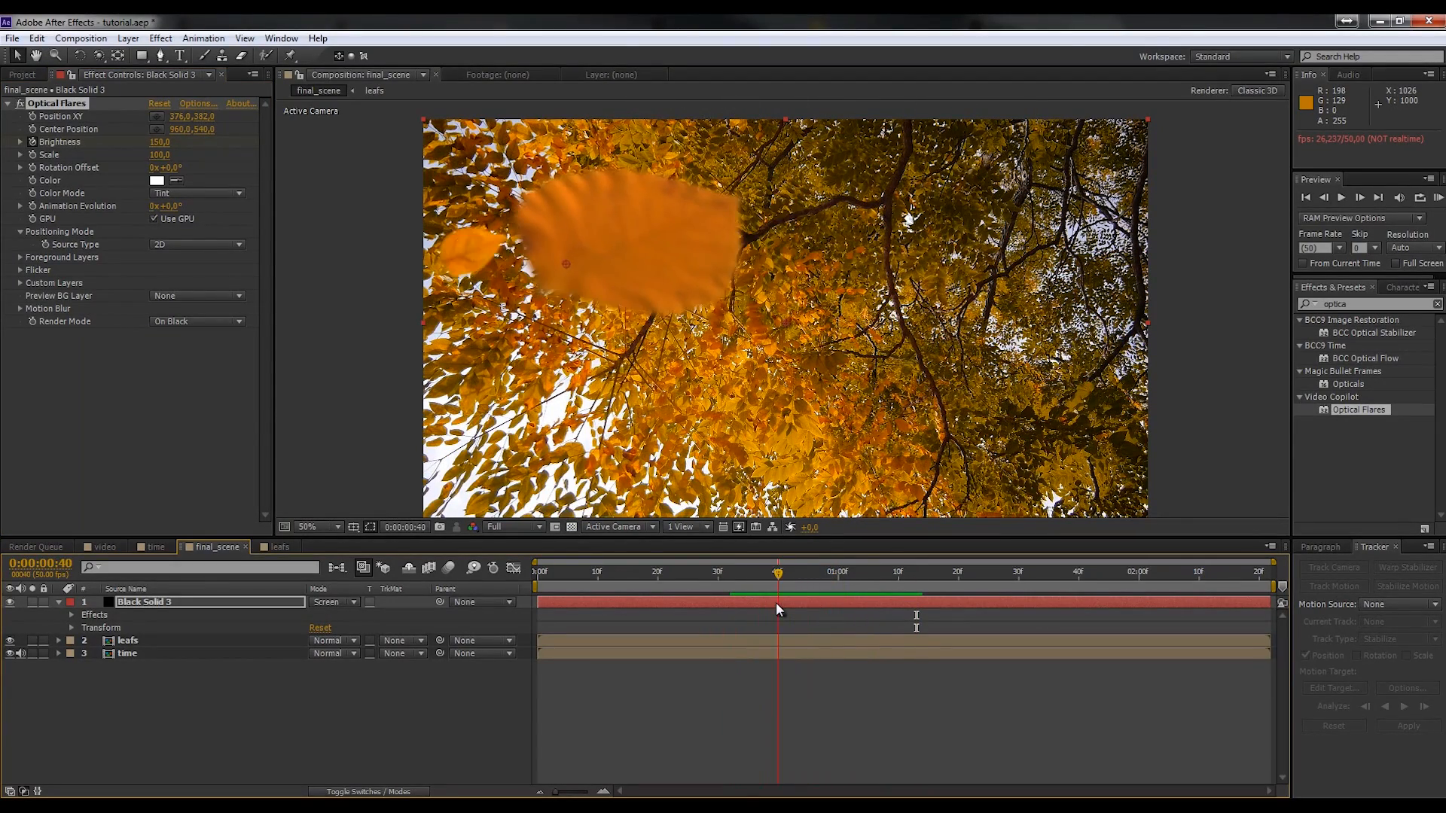
# - Add a brightness keyframe holding 150 at 0:00:00:42, before the small leaf crosses the flare
pyautogui.moveTo(786, 601); pyautogui.dragTo(789, 600)
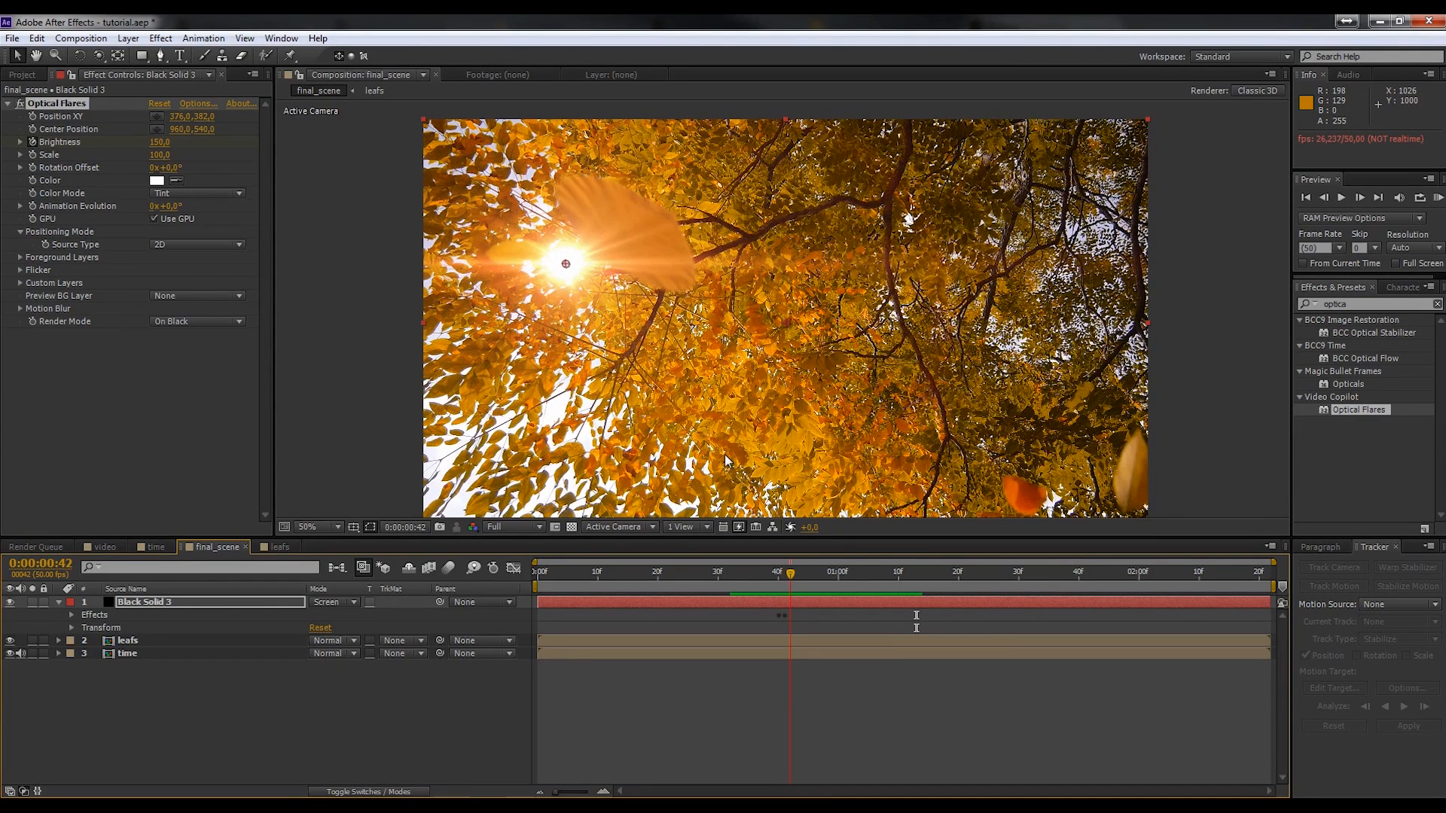
pyautogui.scroll(1, 607, 295)
pyautogui.press('space')
pyautogui.moveTo(418, 210); pyautogui.dragTo(877, 354)
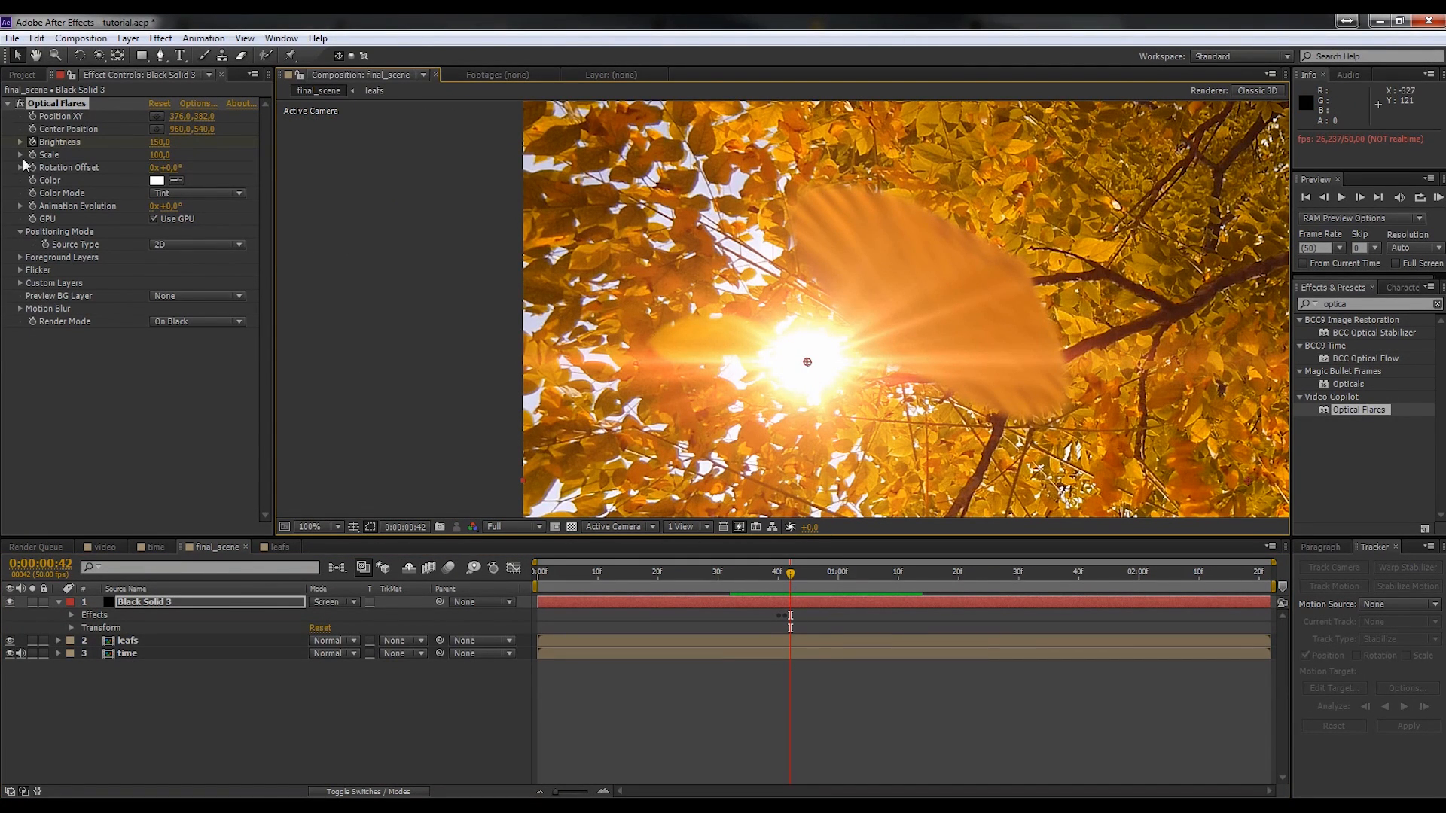
pyautogui.rightClick(62, 141)
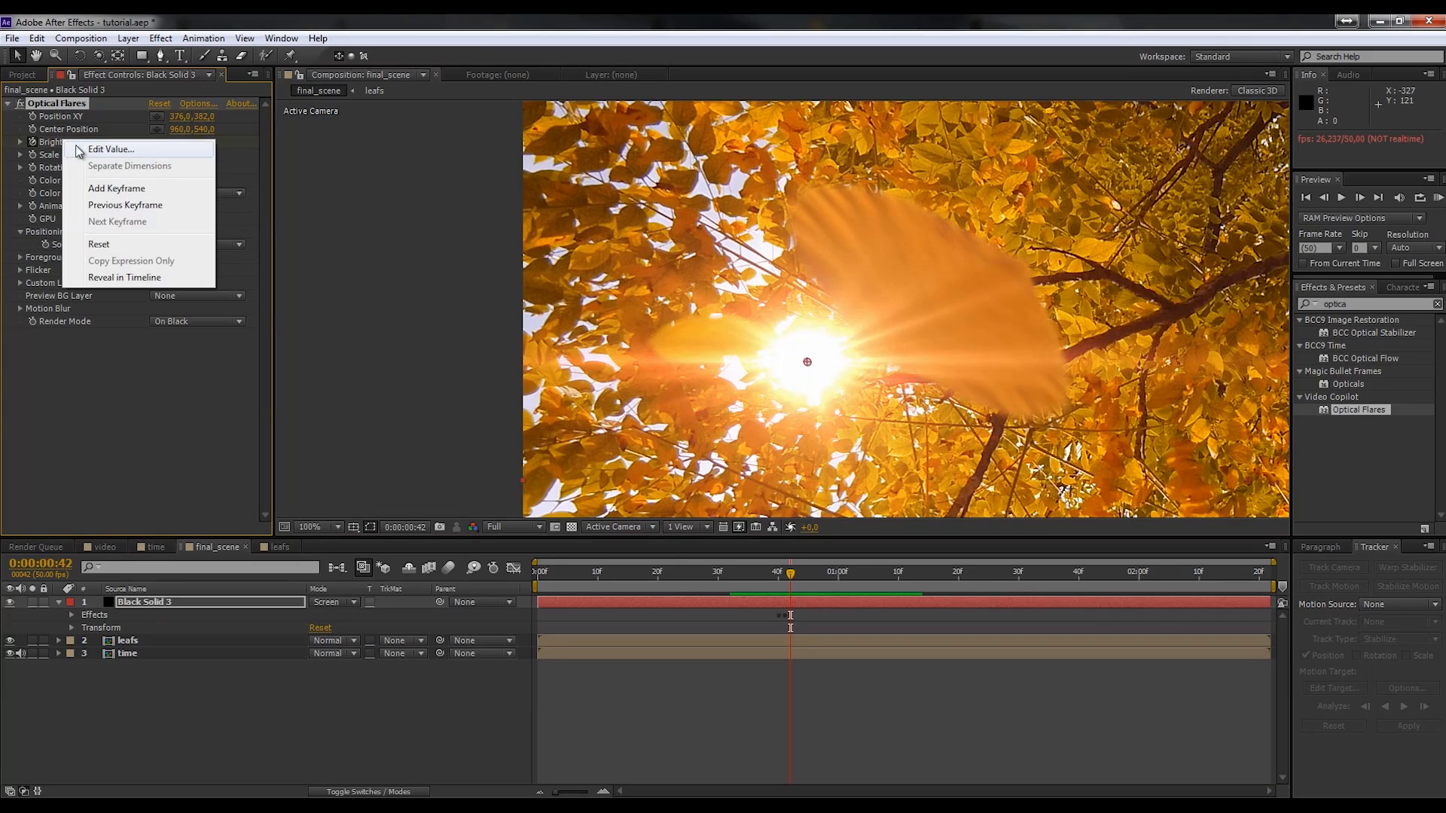
pyautogui.click(152, 190)
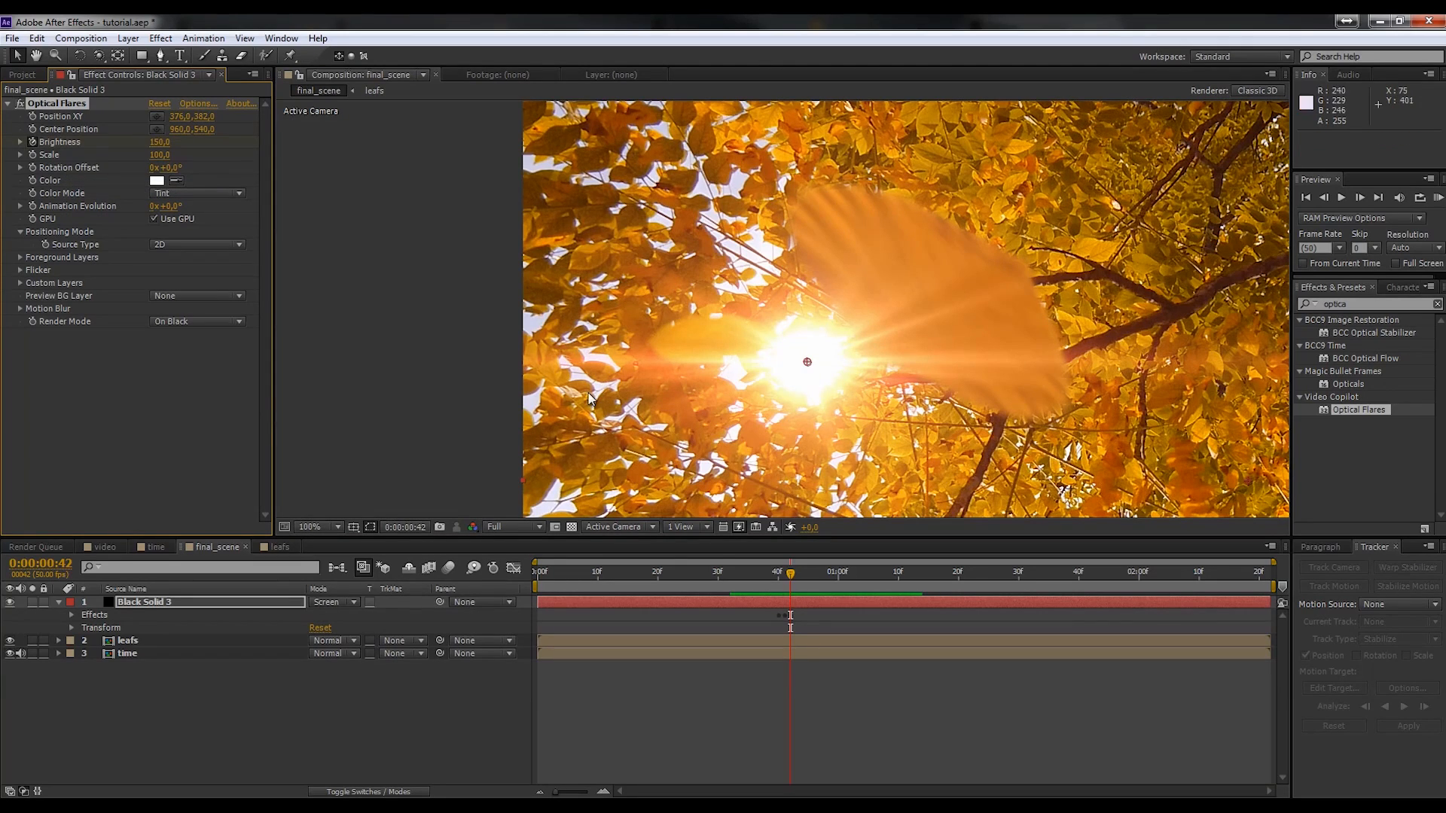
# - Move to 0:00:00:46, where the small leaf covers the light, and set the flare's brightness to 0
pyautogui.click(794, 581)
pyautogui.press('pagedown')
pyautogui.press('pagedown')
pyautogui.press('pagedown')
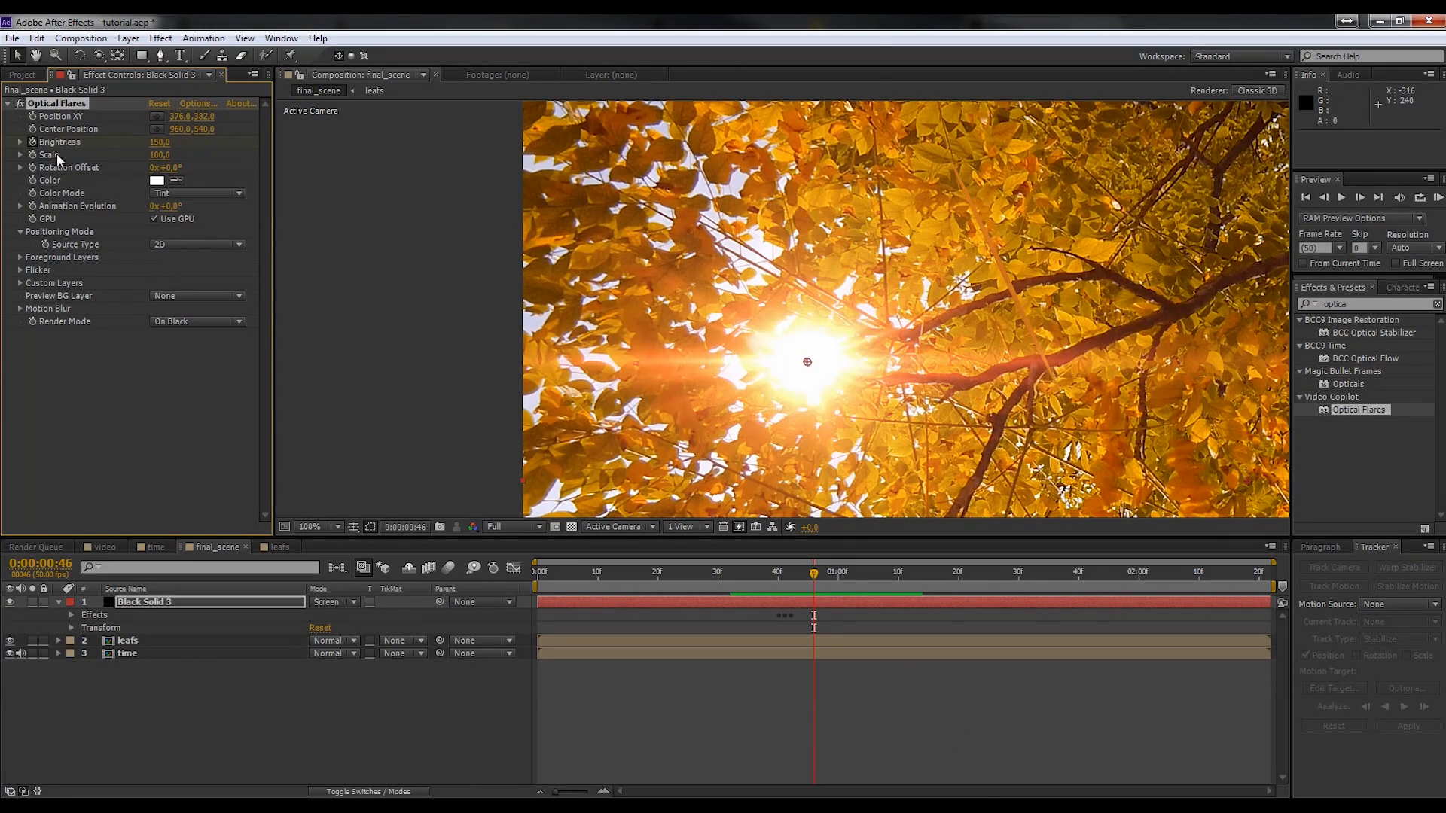
pyautogui.moveTo(159, 142); pyautogui.dragTo(137, 152)
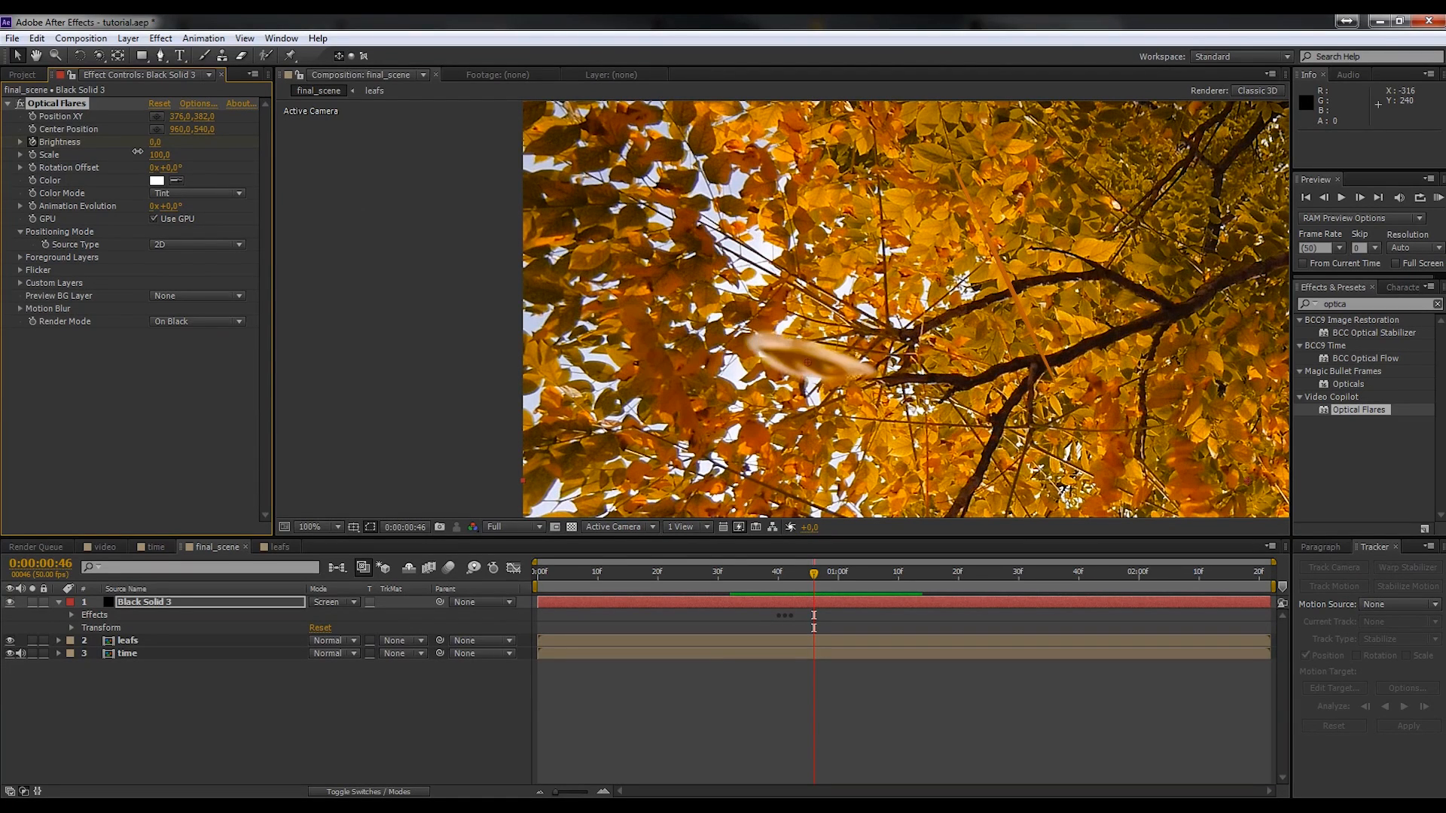
# - Move two frames on to 0:00:00:48 and set the flare's brightness back to 150
pyautogui.press('pagedown')
pyautogui.press('pagedown')
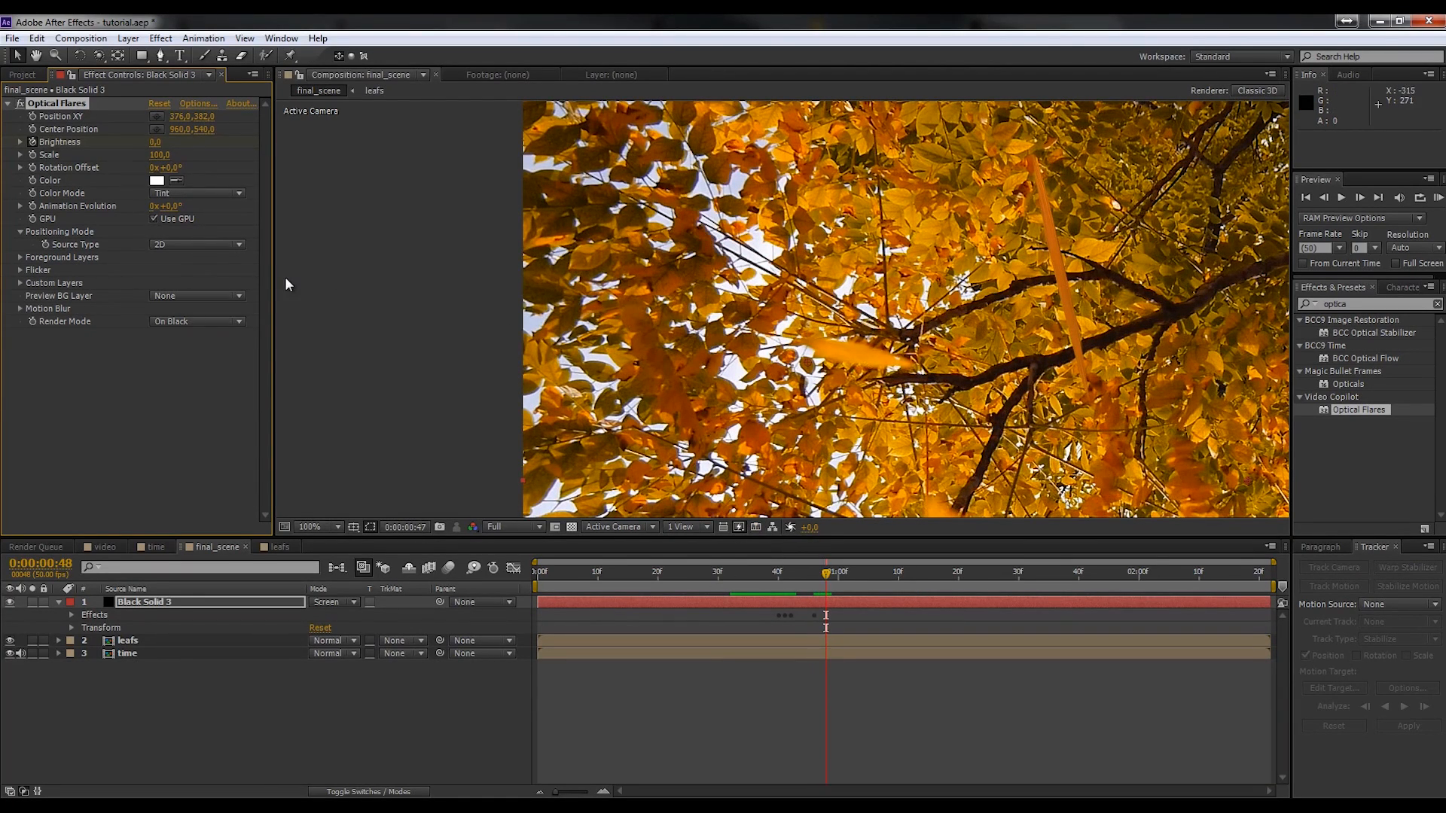
pyautogui.click(154, 142)
pyautogui.write('100')
pyautogui.press('Return')
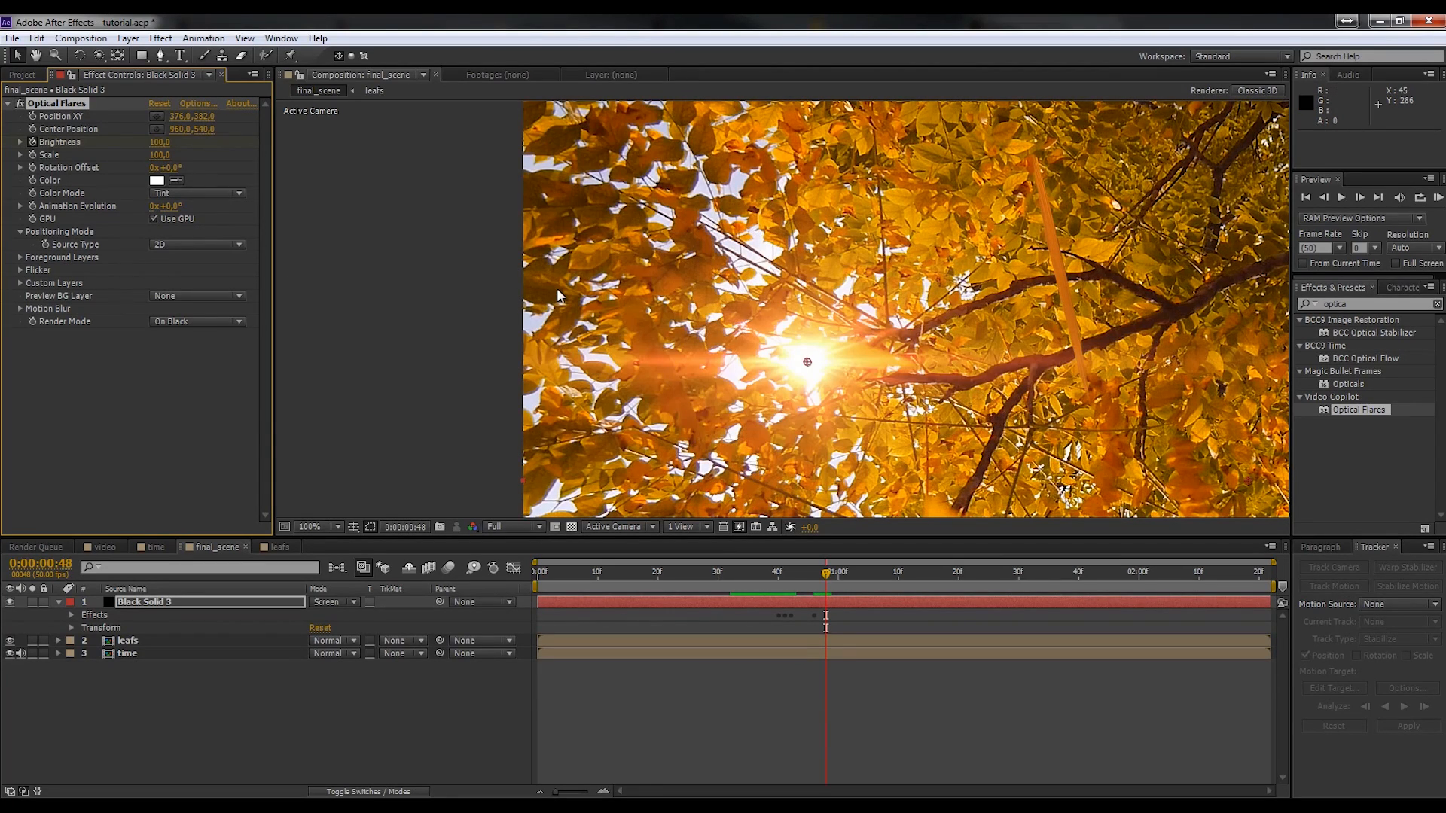
pyautogui.click(159, 142)
pyautogui.write('150')
pyautogui.press('Return')
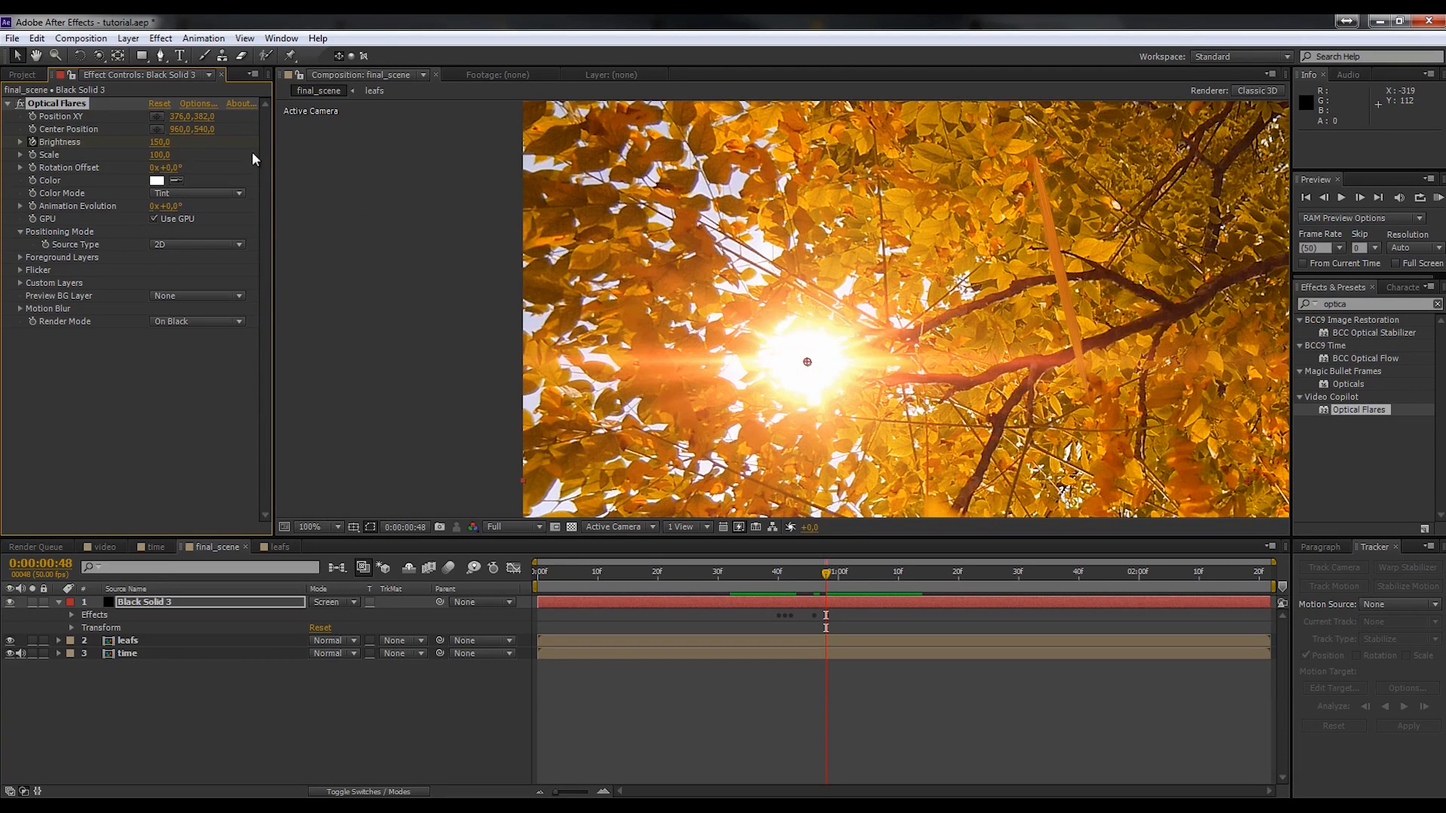
# - Play the composition from about 0:00:00:38 to check the flare's on-off flicker as the leaves pass in front
pyautogui.moveTo(826, 574); pyautogui.dragTo(761, 594)
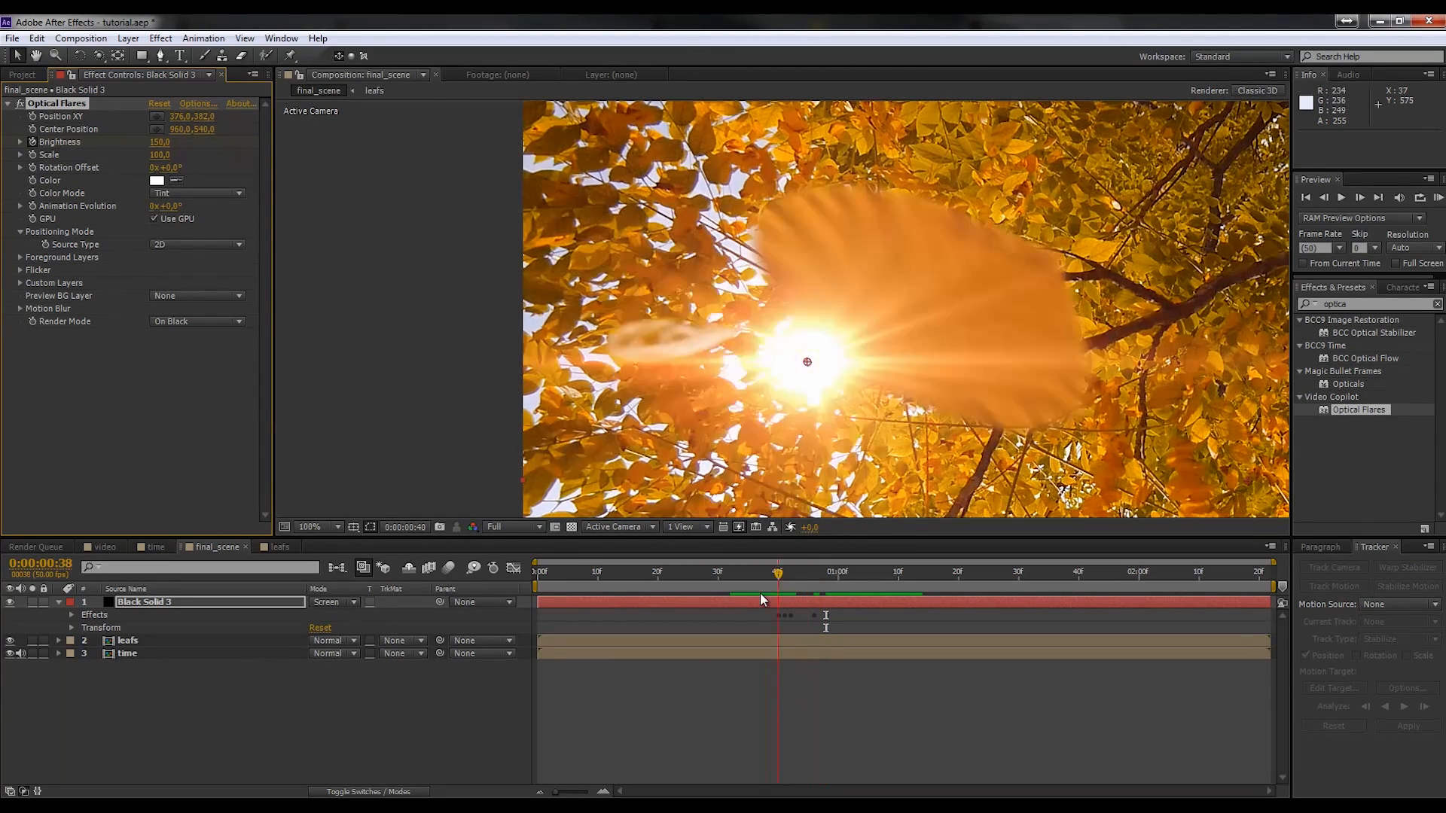
pyautogui.scroll(-4, 790, 414)
pyautogui.press('space')
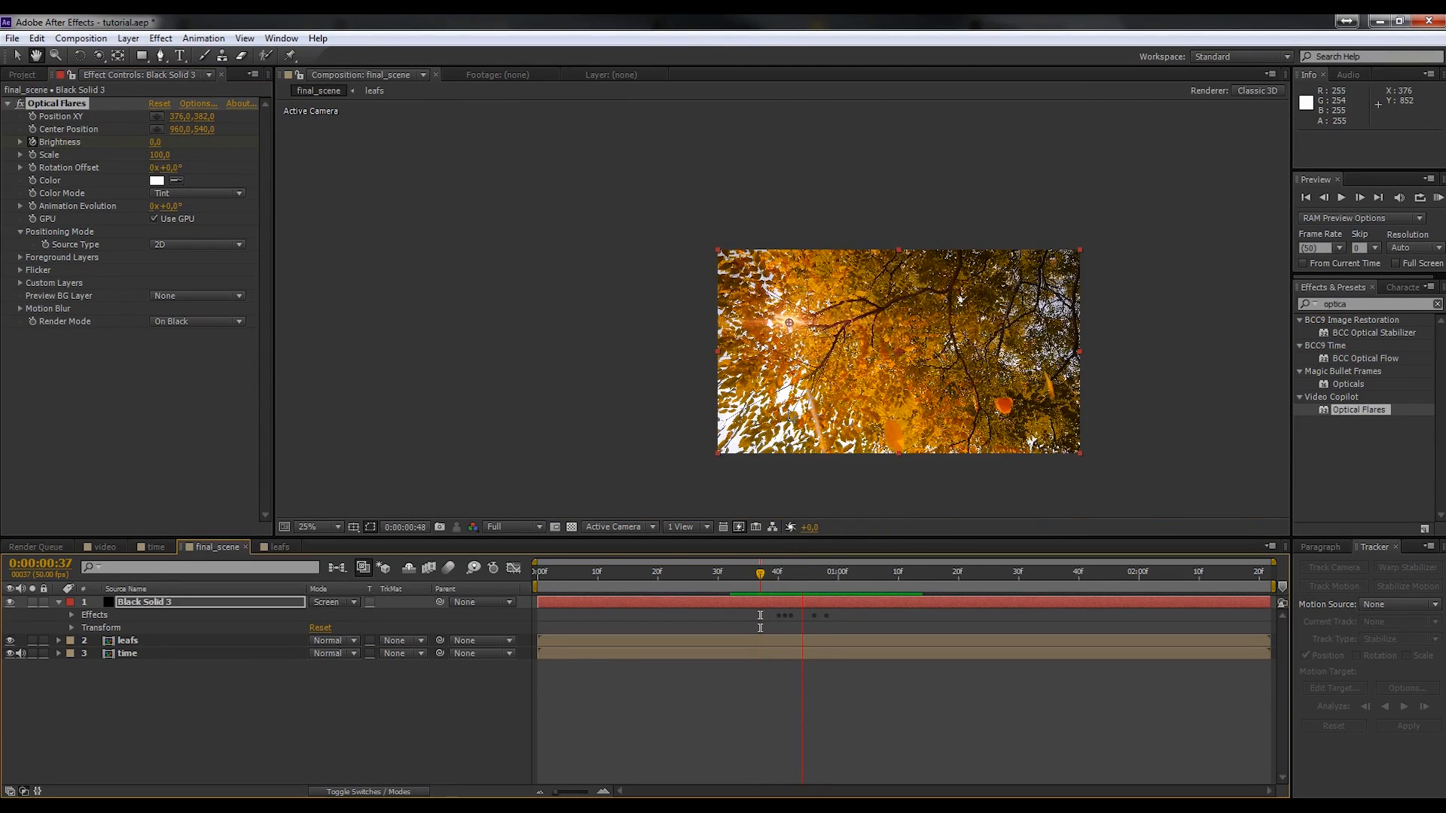
pyautogui.click(766, 577)
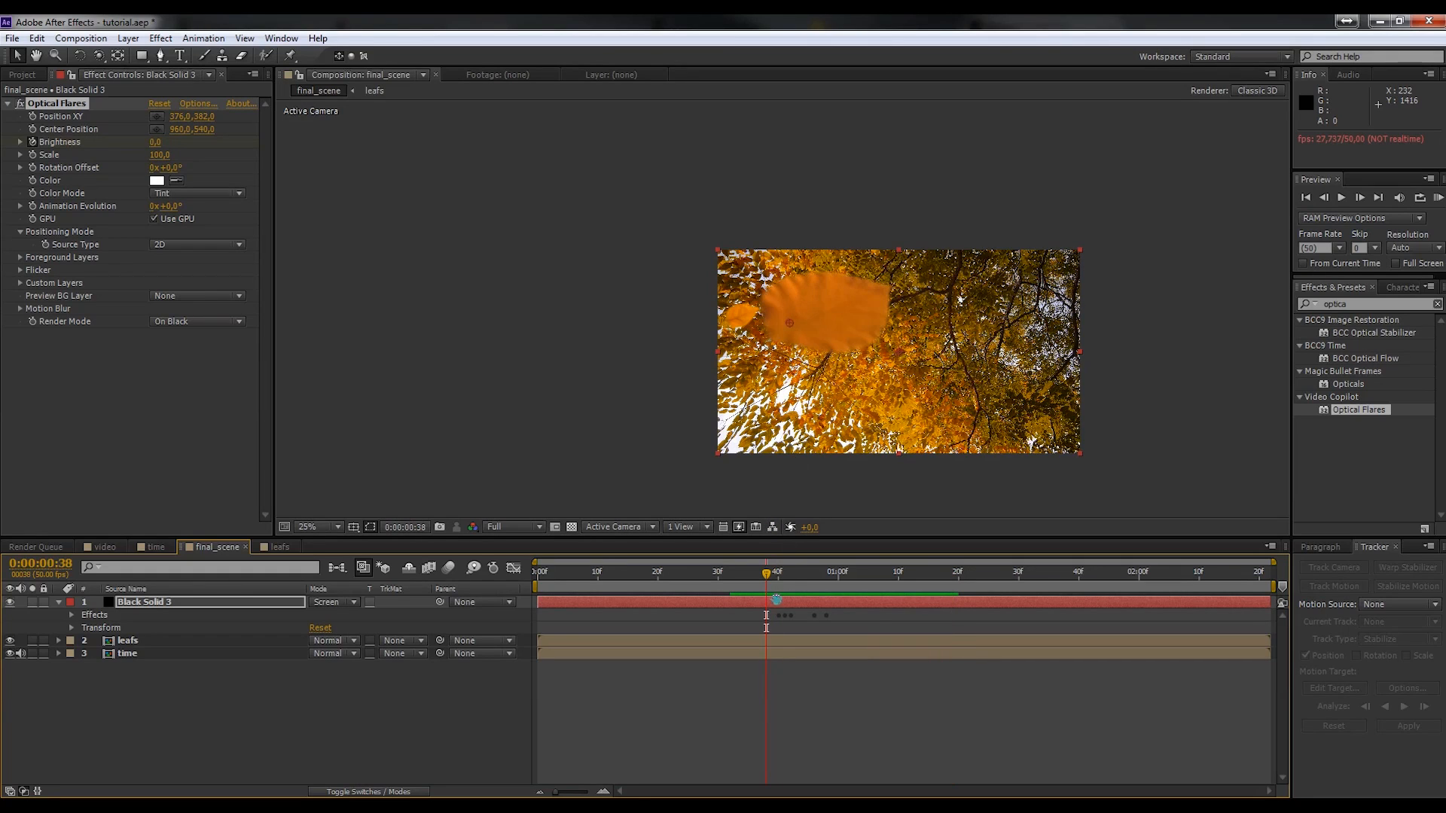
pyautogui.press('space')
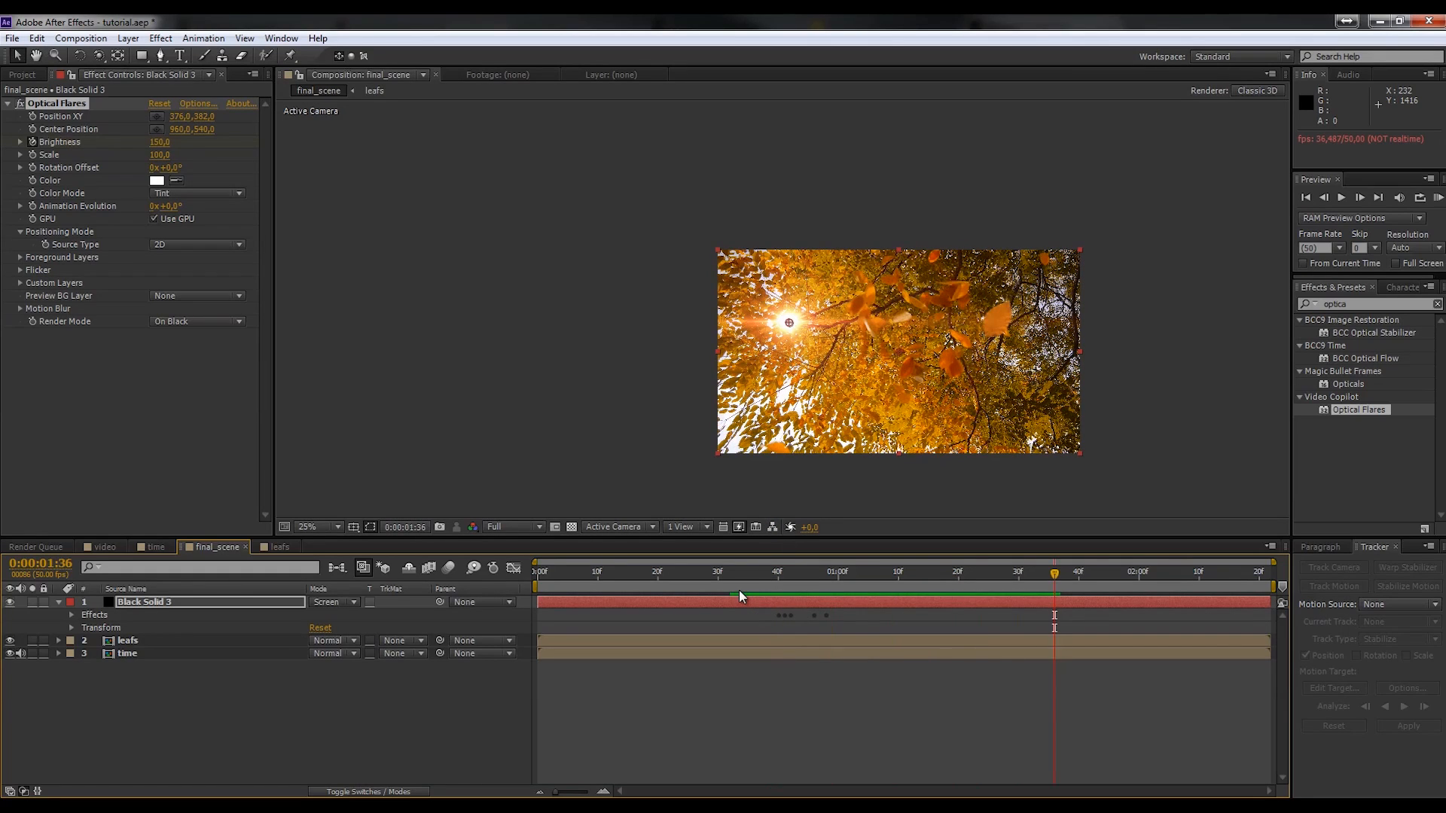
pyautogui.click(772, 583)
pyautogui.press('space')
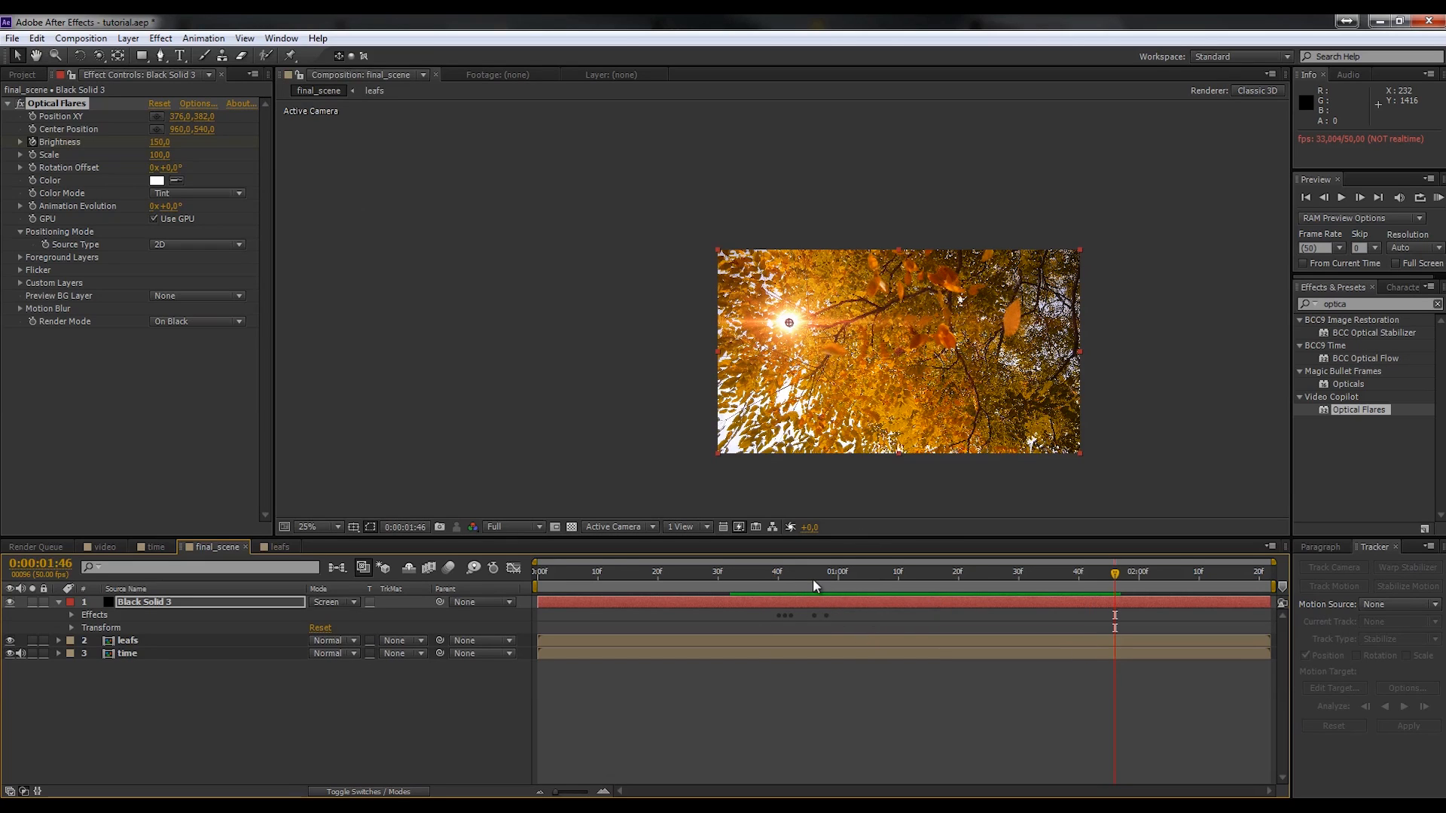
# - Collapse the black solid's properties and select the time layer
pyautogui.click(59, 602)
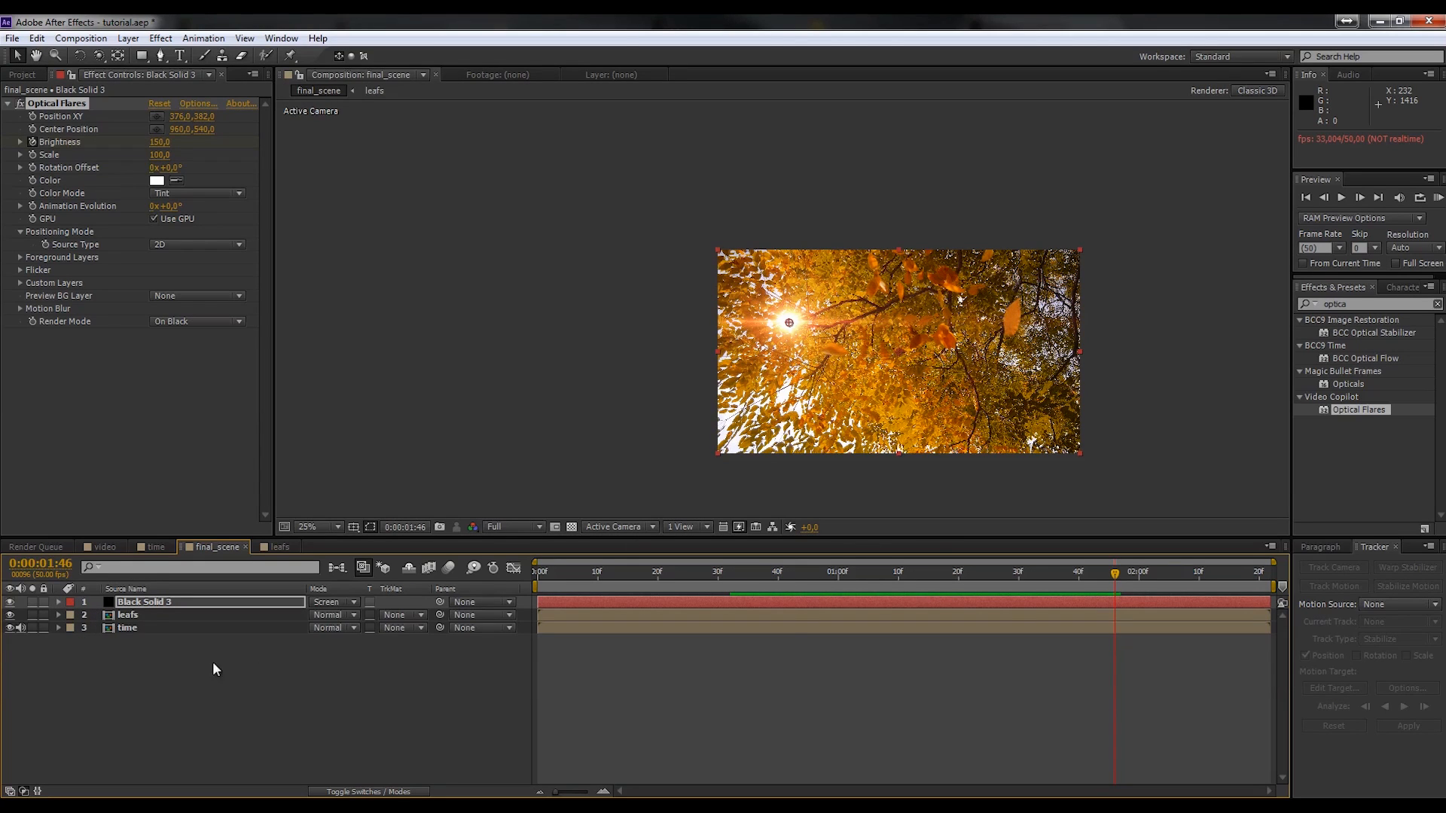
pyautogui.scroll(2, 784, 312)
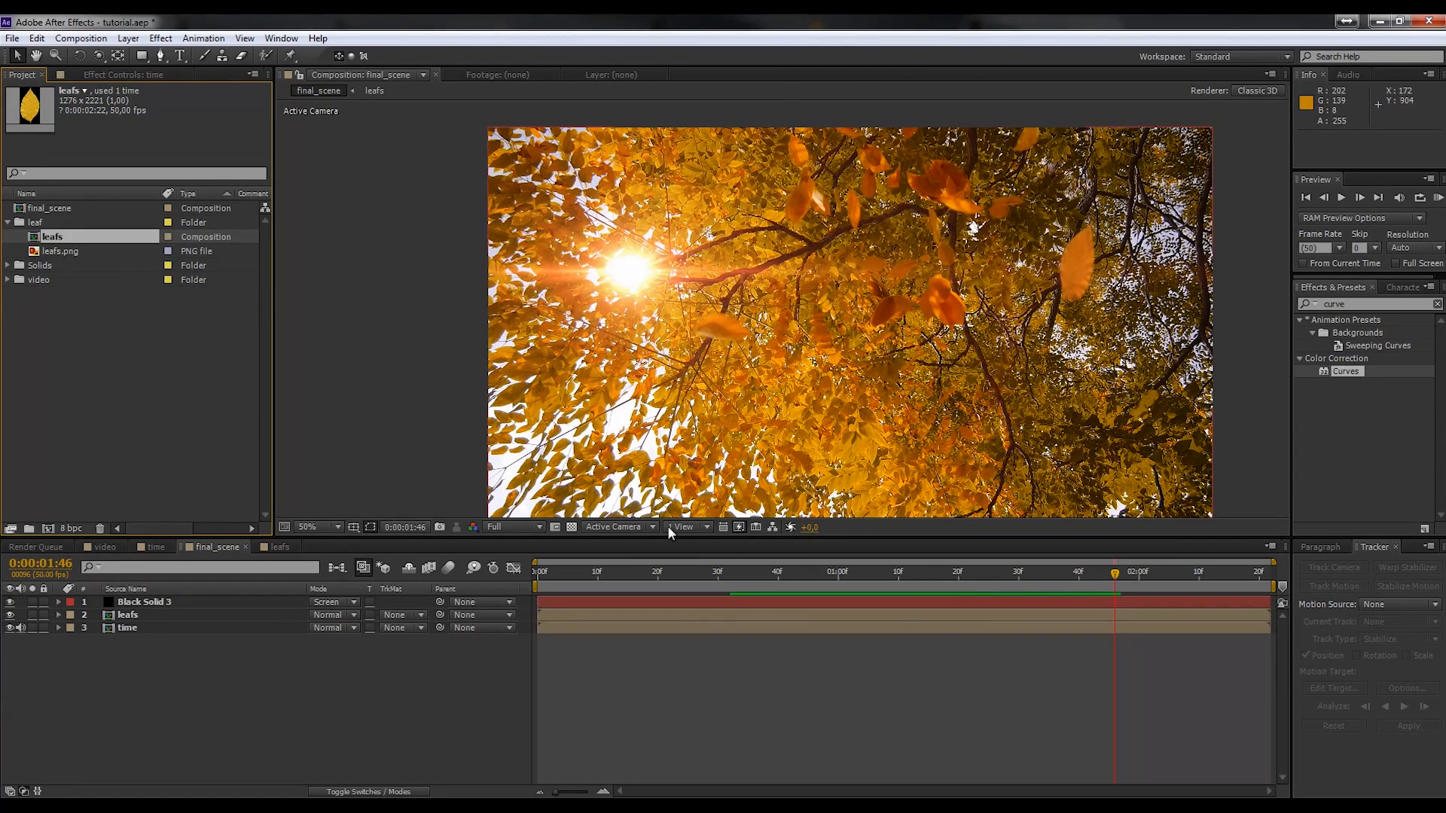
pyautogui.click(187, 628)
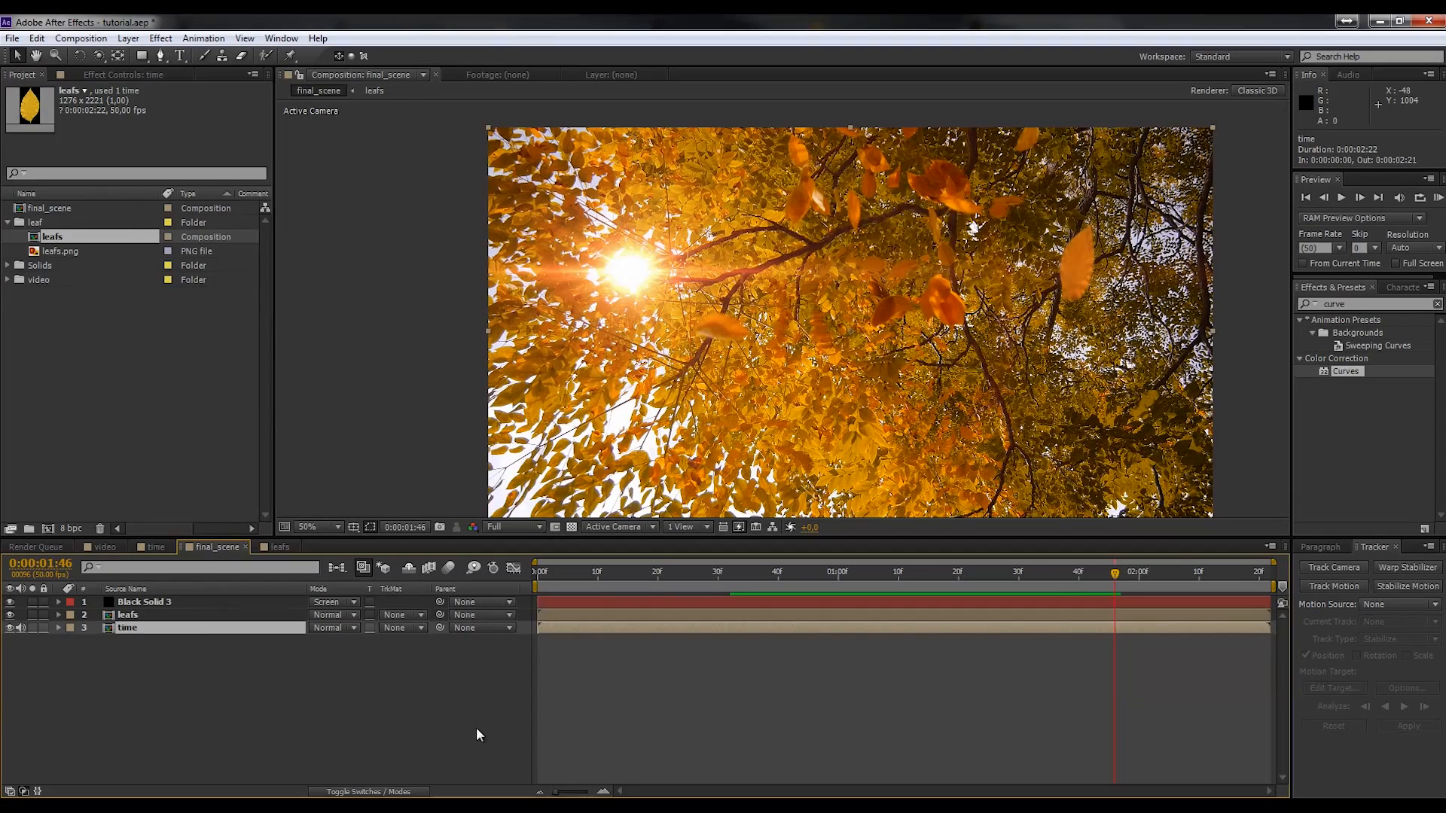
# - Show the time layer's effect settings and duplicate the layer
pyautogui.click(119, 77)
pyautogui.click(144, 649)
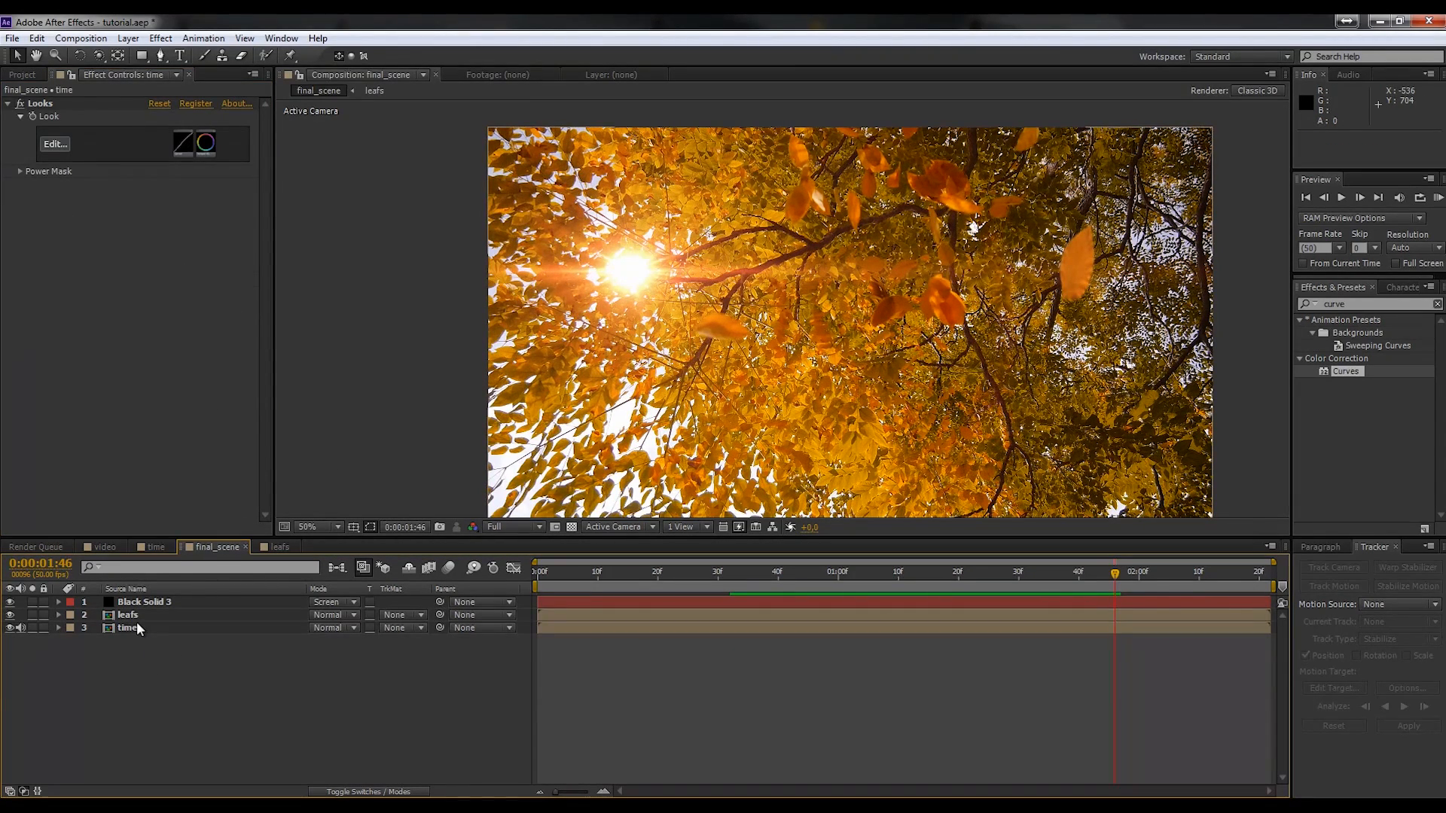
pyautogui.click(139, 631)
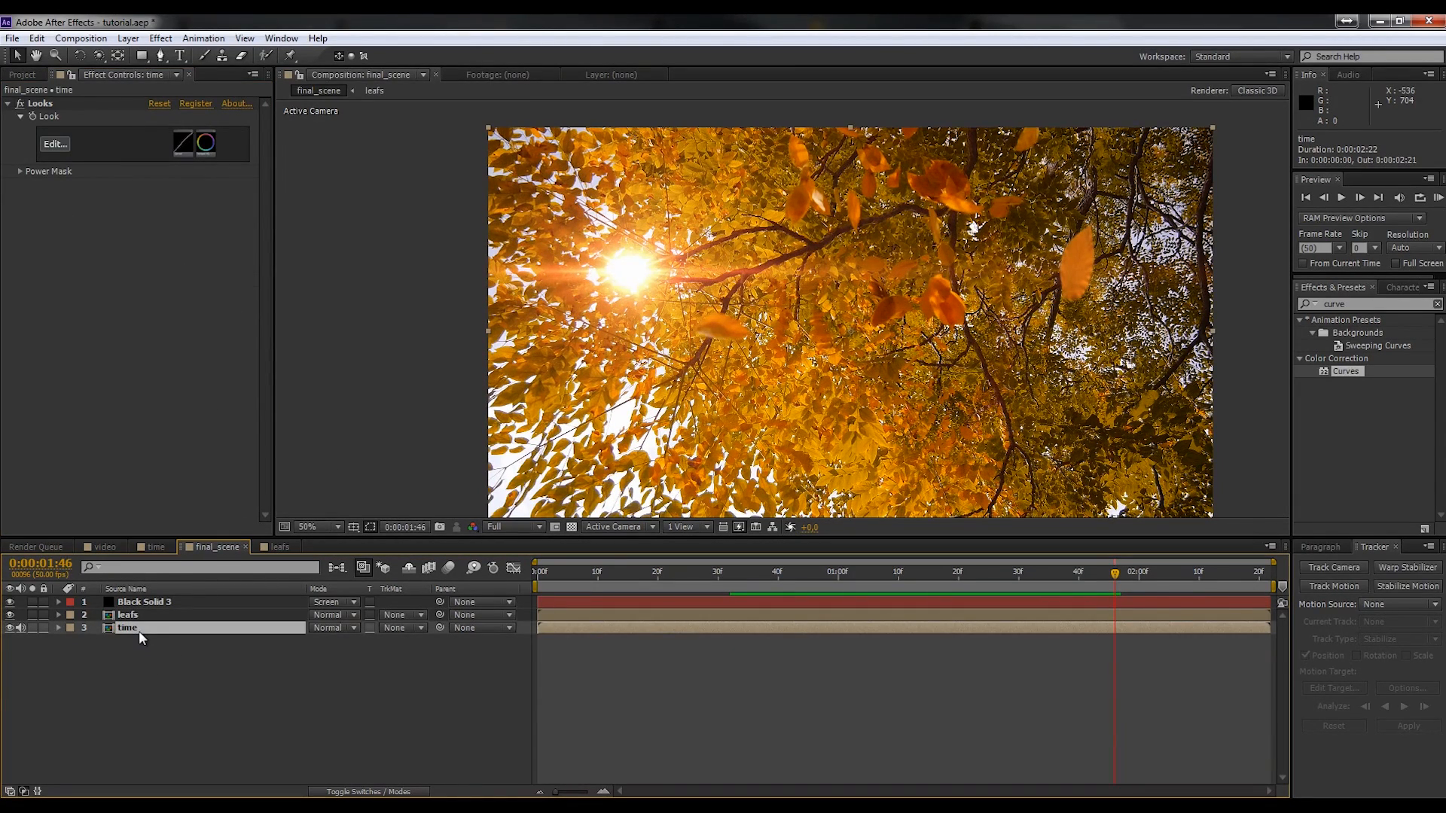
pyautogui.hotkey('ctrl', 'd')
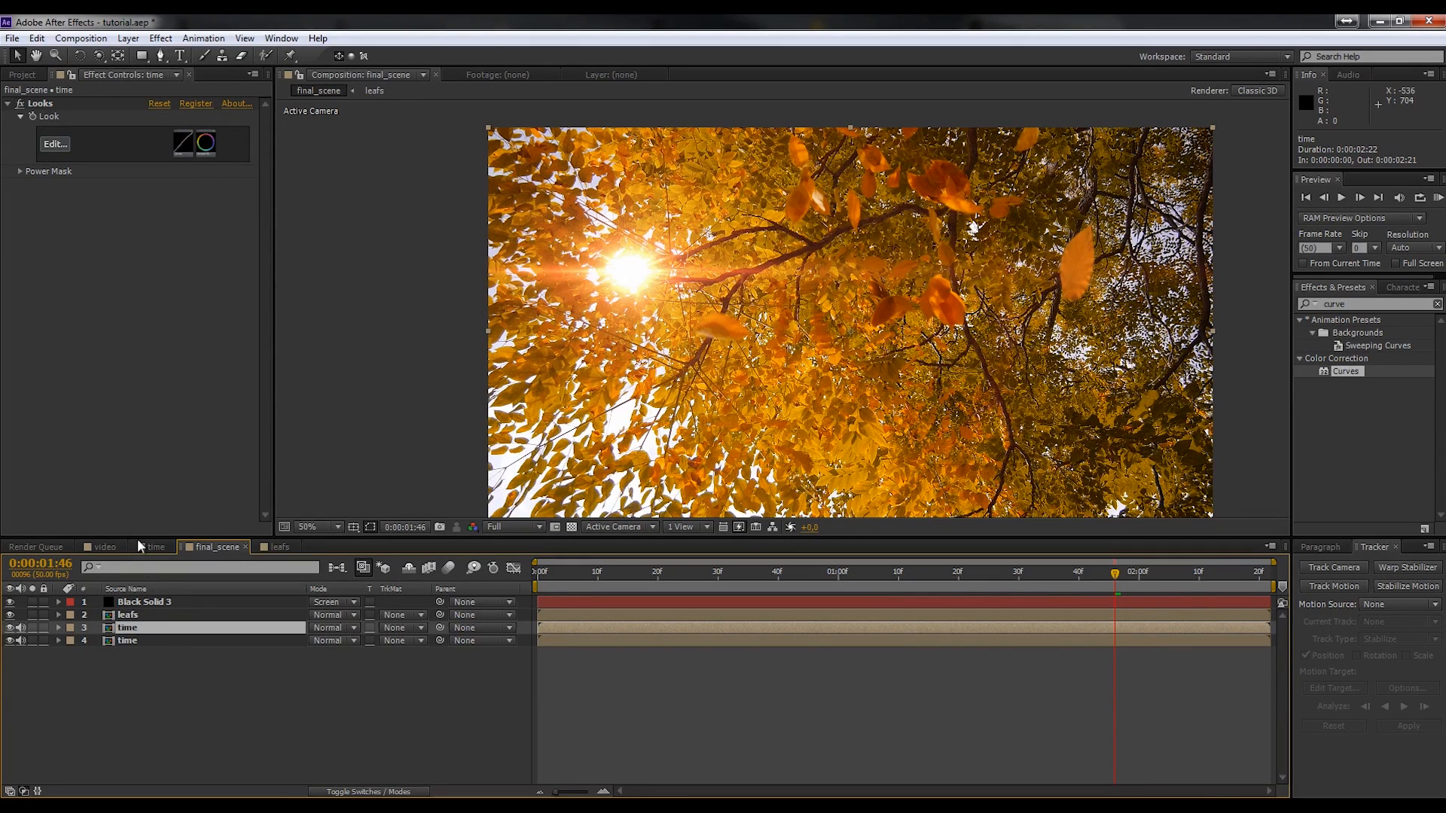
# - Find the Color Range effect by searching for "range" and add it to the upper time layer, after Looks
pyautogui.click(1360, 303)
pyautogui.write('ra')
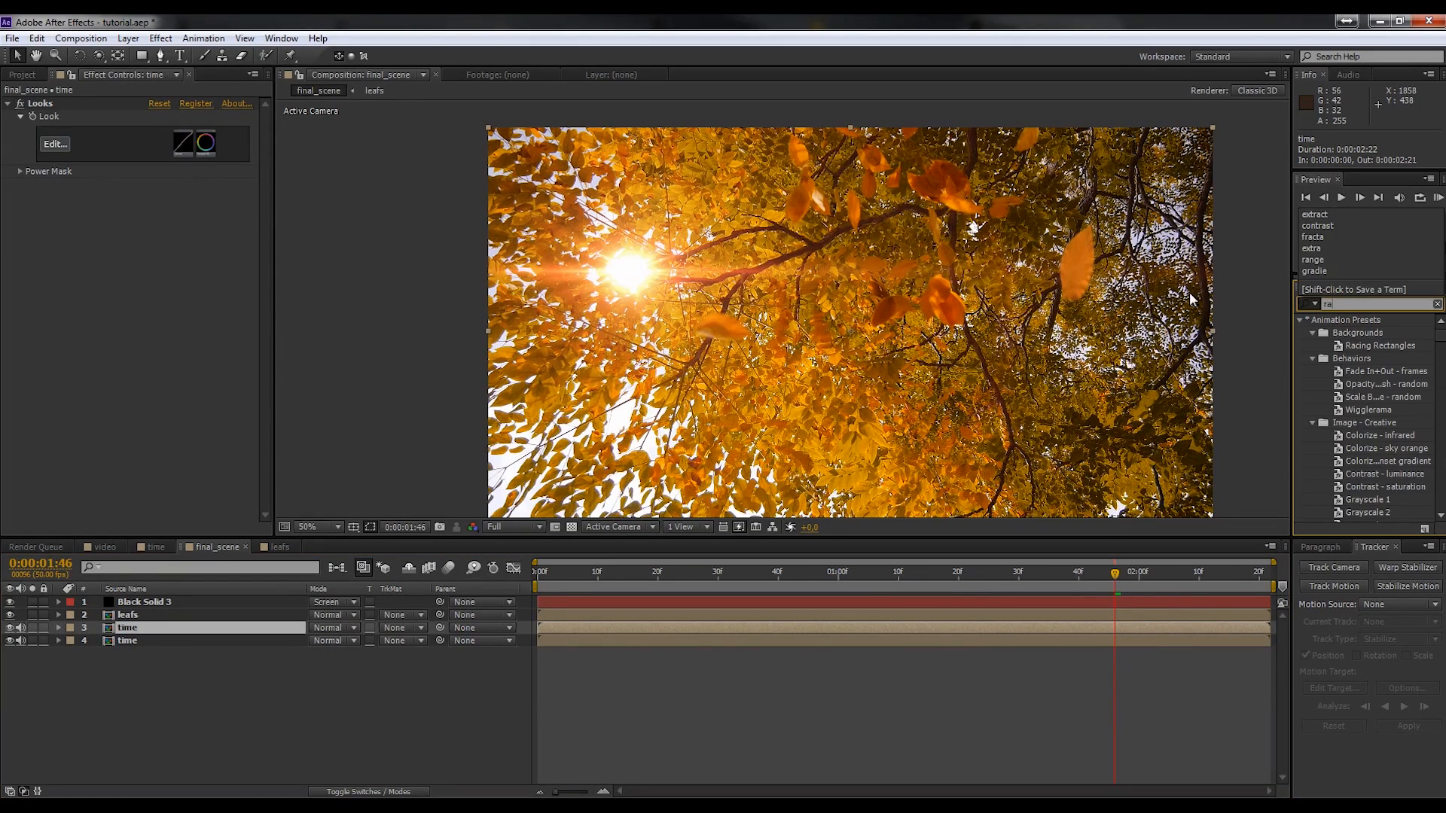
pyautogui.write('nge')
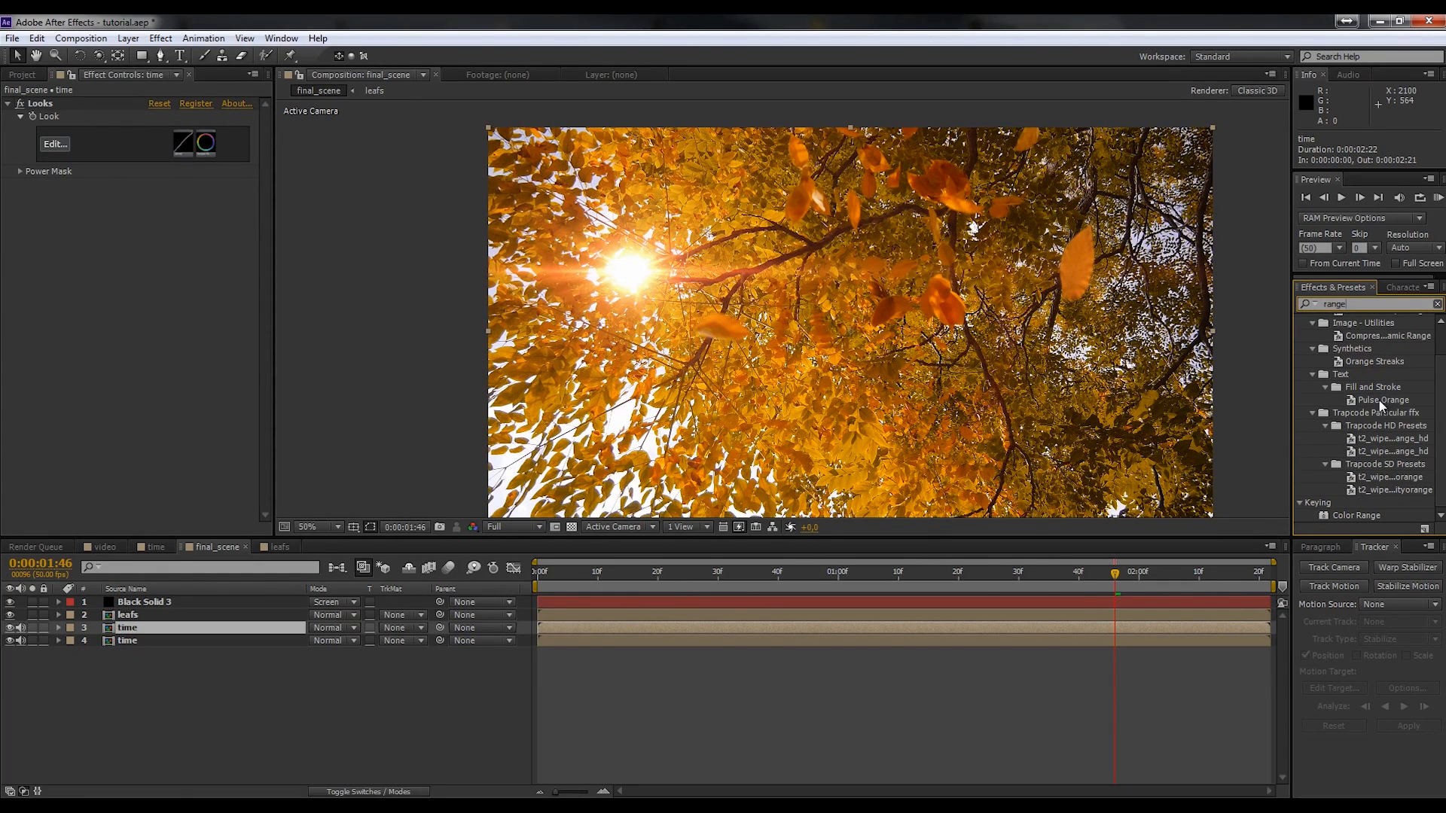
pyautogui.moveTo(1364, 510); pyautogui.dragTo(205, 188)
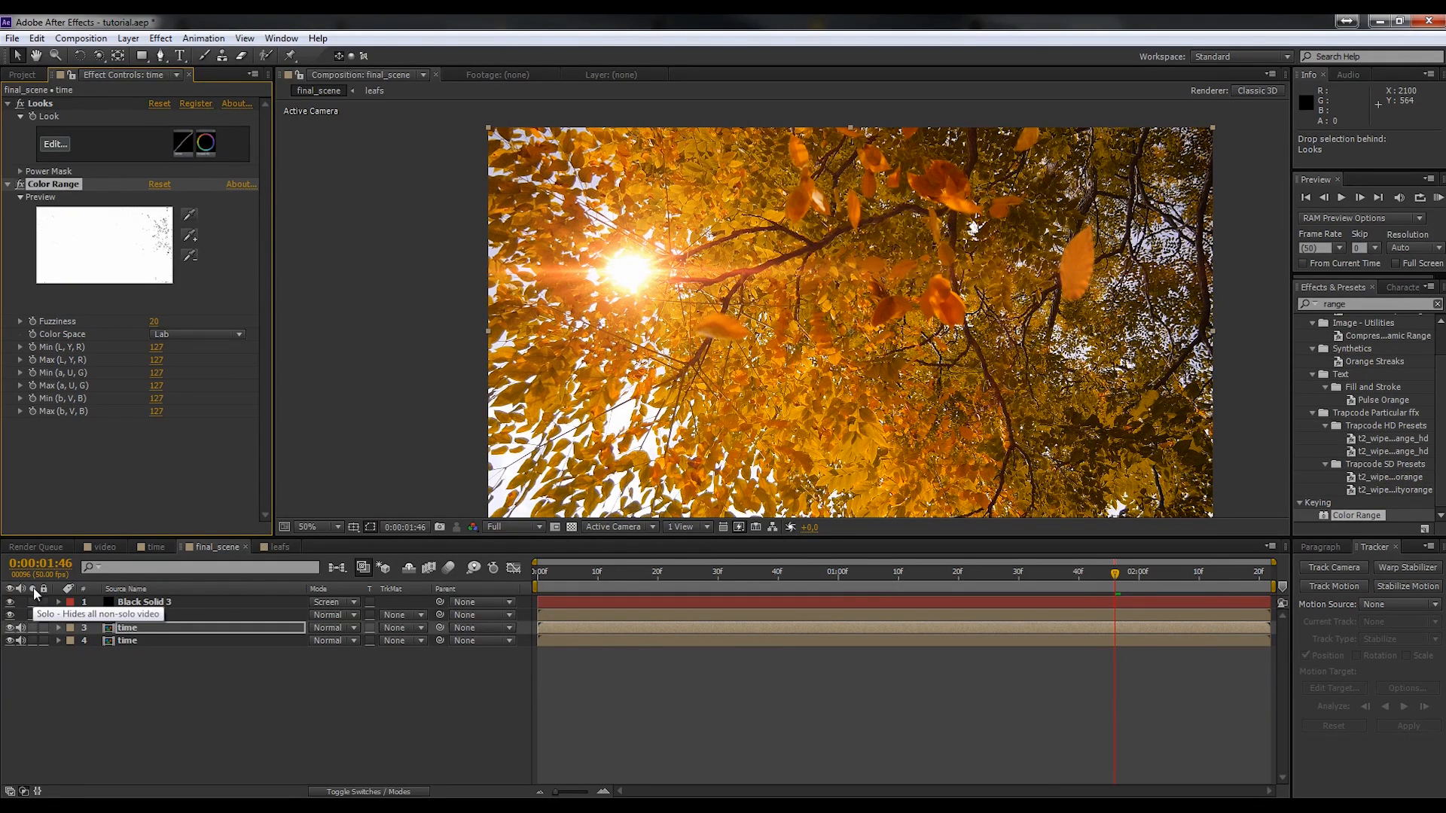
# - Solo the upper time layer and key out the white and pale sky areas by sampling them for Color Range
pyautogui.click(33, 628)
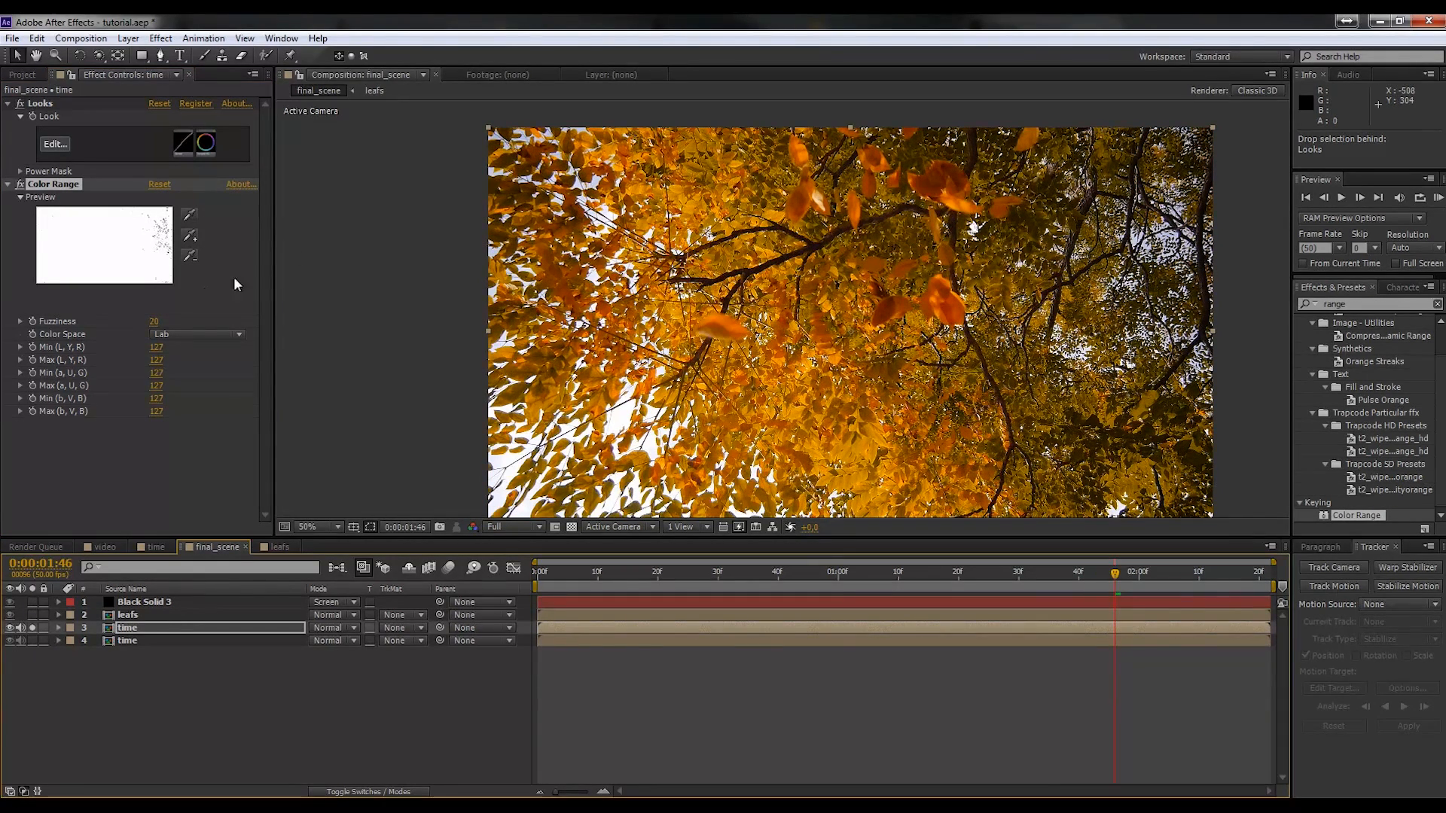
pyautogui.click(188, 214)
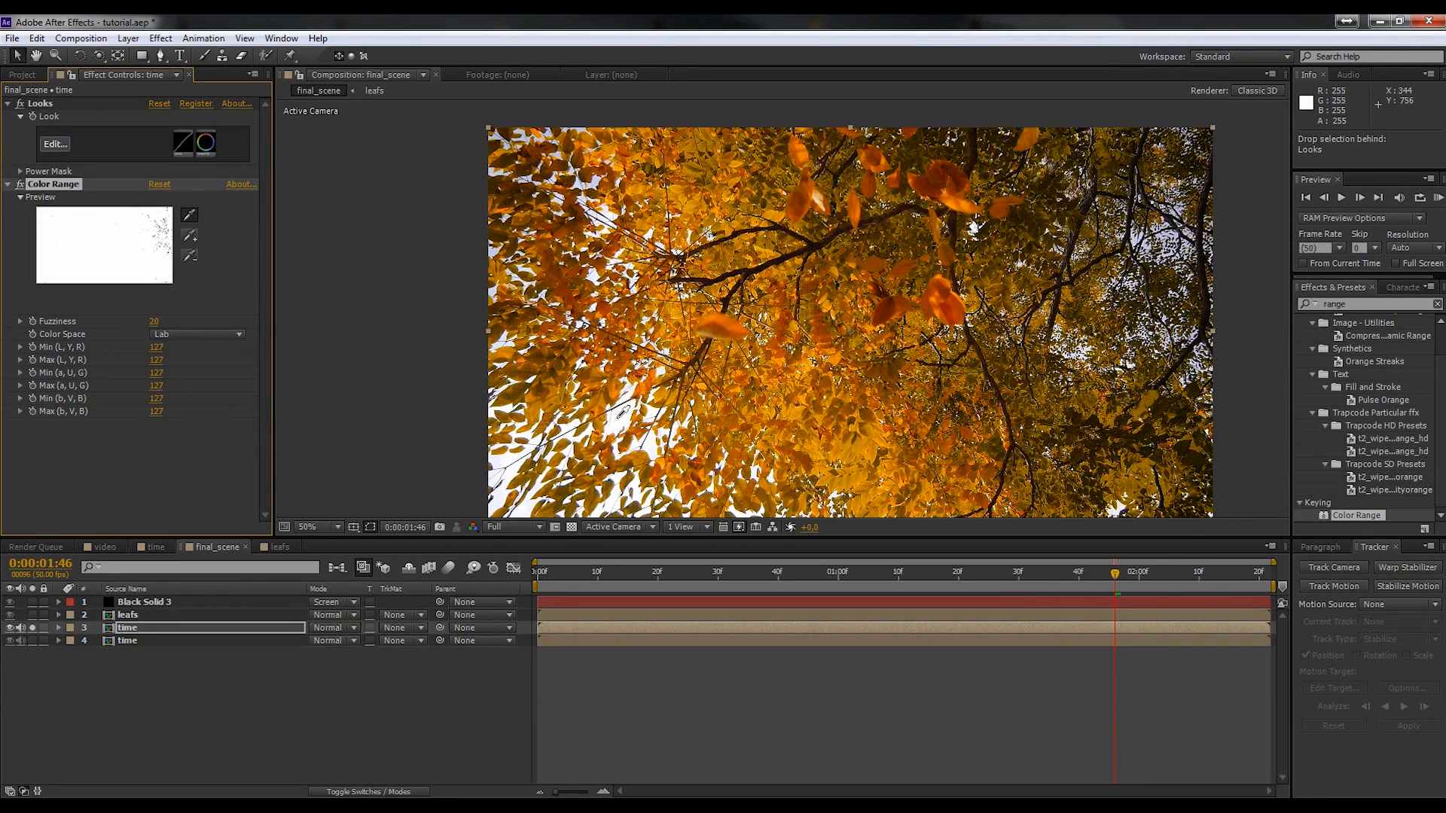
pyautogui.click(564, 267)
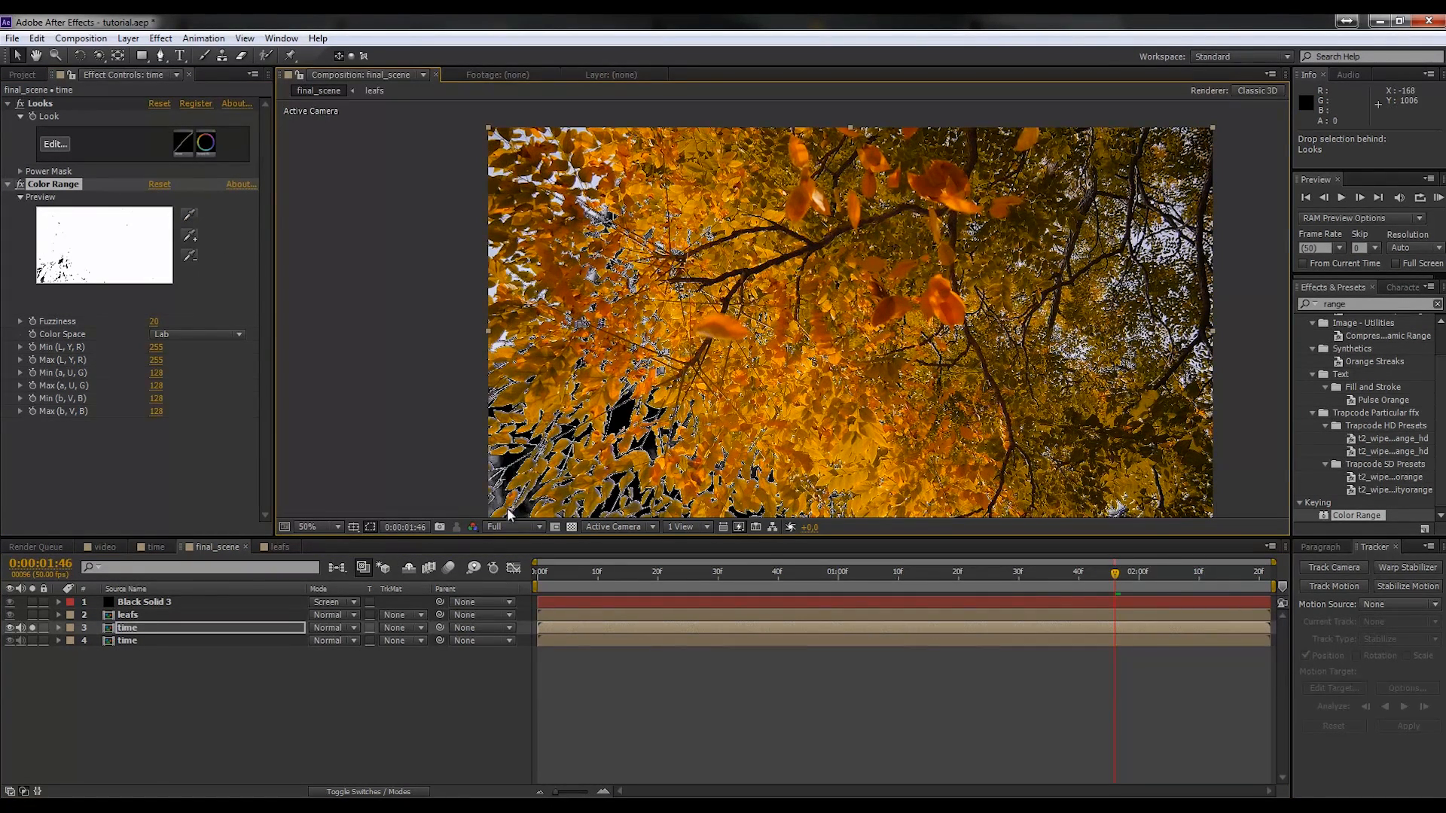
pyautogui.click(1029, 244)
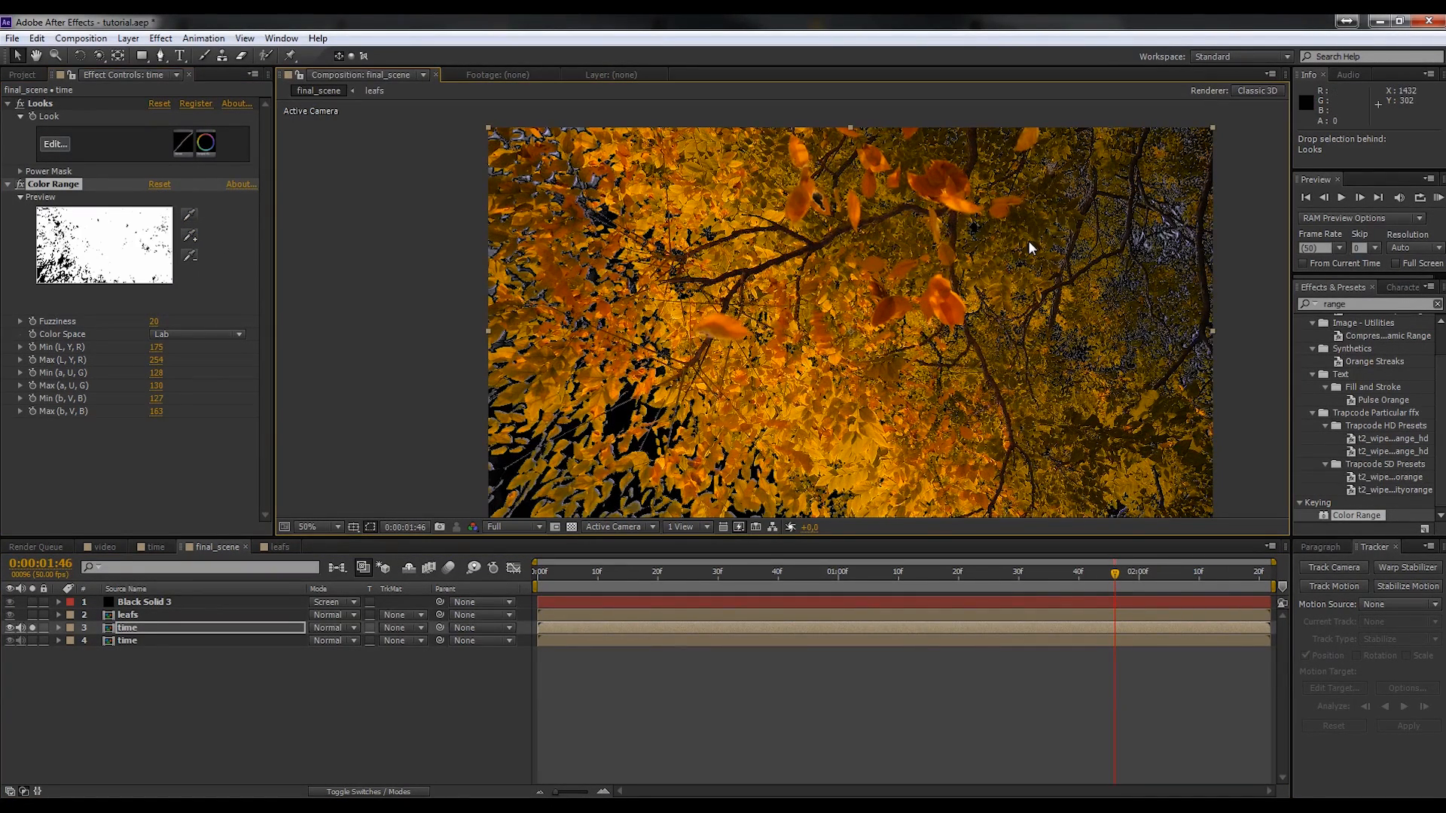
# - Extend the Color Range key with added samples from the dim foliage, bluish sky, dark shadows and bright yellow leaves
pyautogui.click(190, 236)
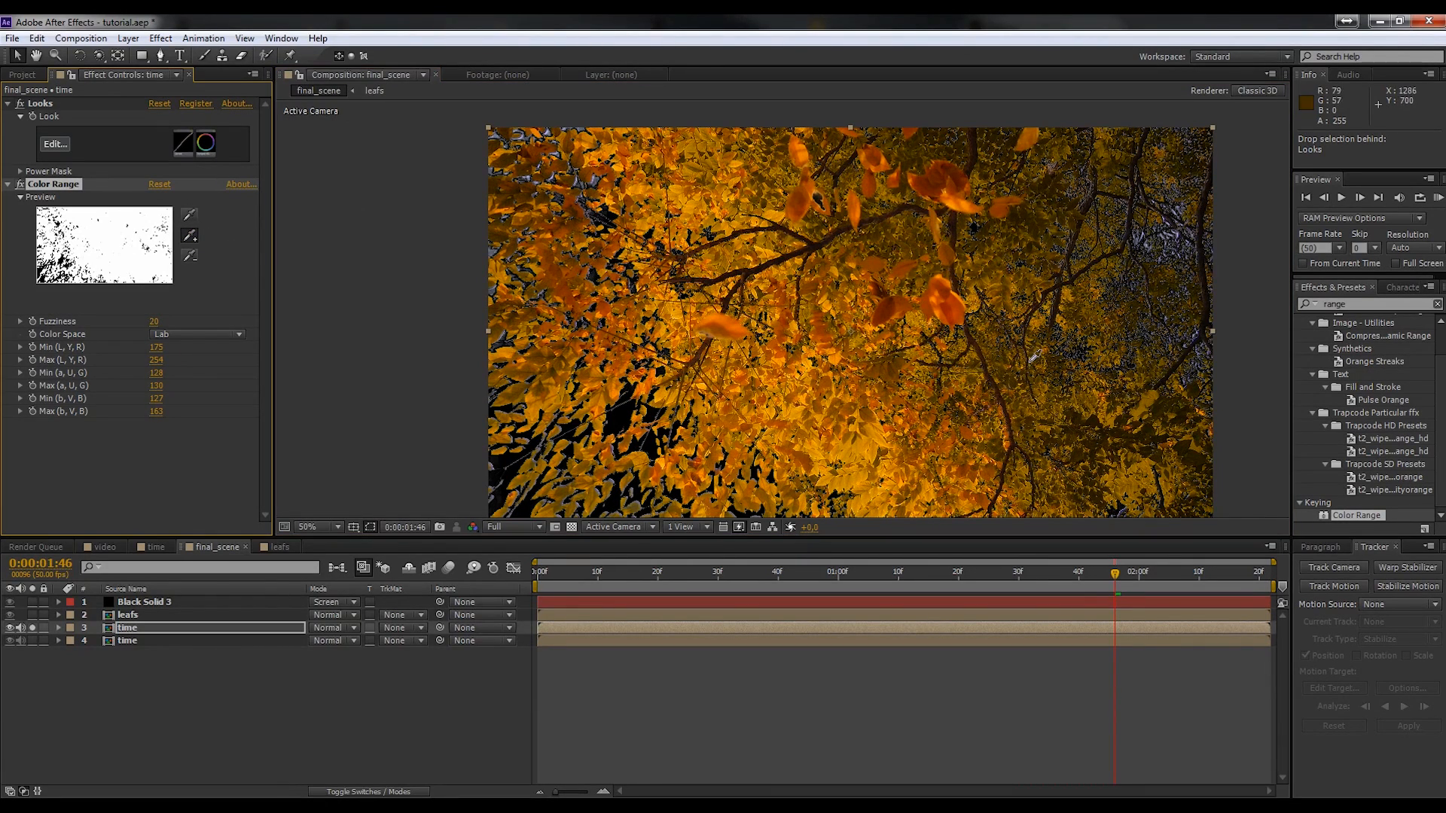
pyautogui.click(978, 260)
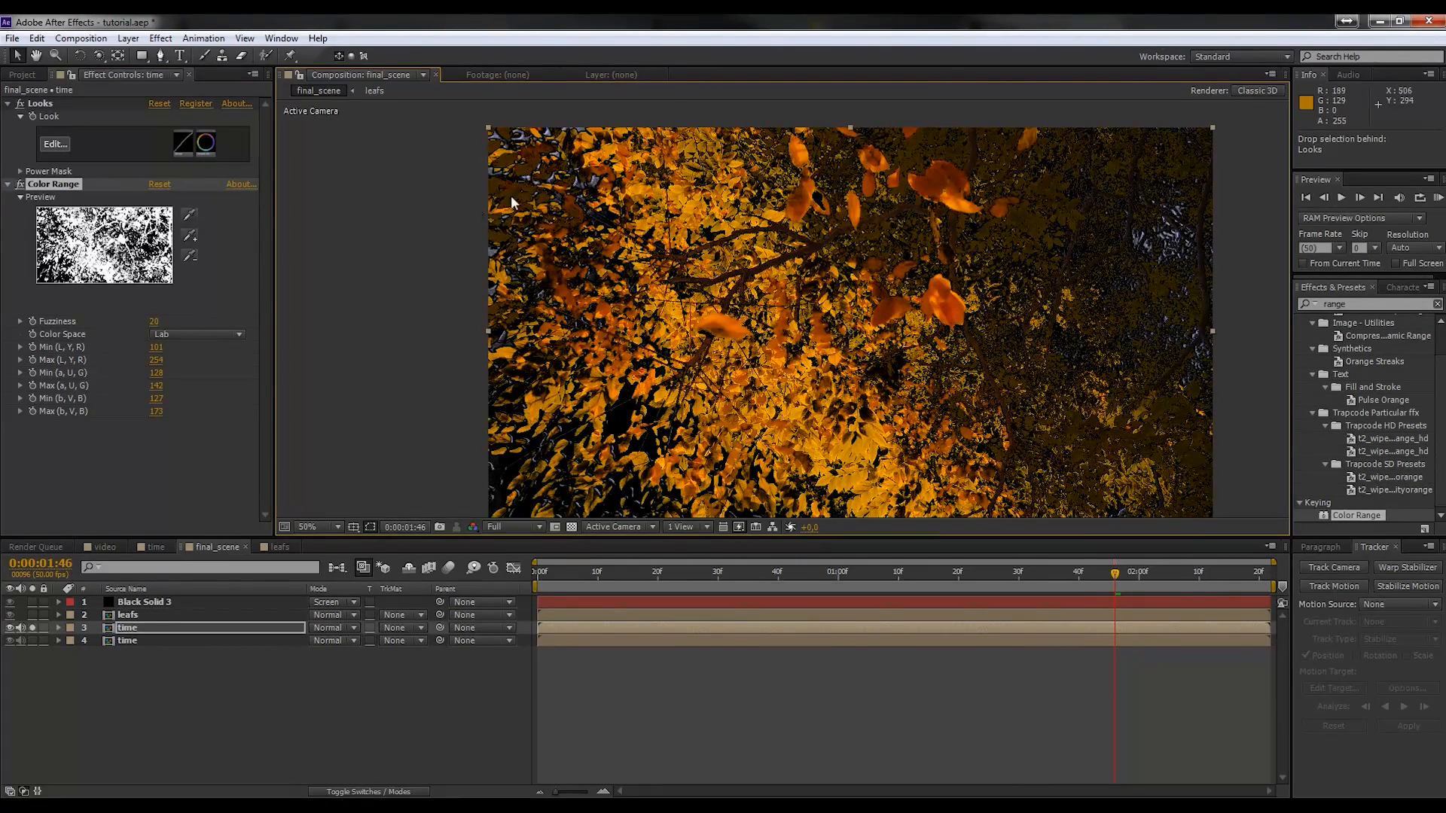
pyautogui.click(189, 236)
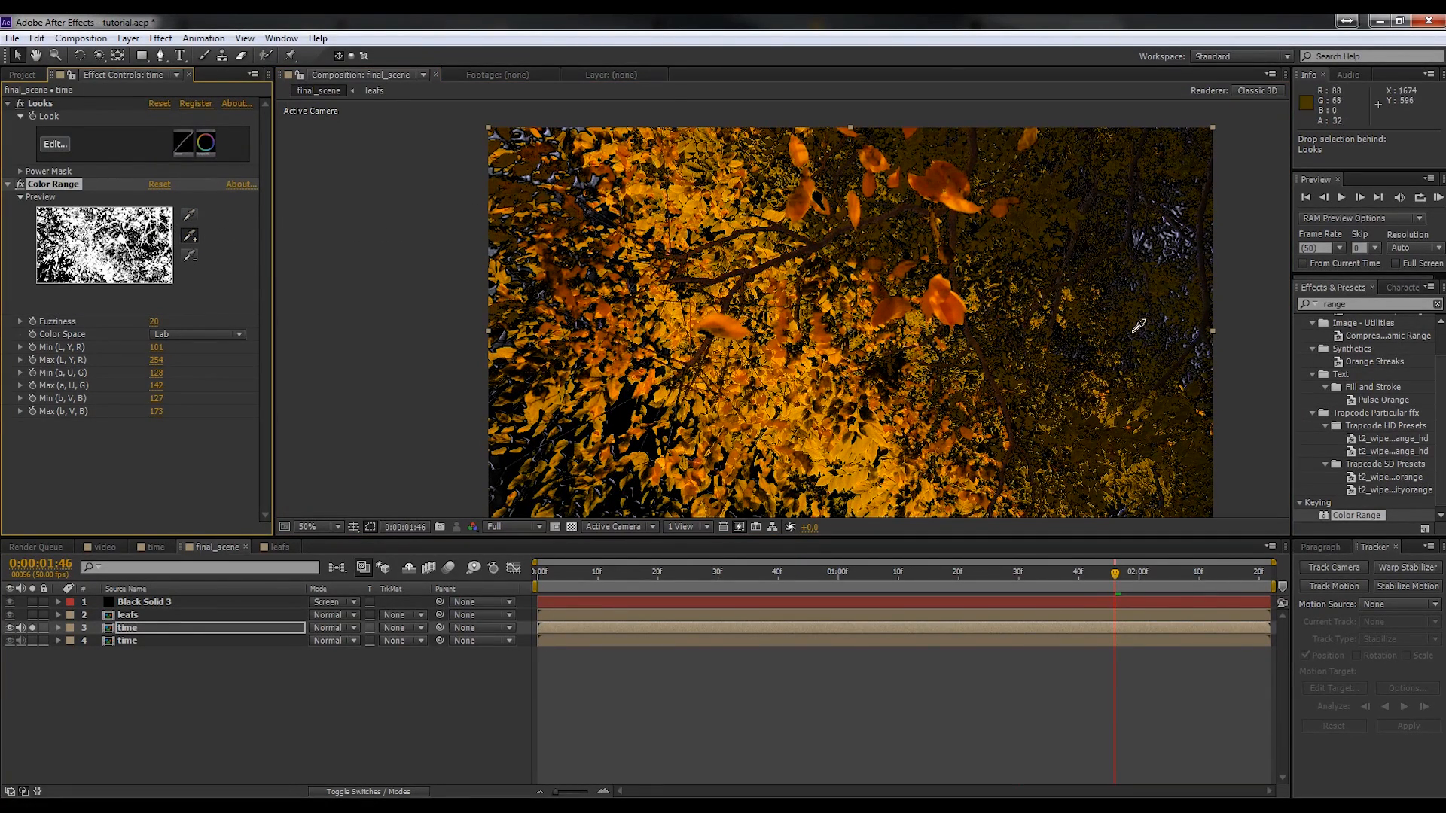
pyautogui.click(1164, 232)
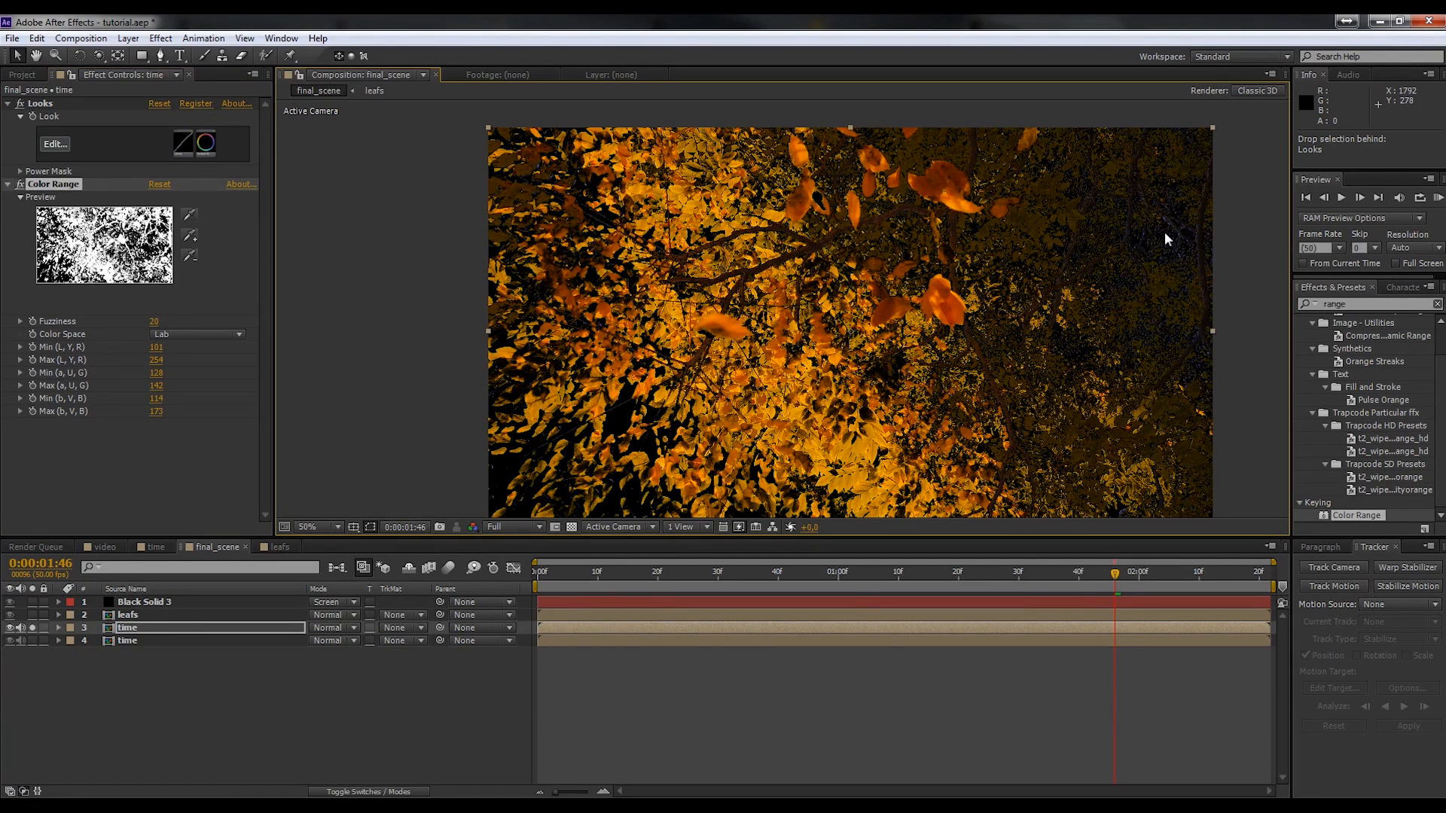
pyautogui.click(190, 237)
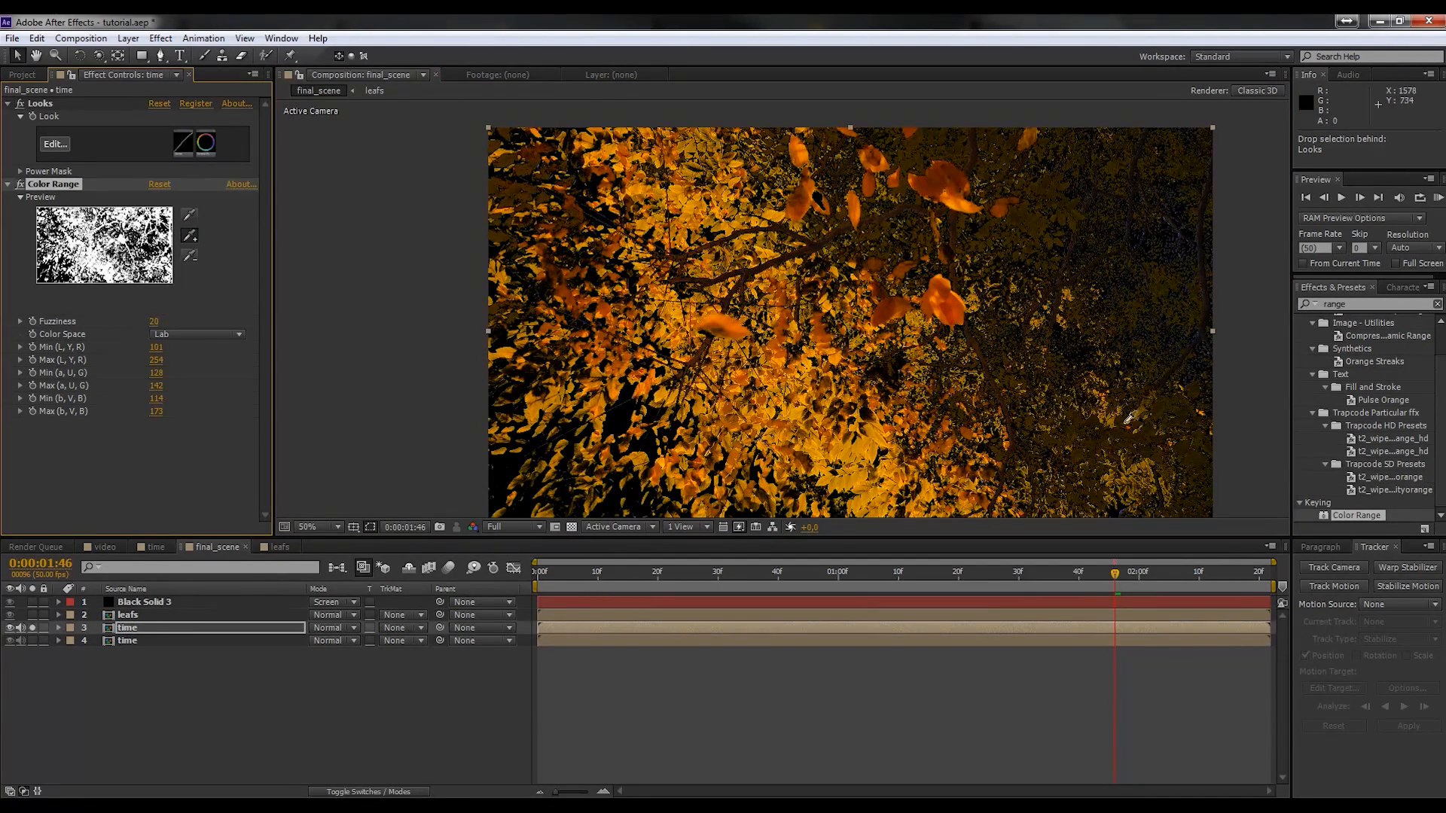
pyautogui.click(1150, 425)
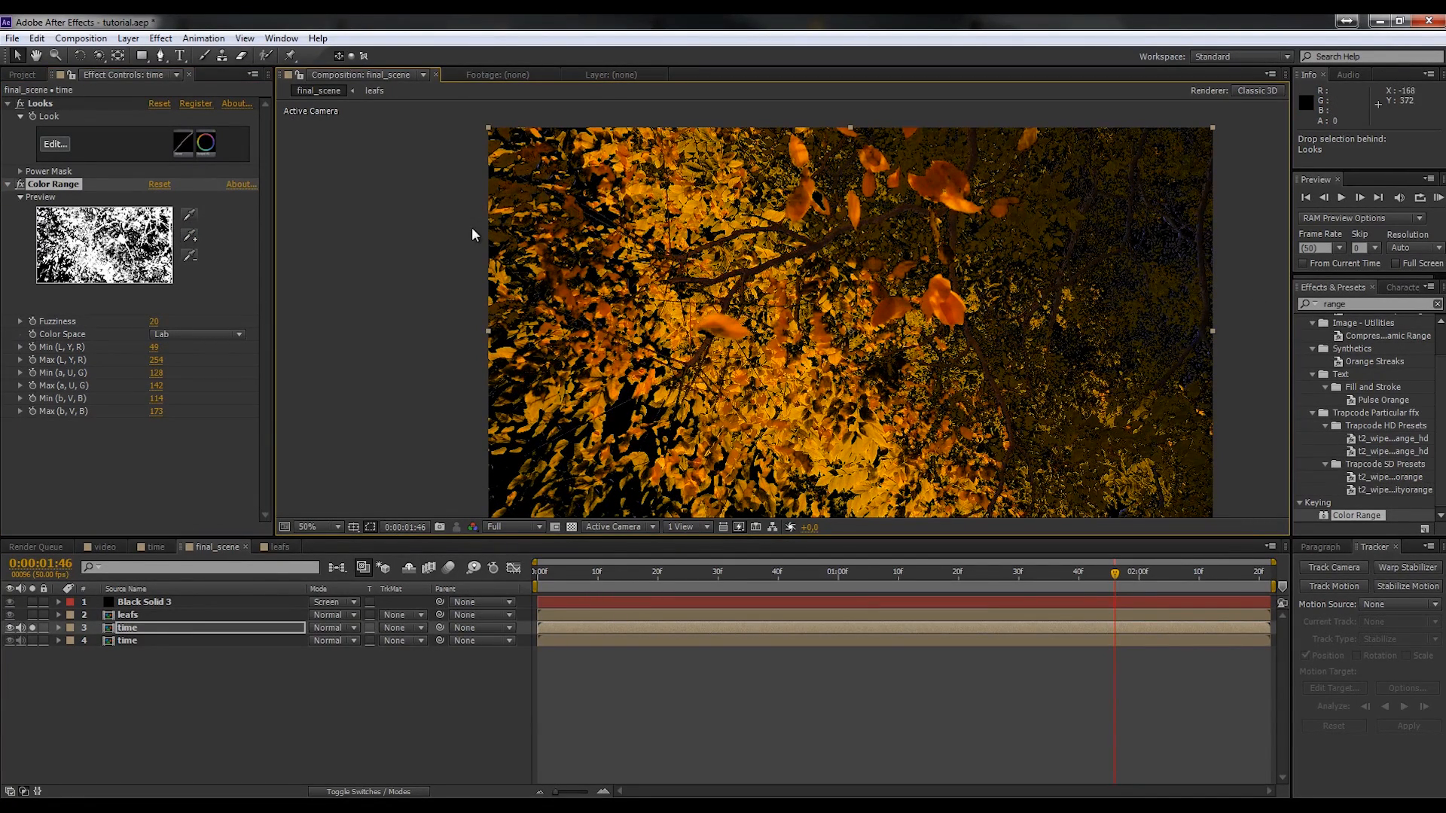
pyautogui.click(189, 236)
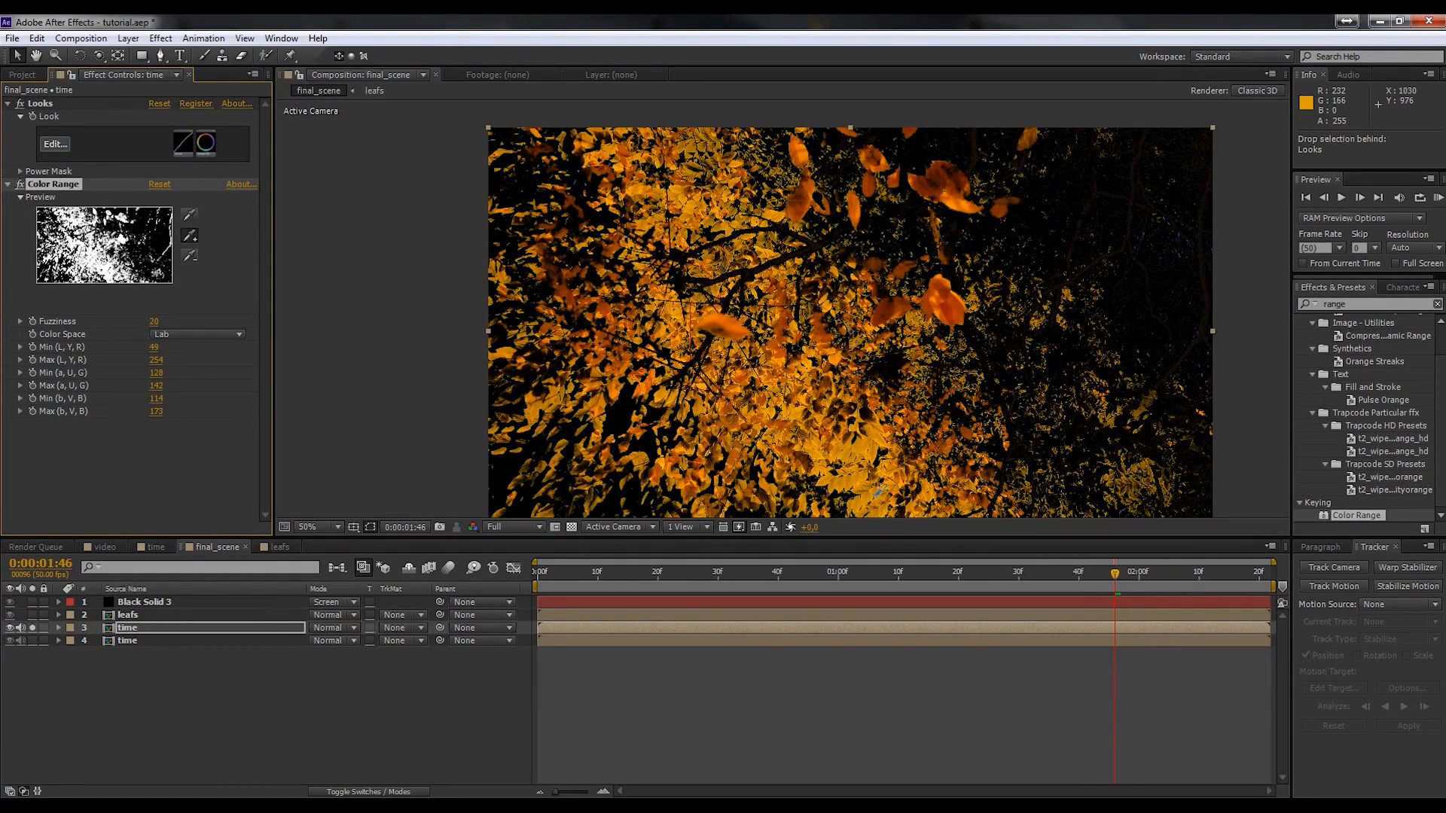
pyautogui.click(878, 491)
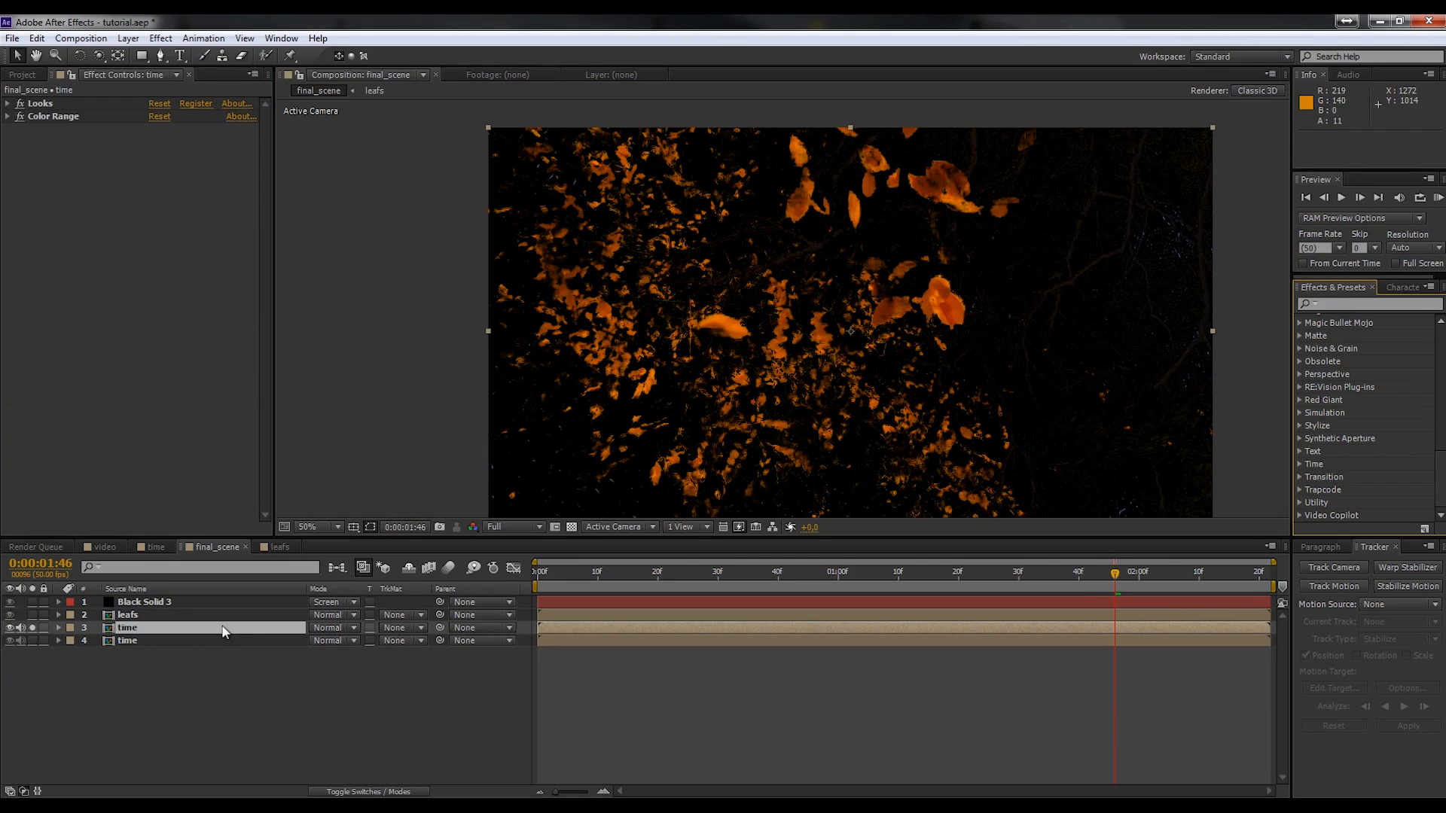
# - Find CC Light Burst 2.5 by searching for "burst" and apply it to the keyed upper time layer
pyautogui.click(222, 630)
pyautogui.click(1339, 303)
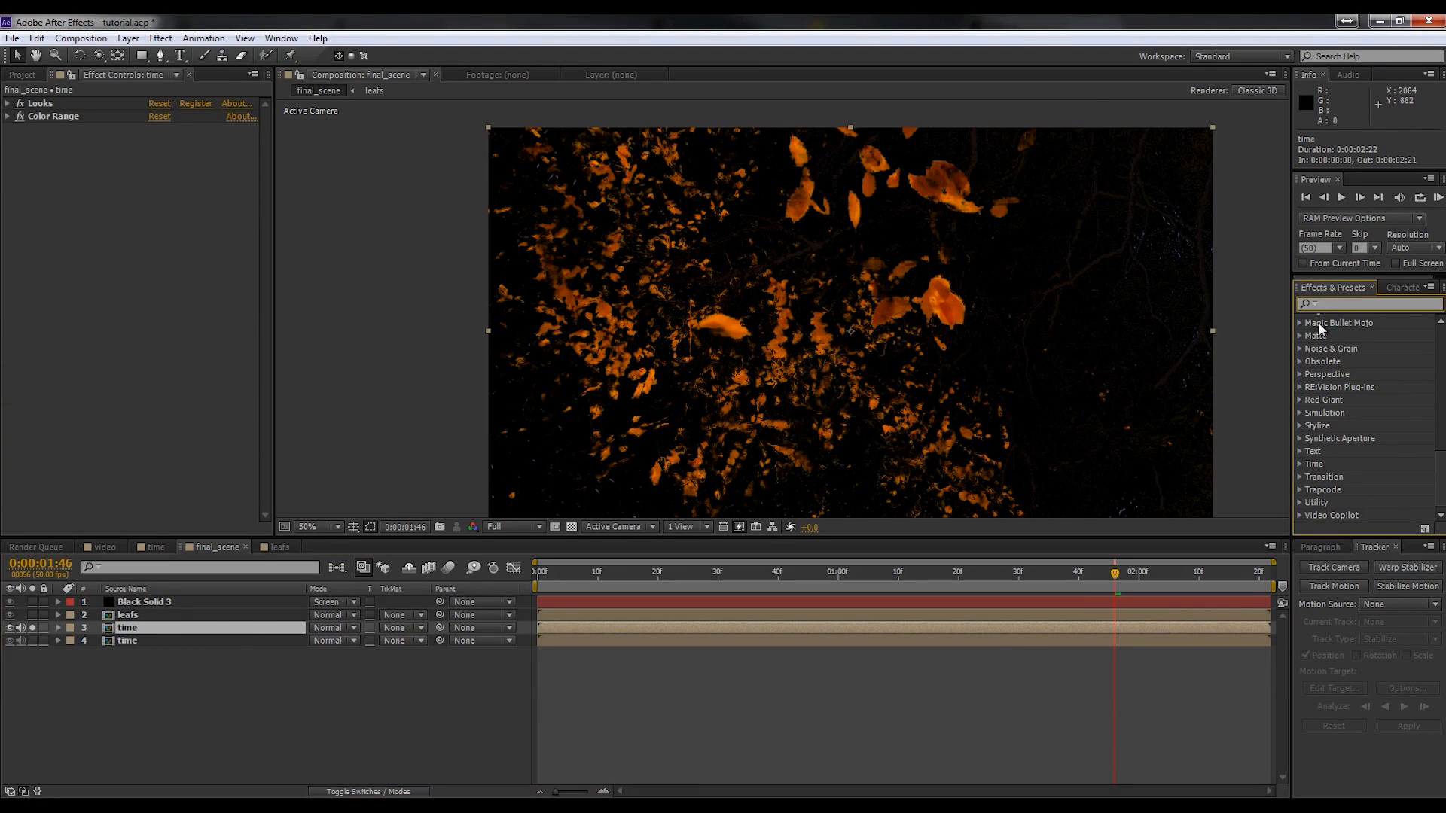
pyautogui.write('burs')
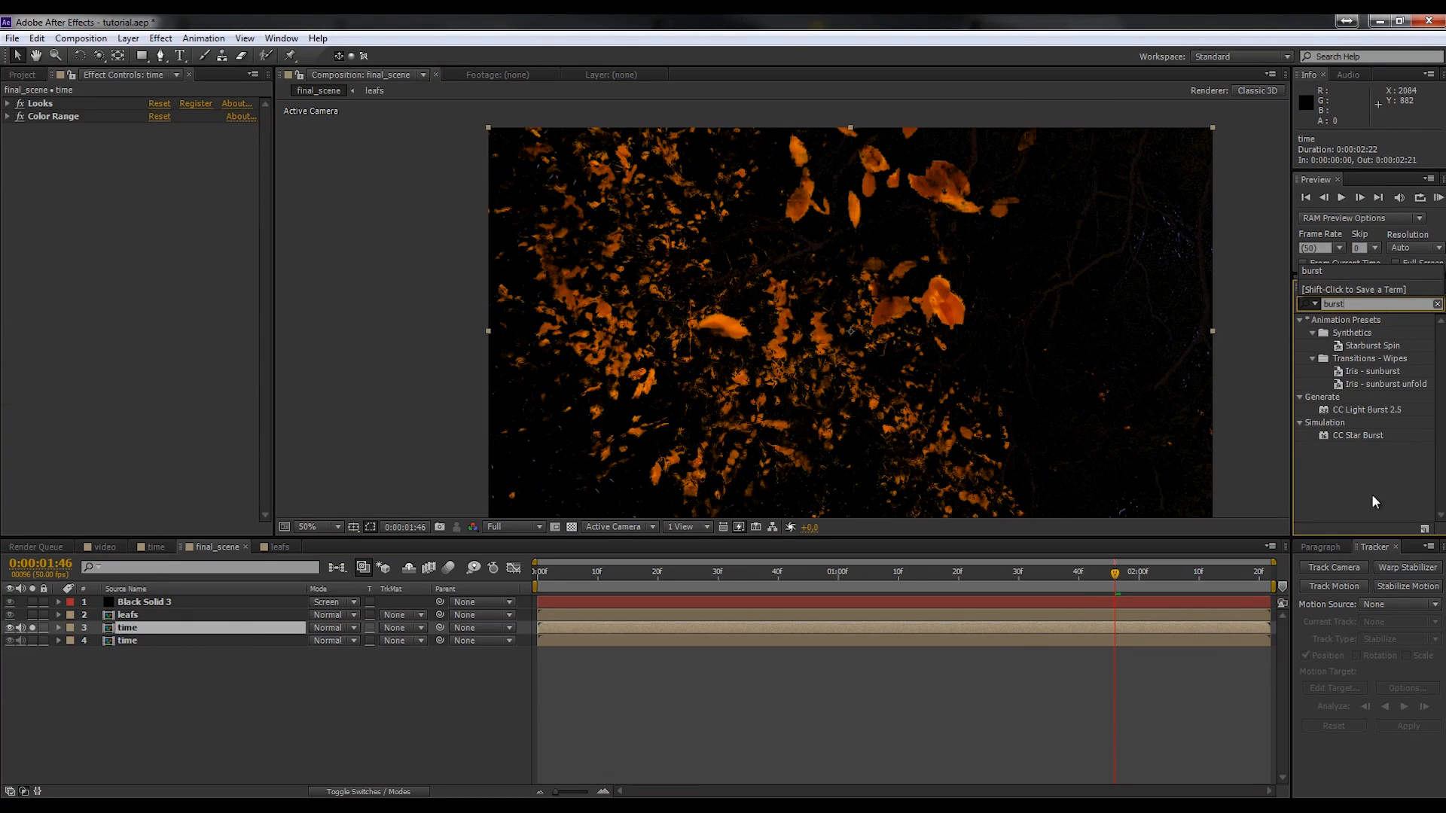
pyautogui.write('t')
pyautogui.moveTo(1371, 410); pyautogui.dragTo(226, 633)
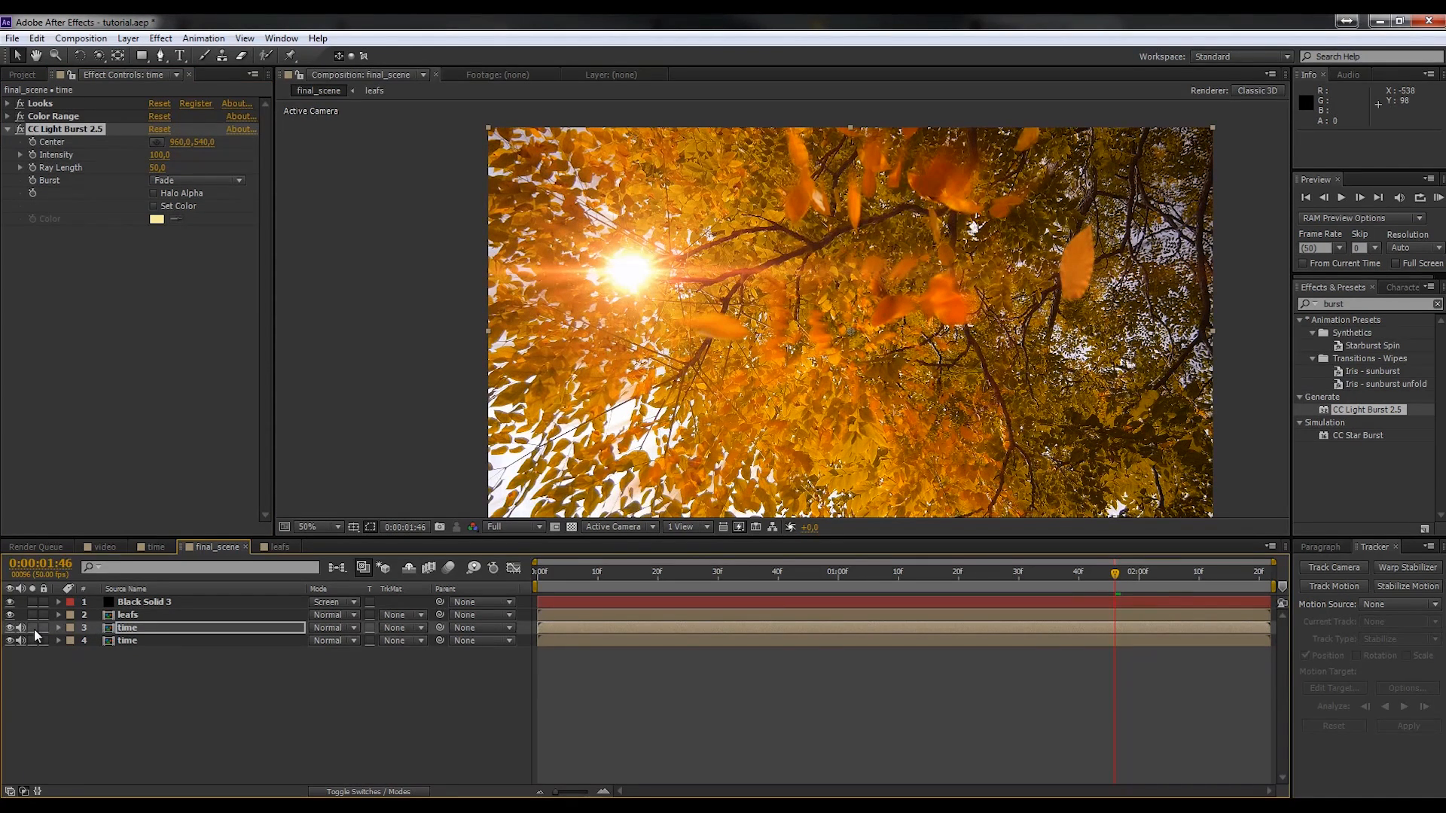
# - Place the light burst's center on the bright core of the flare, at about 378, 376
pyautogui.click(154, 630)
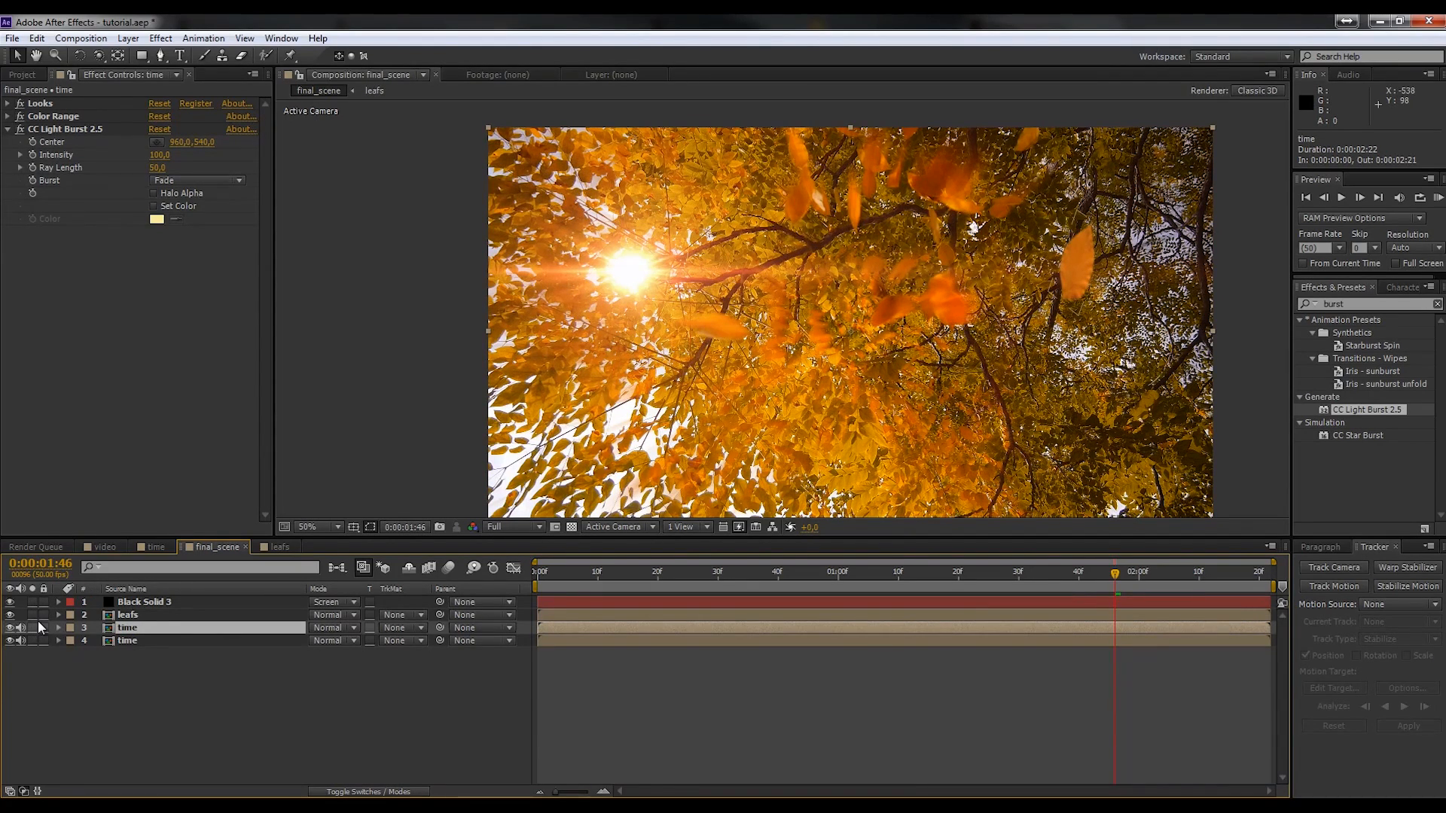
pyautogui.click(158, 142)
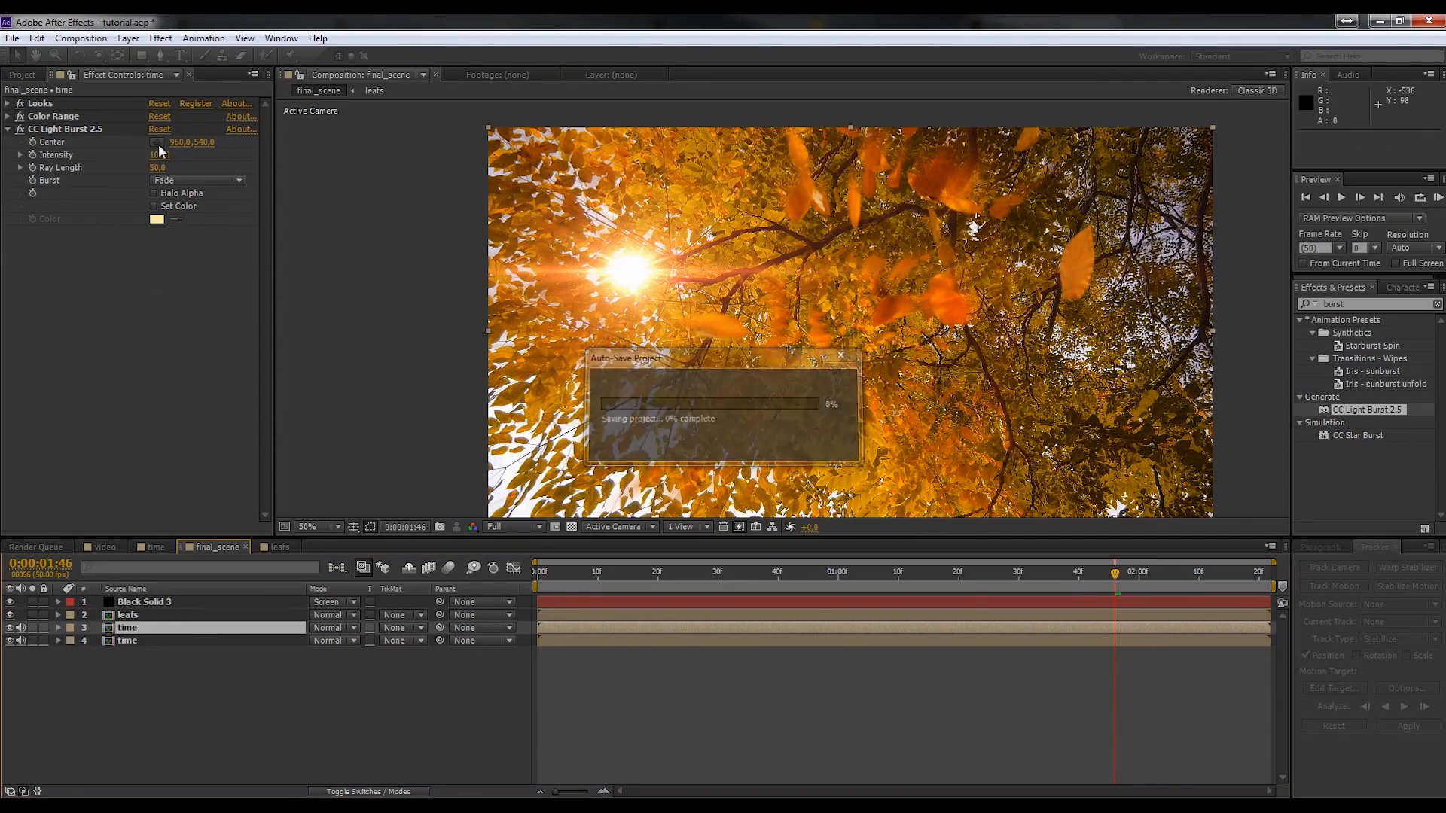
pyautogui.click(636, 269)
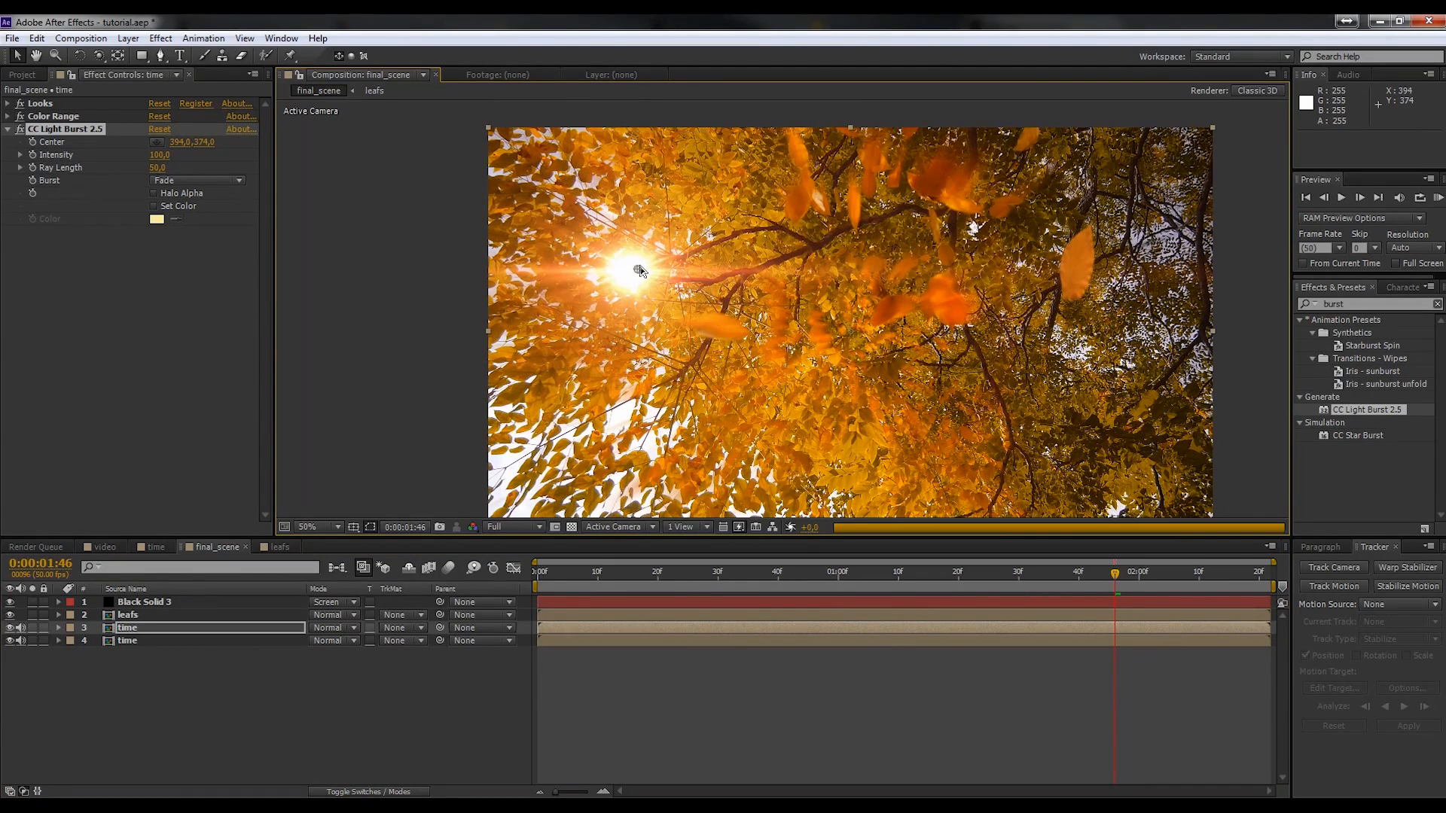
pyautogui.moveTo(639, 270); pyautogui.dragTo(634, 267)
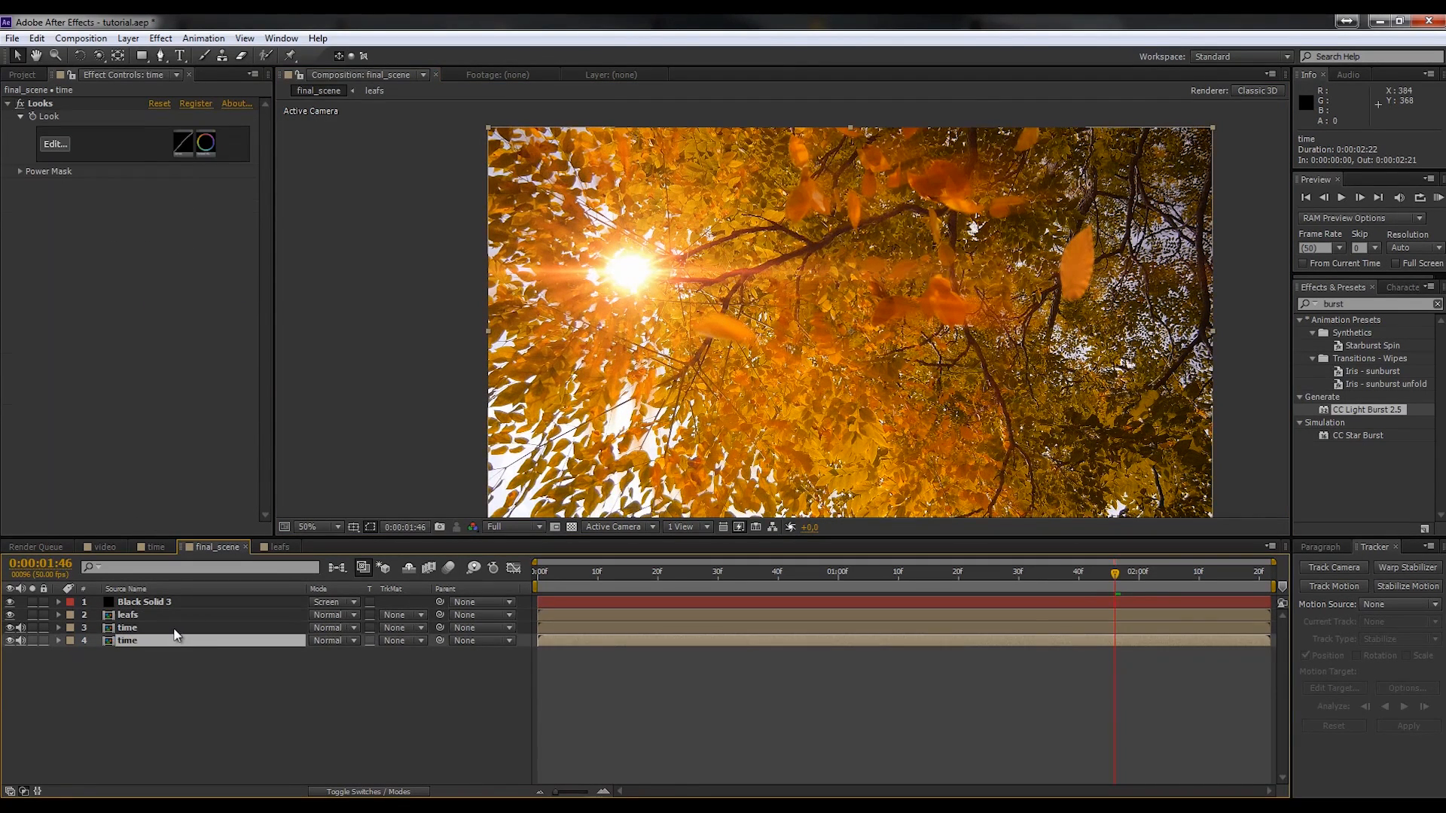
# - Set the upper time layer's blending mode to Screen and scrub to 0:00:01:15 to check the light burst
pyautogui.click(332, 627)
pyautogui.click(410, 326)
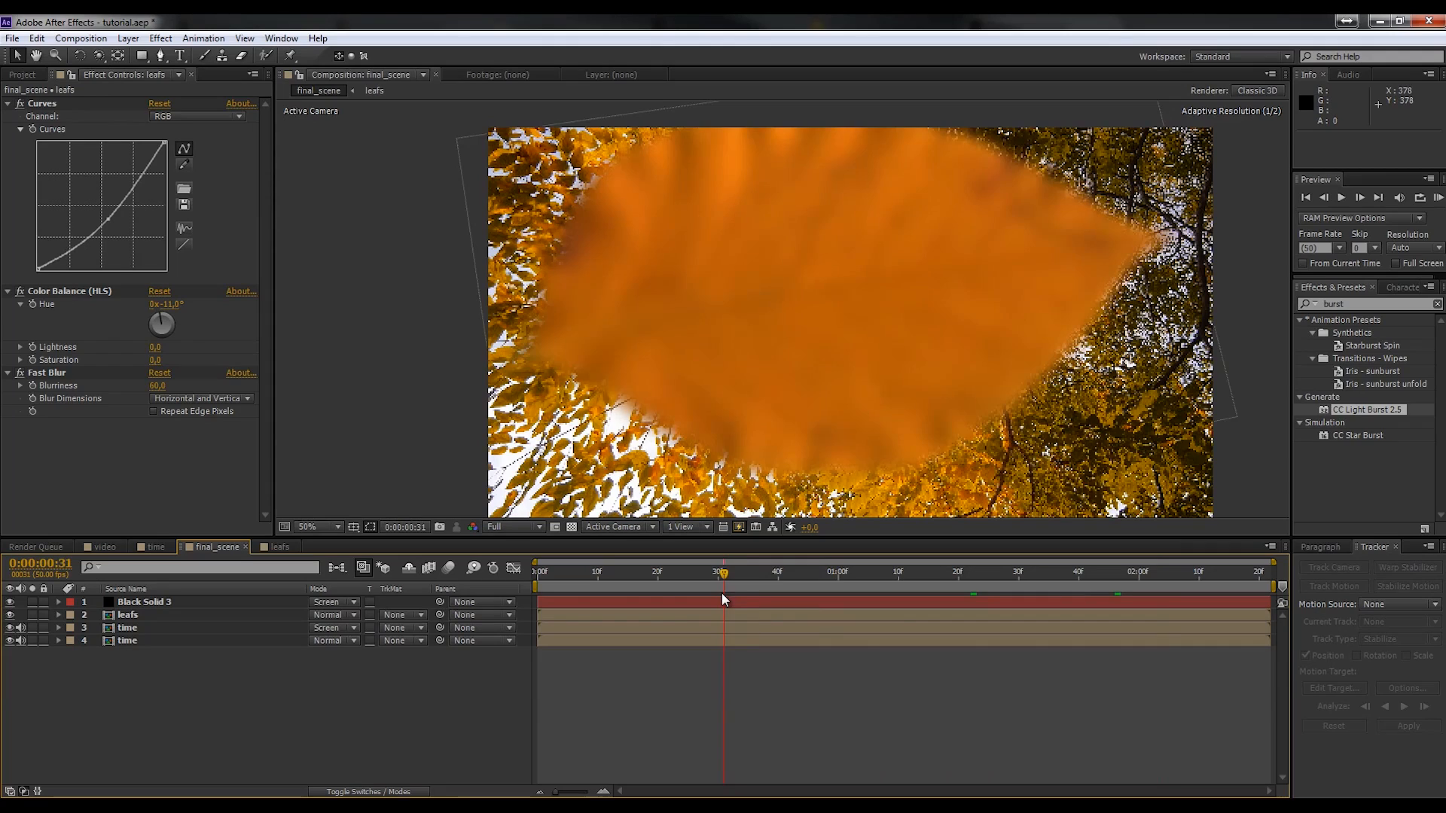
pyautogui.moveTo(723, 599); pyautogui.dragTo(929, 576)
pyautogui.click(127, 628)
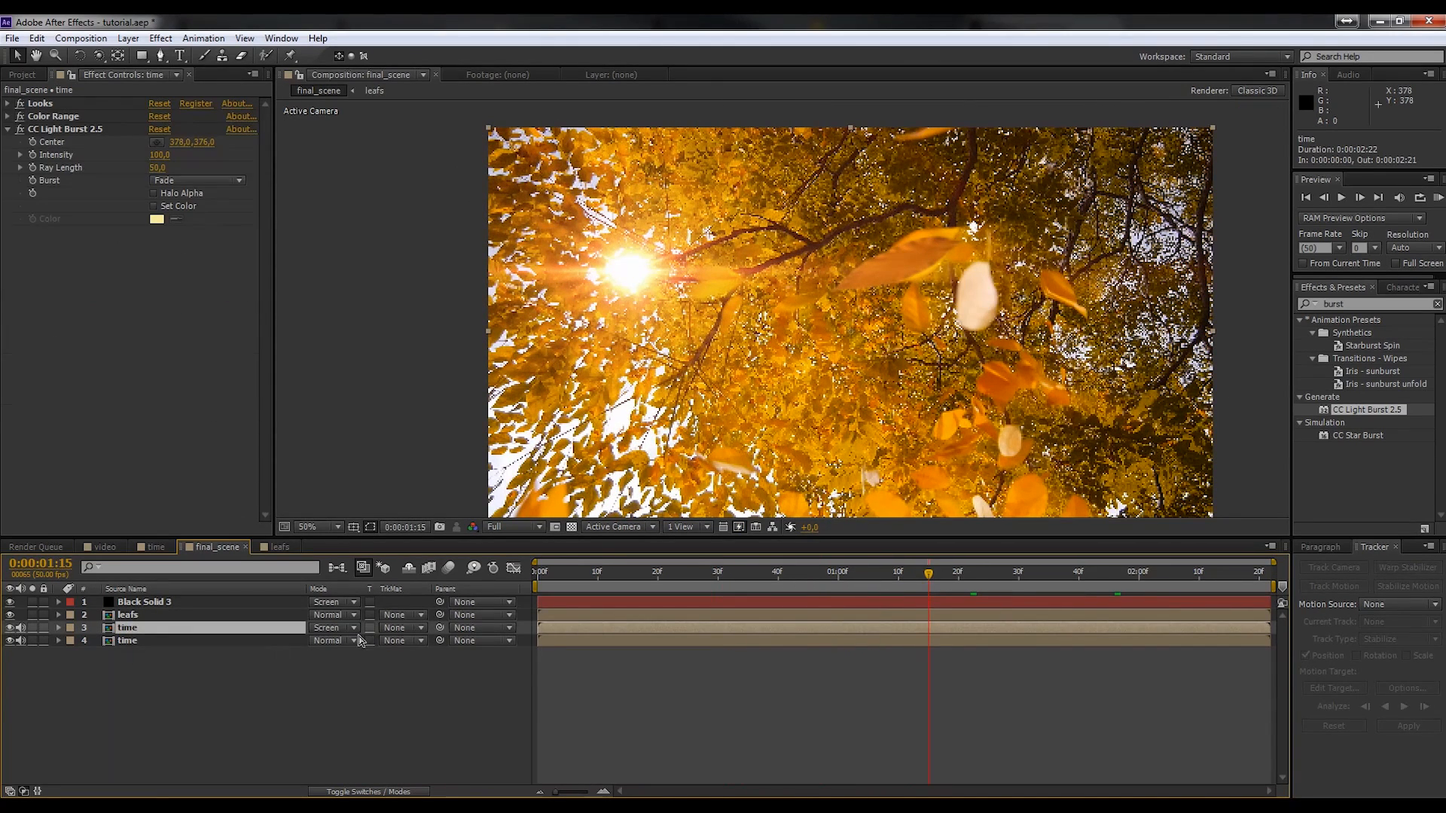